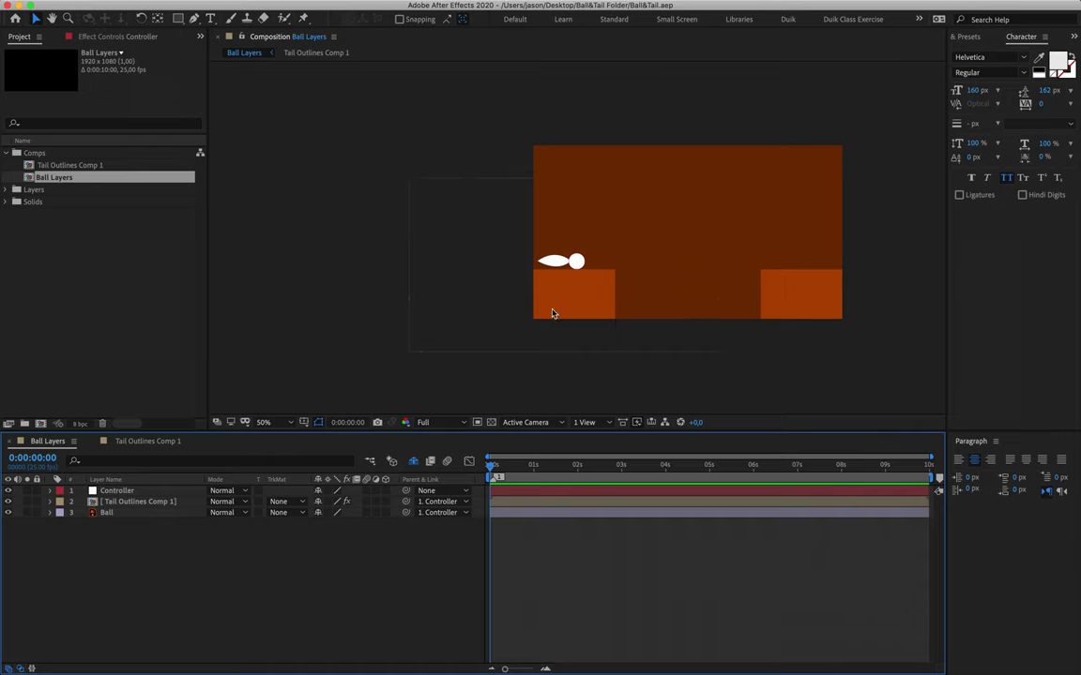
- Check the Controller and Ball layers, zoom to 100%, and nudge the character slightly right
click(578, 264)
click(165, 605)
click(150, 515)
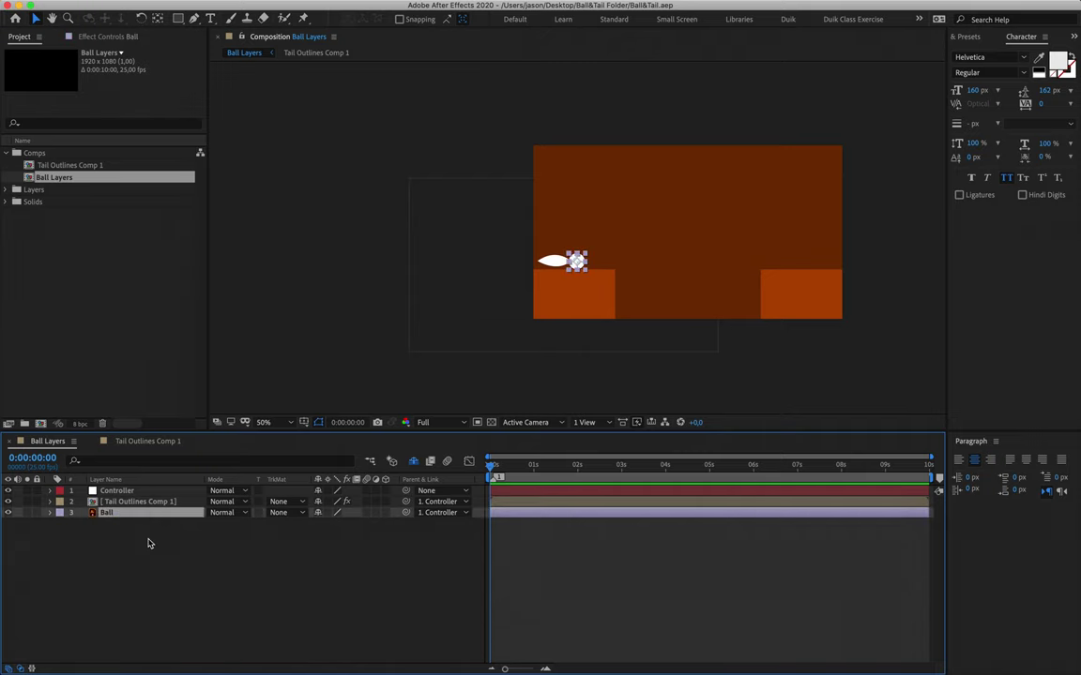
click(148, 543)
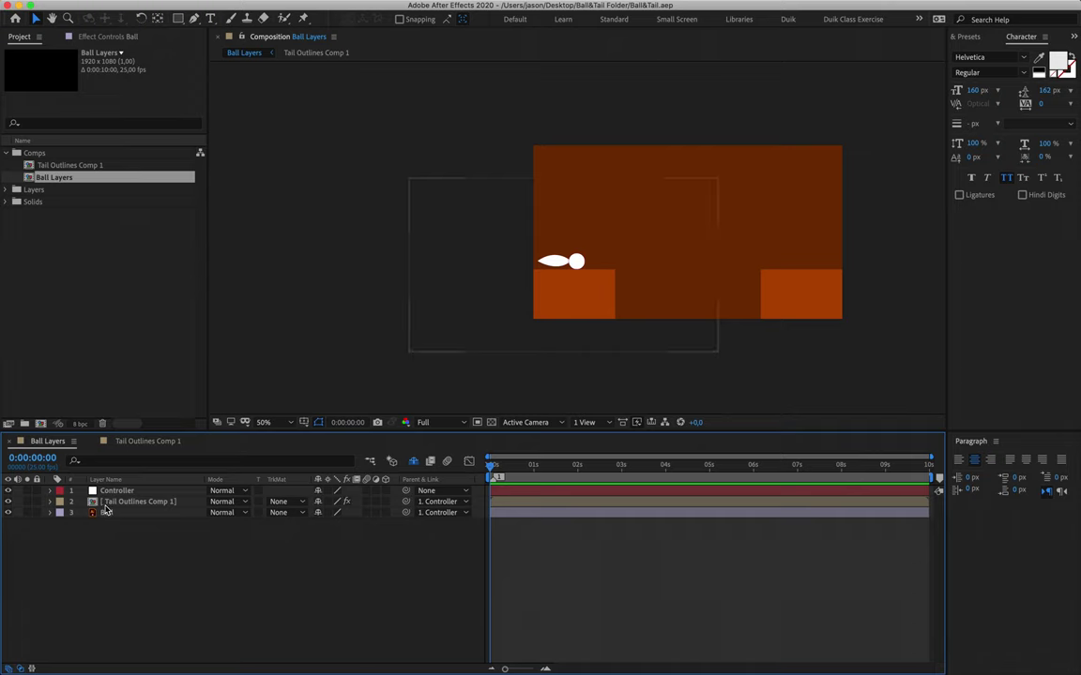
click(576, 260)
click(212, 576)
click(162, 491)
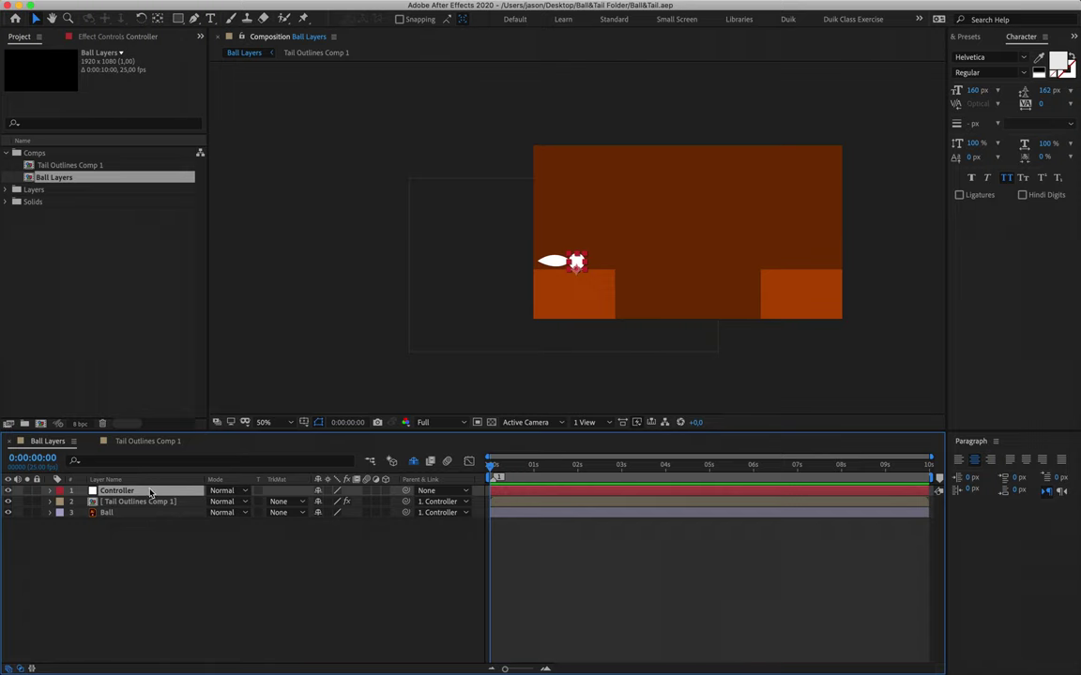
key(slash)
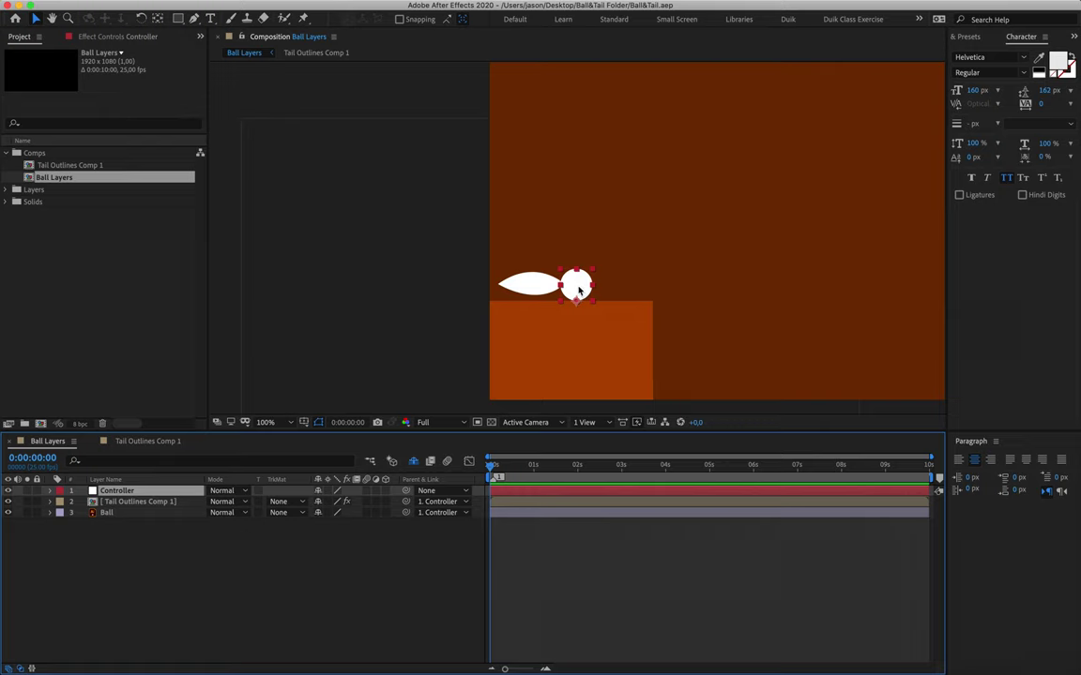
drag(579, 293, 603, 293)
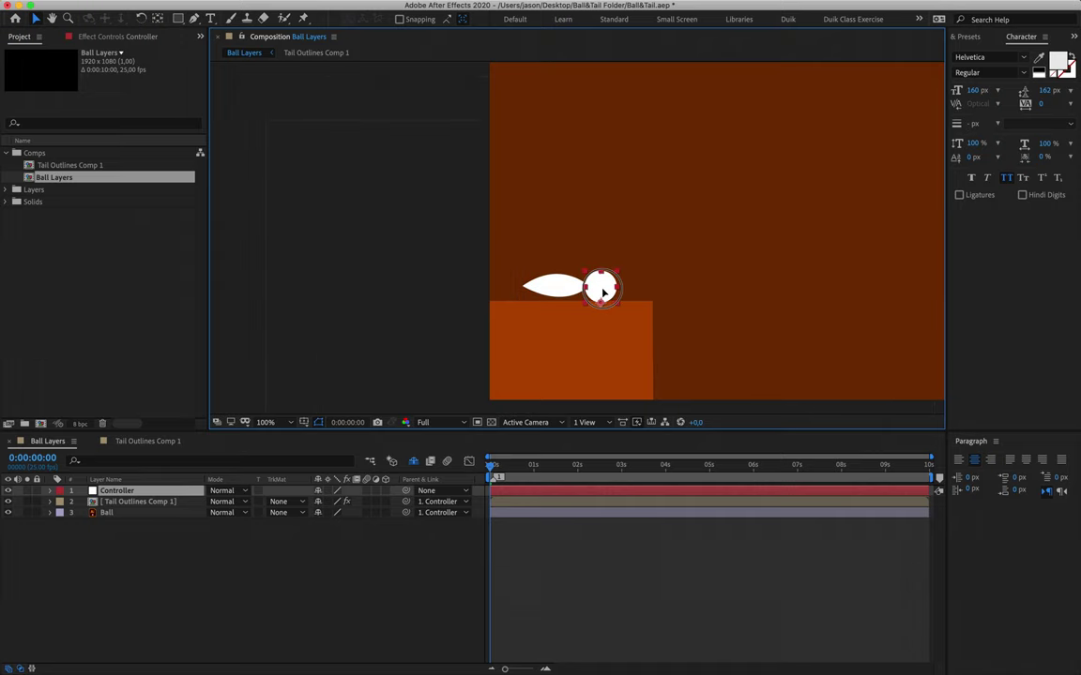
- Check the Tail Outlines Comp 1 layer's visibility and lock it
click(138, 501)
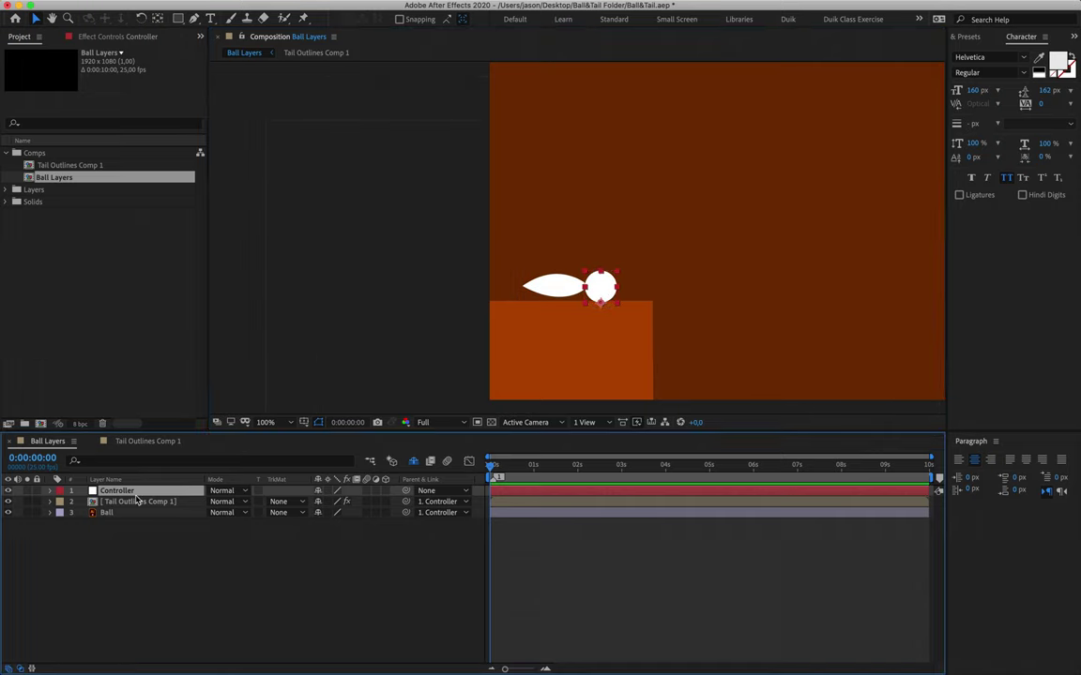
click(8, 502)
click(9, 502)
click(8, 502)
click(8, 502)
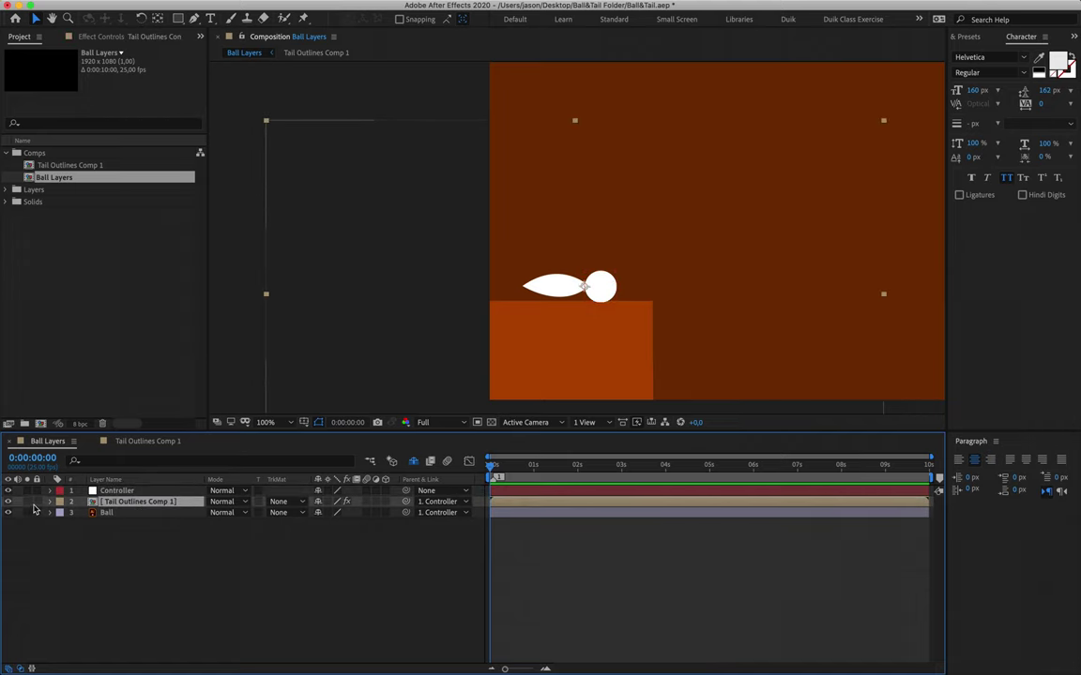
click(37, 502)
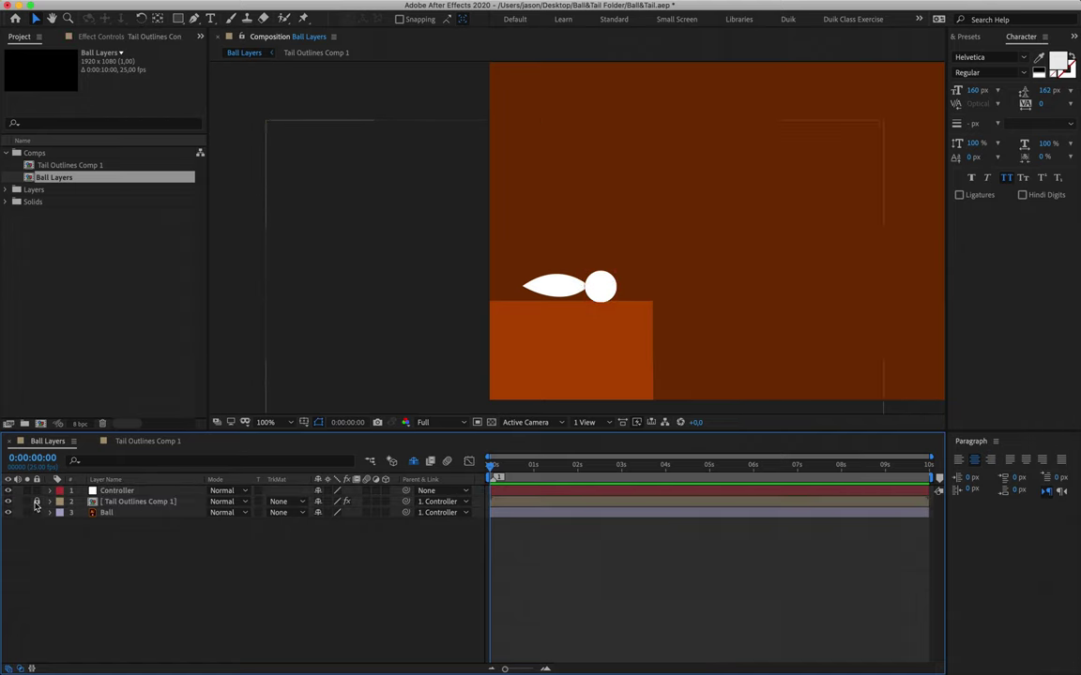
- Move the Ball layer's anchor point to its bottom edge with the Pan Behind tool
click(130, 513)
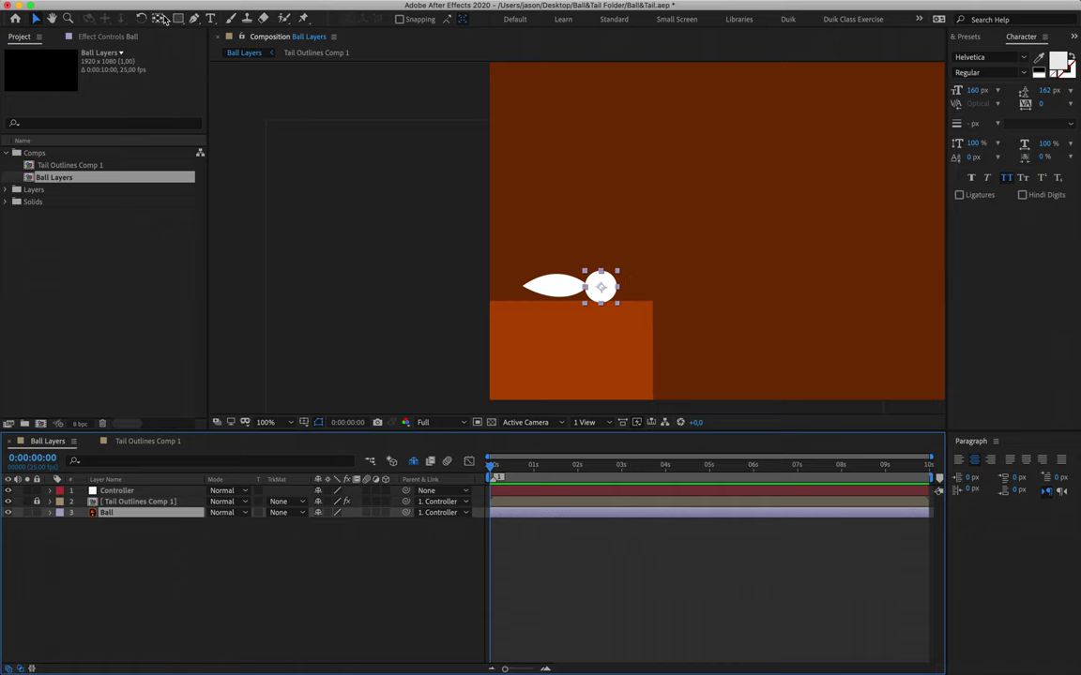
click(160, 21)
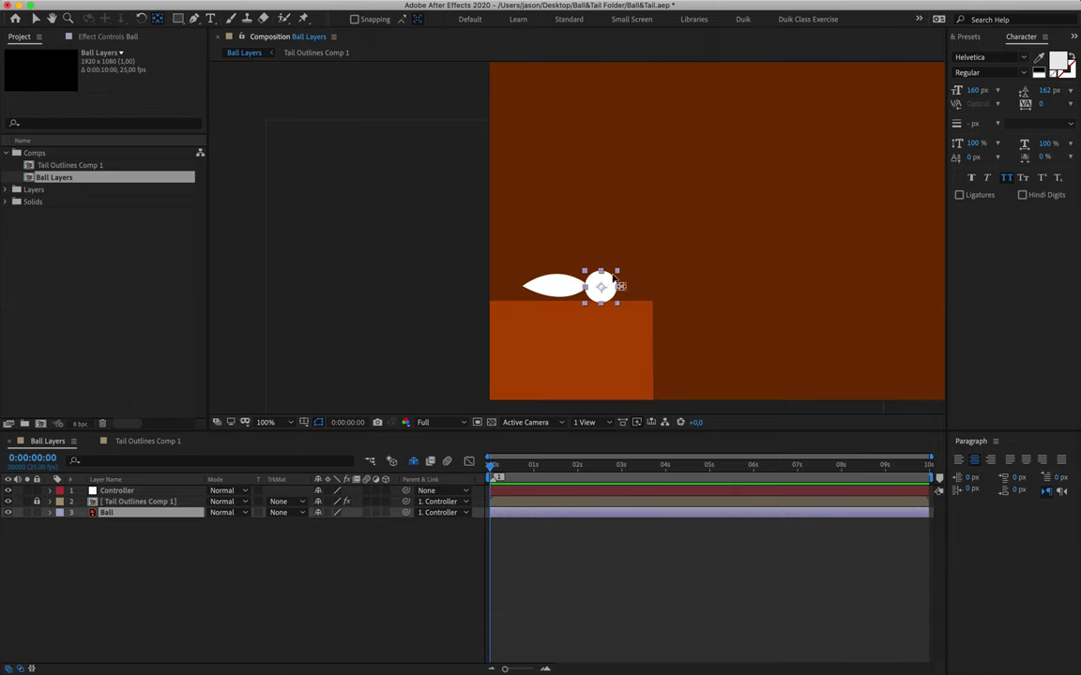
mouse_move(602, 286)
mouse_down()
mouse_move(601, 305)
mouse_move(599, 294)
mouse_move(617, 296)
mouse_move(591, 293)
mouse_up()
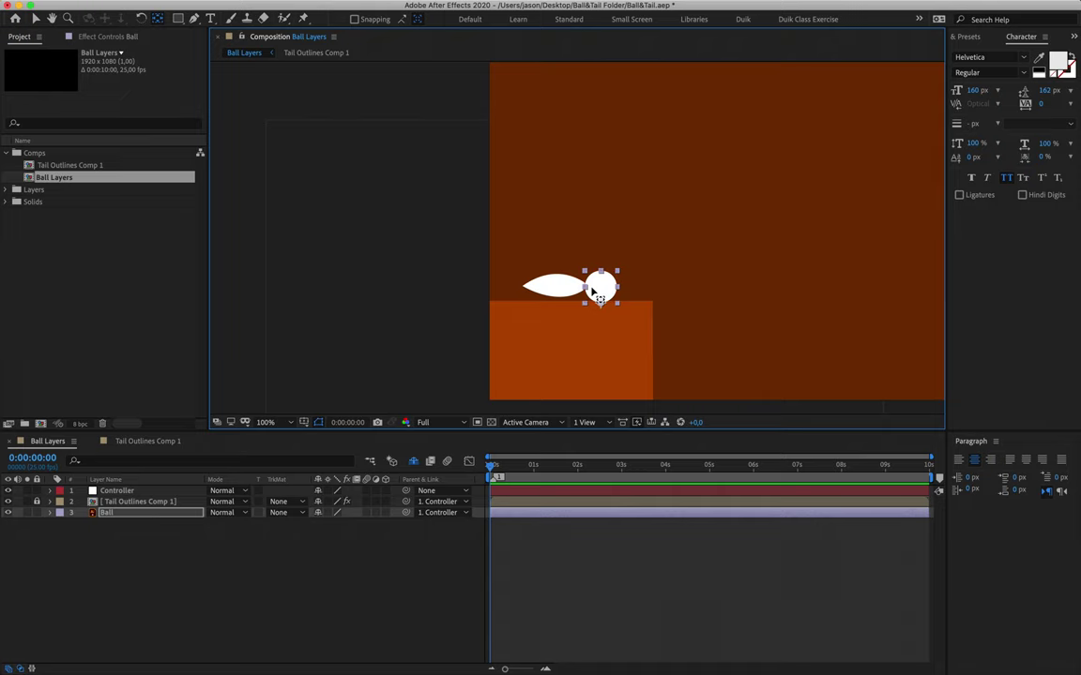
- Close the Character, Effects & Presets and Paragraph panels from their panel menus
key(v)
click(1045, 38)
click(905, 44)
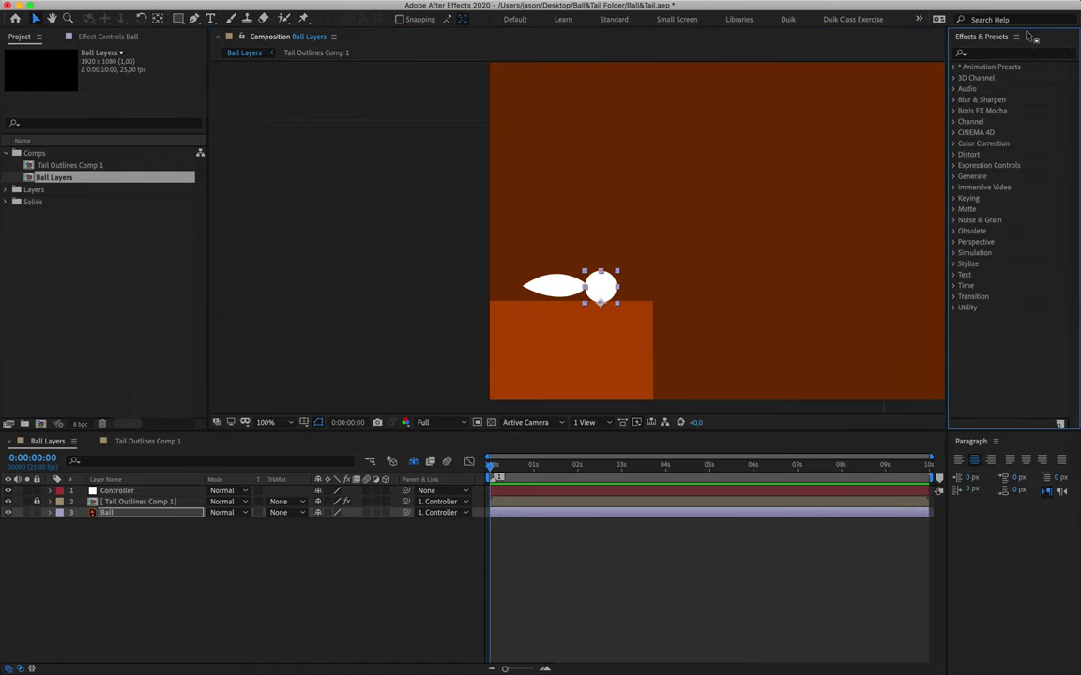
click(1015, 37)
click(891, 46)
click(997, 443)
click(870, 409)
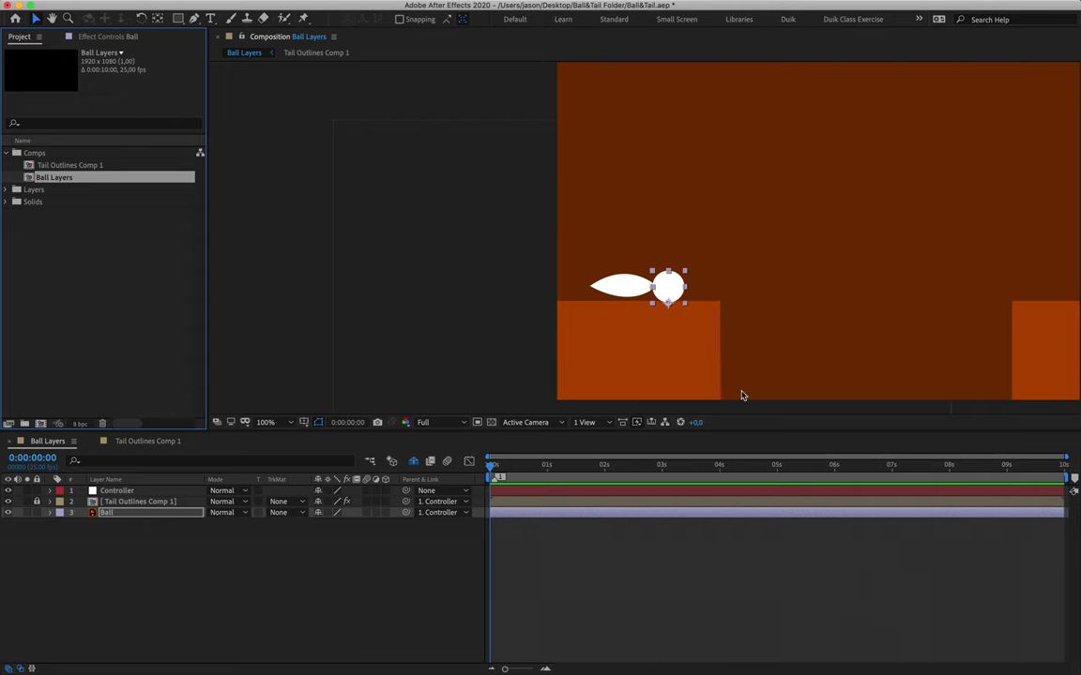
- Lock the Ball layer and select the Controller layer
scroll(638, 319, right, 5)
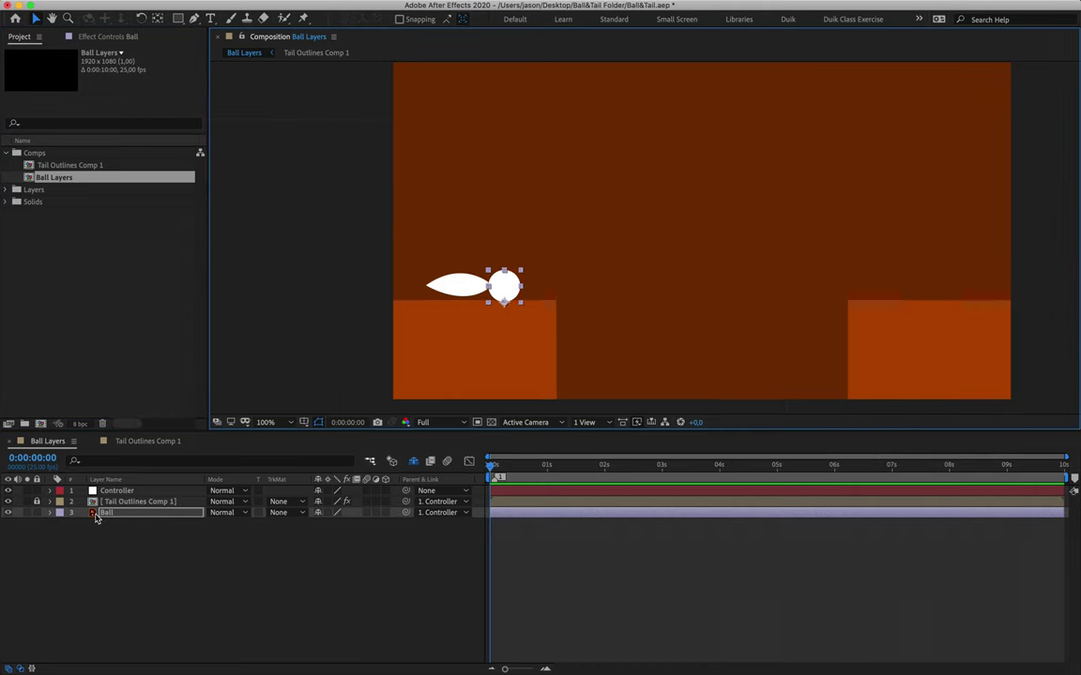
click(37, 513)
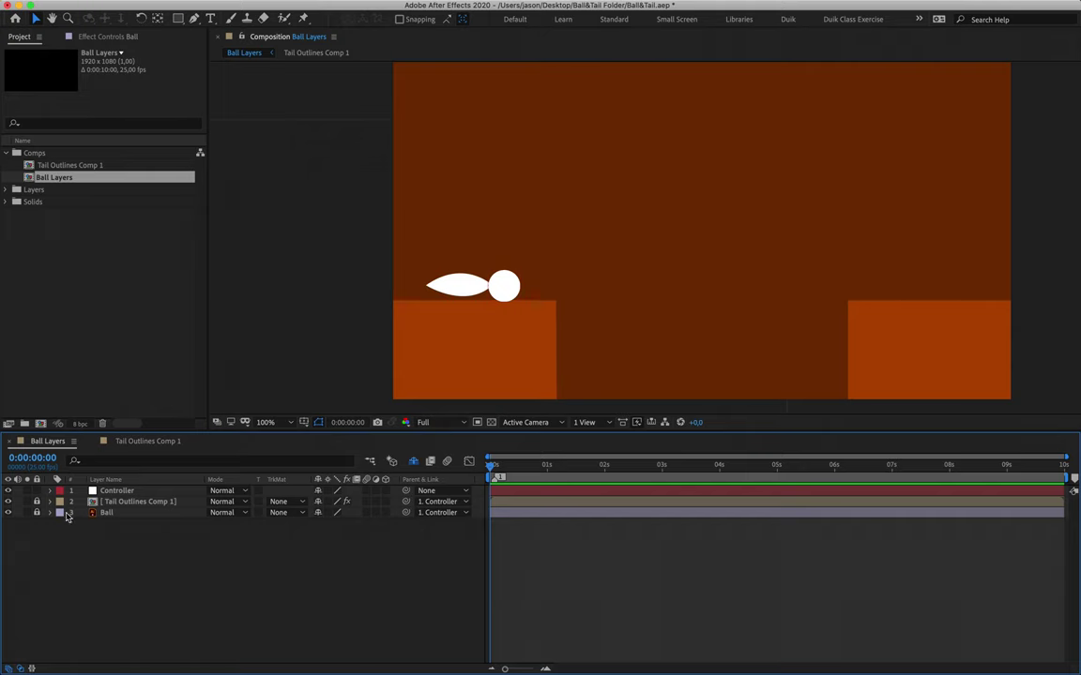
mouse_move(125, 514)
mouse_down()
mouse_move(138, 507)
mouse_move(119, 506)
mouse_move(139, 508)
mouse_up()
click(127, 490)
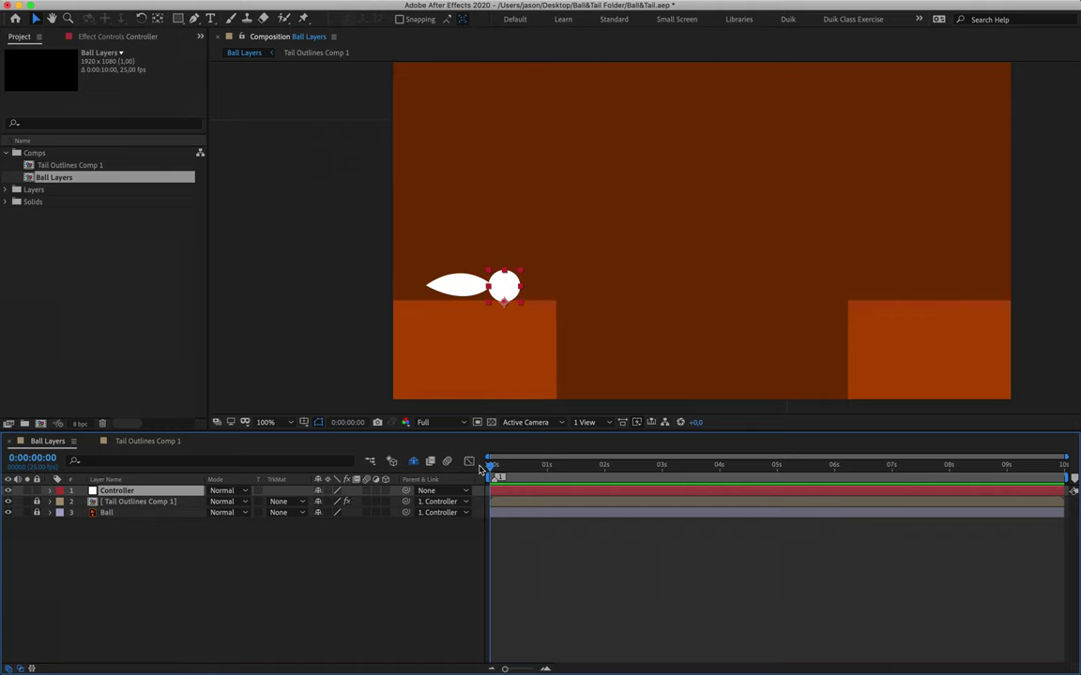
- Start keyframing the Controller's Position and drag the character toward the platform edge
key(p)
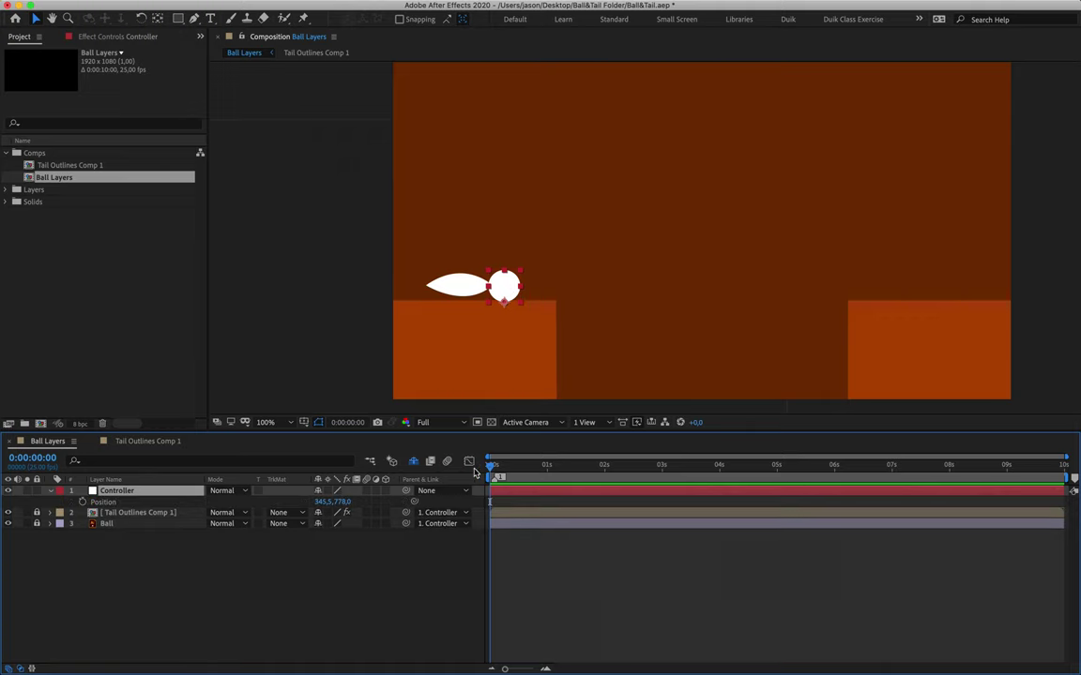
click(83, 501)
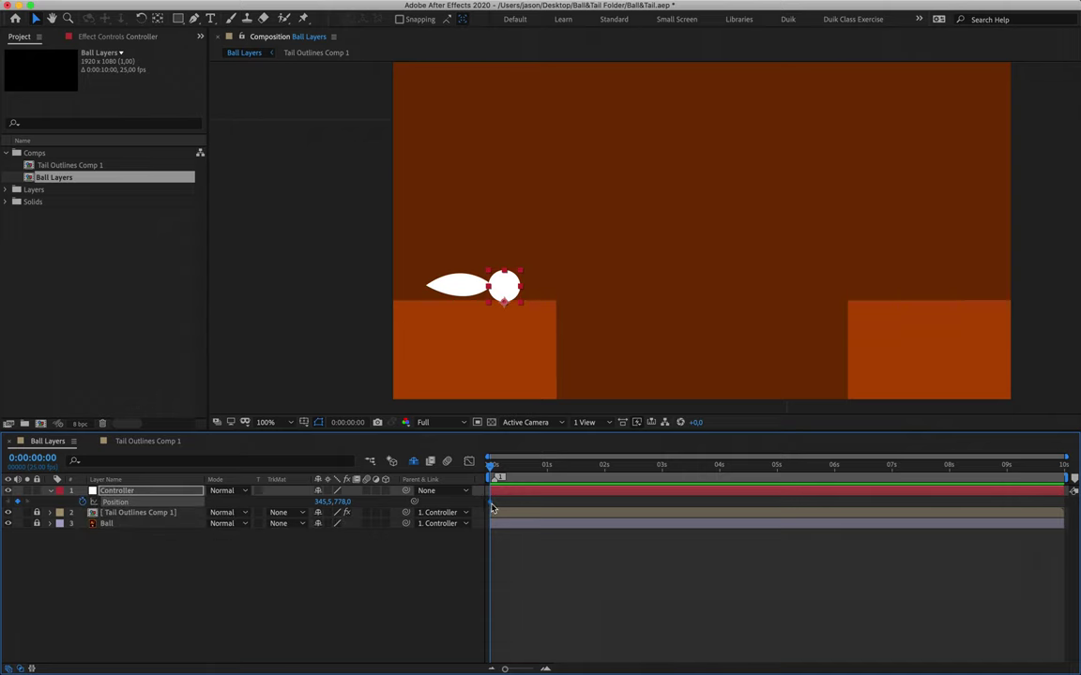
mouse_move(492, 507)
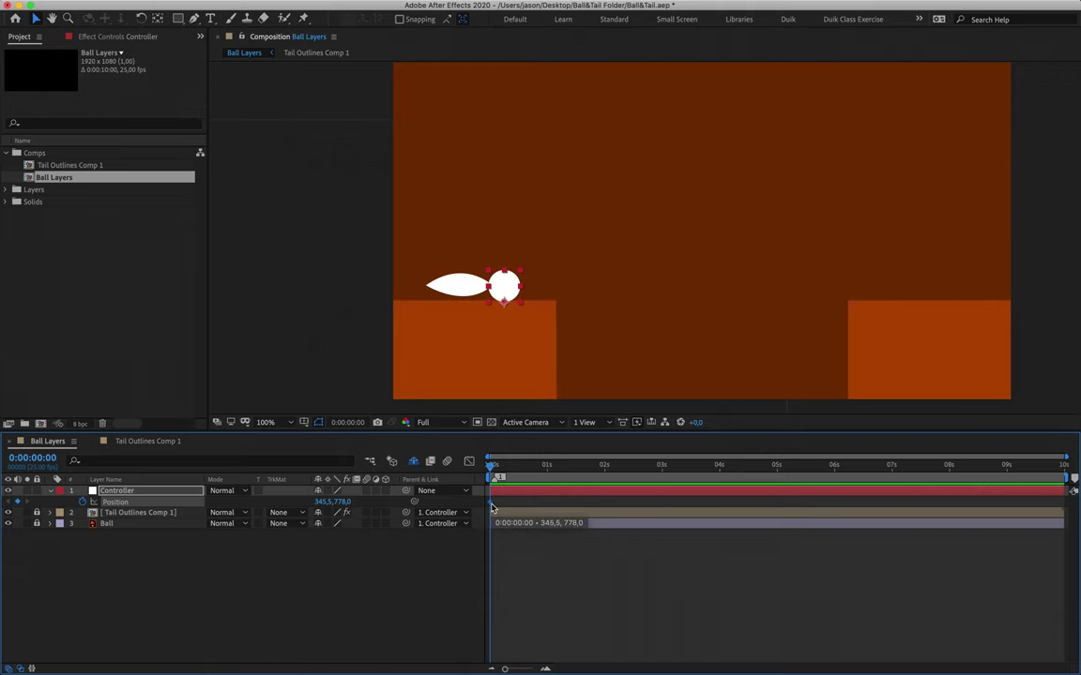
drag(506, 291, 551, 297)
- At 400% zoom, seat the character on the platform at 478.5,774.0, then move to 1s
key(period)
key(period)
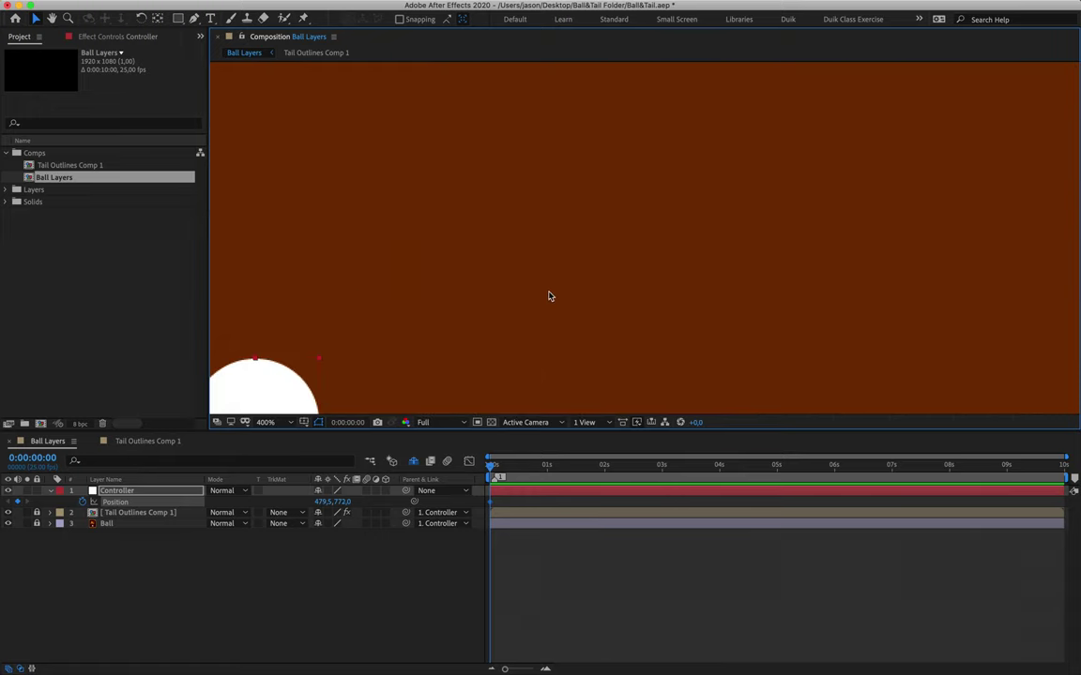
drag(478, 335, 690, 99)
drag(509, 183, 510, 188)
key(comma)
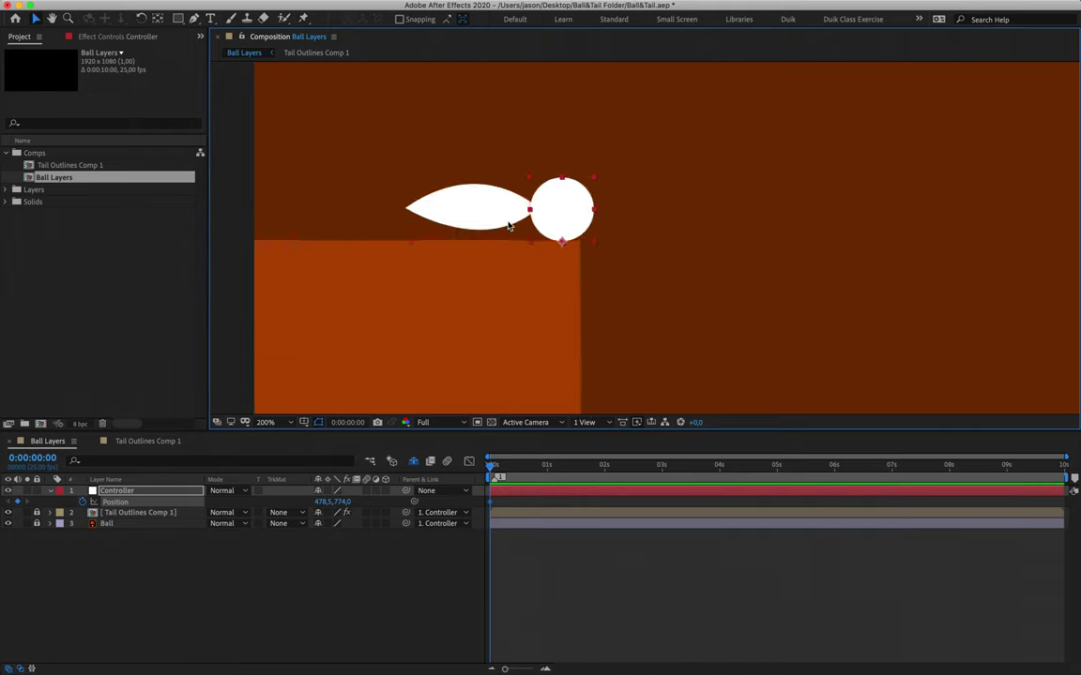
key(comma)
drag(567, 207, 448, 269)
key(v)
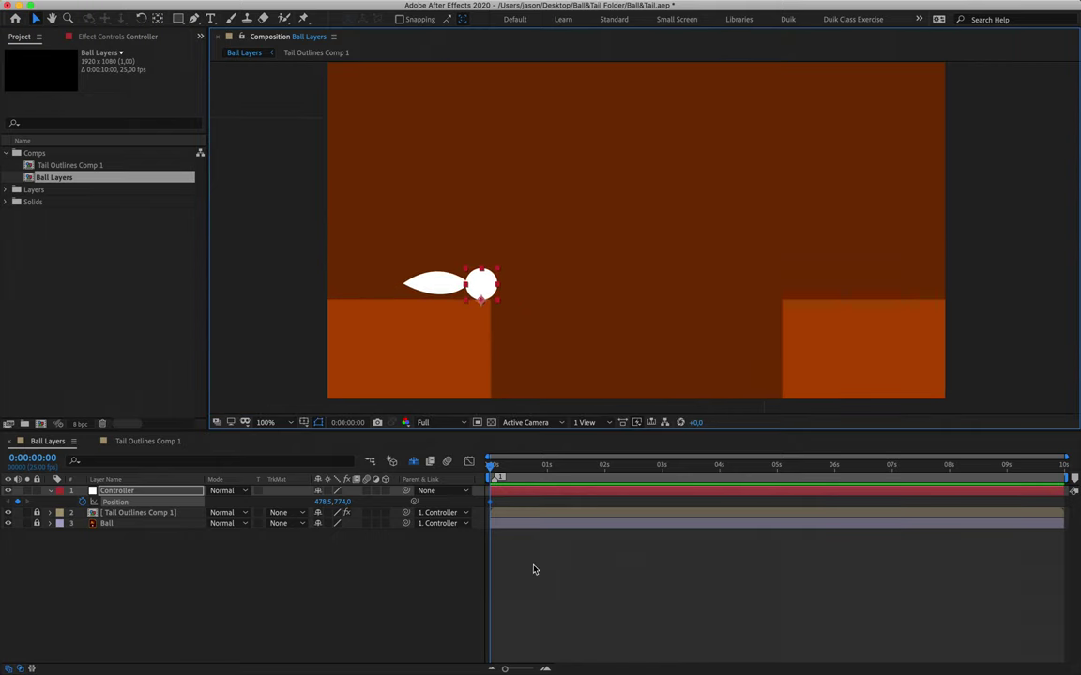
drag(497, 472, 548, 475)
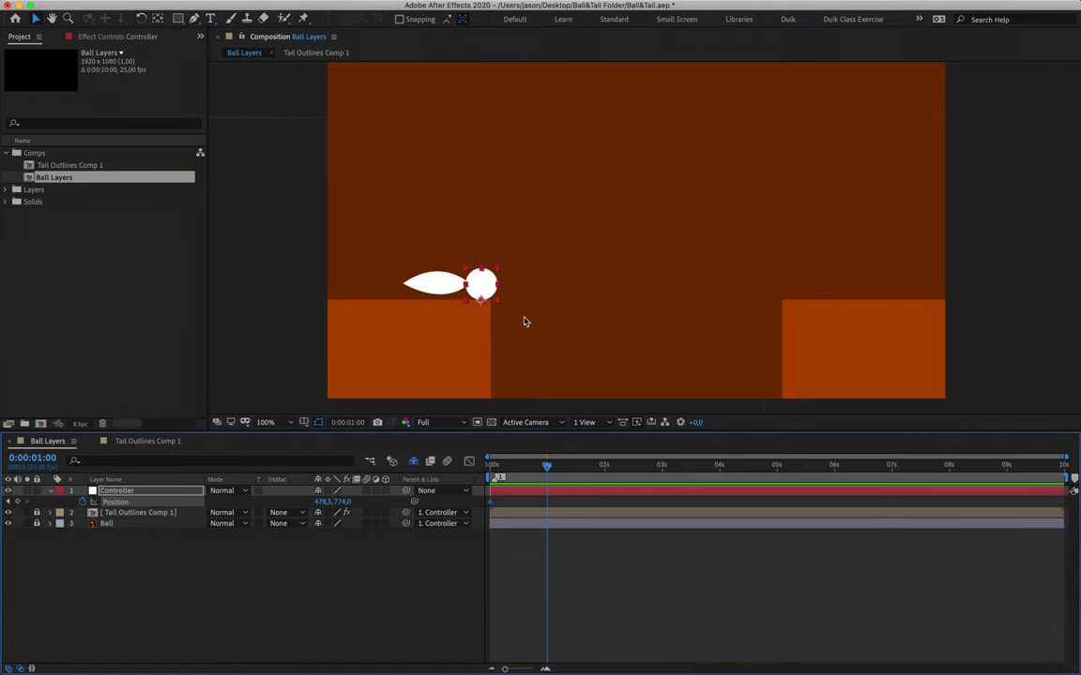
- Pull the character back left and add a Position keyframe at 1s
drag(483, 287, 416, 294)
click(501, 467)
drag(502, 472, 549, 476)
drag(511, 467, 545, 484)
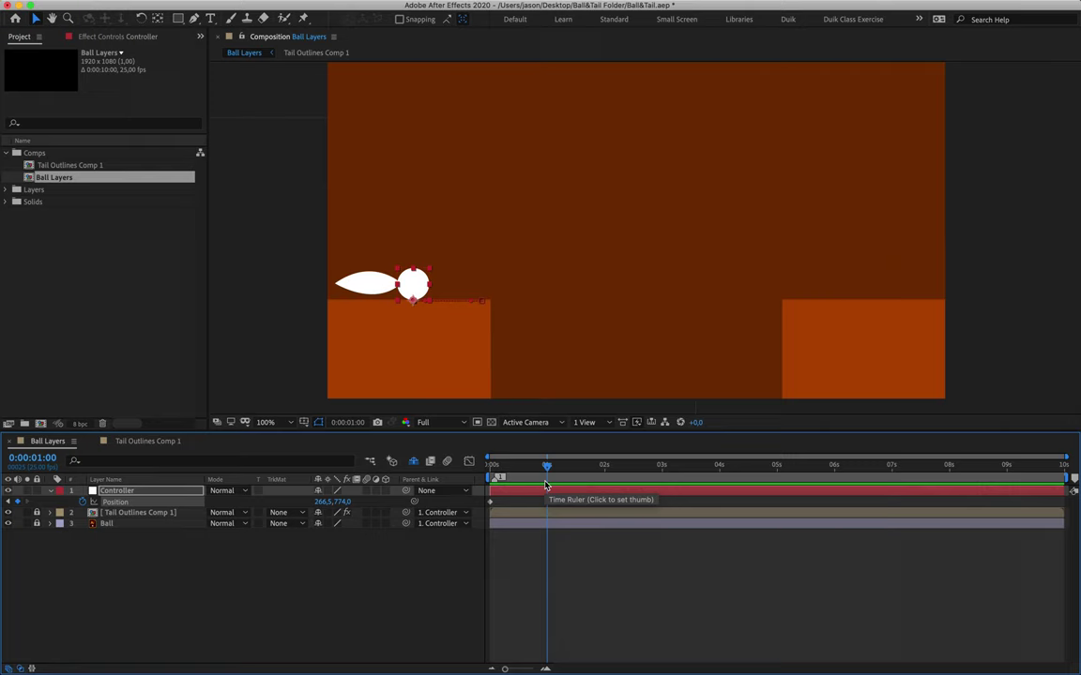
key(alt+shift+p)
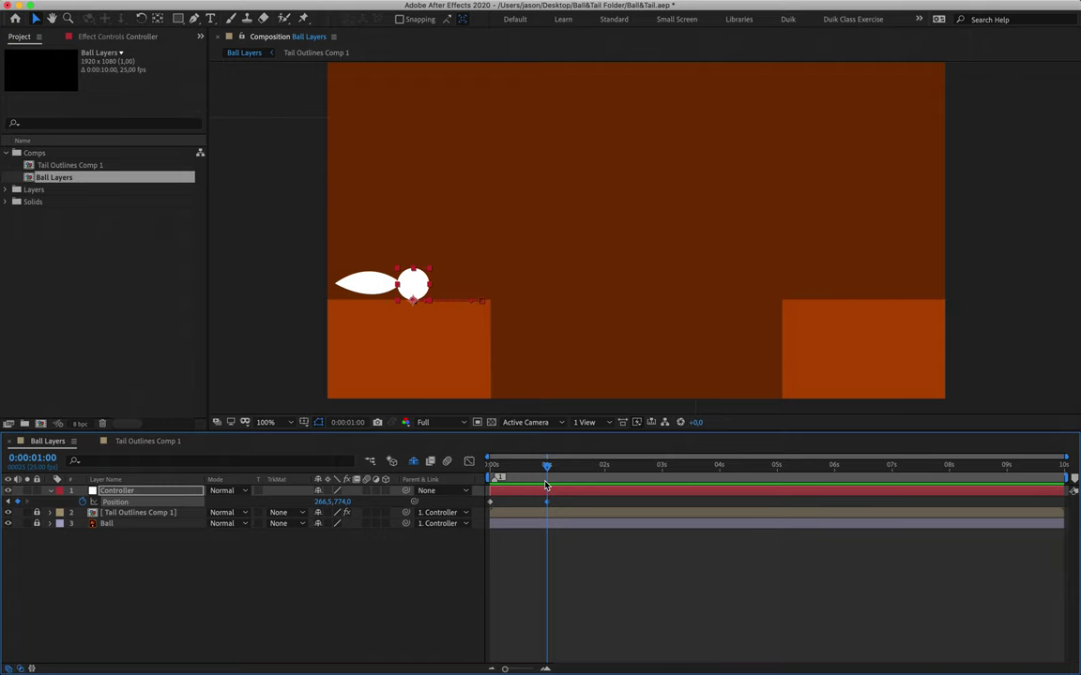
- Add a matching holding Position keyframe at 1:10 (266.5,774.0)
mouse_move(547, 465)
mouse_down()
mouse_move(567, 470)
mouse_move(550, 470)
mouse_up()
key(shift+Page_Down)
key(alt+shift+p)
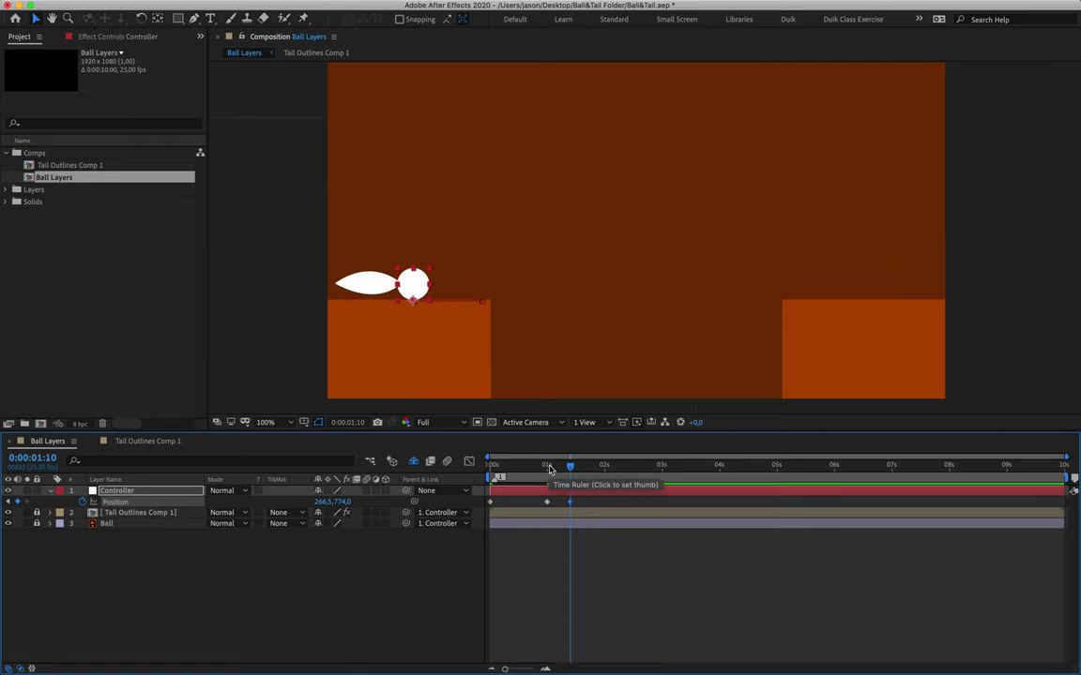
drag(550, 469, 612, 476)
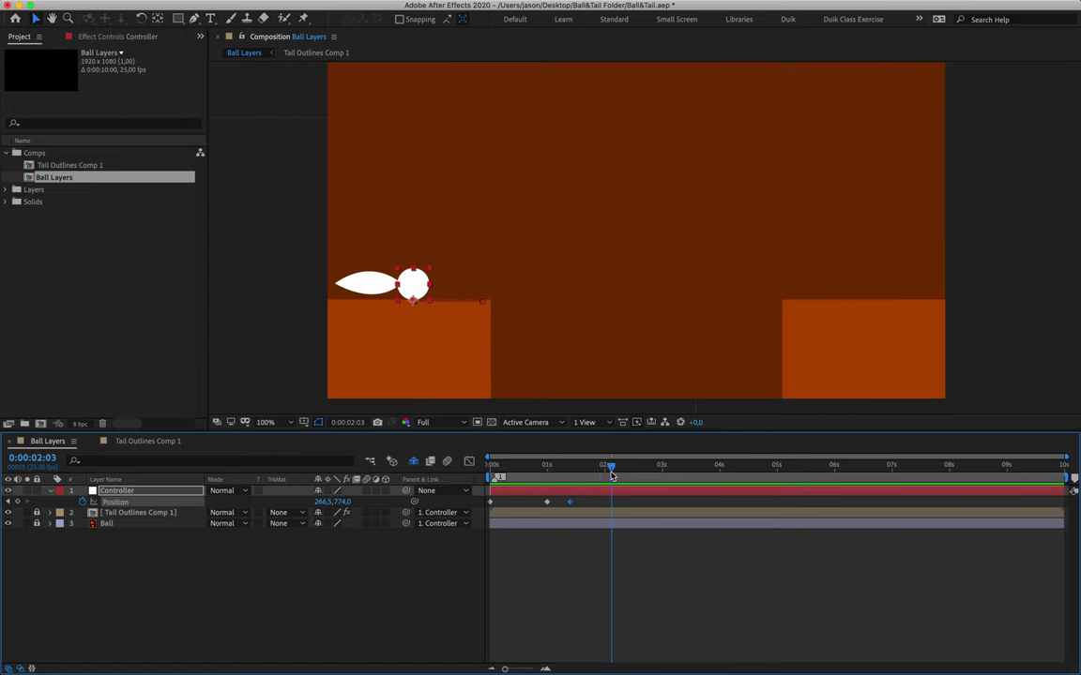
- Raise the character for the apex and land it on the right platform at 3:00 (1612.5,776.0)
drag(404, 285, 607, 103)
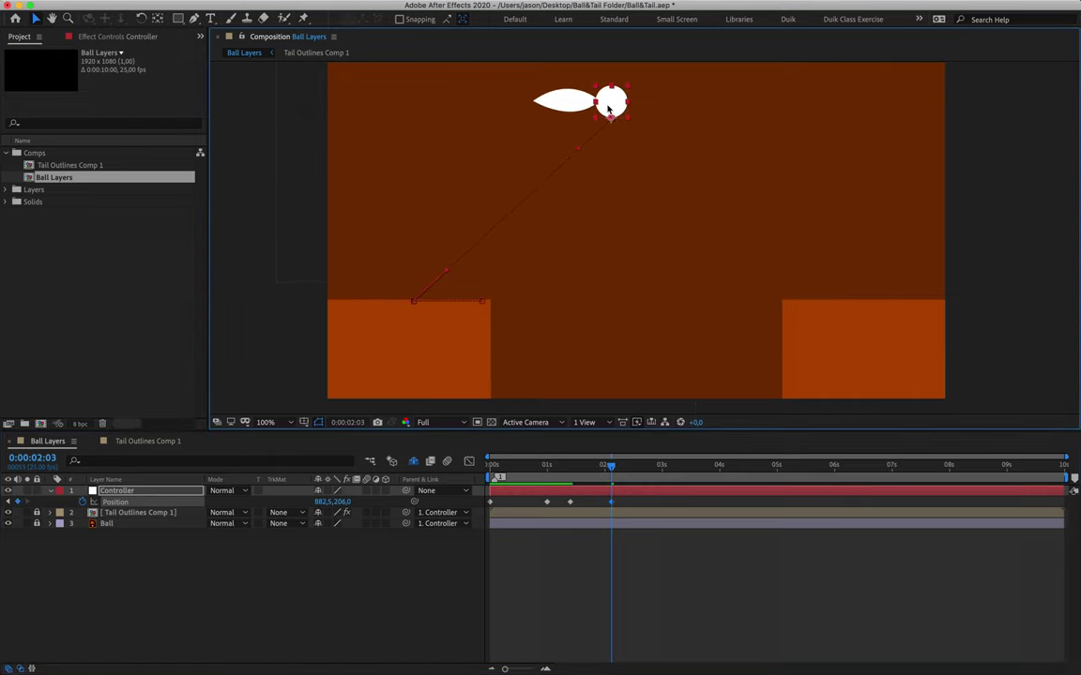
drag(611, 472, 662, 470)
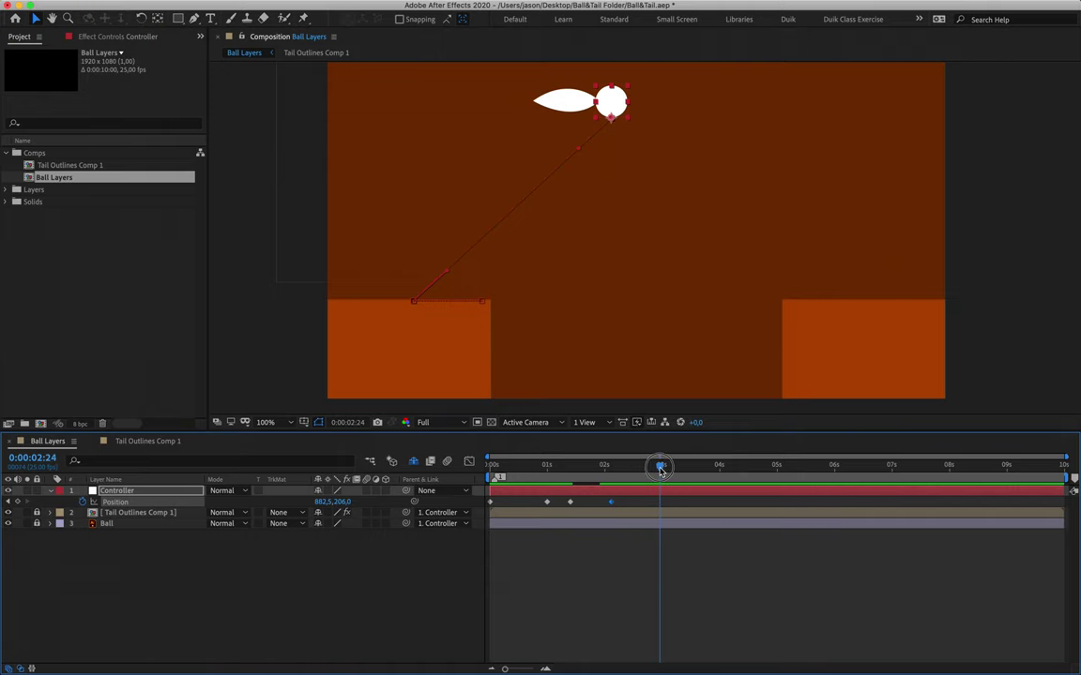
drag(612, 103, 853, 288)
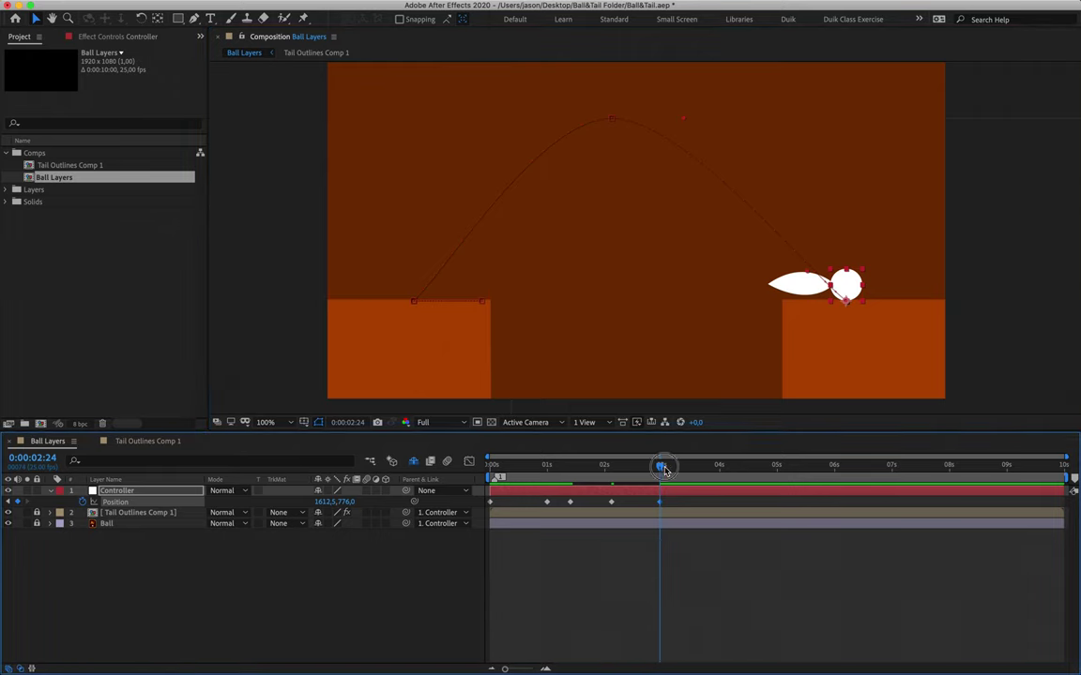
drag(664, 470, 663, 506)
mouse_move(663, 507)
drag(662, 467, 663, 504)
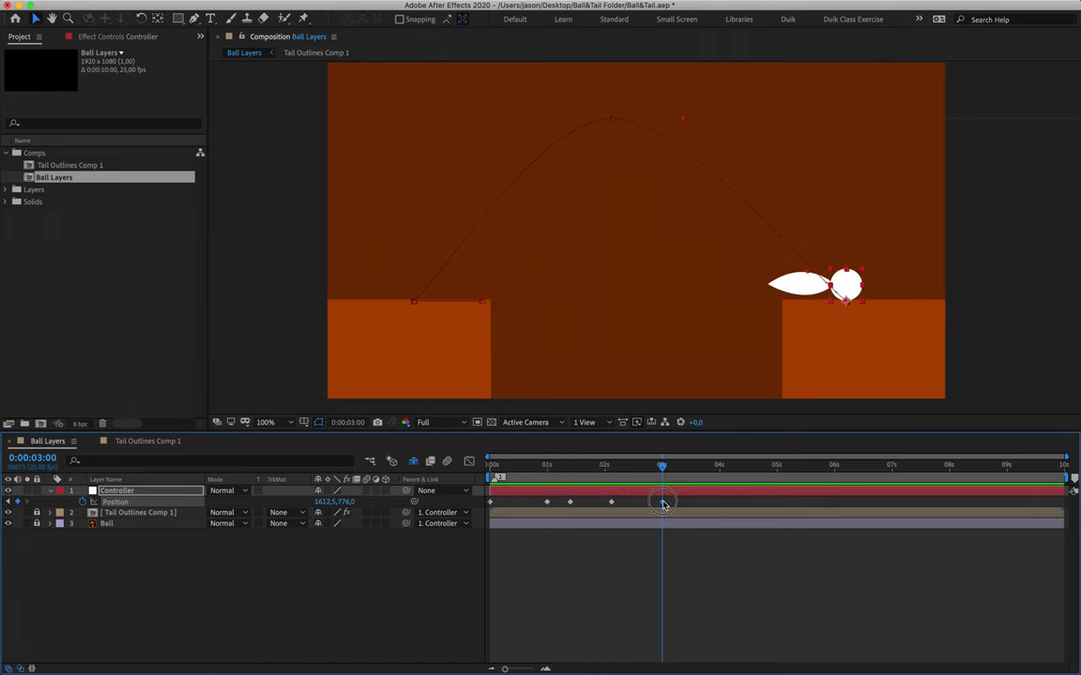
click(663, 503)
click(195, 19)
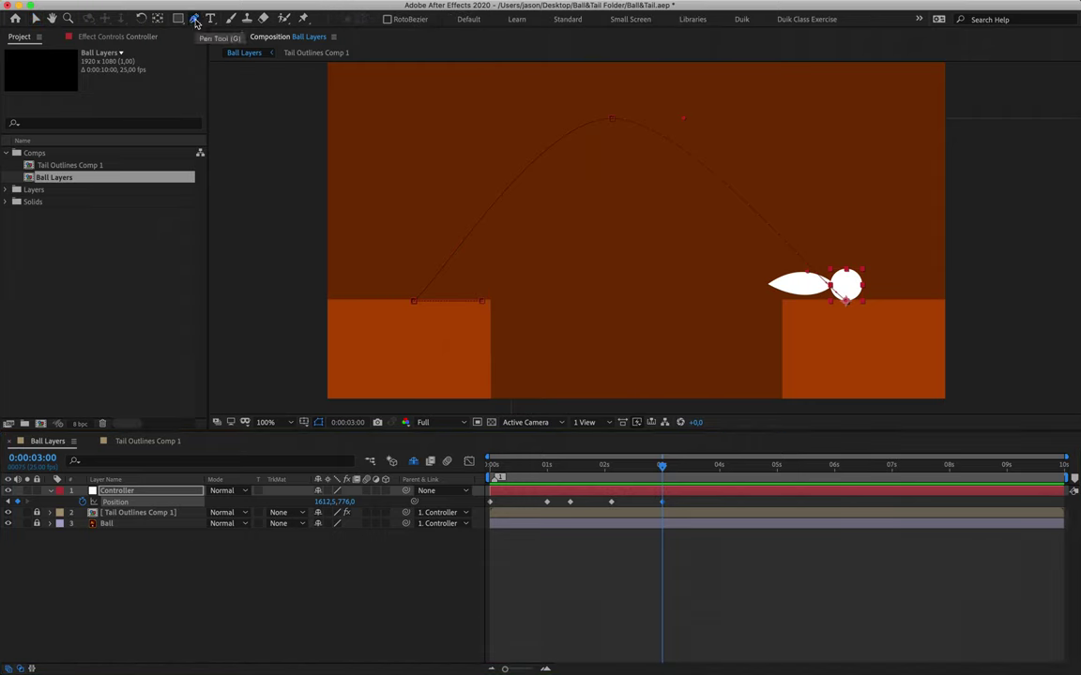
- Convert the motion path's start and peak vertices into sharp corners
drag(195, 19, 239, 63)
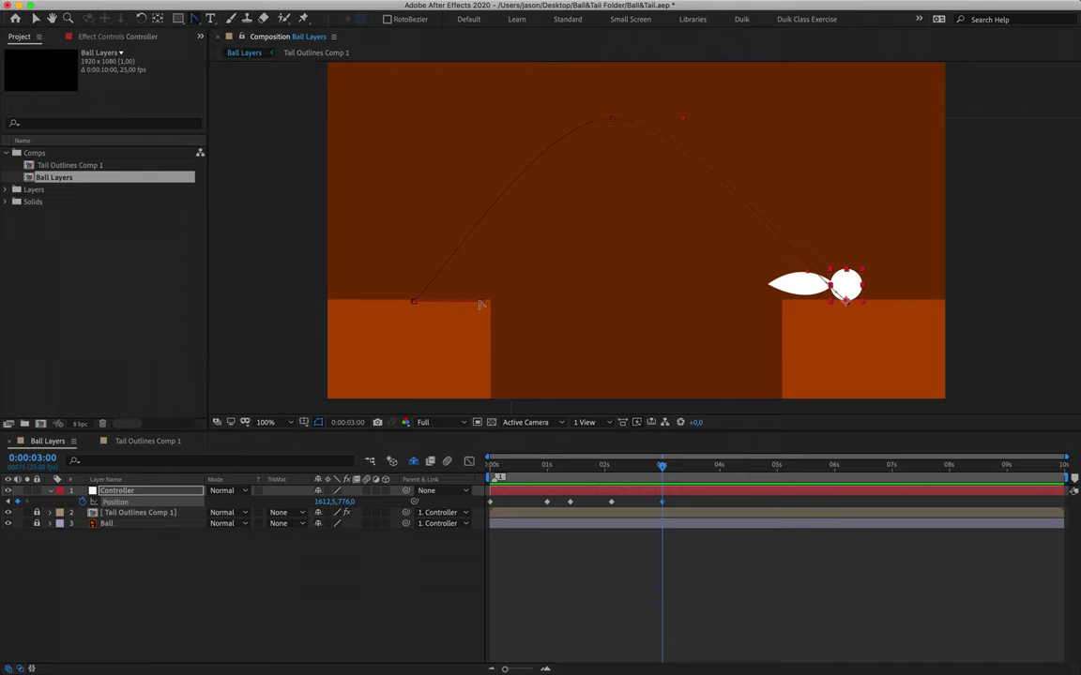
click(412, 301)
click(611, 119)
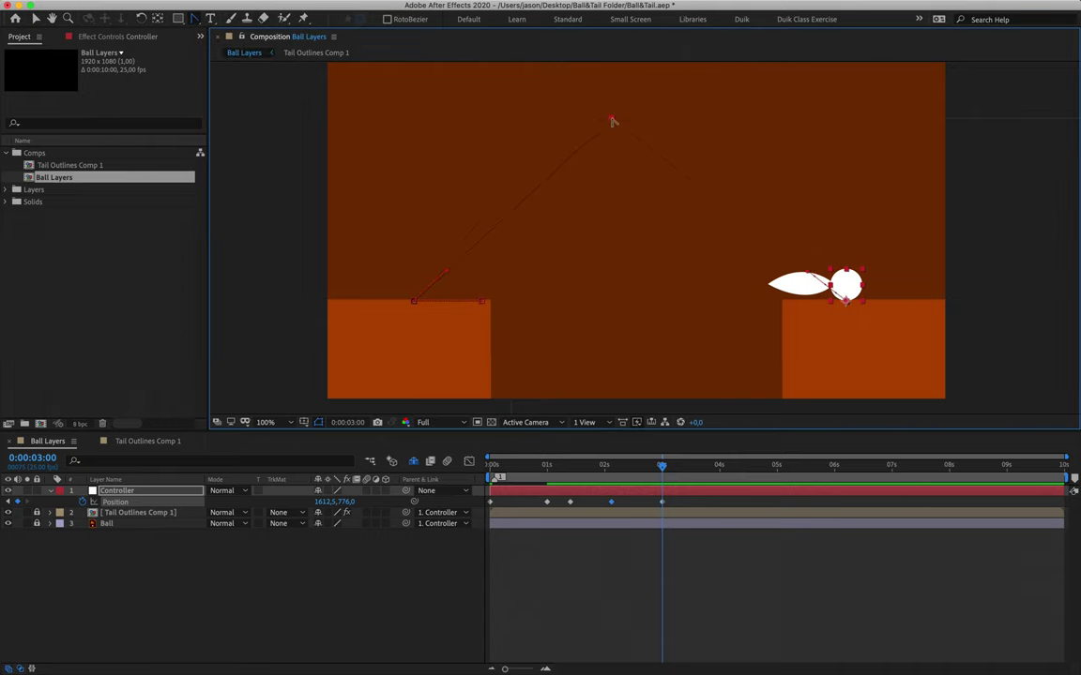
click(413, 301)
key(v)
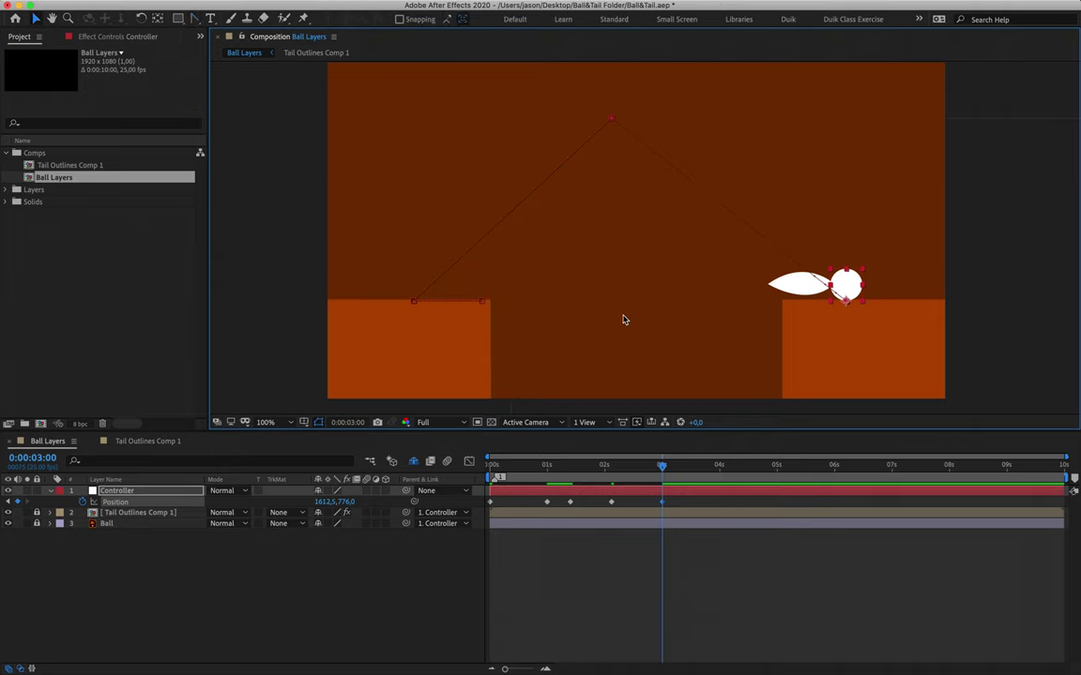
- Add a small hop: Position keys at 3:12 (1730.5,676.0) and 3:20 (1842.5,766.0)
drag(663, 466, 691, 472)
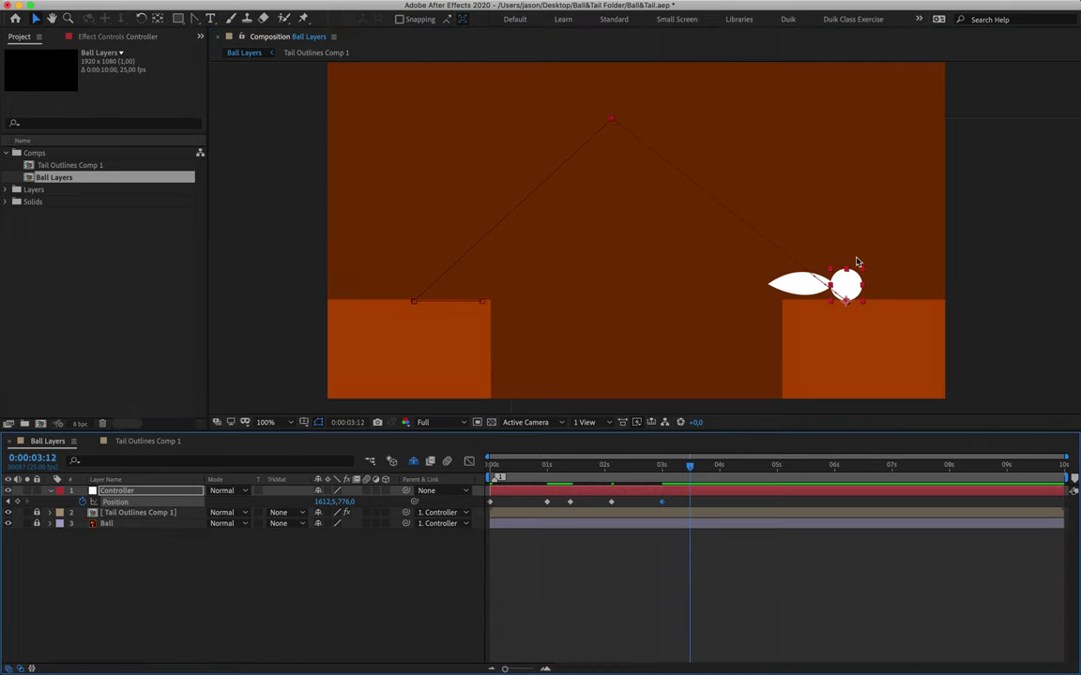
drag(851, 285, 893, 250)
drag(691, 466, 707, 469)
drag(882, 261, 922, 292)
drag(707, 469, 504, 498)
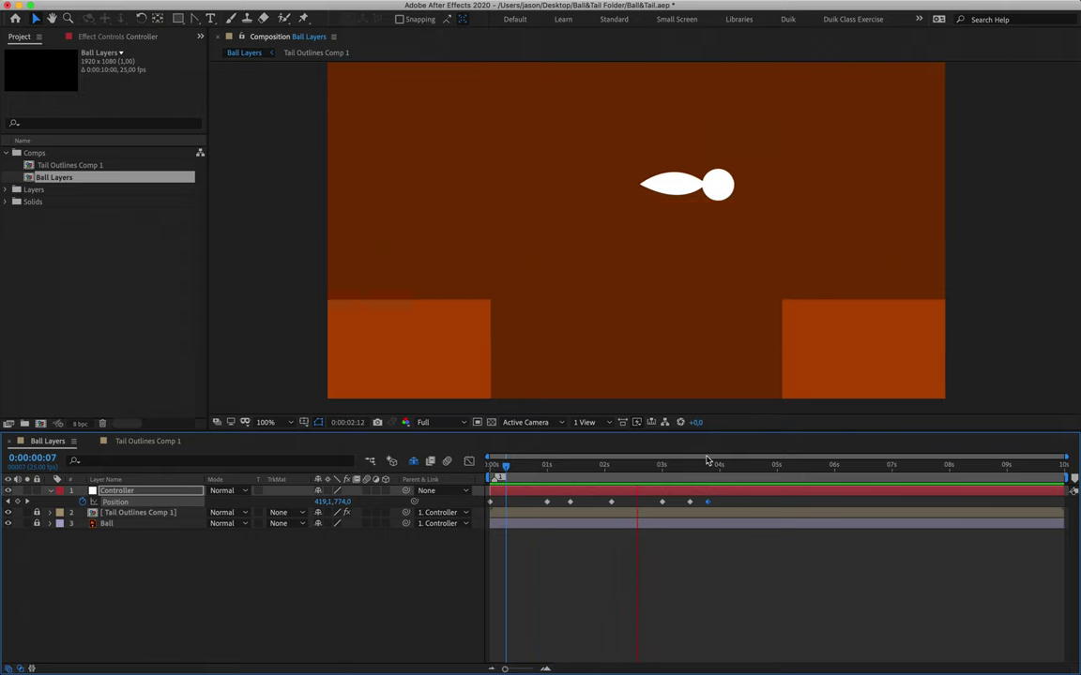
- Review the takeoff timing and move the apex keyframe to 0:00:02:05
key(space)
drag(688, 466, 481, 485)
click(489, 501)
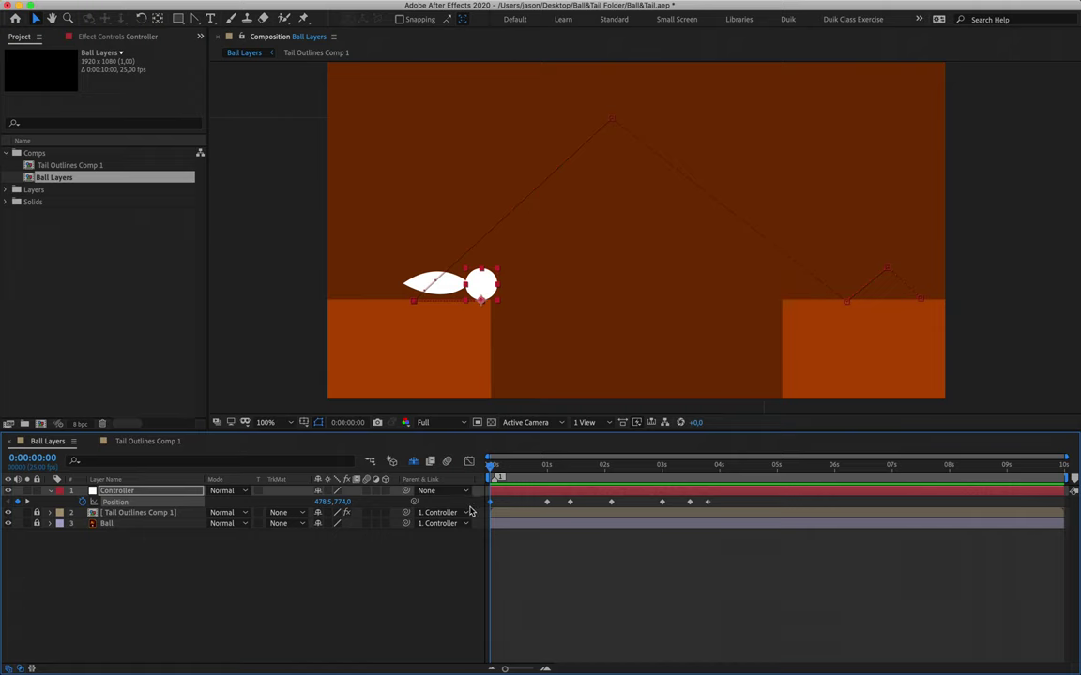
drag(491, 469, 551, 479)
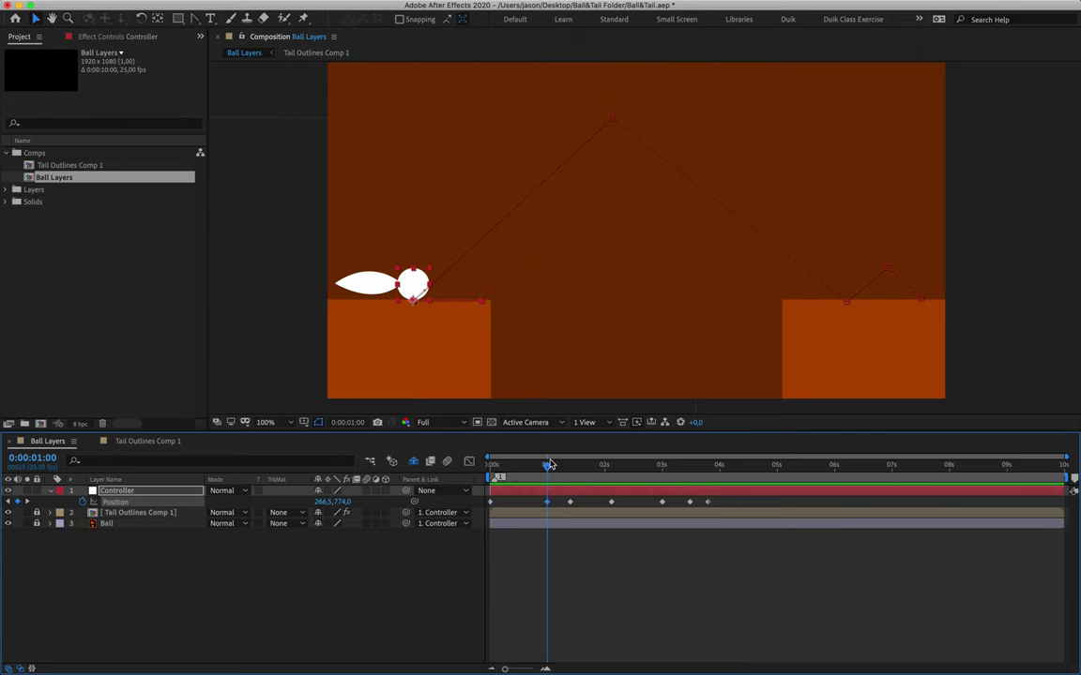
drag(551, 465, 571, 476)
click(570, 506)
mouse_move(572, 468)
mouse_down()
mouse_move(601, 469)
mouse_move(571, 470)
mouse_up()
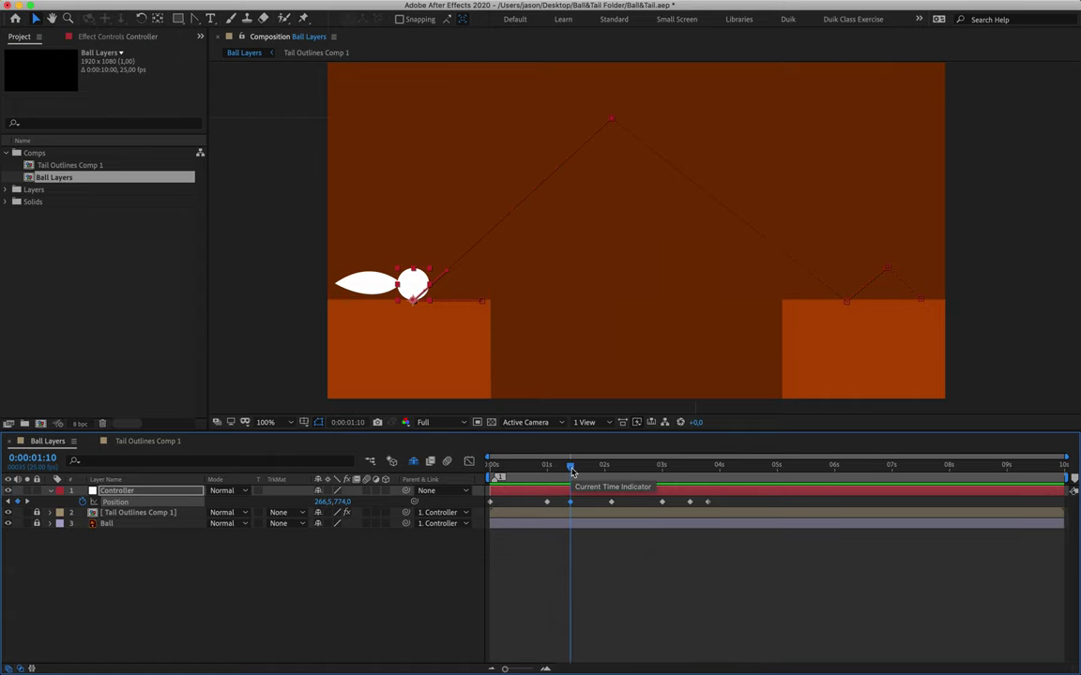
key(space)
drag(612, 507, 619, 508)
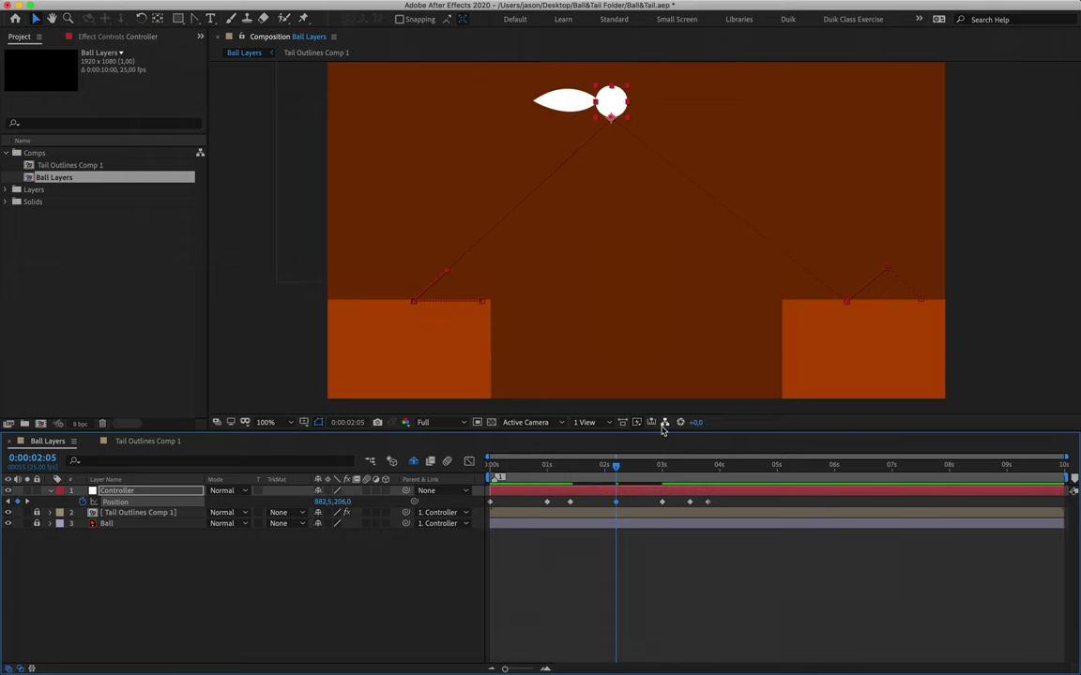
- Step through the landing and hop frames to 3:20 and preview the animation
key(space)
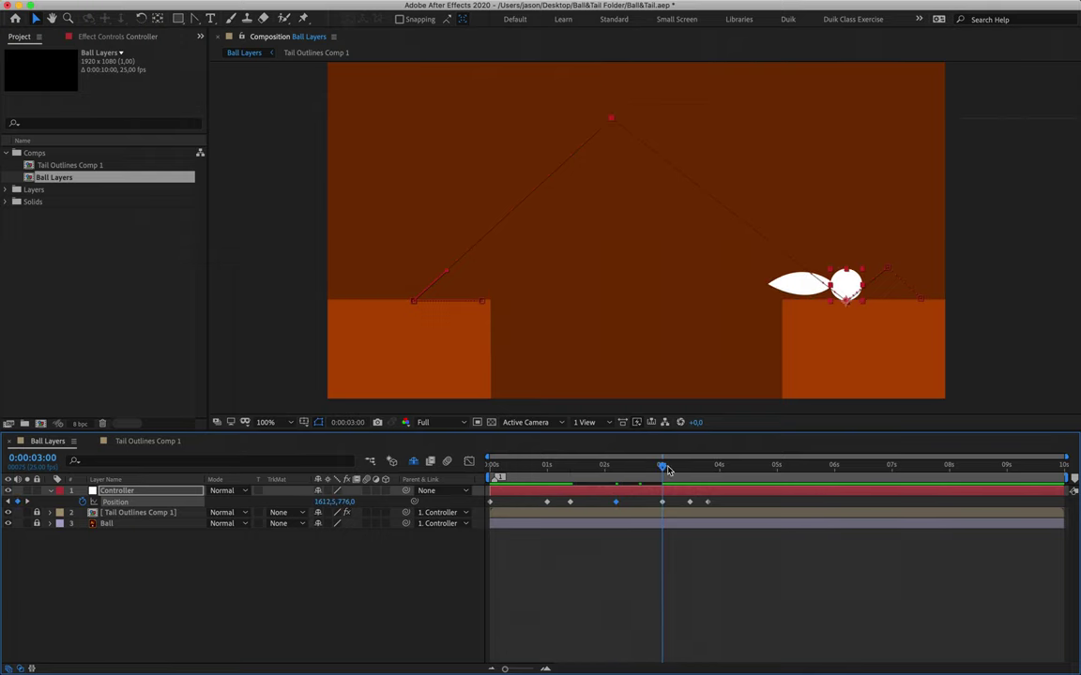
click(664, 467)
click(683, 454)
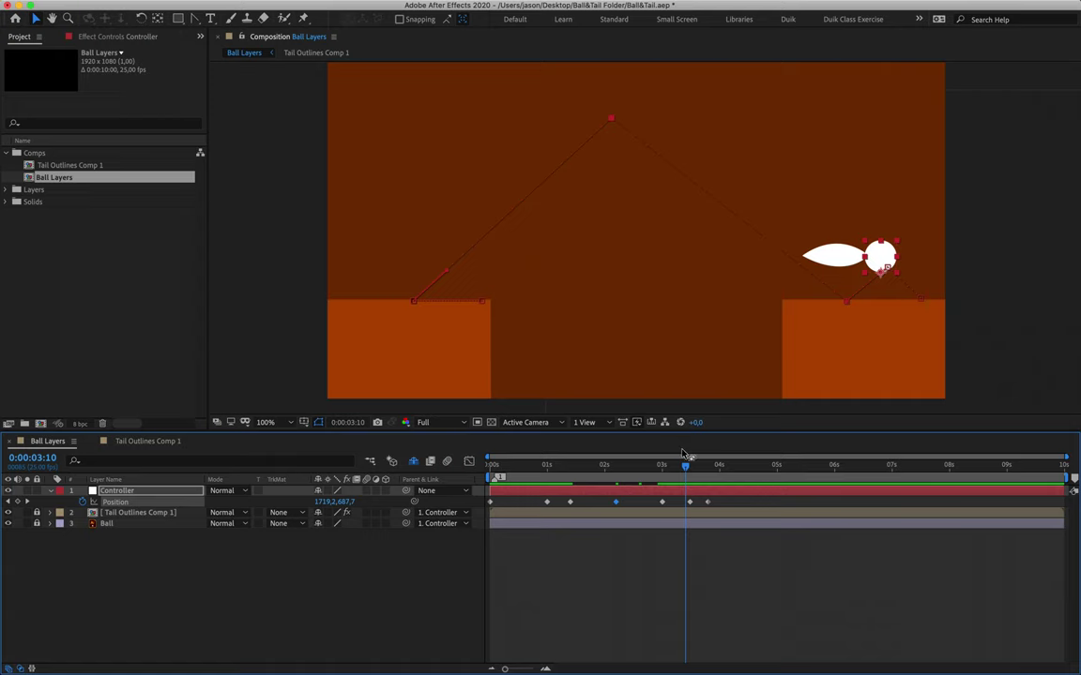
key(Page_Down)
key(Page_Down)
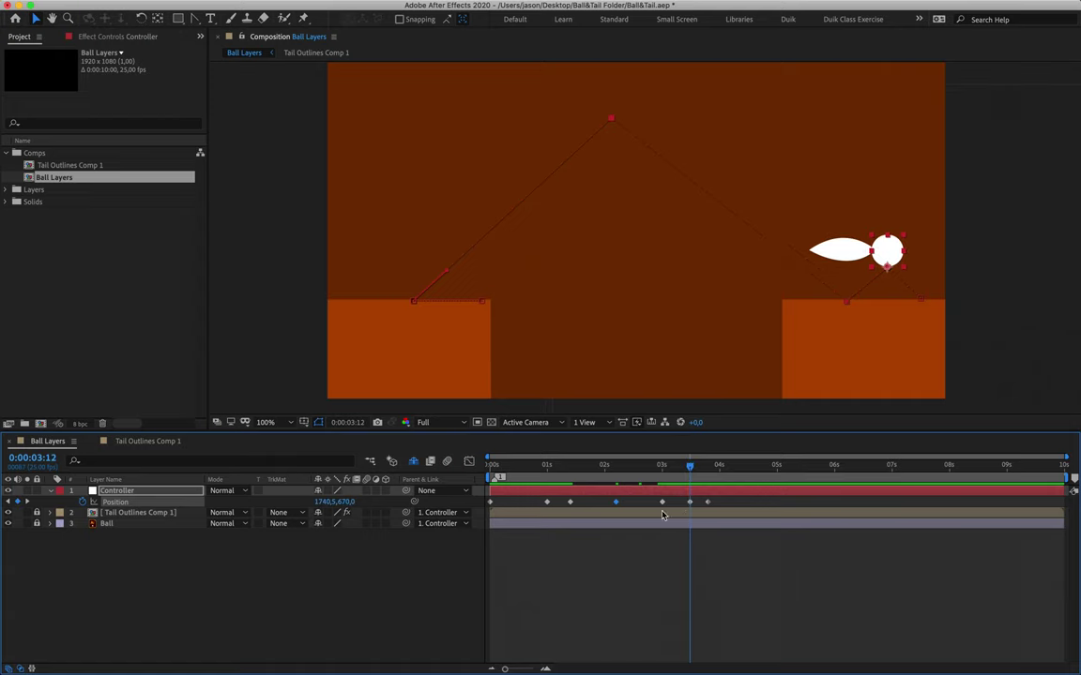
key(shift+Page_Down)
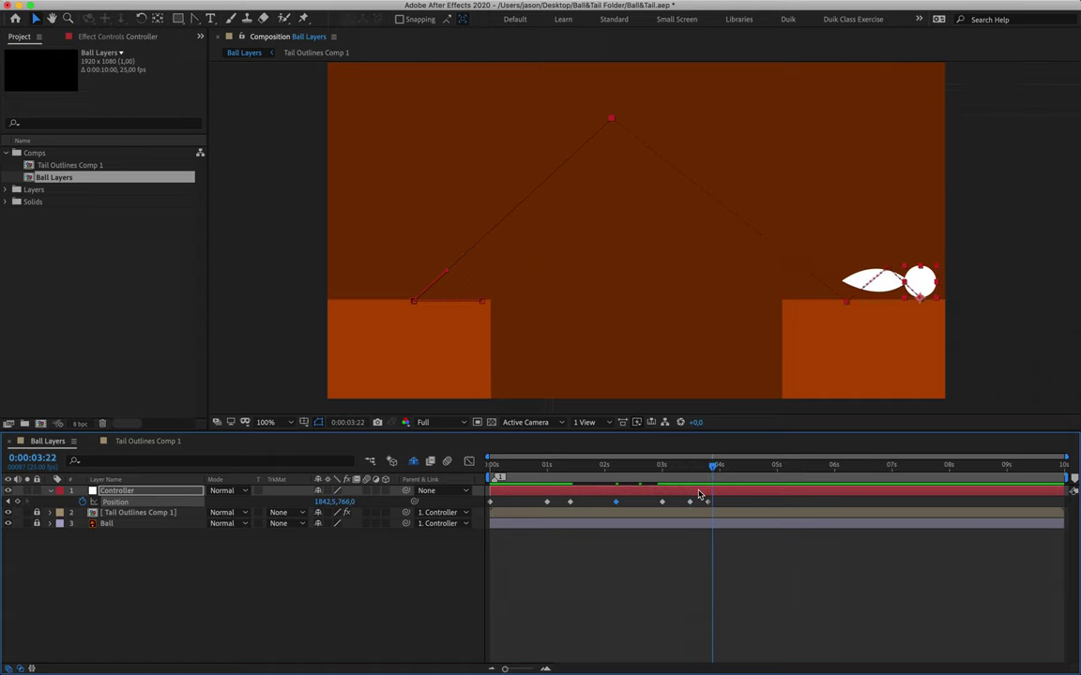
key(Page_Up)
key(Page_Up)
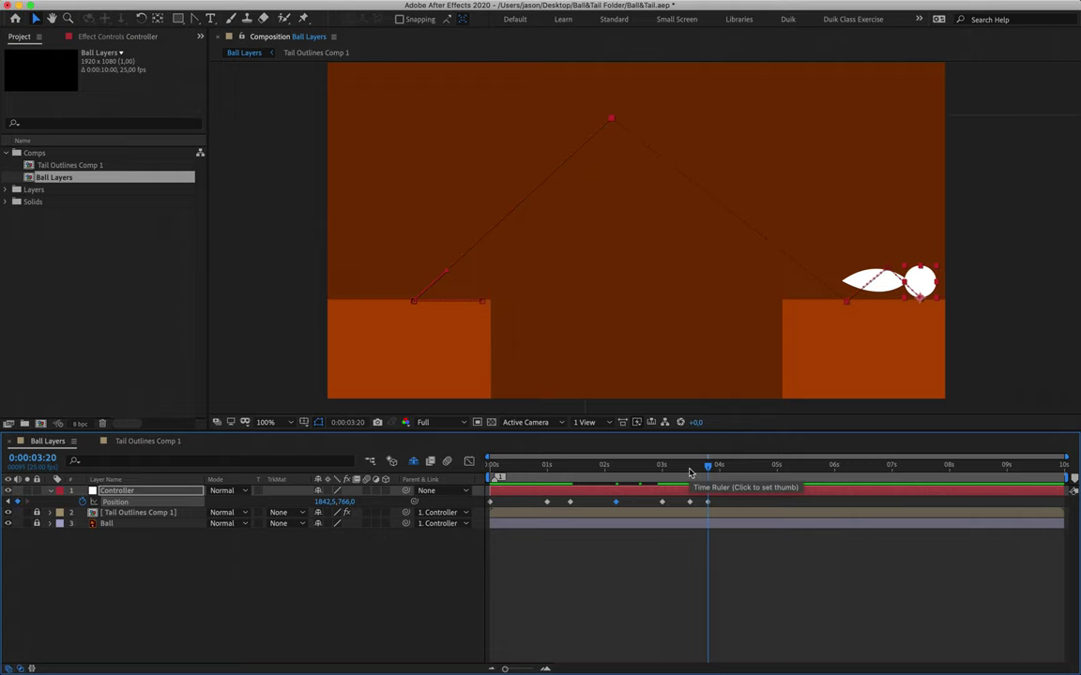
key(space)
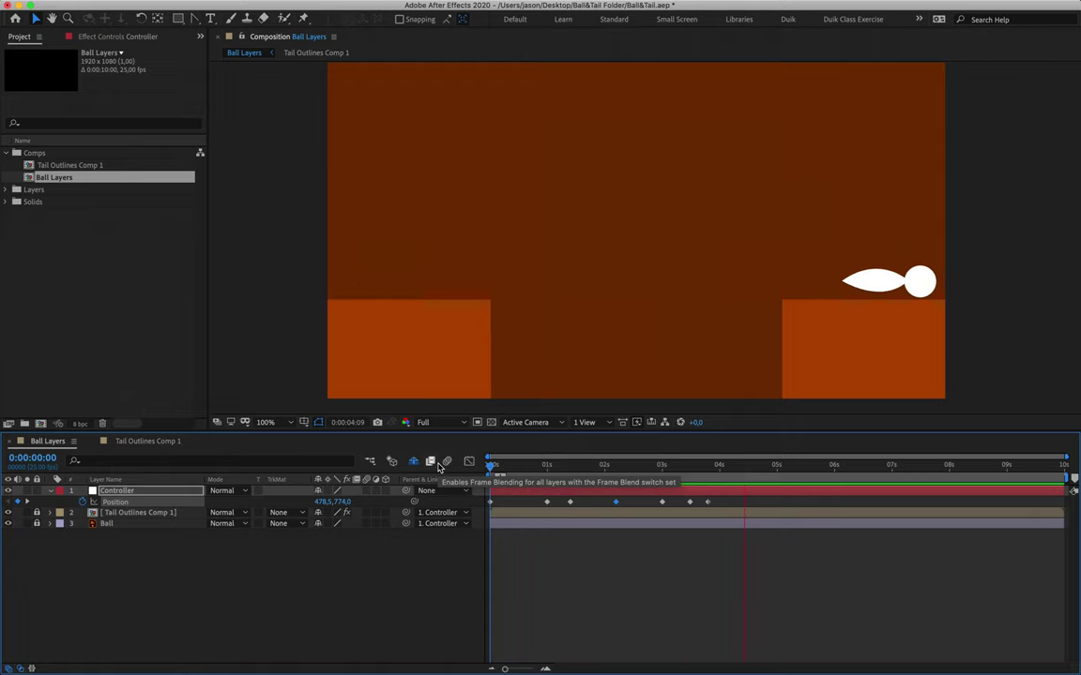
key(space)
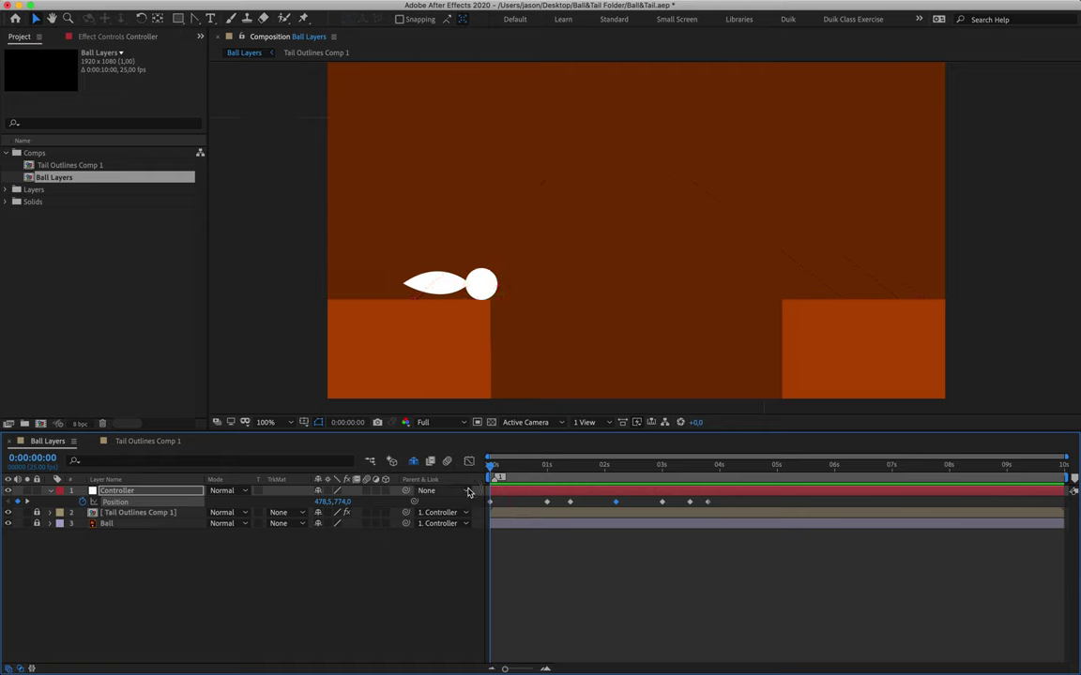
key(space)
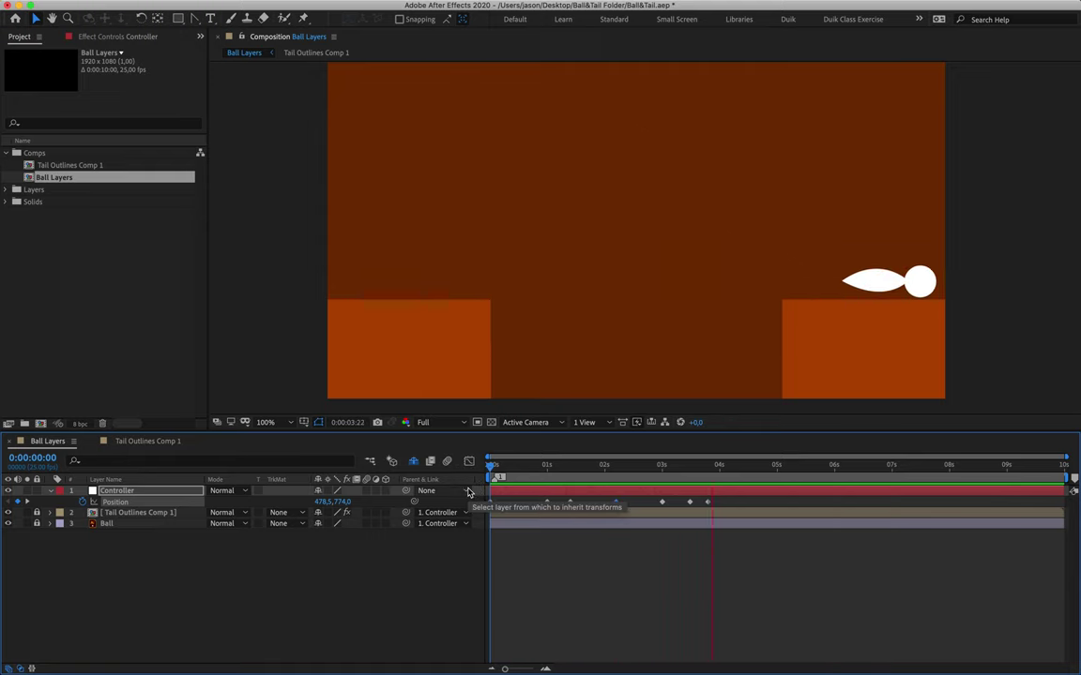
key(space)
- At 200% zoom, lower the ball onto the platform at 1842.5,774 at 3:20
drag(723, 466, 710, 470)
key(period)
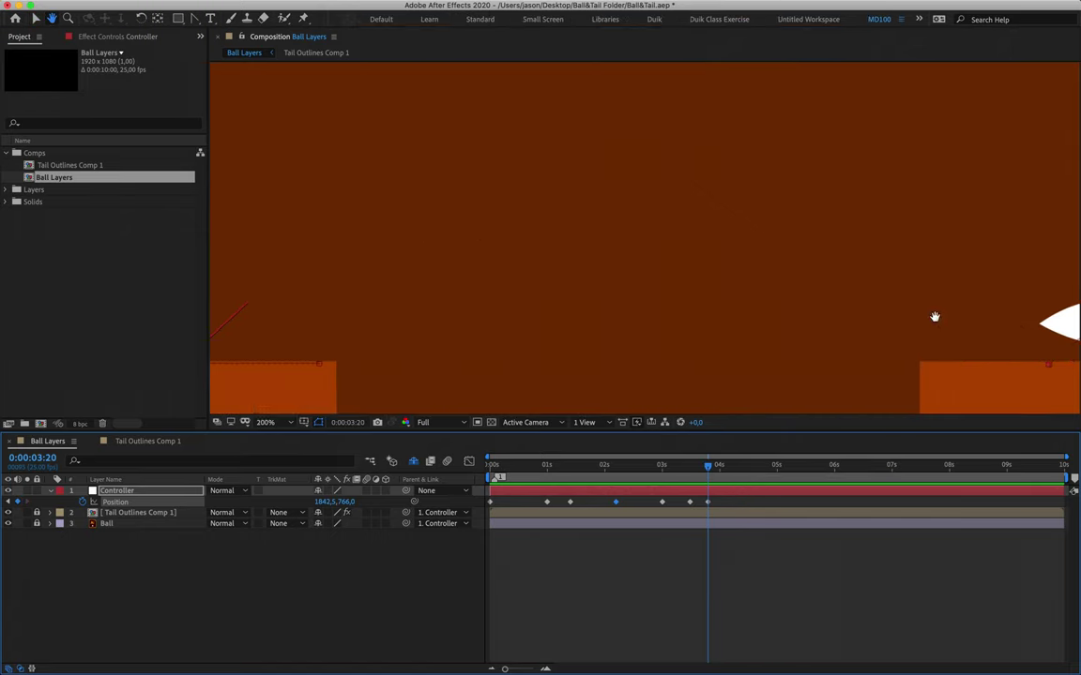
drag(935, 316, 516, 224)
drag(784, 234, 786, 242)
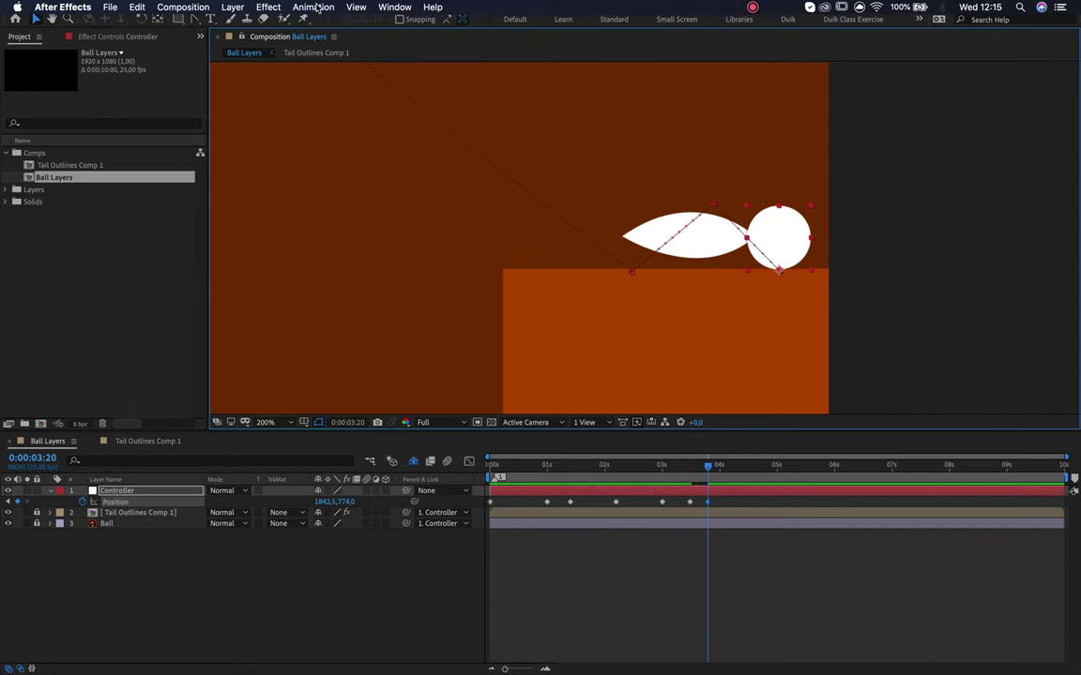
- Turn on guides in the viewer, checking them at 100% and 200% zoom
click(356, 6)
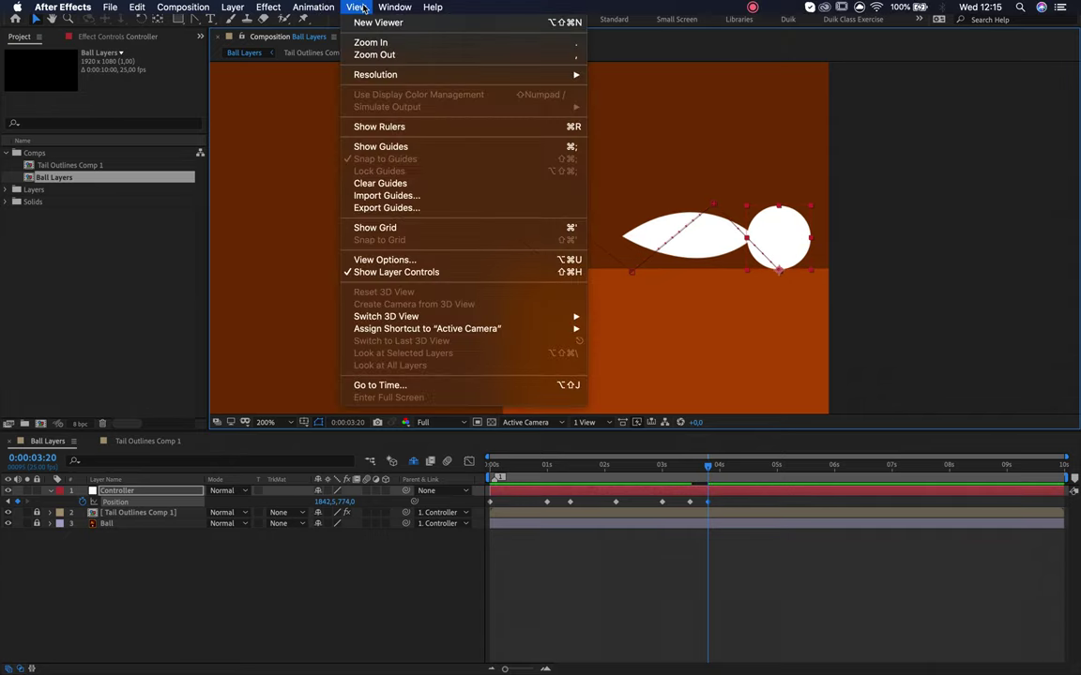
click(379, 147)
key(comma)
key(comma)
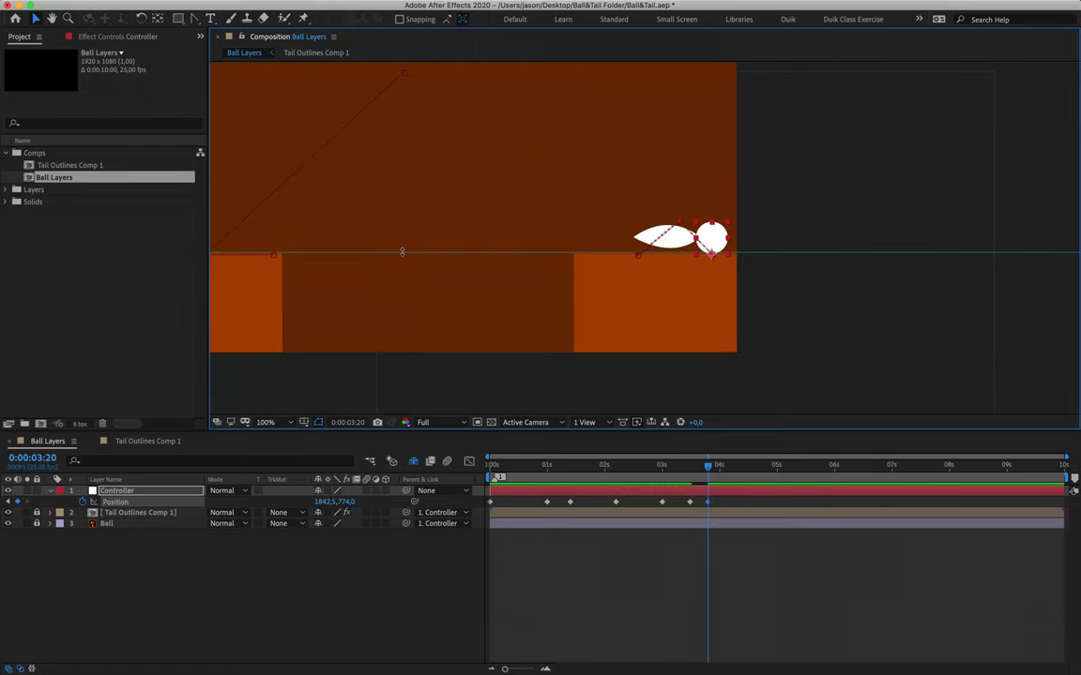
key(period)
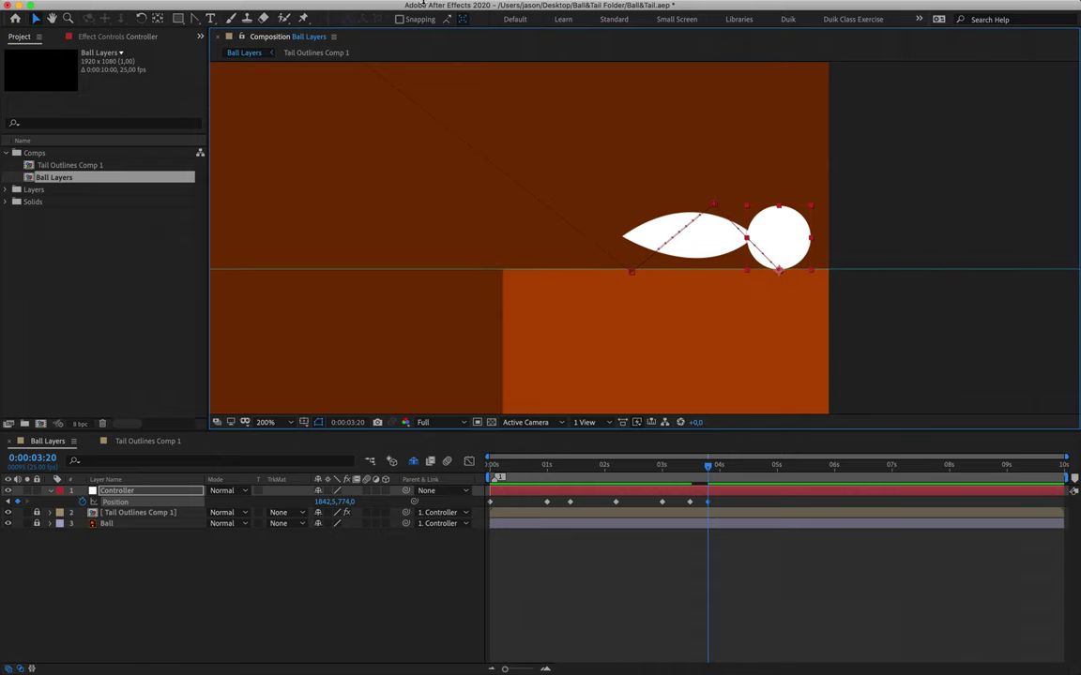
- Enable snap to guides, then hide the guides and scrub to 0:00:04:00
click(378, 6)
click(340, 153)
key(comma)
key(comma)
key(comma)
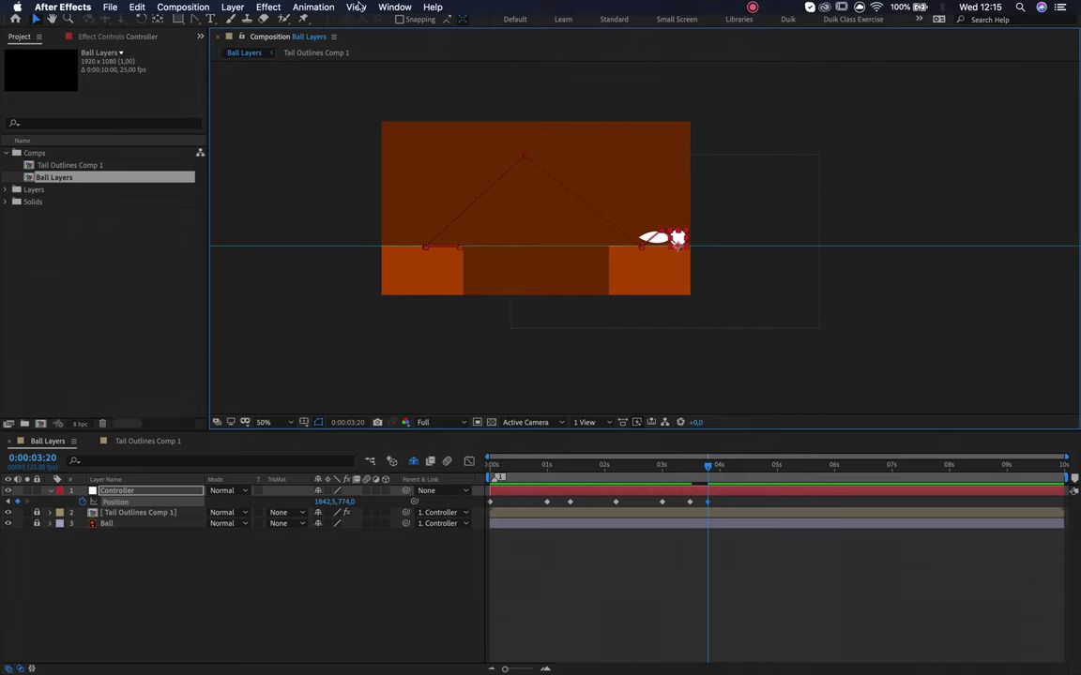
click(356, 7)
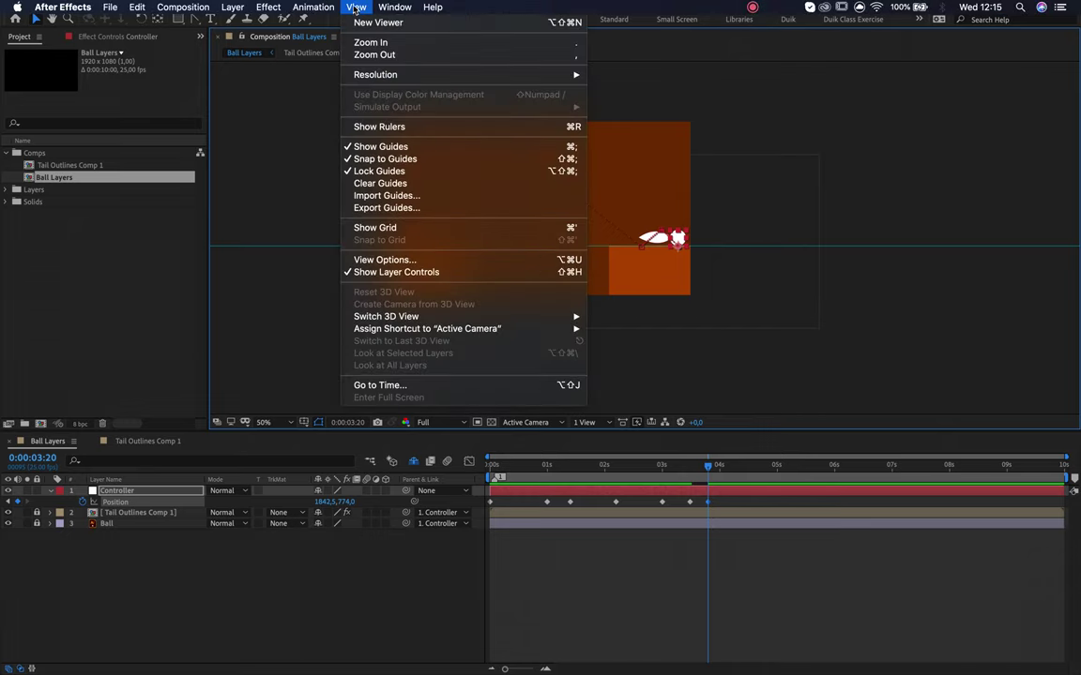
click(381, 147)
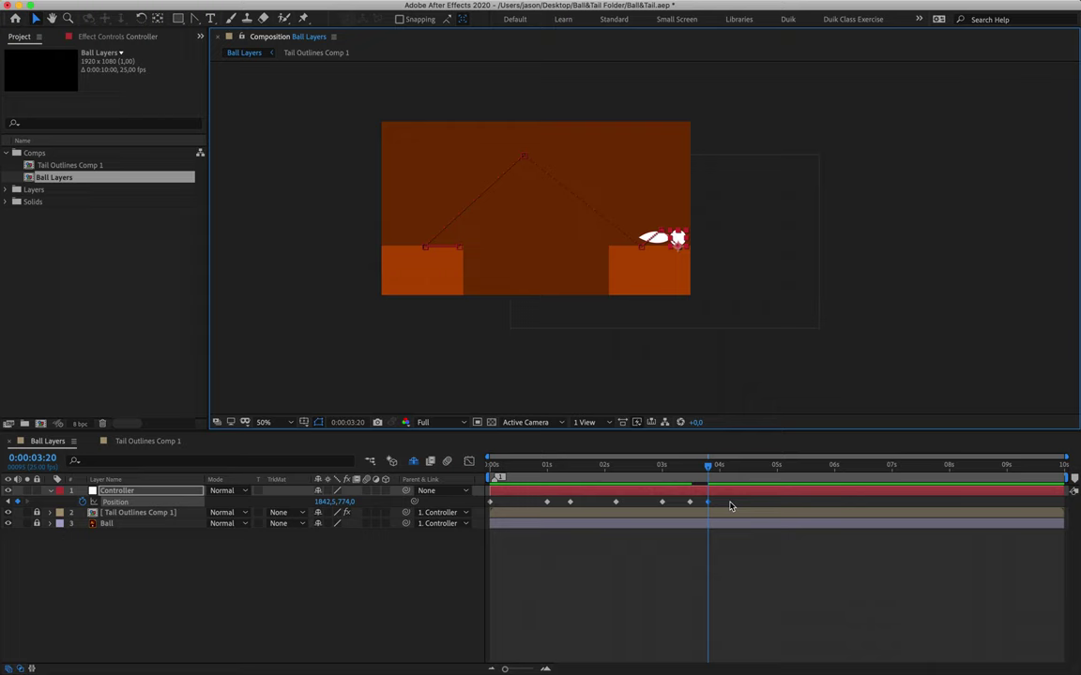
drag(711, 469, 705, 441)
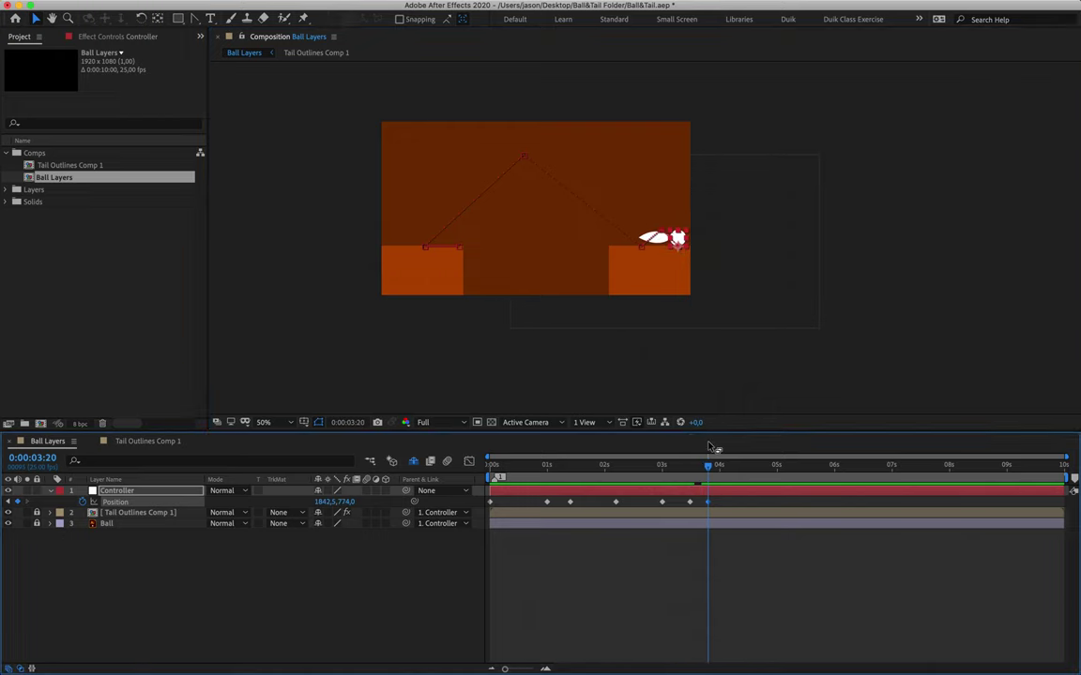
- Apply Easy Ease (F9) to every Controller Position keyframe and reselect the Controller
click(660, 506)
key(F9)
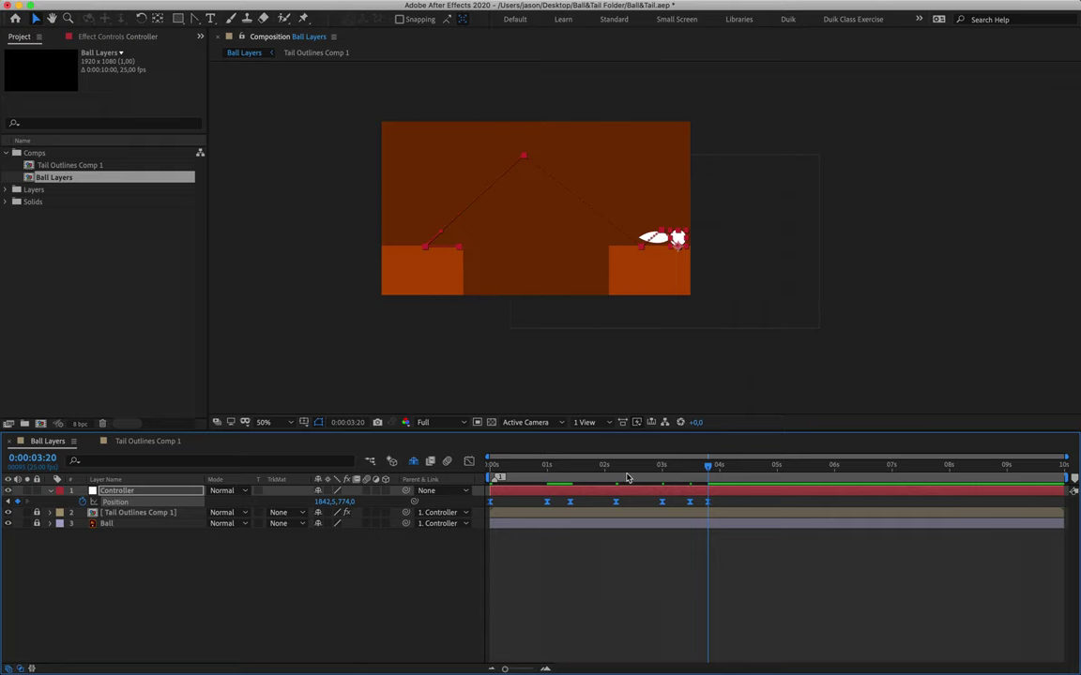
click(582, 572)
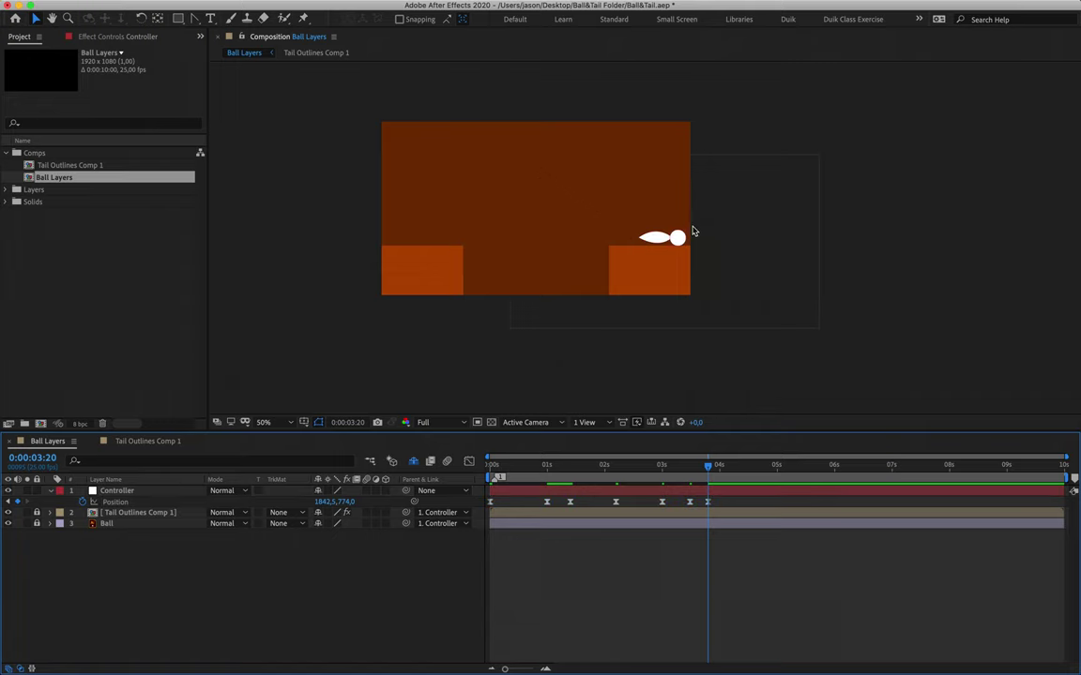
click(673, 239)
- Zoom in, frame the jump, and pull Bezier handles from the motion path's apex
click(194, 18)
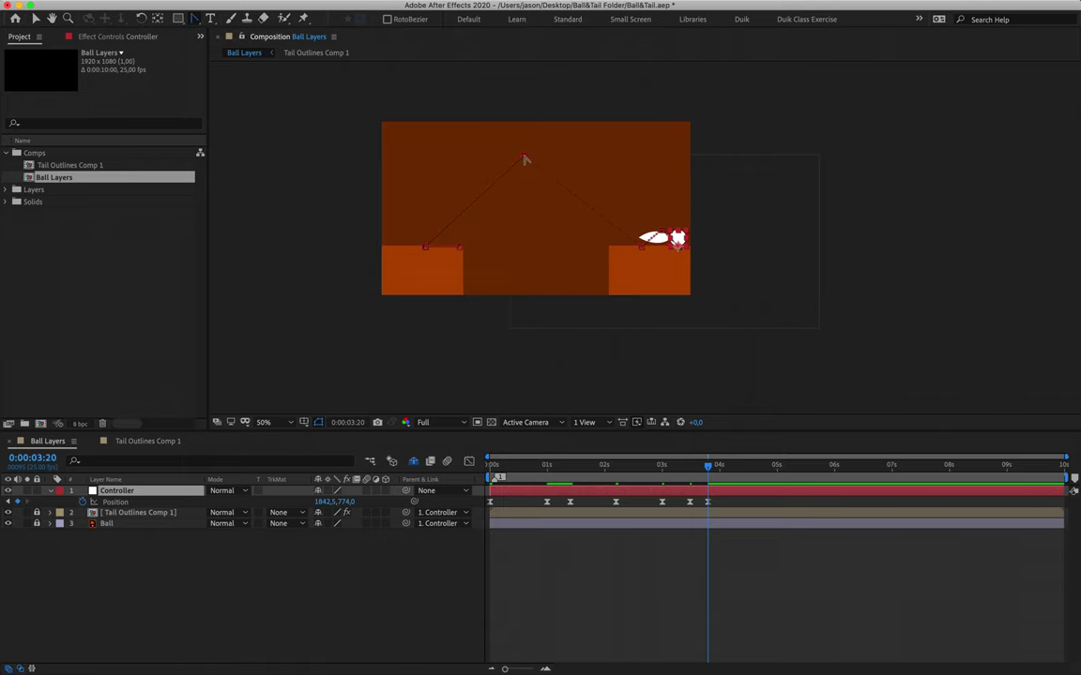
key(period)
key(h)
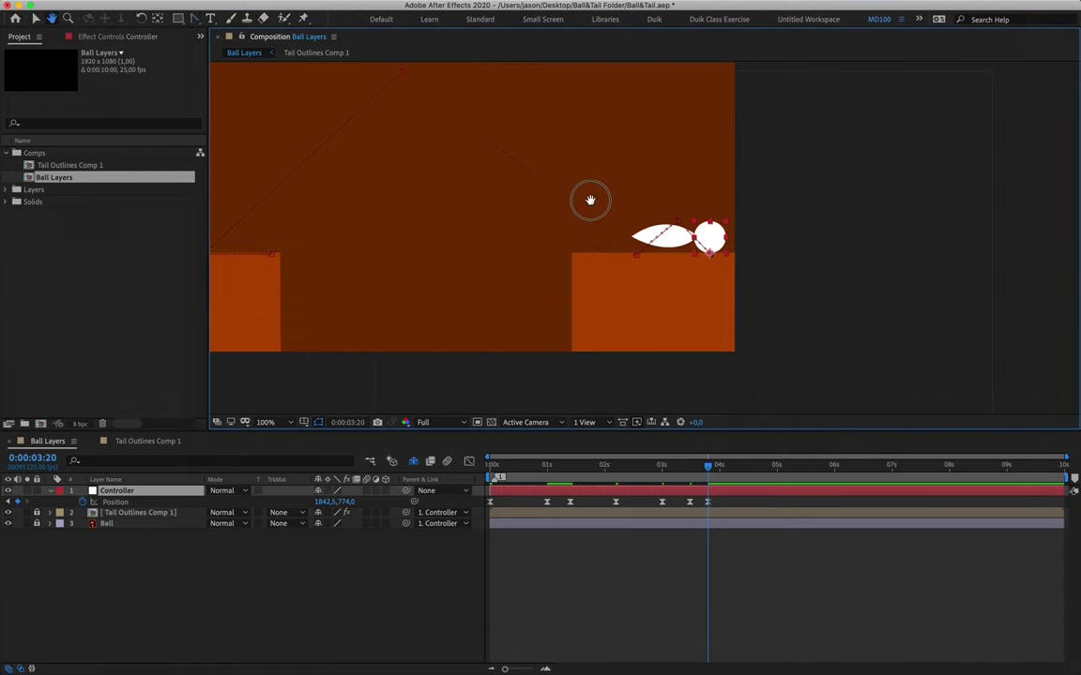
drag(588, 199, 659, 263)
key(g)
drag(469, 137, 586, 135)
- Lengthen the apex handle and curve the path's left side up from the takeoff
click(771, 284)
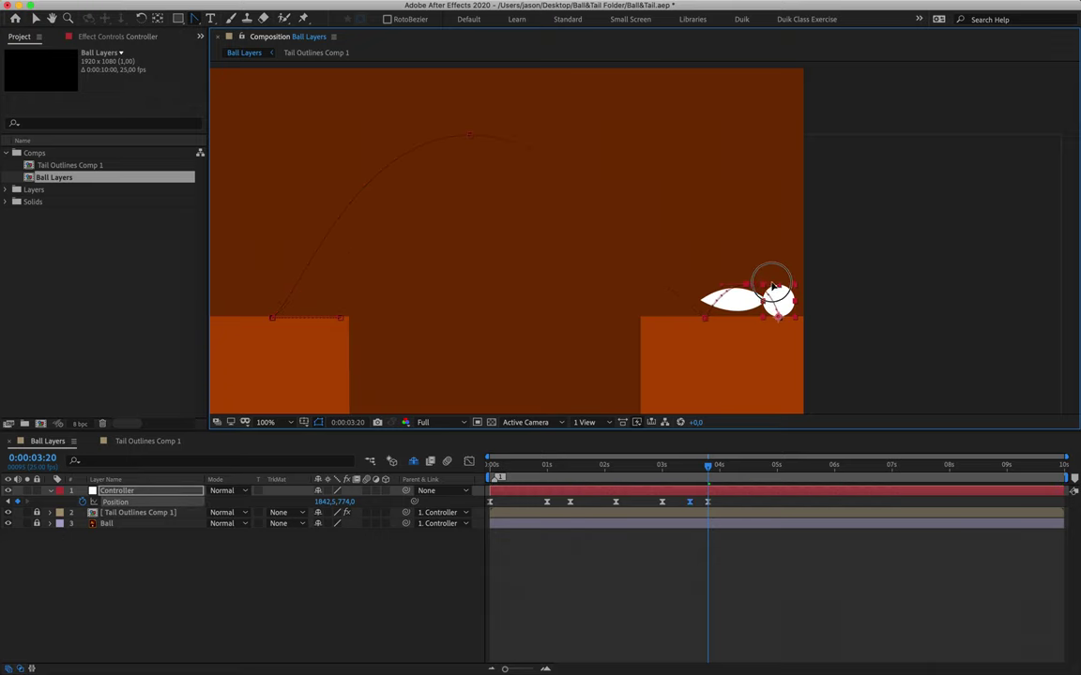
click(467, 138)
drag(487, 135, 593, 134)
drag(307, 293, 291, 263)
click(272, 319)
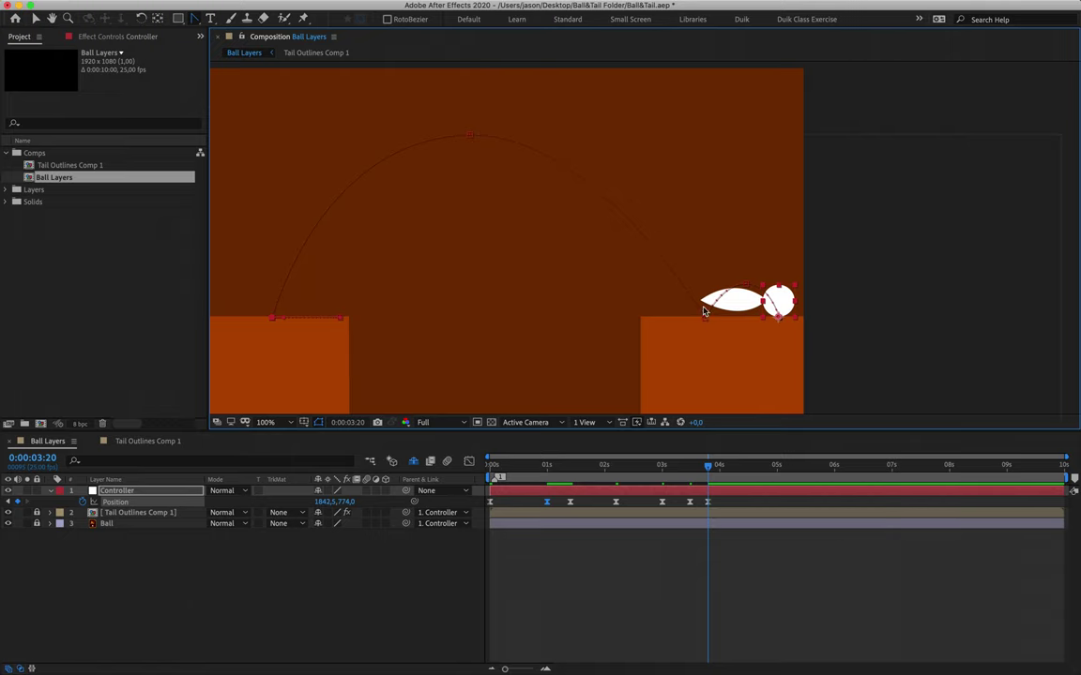
- Preview the jump, then set the time to 1 second and show the Controller's Position speed graph
key(v)
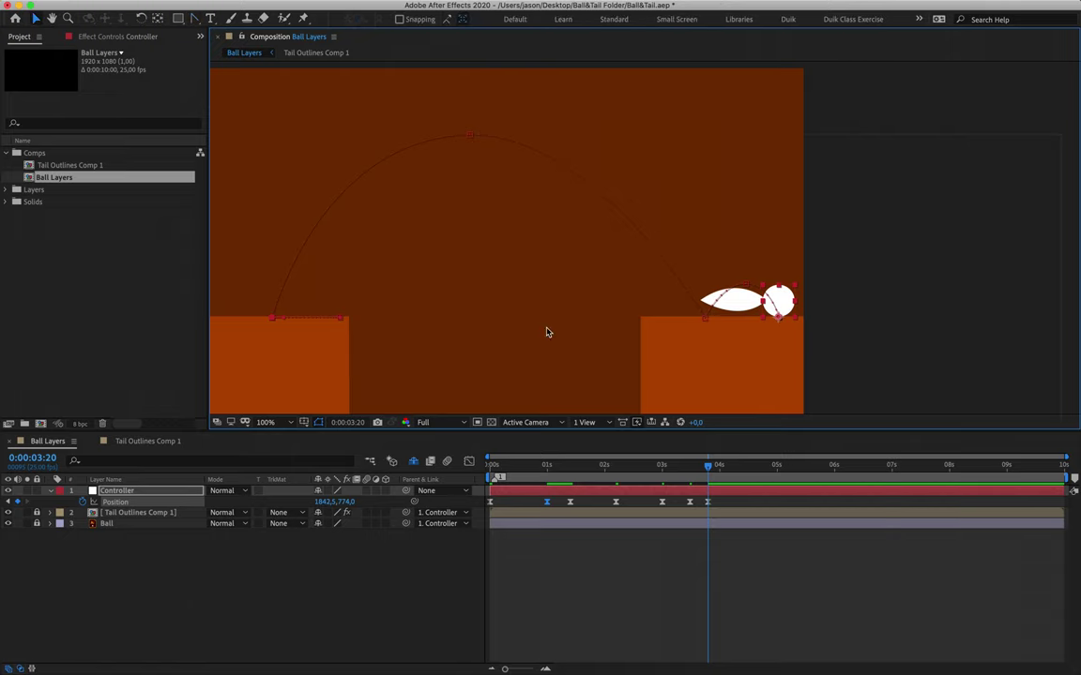
key(space)
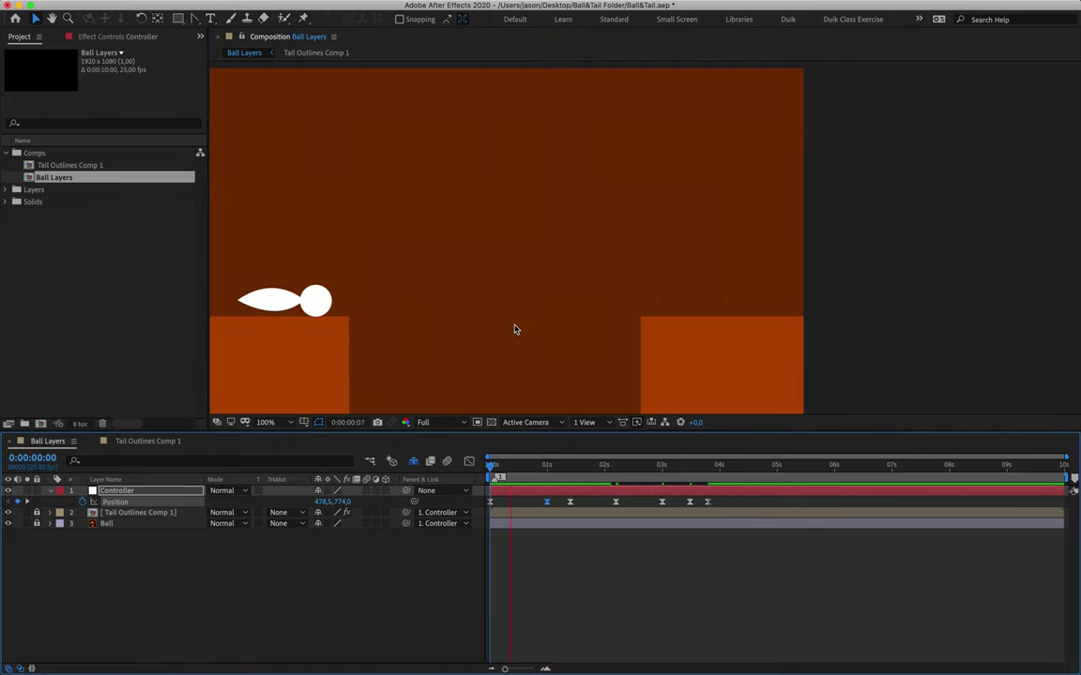
drag(442, 272, 563, 279)
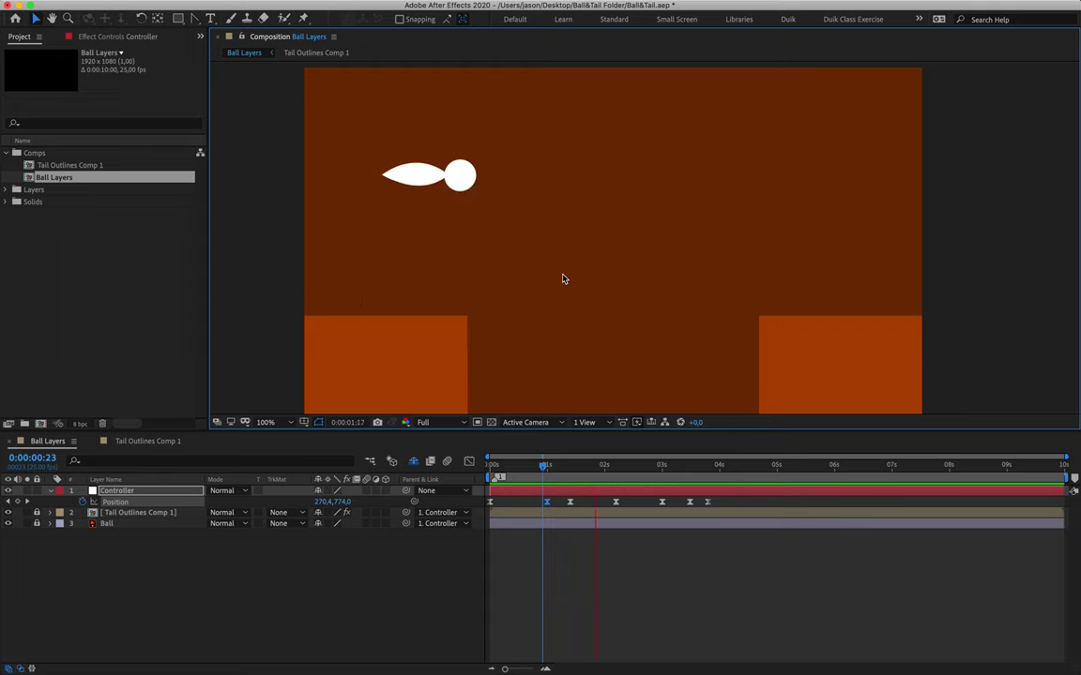
key(space)
click(547, 465)
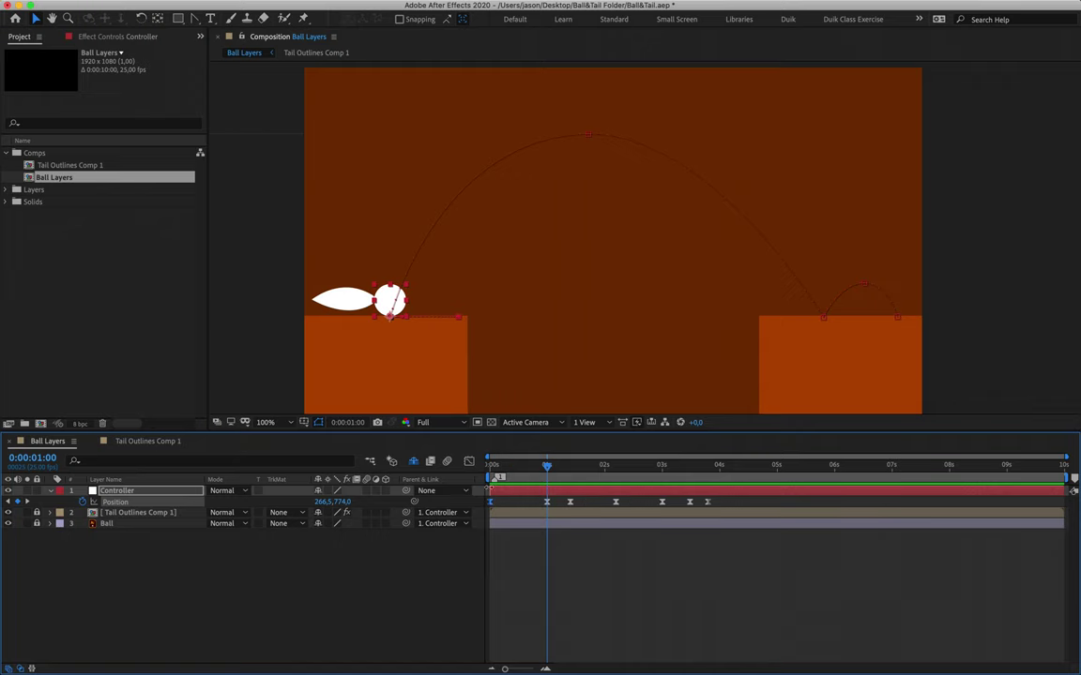
click(469, 461)
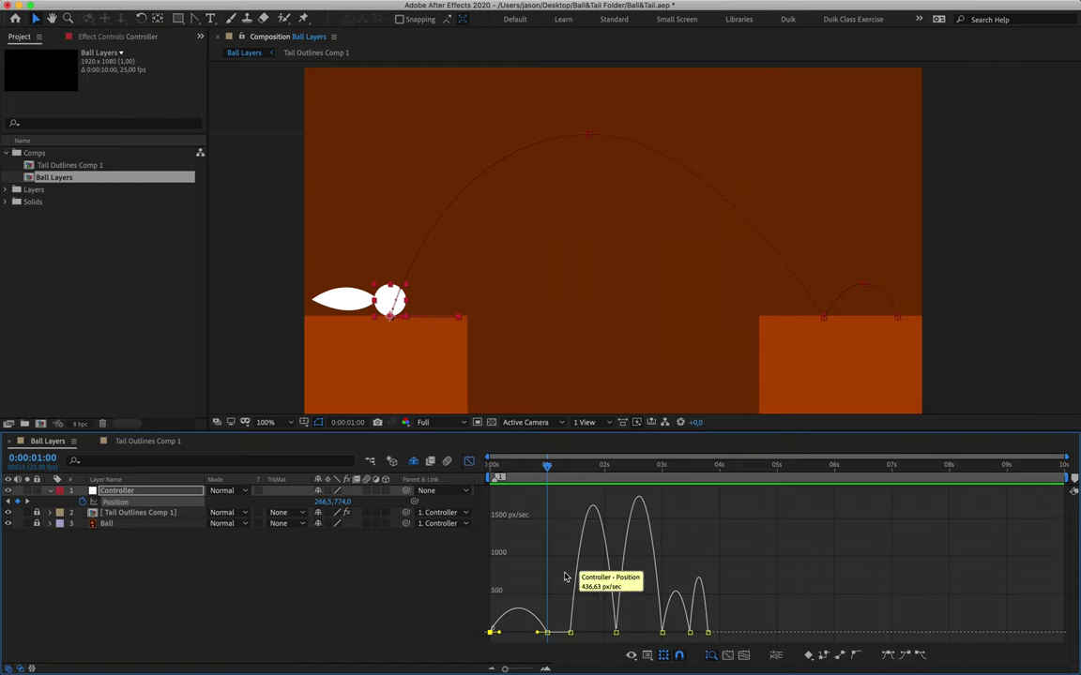
right_click(733, 561)
click(769, 557)
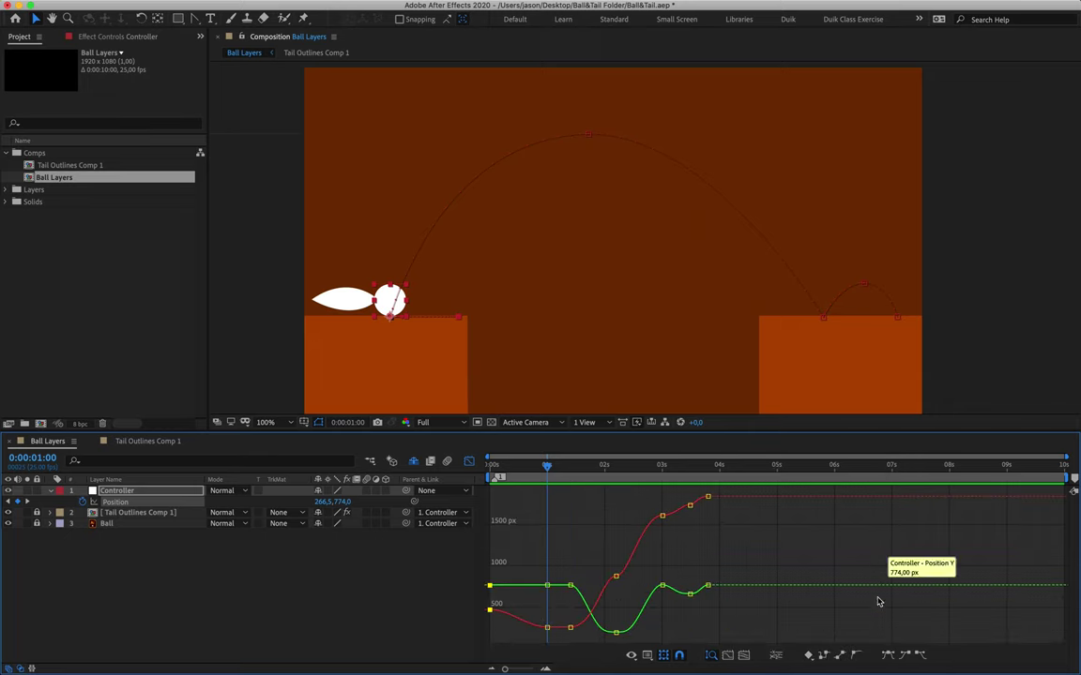
right_click(779, 541)
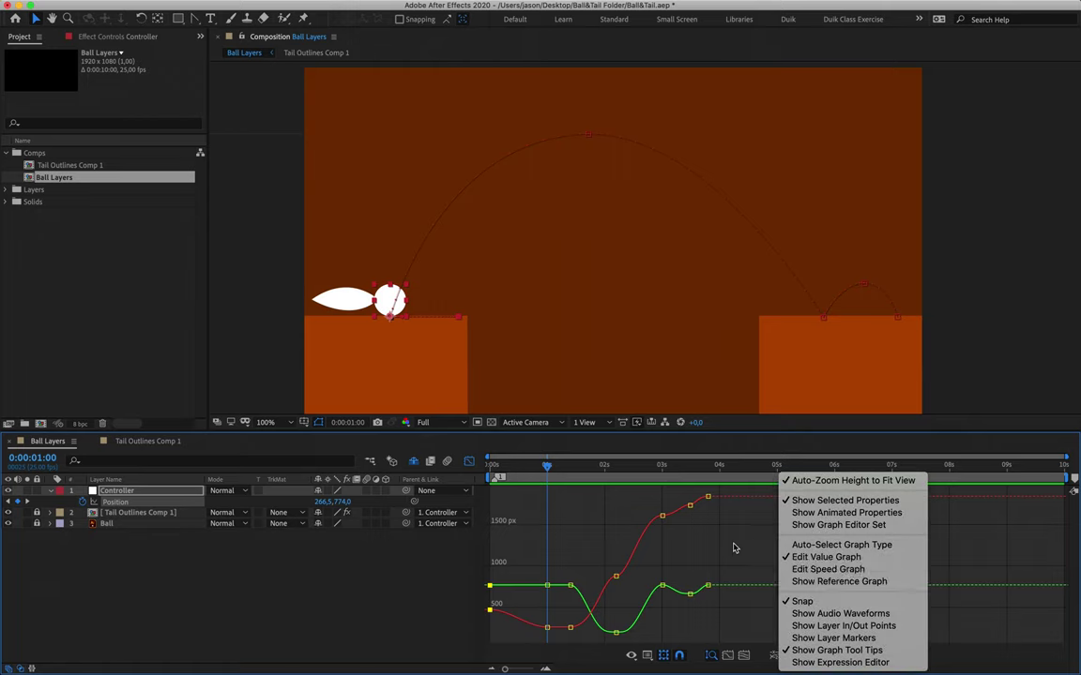
click(805, 569)
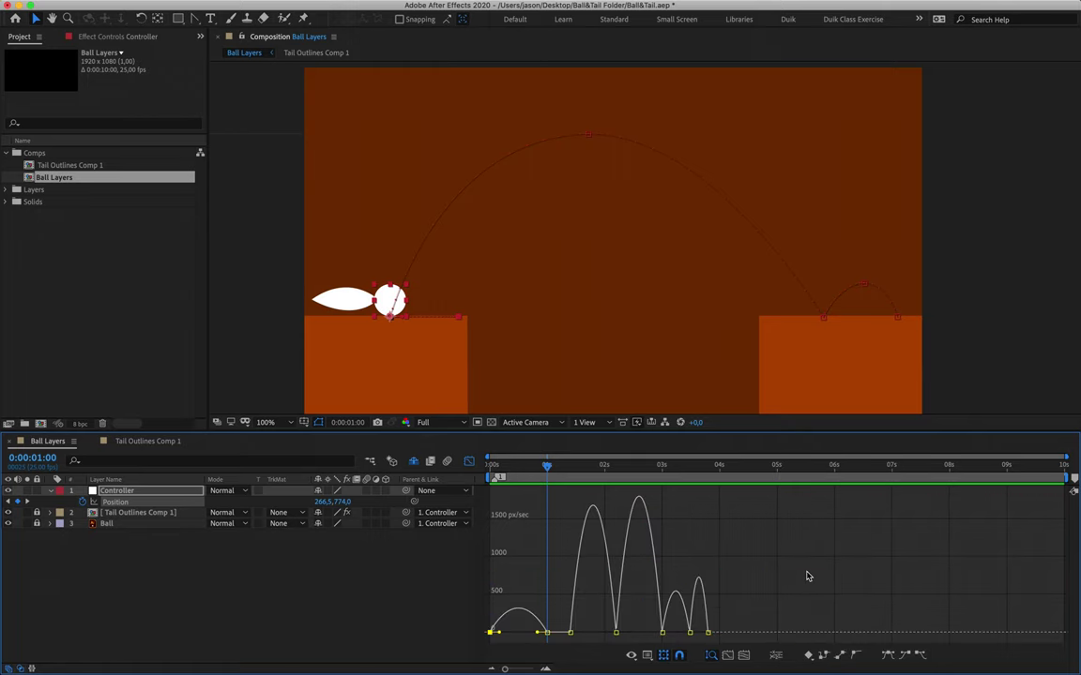
drag(549, 469, 483, 472)
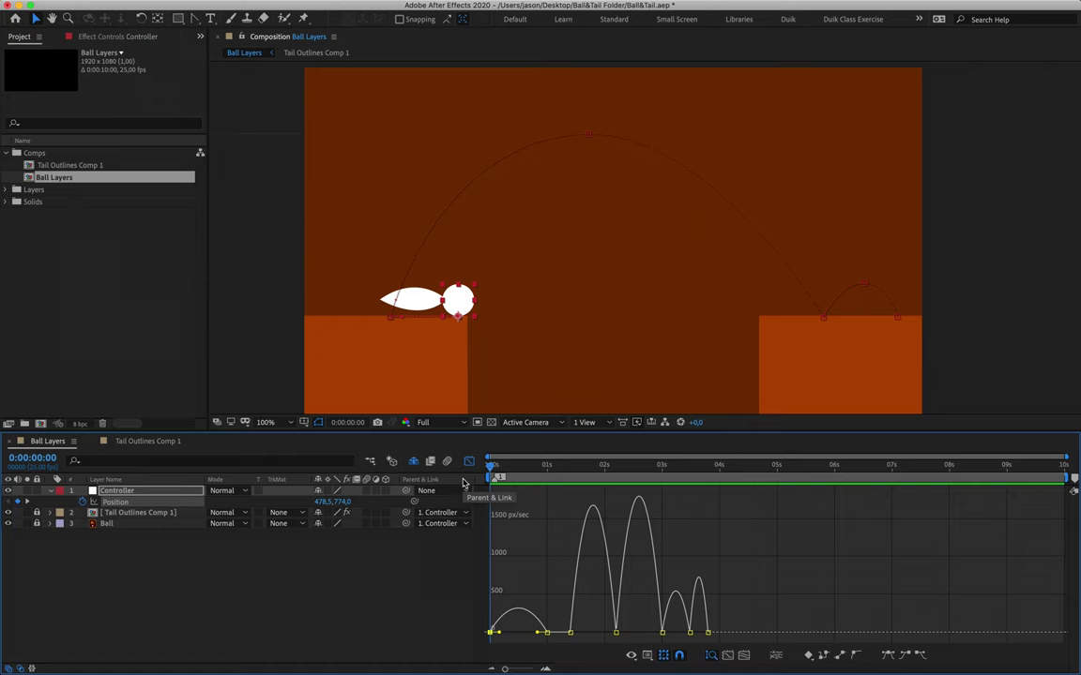
key(space)
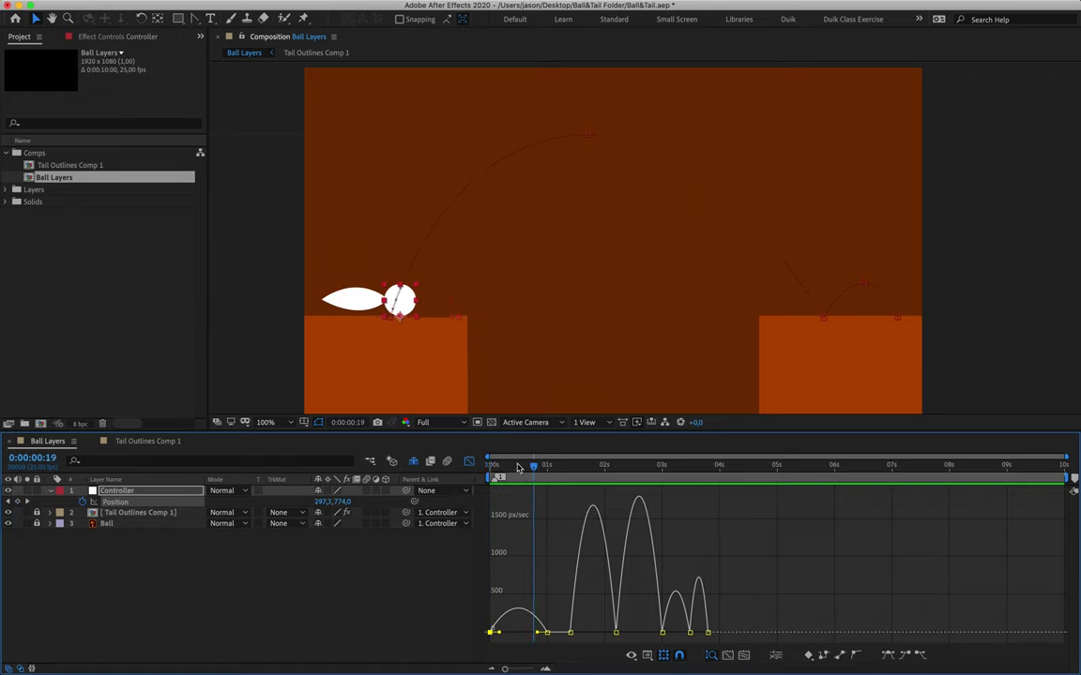
key(space)
mouse_move(491, 469)
mouse_down()
mouse_move(562, 469)
mouse_move(490, 477)
mouse_up()
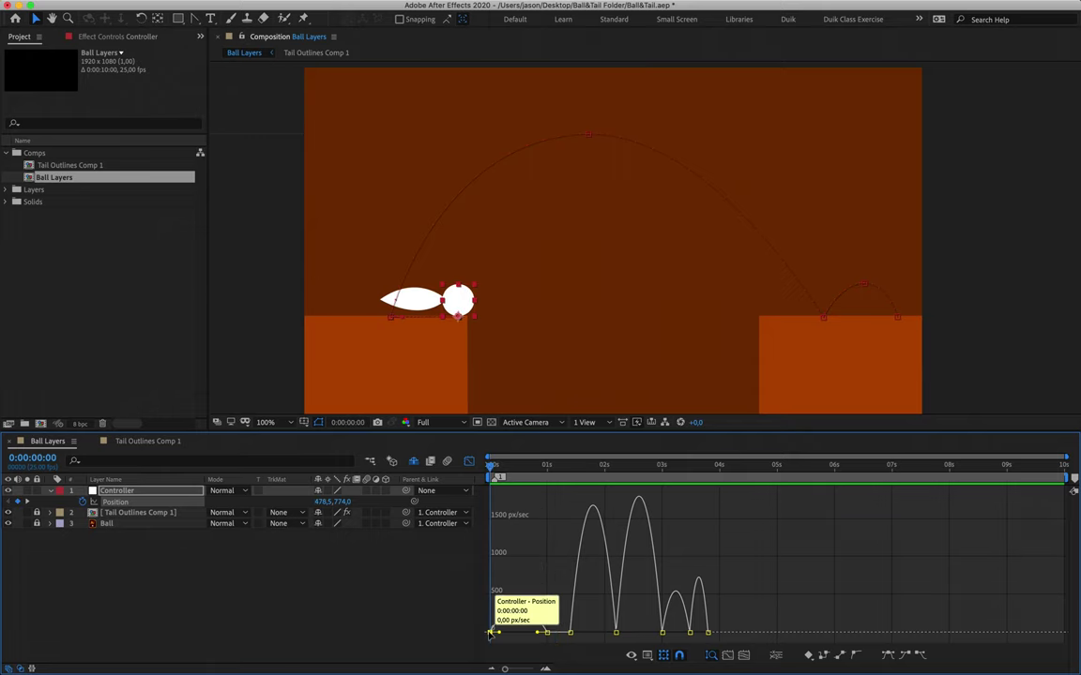
- Drag the 0s and 1s keyframes' influence handles (about 38%) so speed spikes early and tapers
click(548, 634)
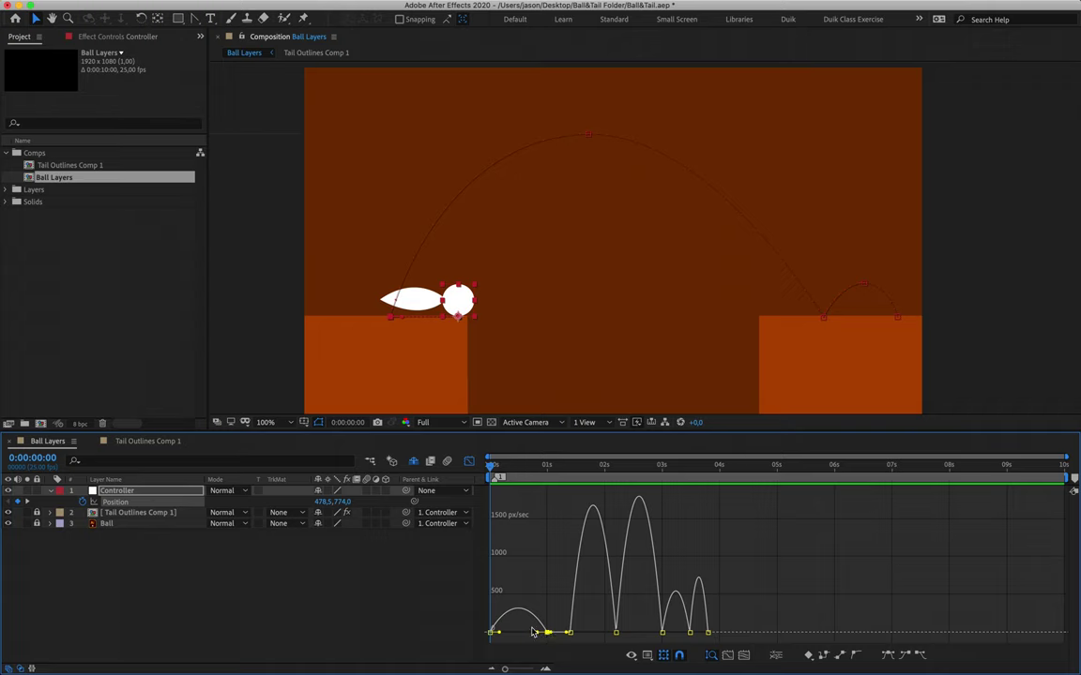
drag(538, 634, 506, 634)
mouse_move(491, 634)
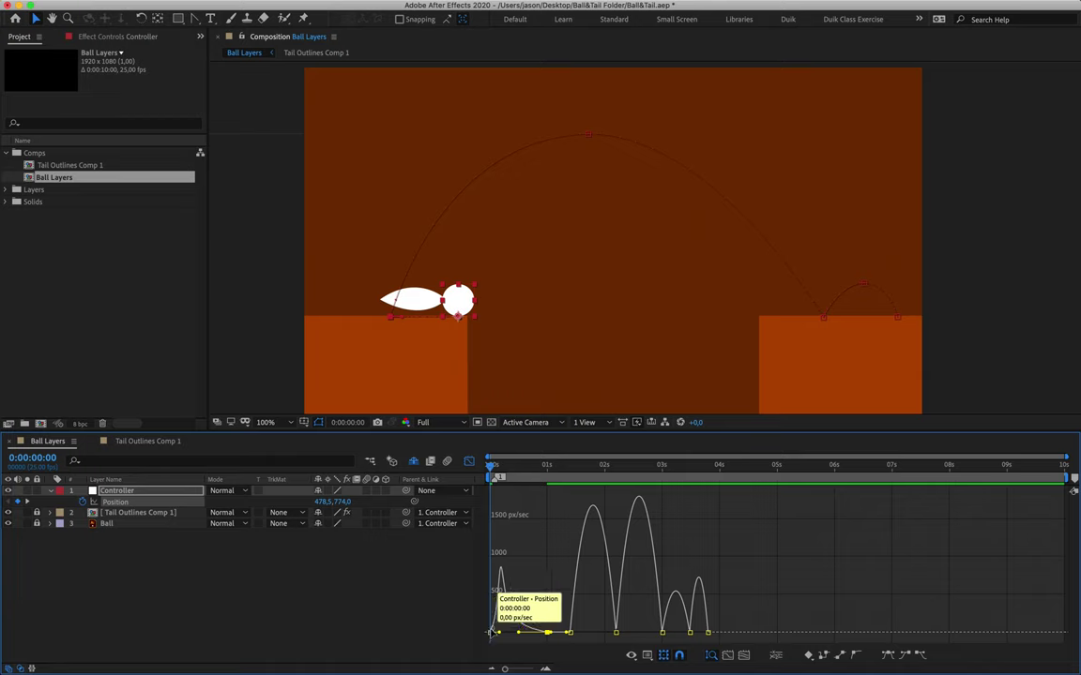
mouse_move(515, 633)
mouse_down()
mouse_move(539, 635)
mouse_move(487, 634)
mouse_move(503, 636)
mouse_up()
- Preview the new timing with the motion path shown, stopping on the 1:10 take-off keyframe
key(space)
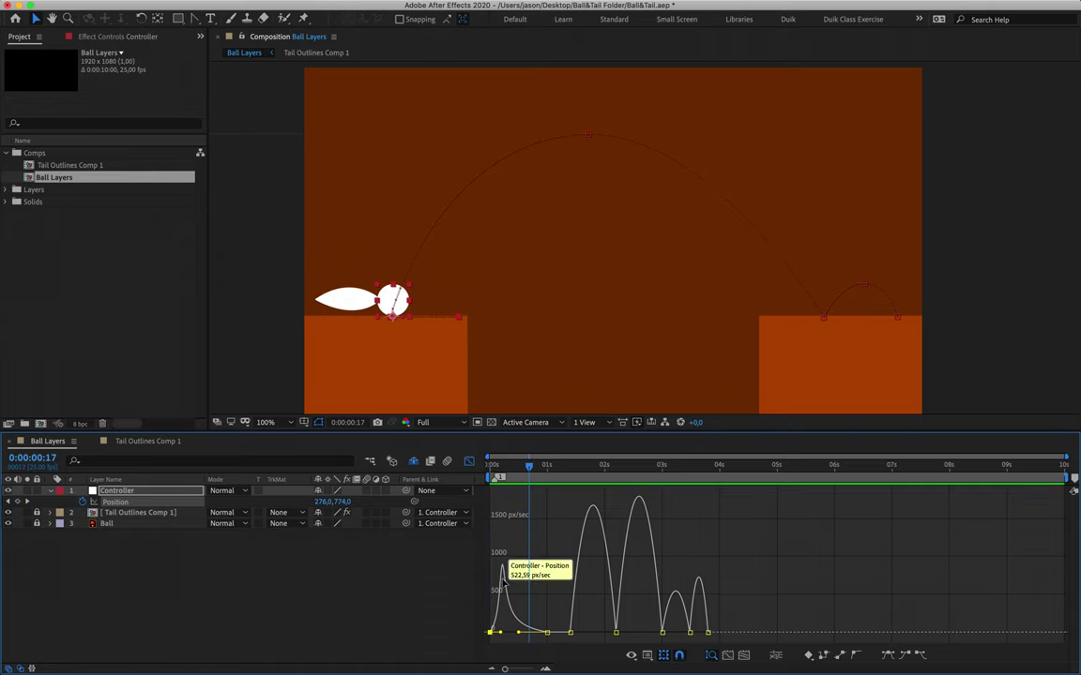
click(452, 459)
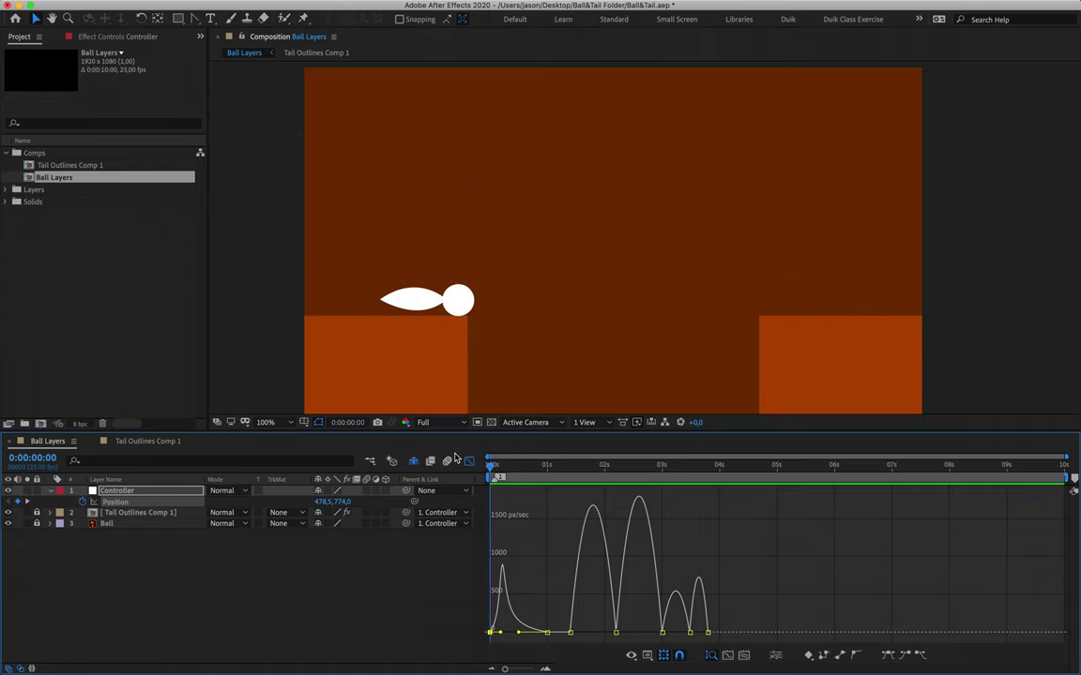
click(422, 460)
key(space)
click(449, 461)
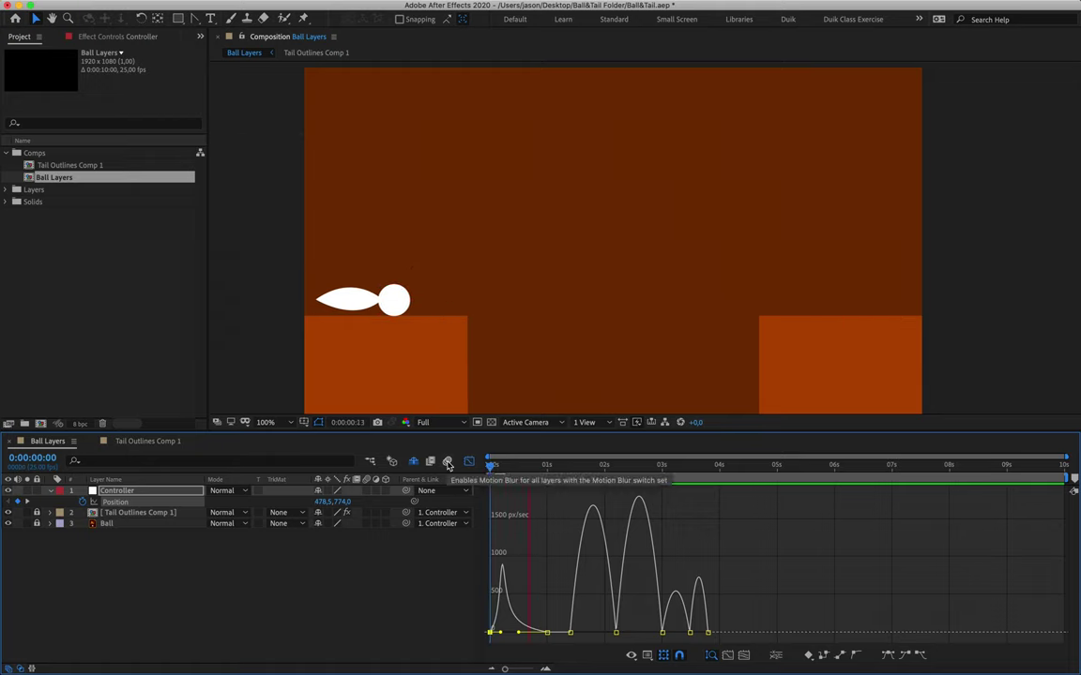
click(572, 467)
drag(572, 468, 571, 469)
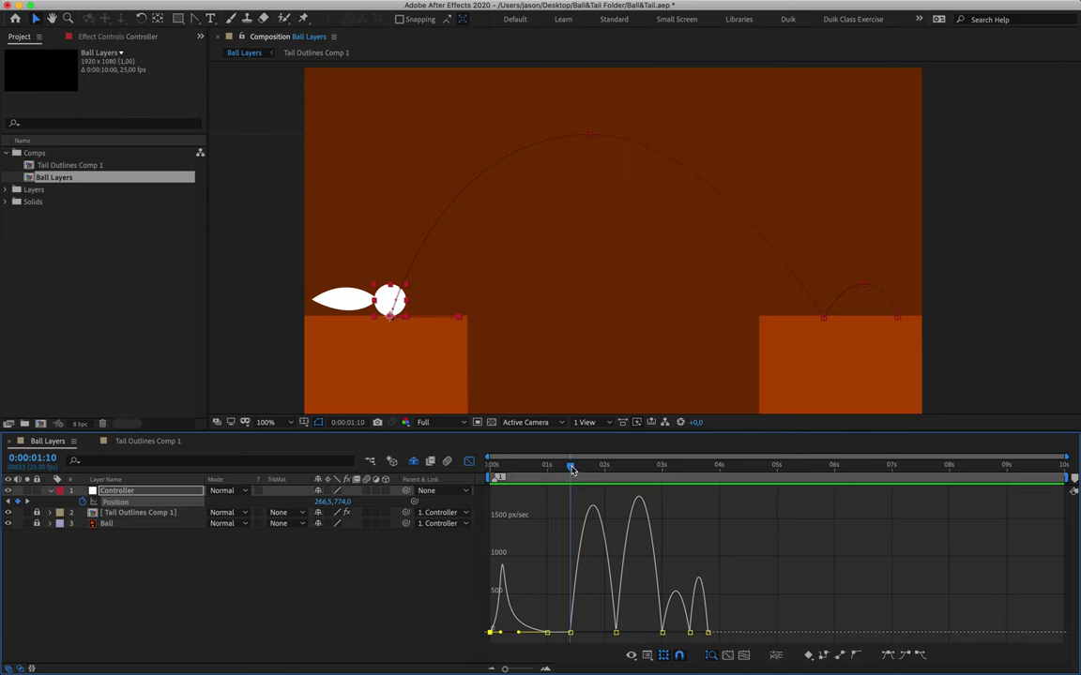
- Drag the 1:10 and 3:00 influence handles so take-off and landing spike and the apex nearly stops
click(570, 634)
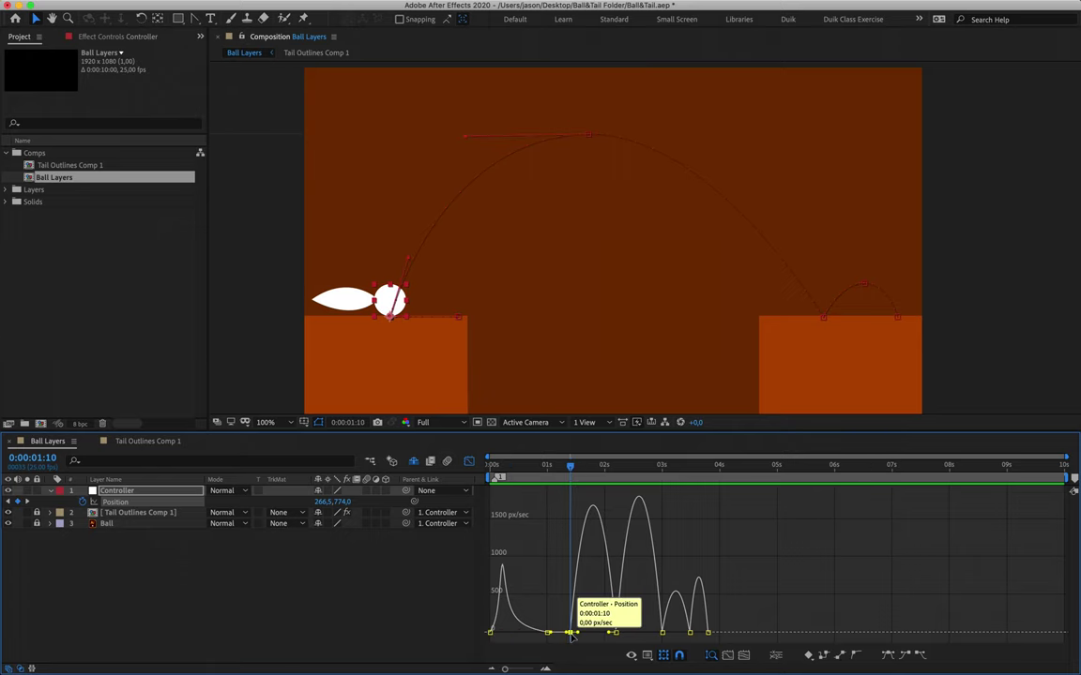
click(616, 476)
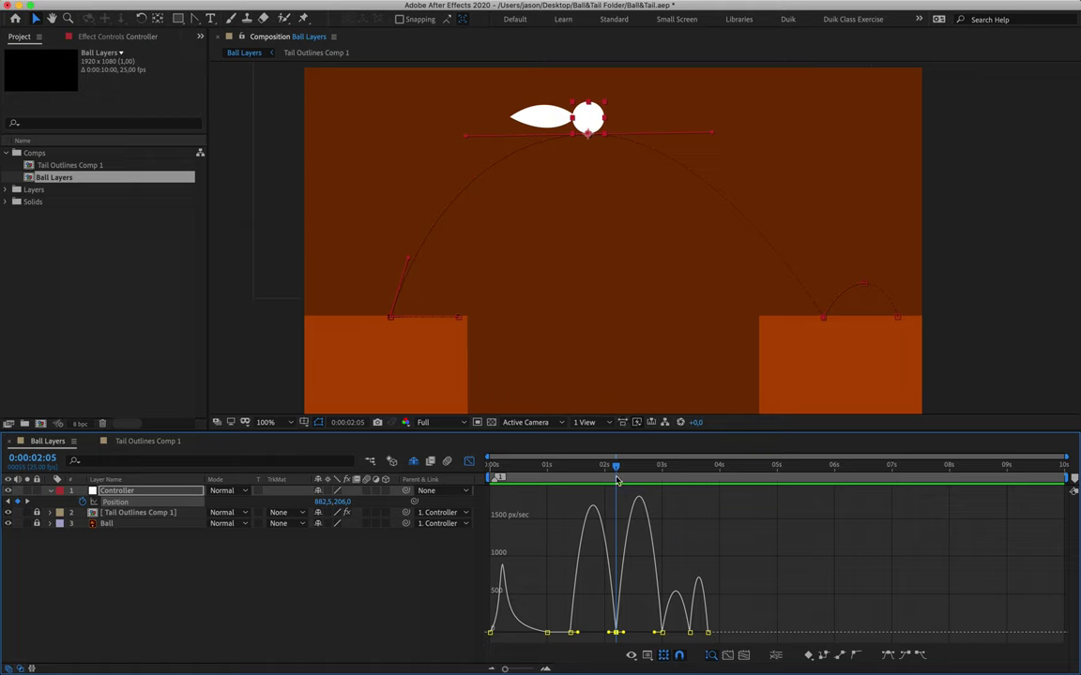
scroll(608, 574, up, 2)
scroll(608, 574, left, 5)
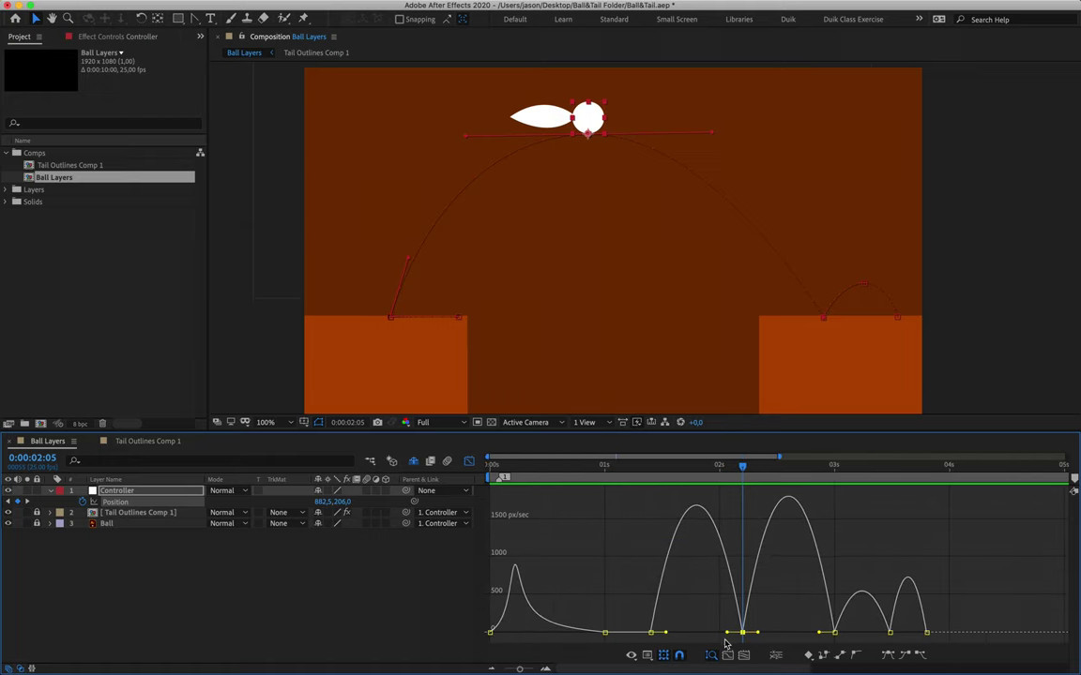
drag(727, 635, 787, 634)
drag(665, 635, 653, 634)
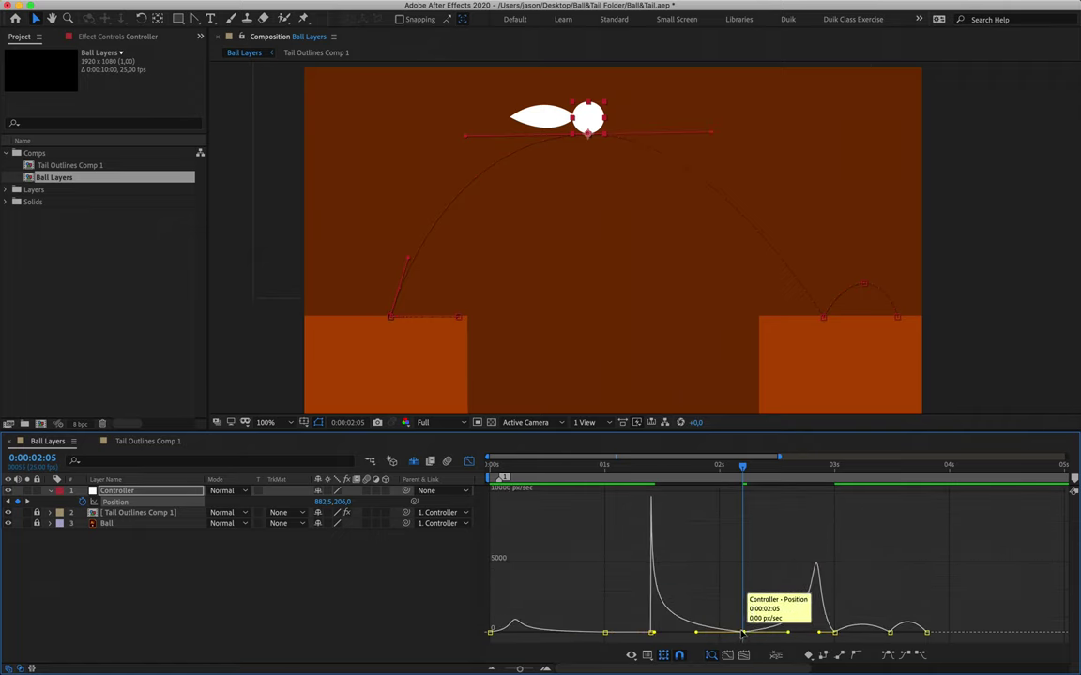
drag(819, 636, 832, 634)
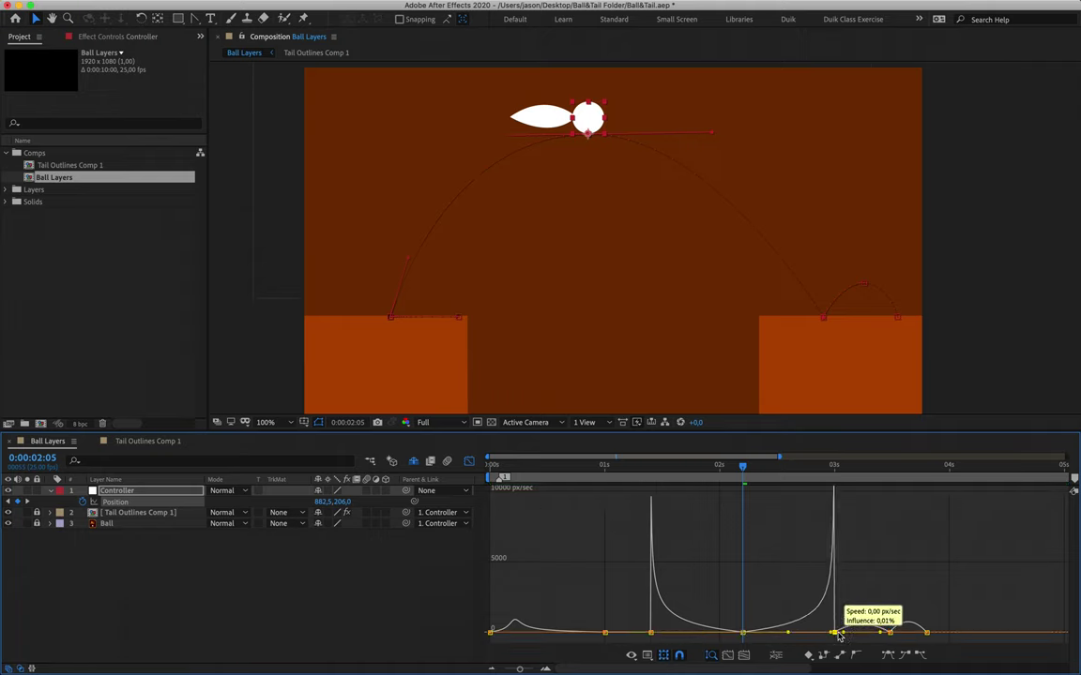
drag(650, 469, 832, 468)
- Drag the influence handles after the 3s landing (about 54% and 79%) to flatten the speed hump
click(740, 468)
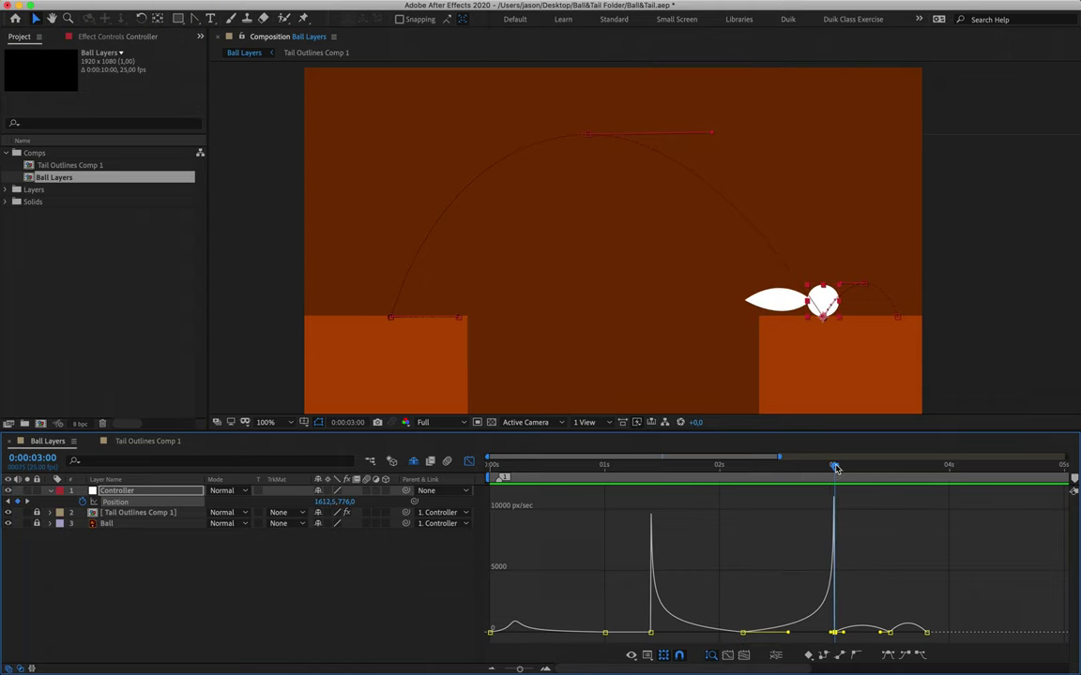
drag(845, 636, 883, 636)
click(891, 632)
mouse_move(880, 471)
mouse_down()
mouse_move(911, 469)
mouse_move(890, 472)
mouse_up()
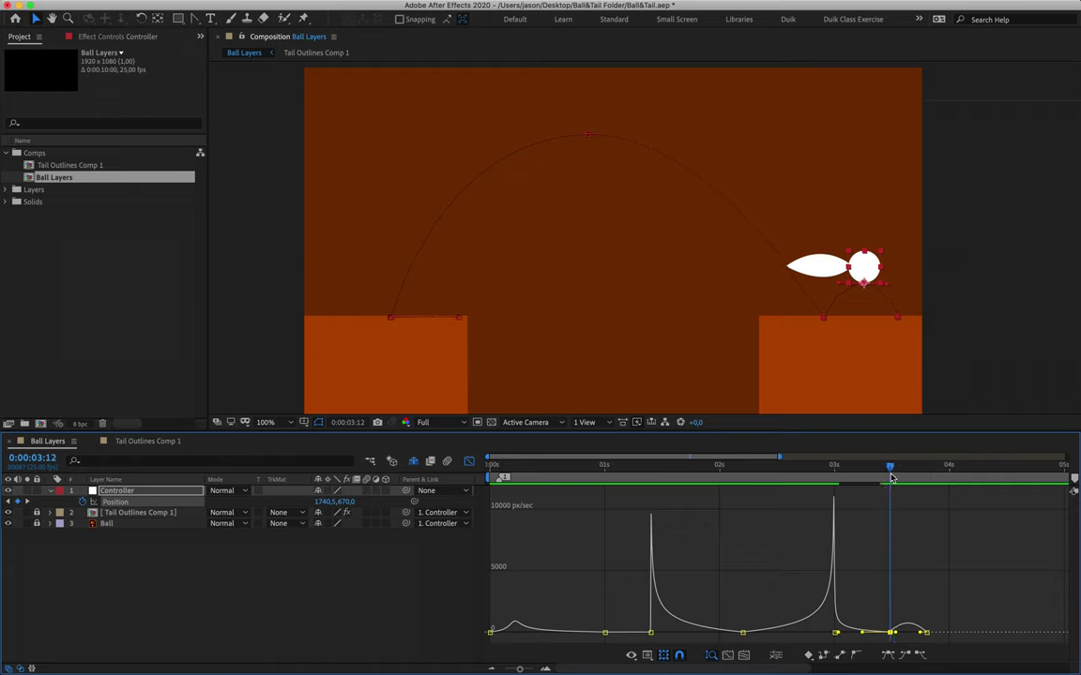
drag(896, 636, 933, 637)
- Preview the jump and flatten the small speed spike near 3:20
drag(844, 465, 751, 458)
key(space)
key(space)
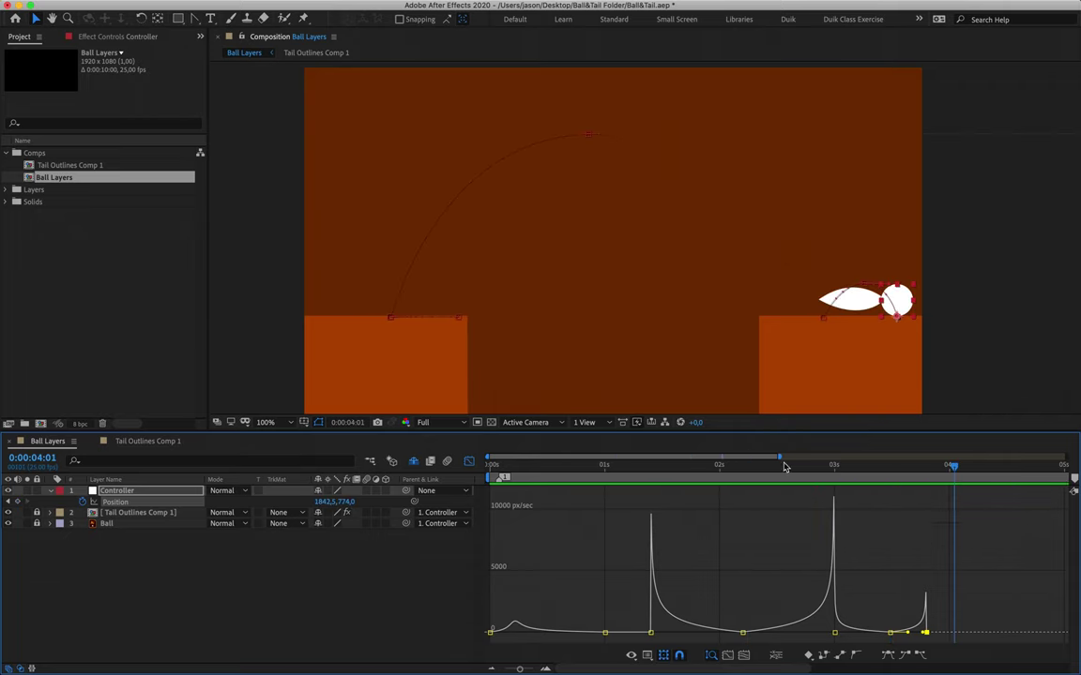
key(ctrl+z)
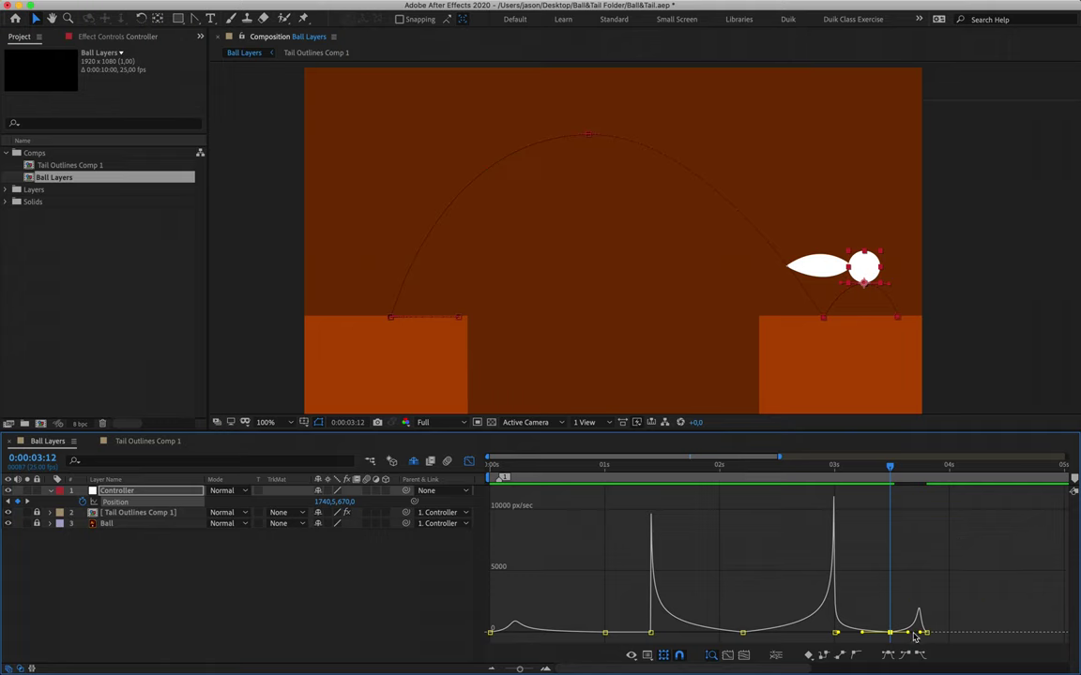
drag(912, 632, 906, 636)
- Preview the whole animation from the start, then zoom in and select the 2:05 apex keyframe
key(space)
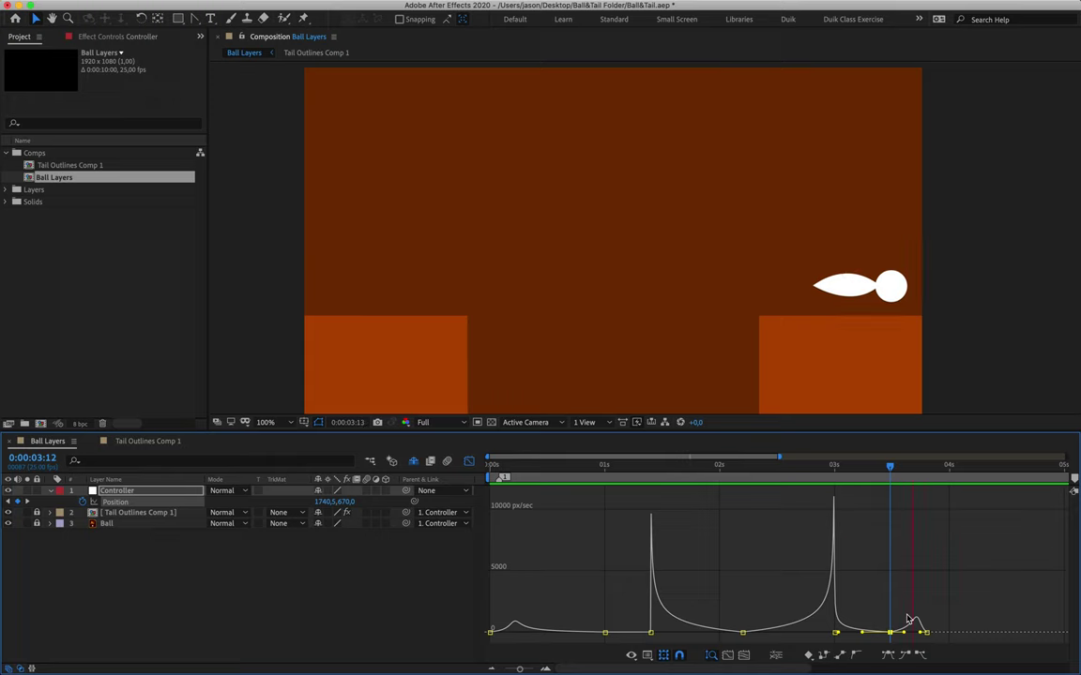
click(692, 466)
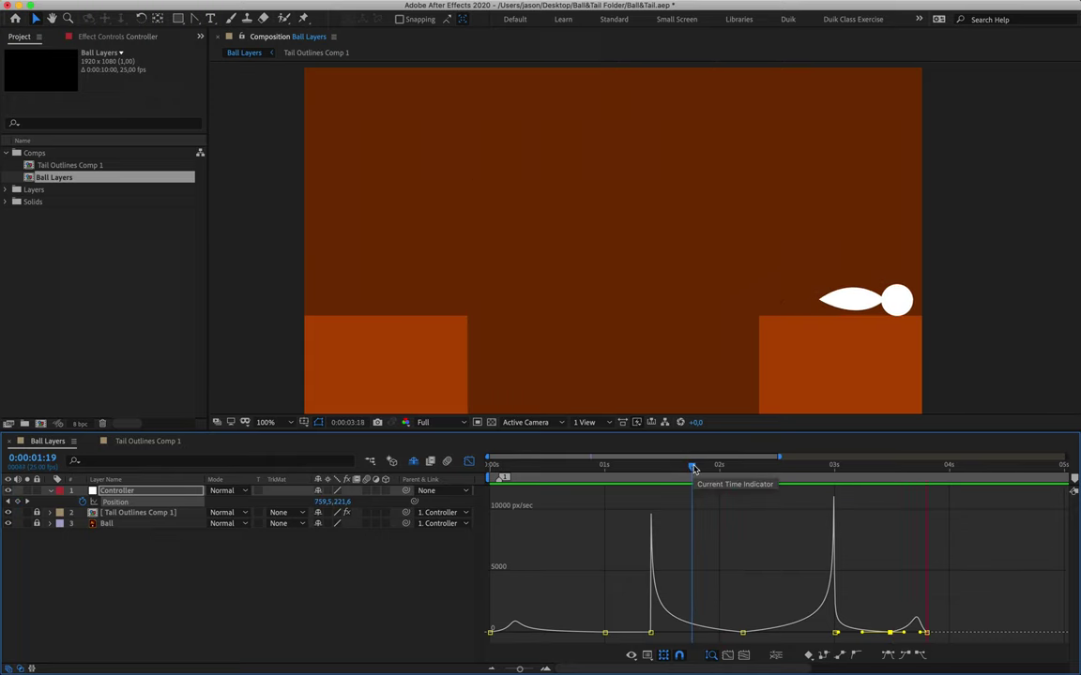
key(space)
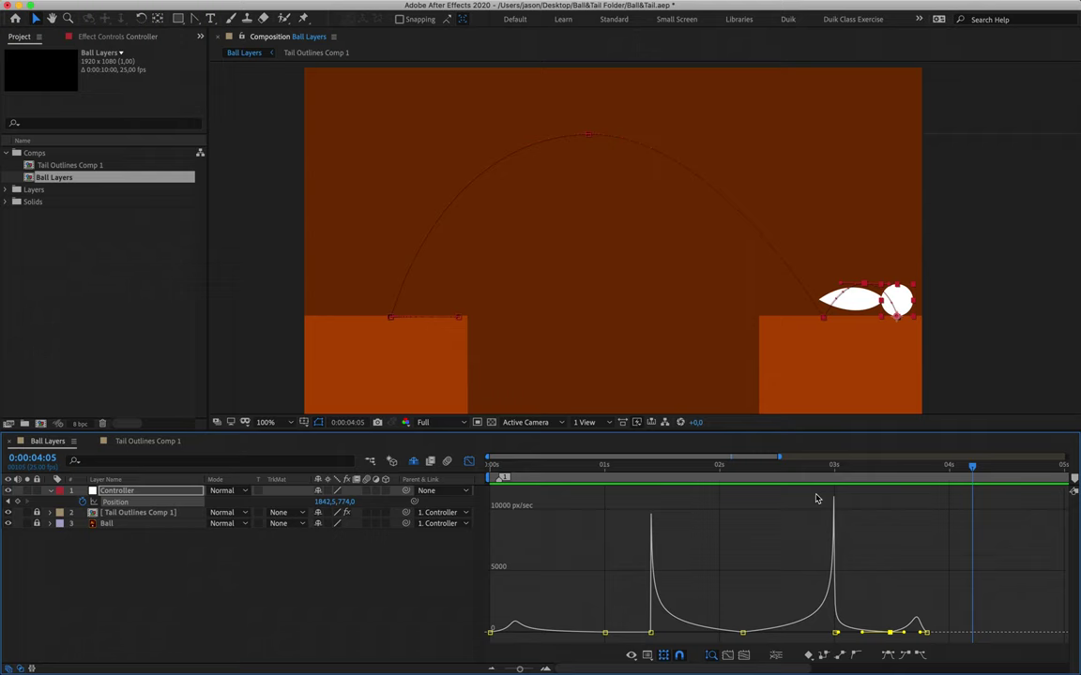
click(741, 469)
key(Home)
key(space)
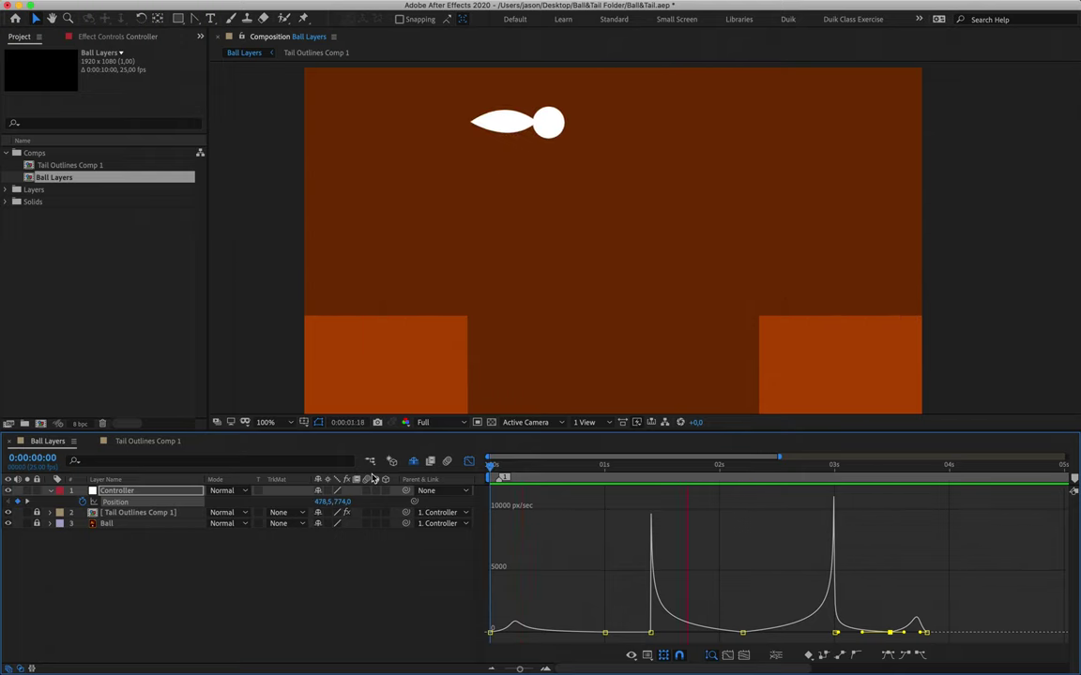
key(space)
click(744, 469)
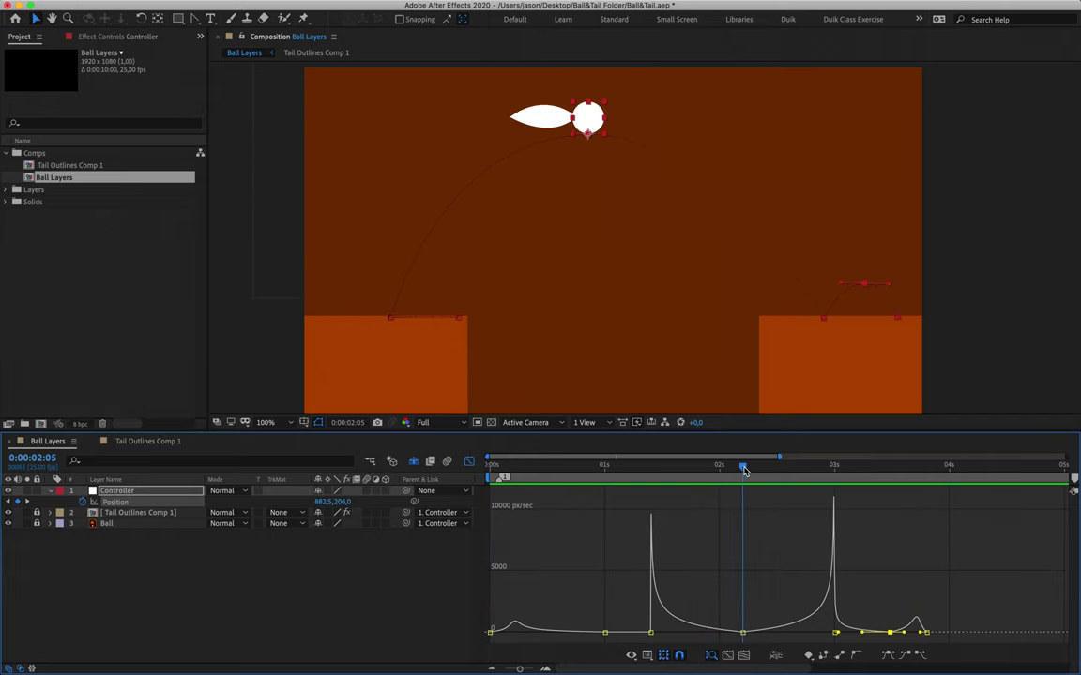
key(equal)
key(equal)
click(705, 619)
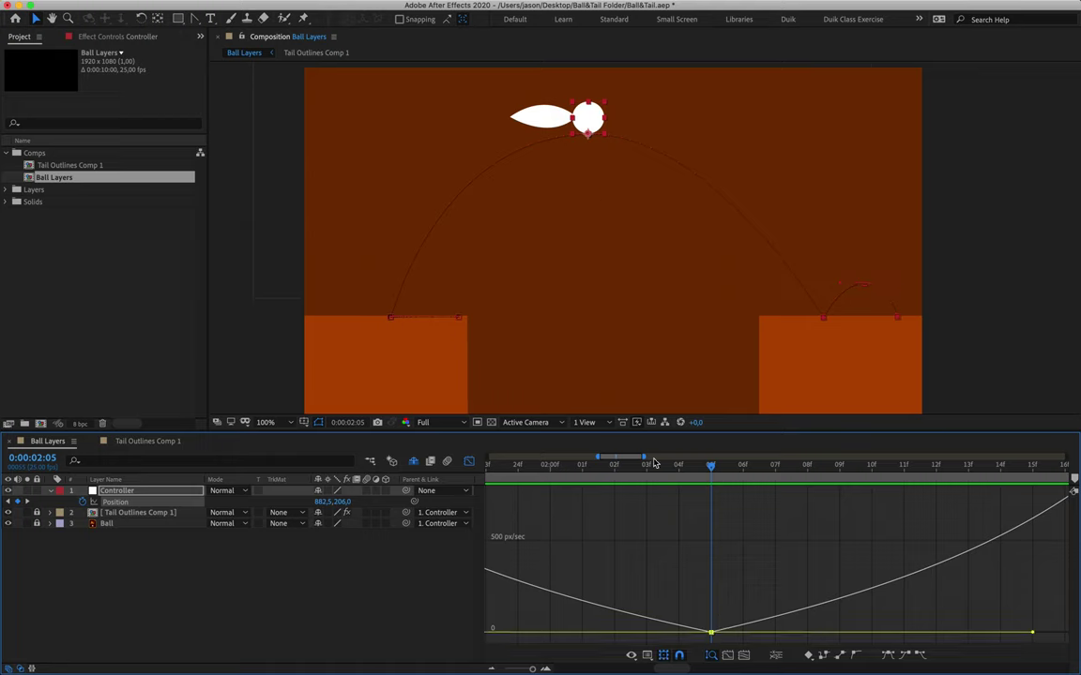
- Raise the 2:05 apex keyframe's incoming and outgoing speed to about 500 px/sec
drag(710, 632, 711, 545)
drag(710, 632, 713, 564)
scroll(772, 572, right, 3)
scroll(775, 573, right, 4)
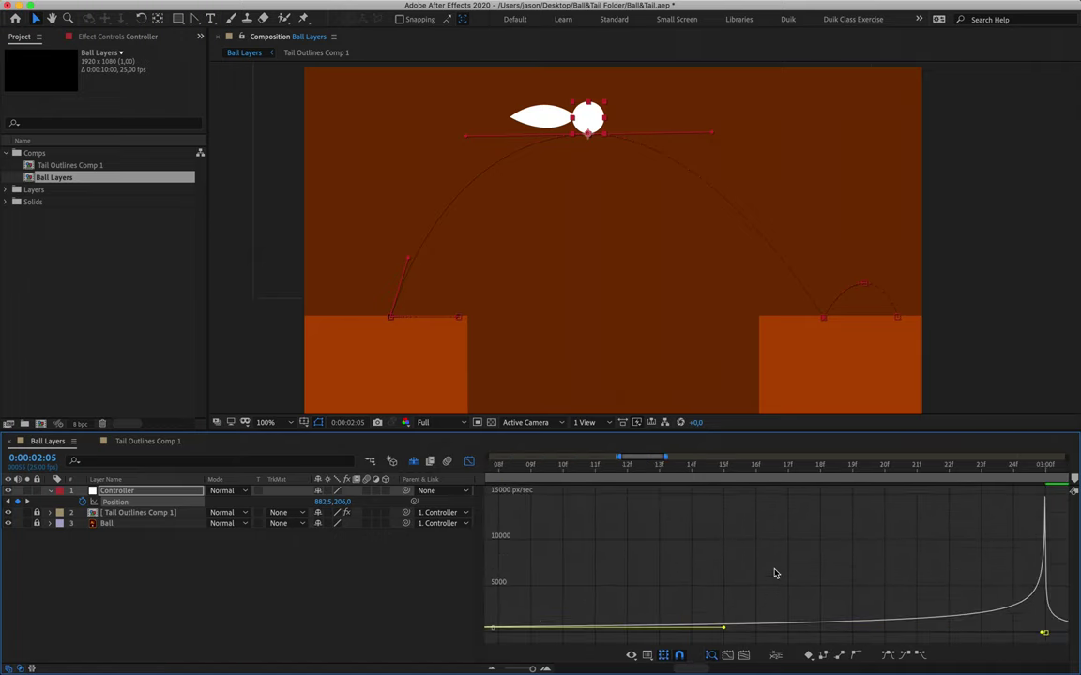
scroll(826, 584, right, 5)
scroll(730, 588, right, 5)
scroll(731, 590, right, 5)
- Raise the 3:12 landing keyframe's speed to about 150 px/sec and preview the jump
click(788, 465)
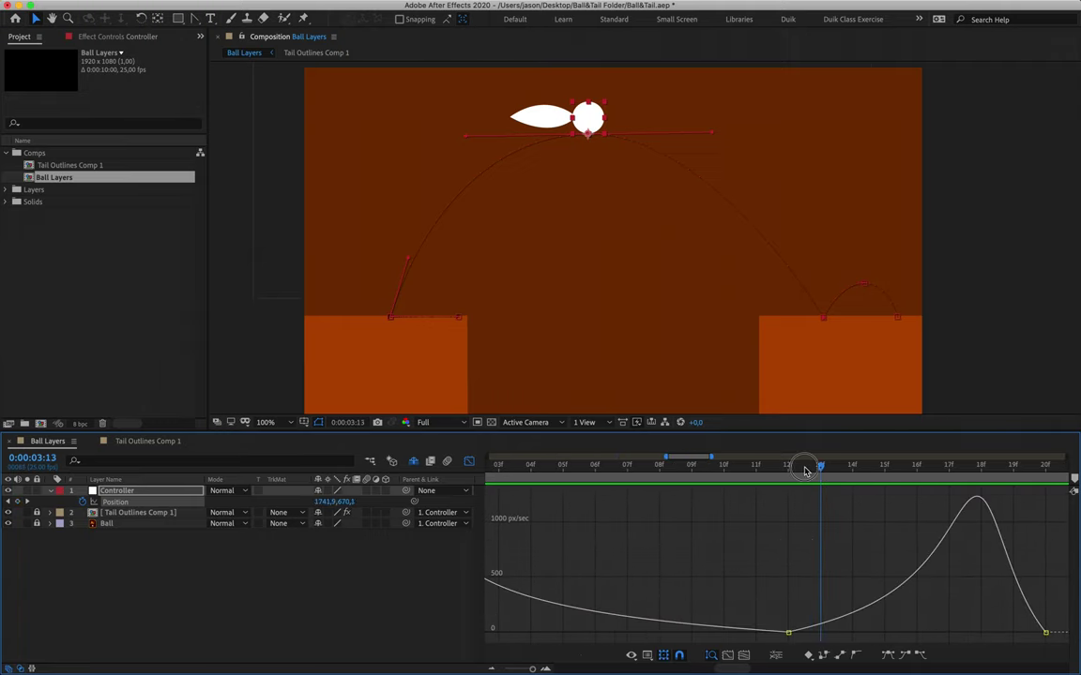
click(788, 631)
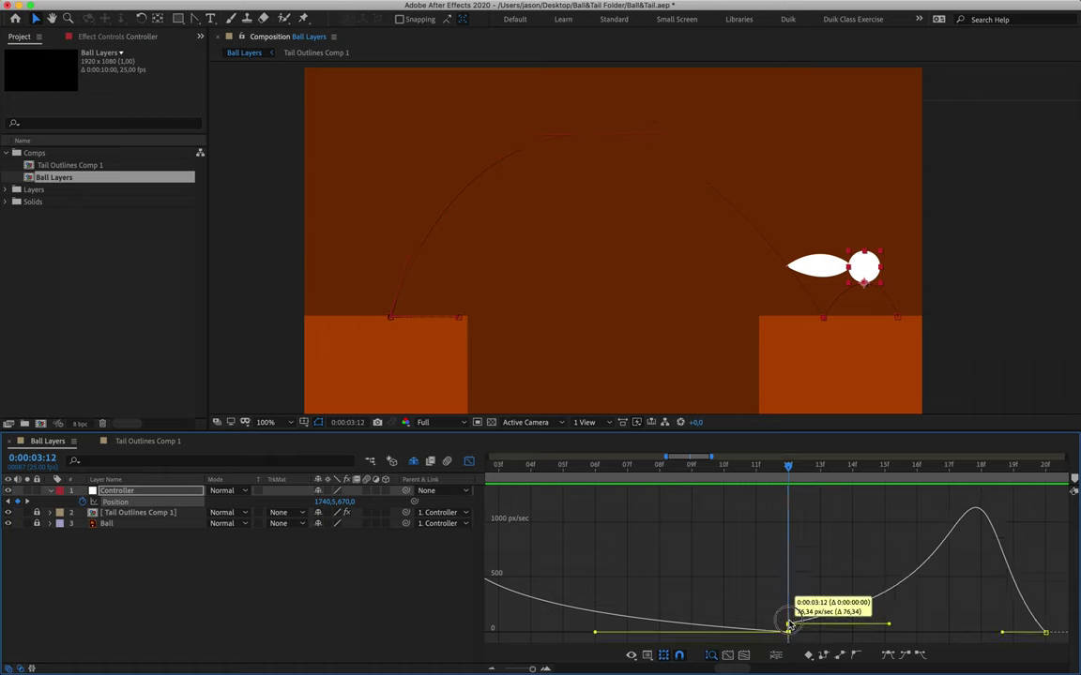
drag(788, 631, 788, 611)
scroll(487, 601, down, 5)
drag(524, 464, 492, 466)
key(space)
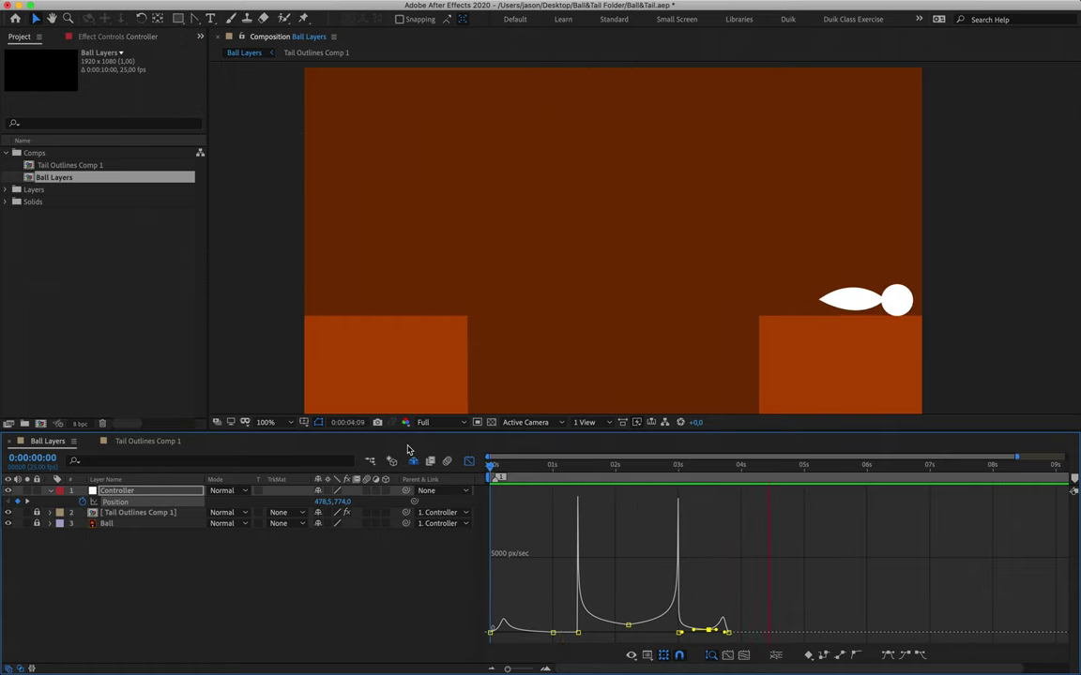
- Return the timeline to layer bars with Shift+F3, preview the animation, and scrub to about 5 seconds
key(shift+F3)
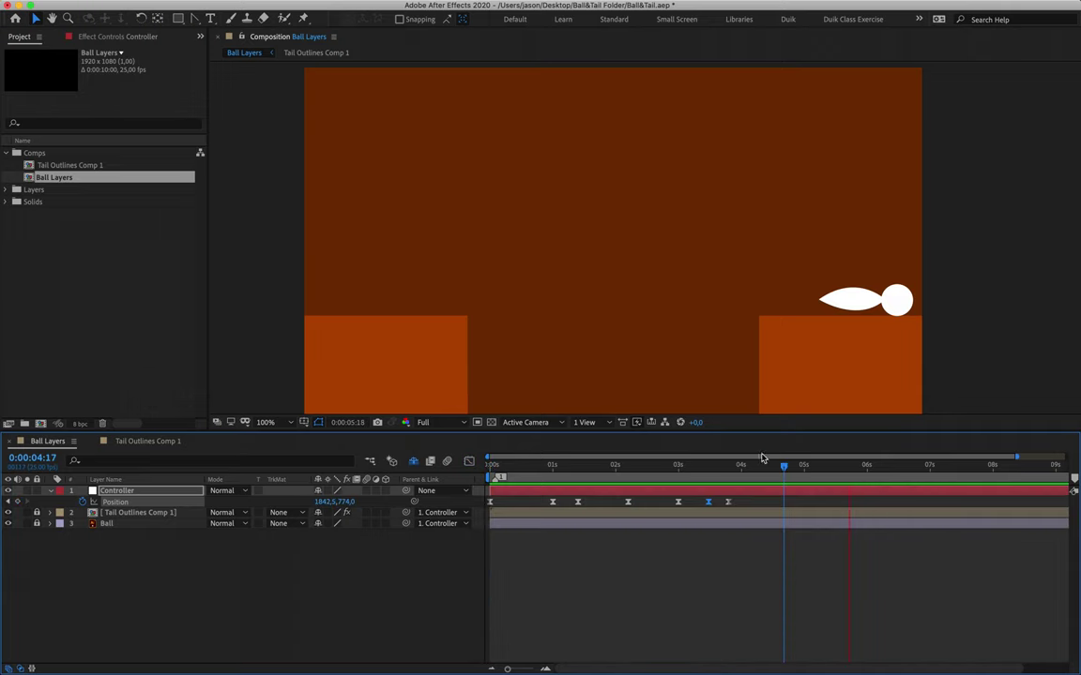
key(space)
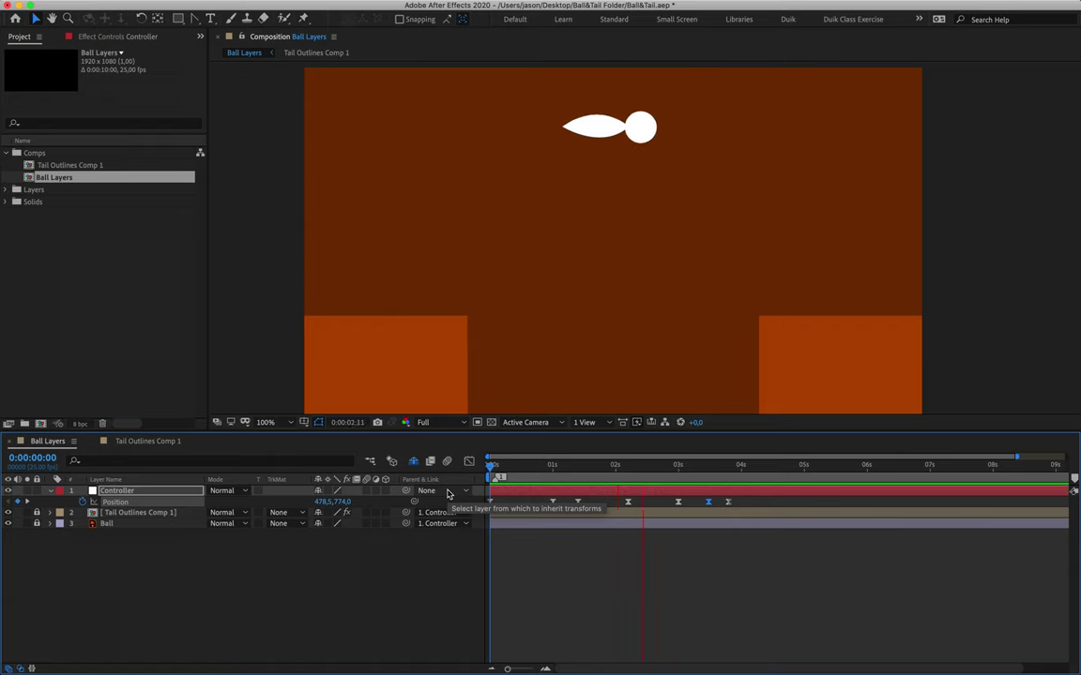
key(space)
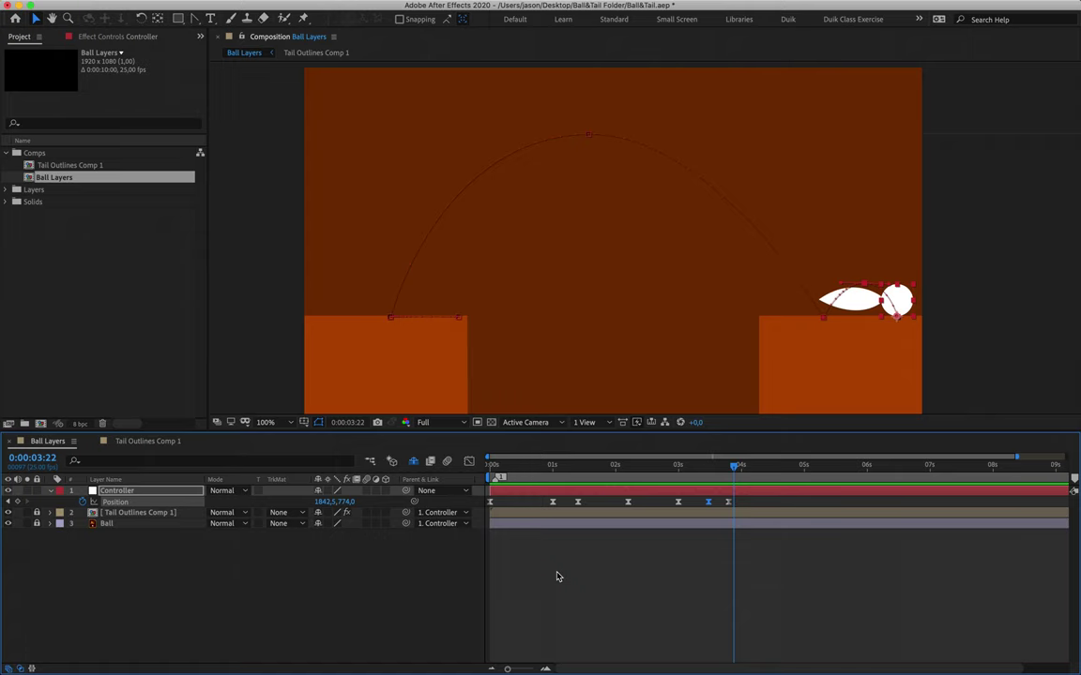
drag(743, 468, 841, 467)
mouse_move(763, 497)
mouse_down()
mouse_move(953, 473)
mouse_move(719, 475)
mouse_move(774, 480)
mouse_move(725, 466)
mouse_move(784, 475)
mouse_move(722, 475)
mouse_move(778, 481)
mouse_up()
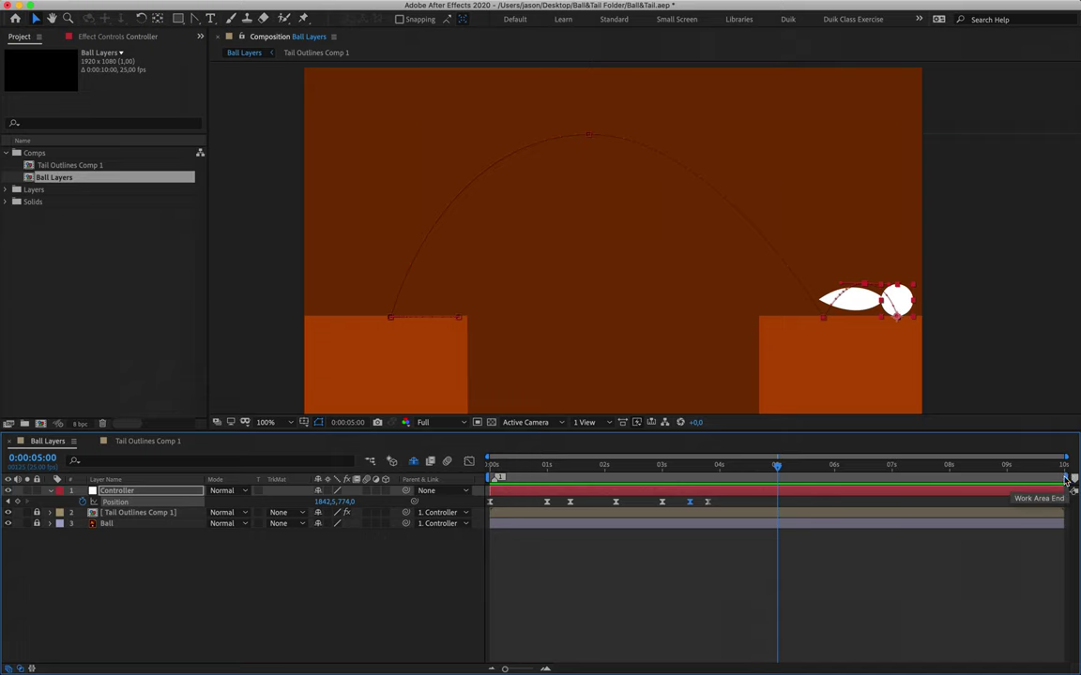
- Move the Work Area End marker to 5 seconds
drag(1065, 480, 779, 476)
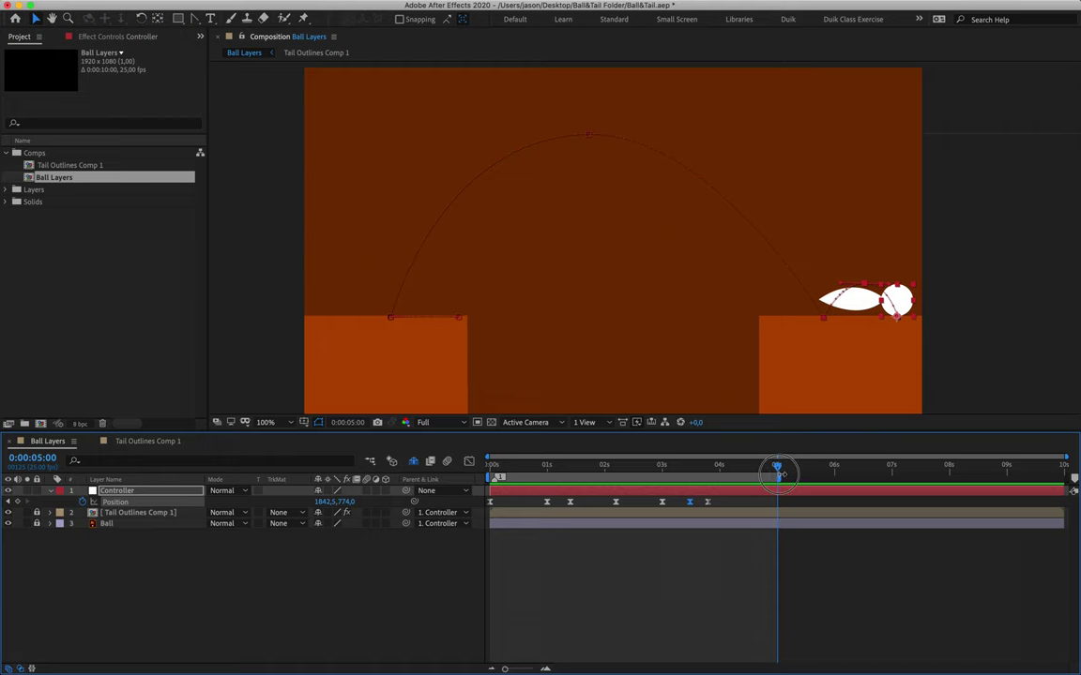
drag(779, 476, 959, 476)
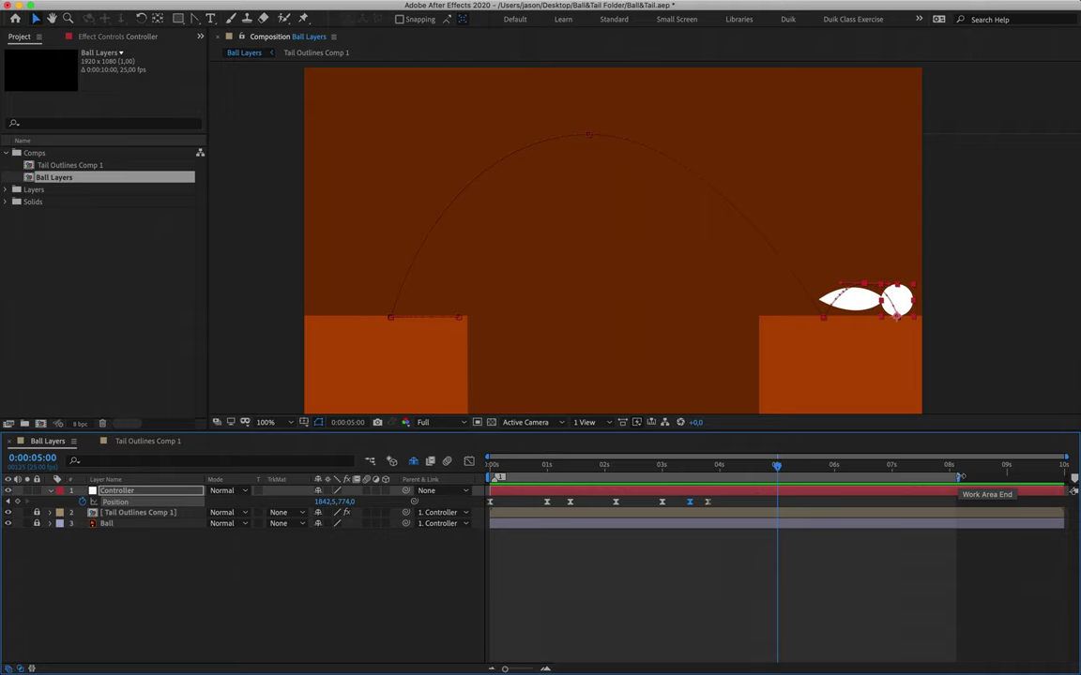
drag(959, 476, 778, 476)
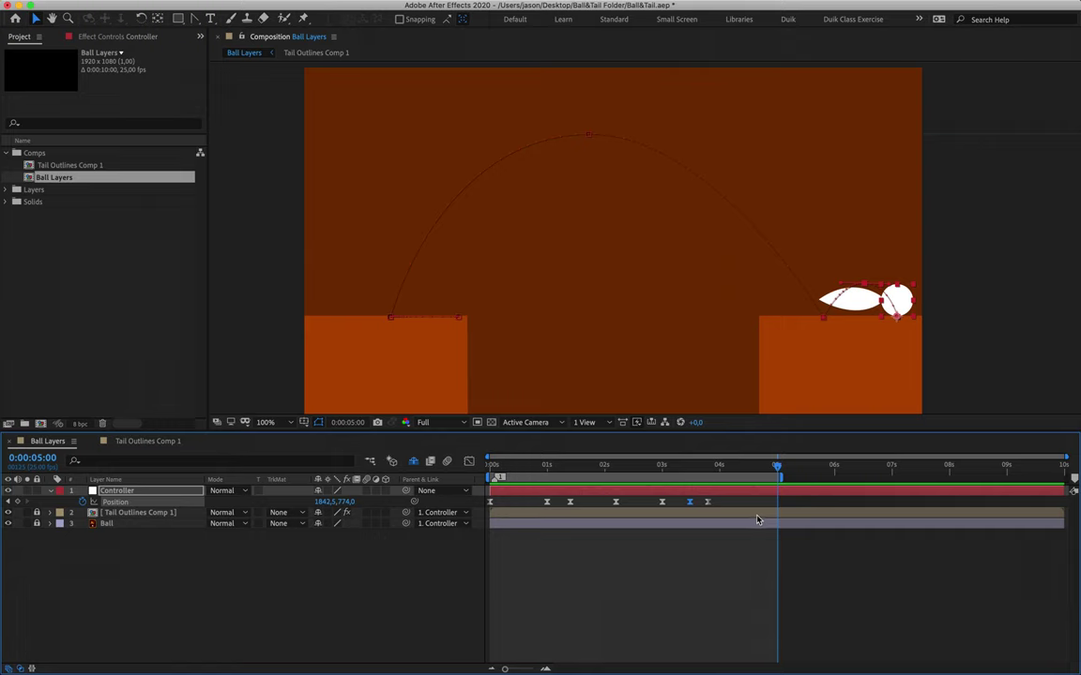
- Trim the Ball Layers comp to the work area (0:00:05:01) and preview it
right_click(644, 480)
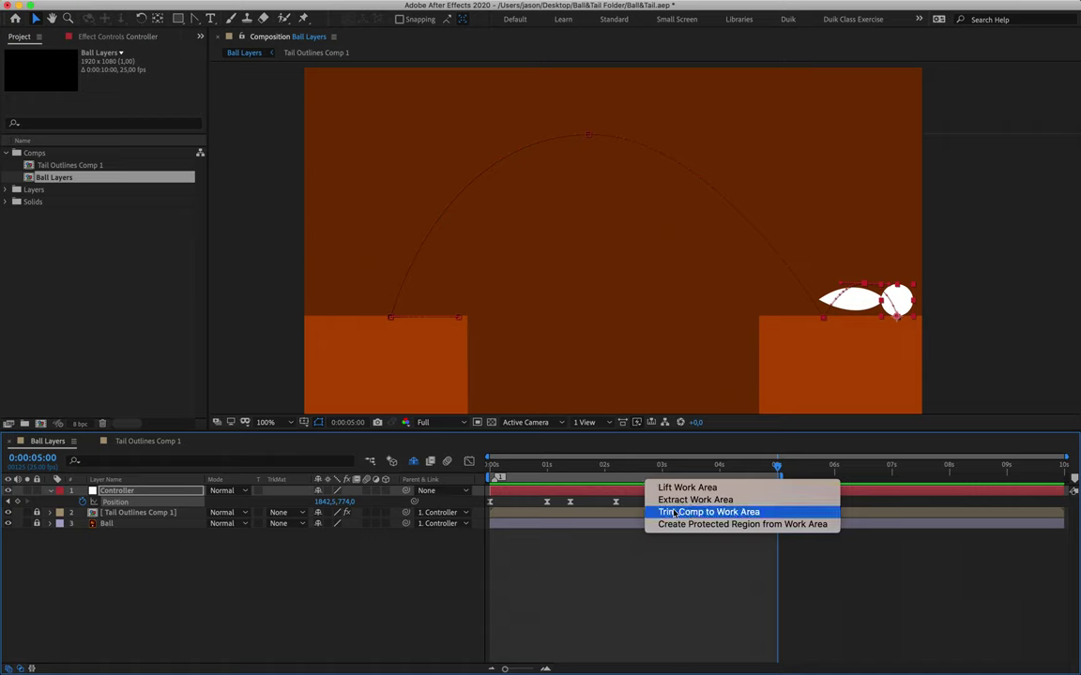
click(774, 512)
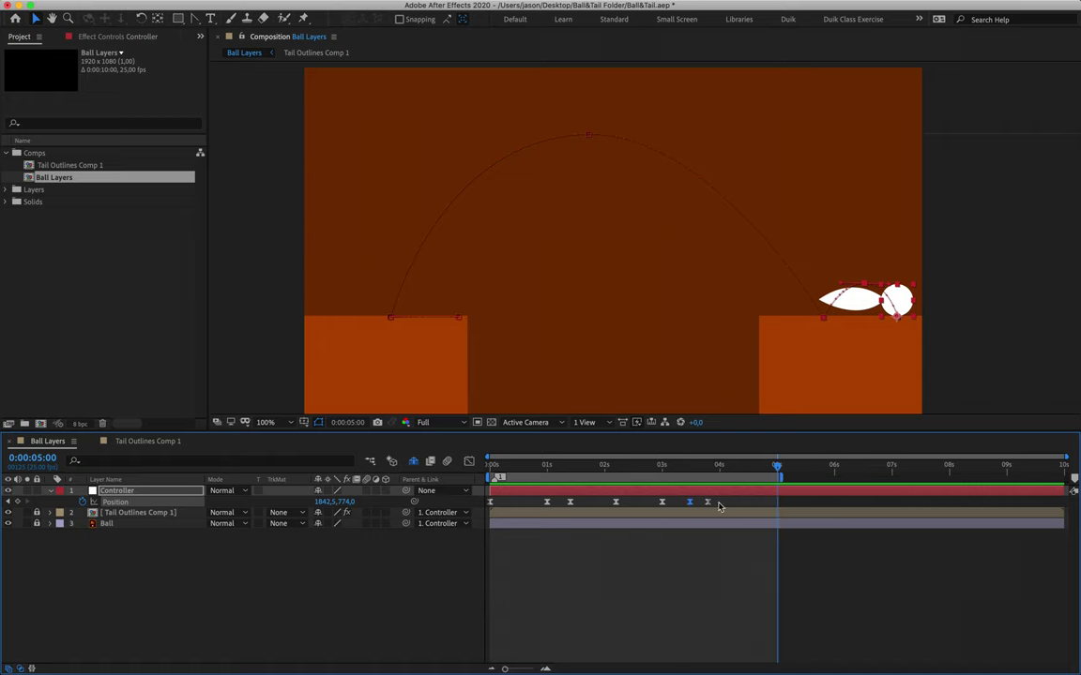
right_click(720, 480)
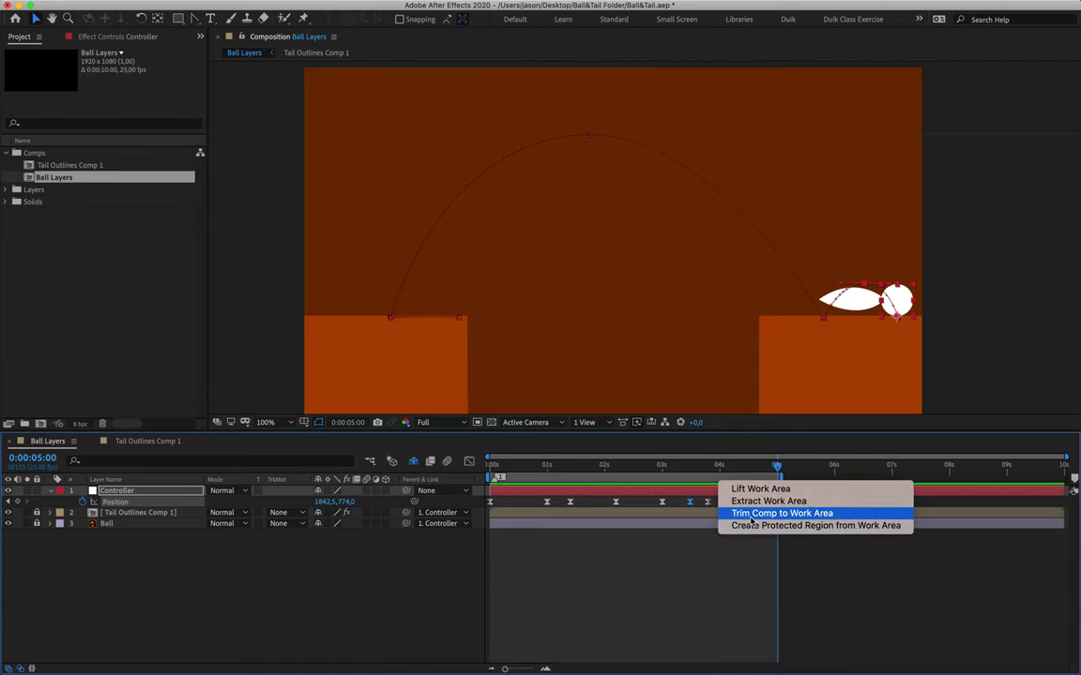
click(751, 515)
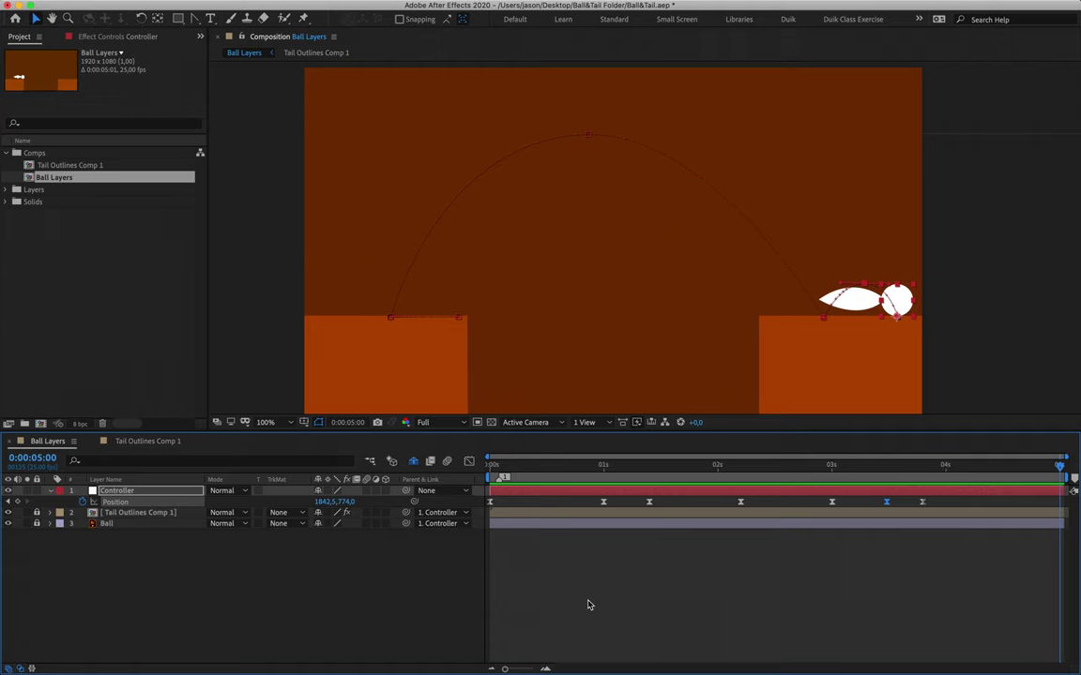
key(space)
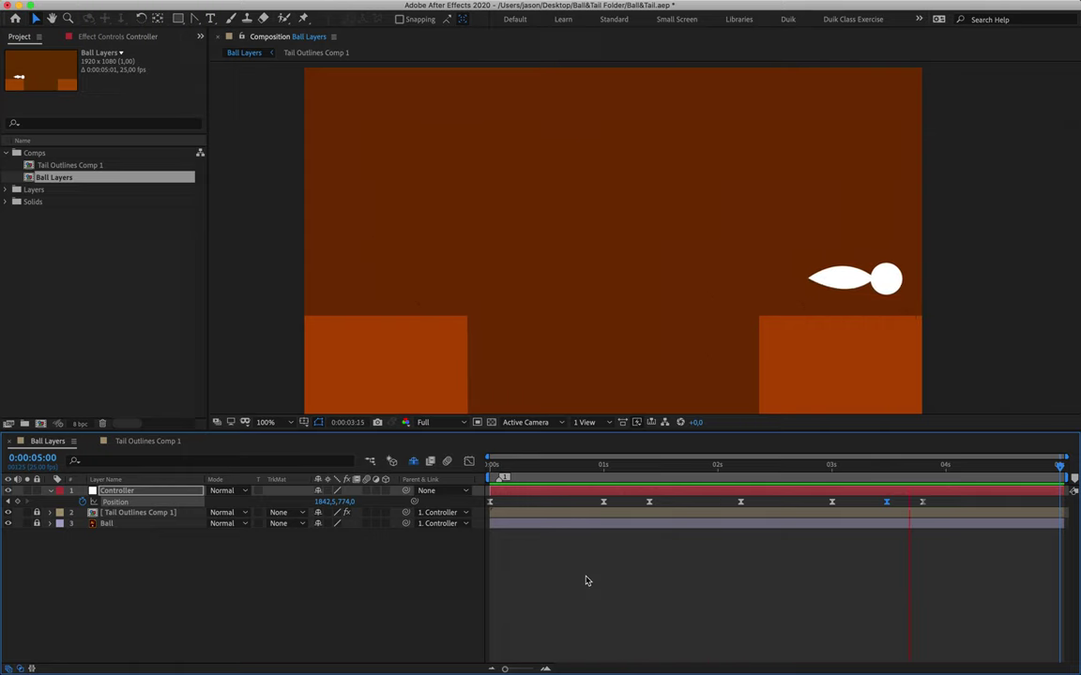
key(space)
mouse_move(607, 466)
mouse_down()
mouse_move(540, 465)
mouse_move(604, 471)
mouse_up()
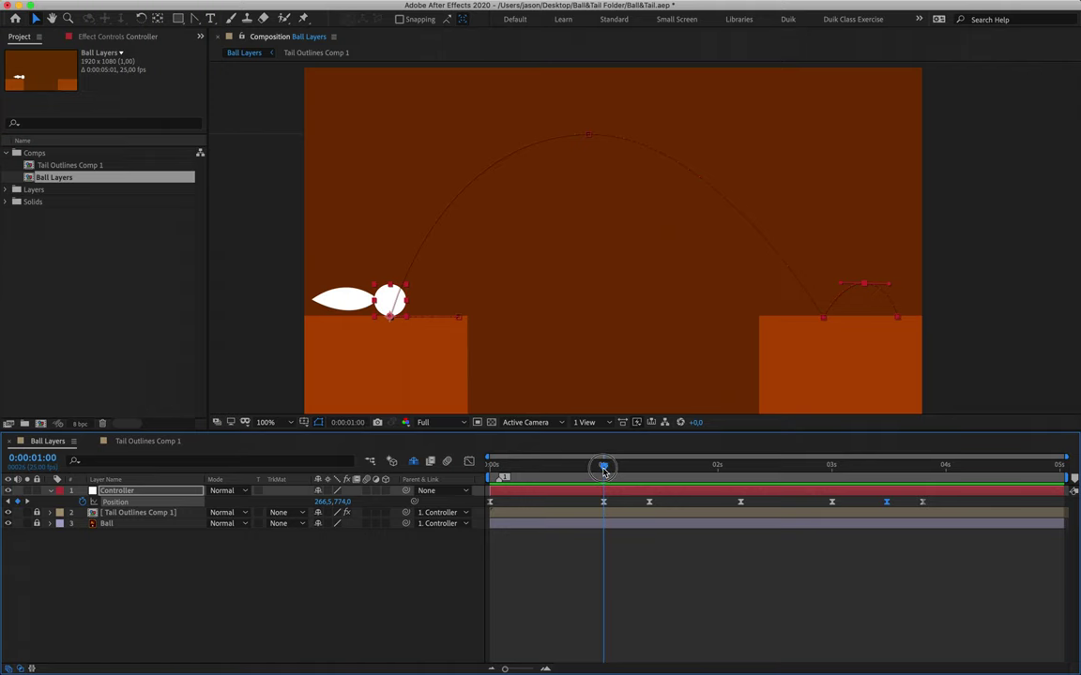
click(134, 492)
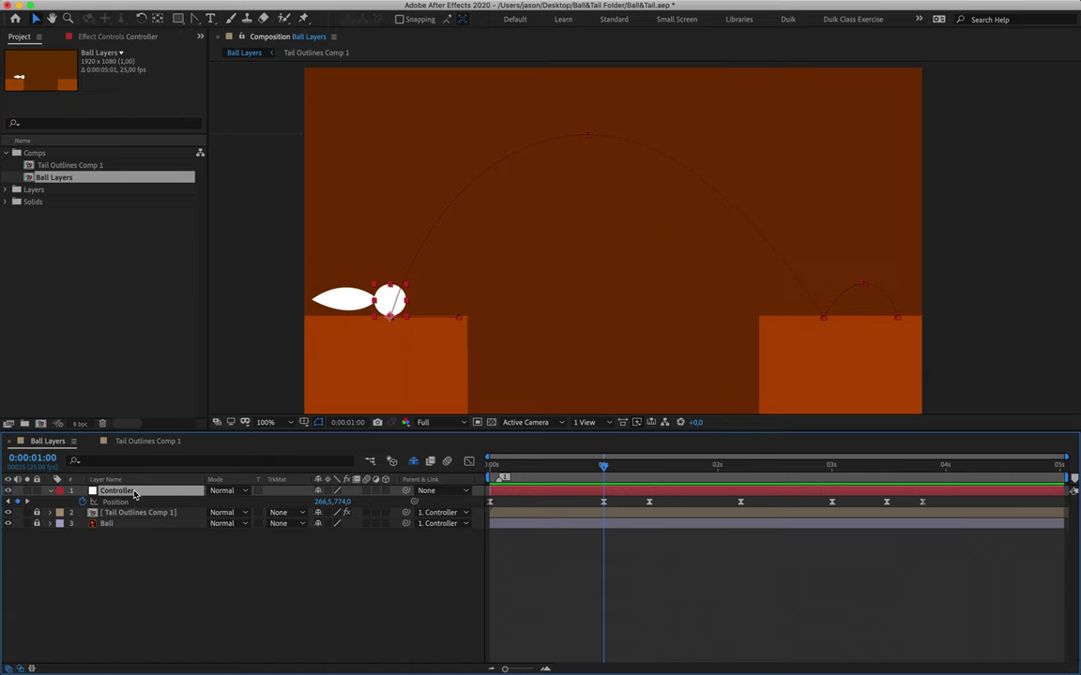
key(shift+s)
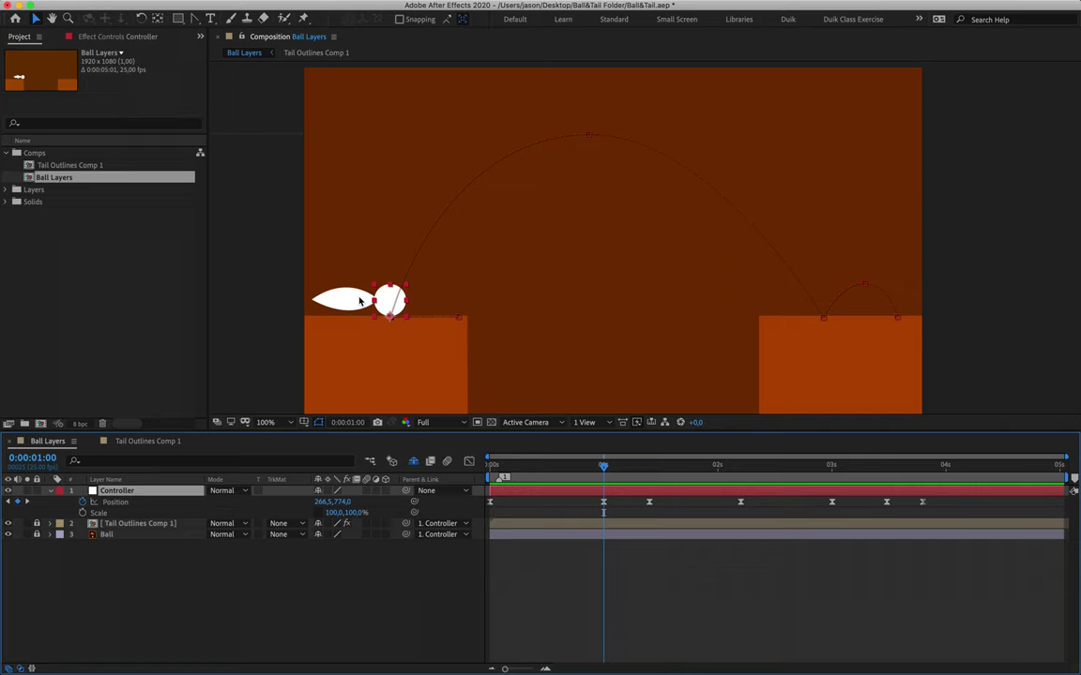
click(116, 491)
drag(335, 512, 324, 450)
drag(366, 512, 392, 504)
click(355, 512)
text(100)
key(Return)
key(p)
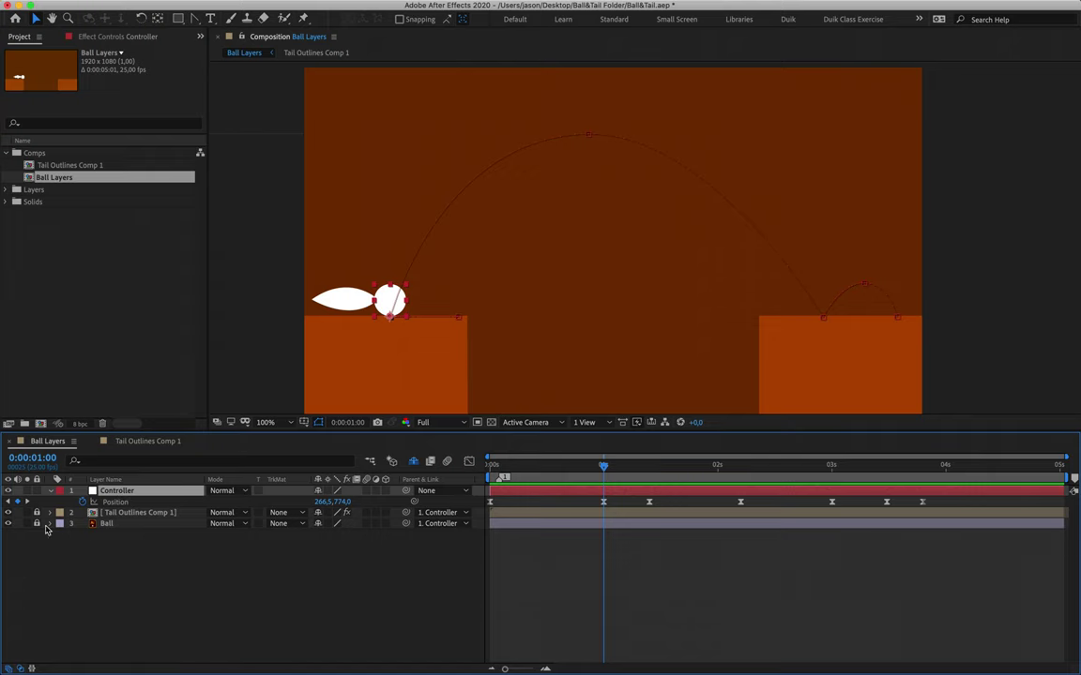
- Add a 100, 100% Scale keyframe to the Ball layer at 0 seconds
click(119, 526)
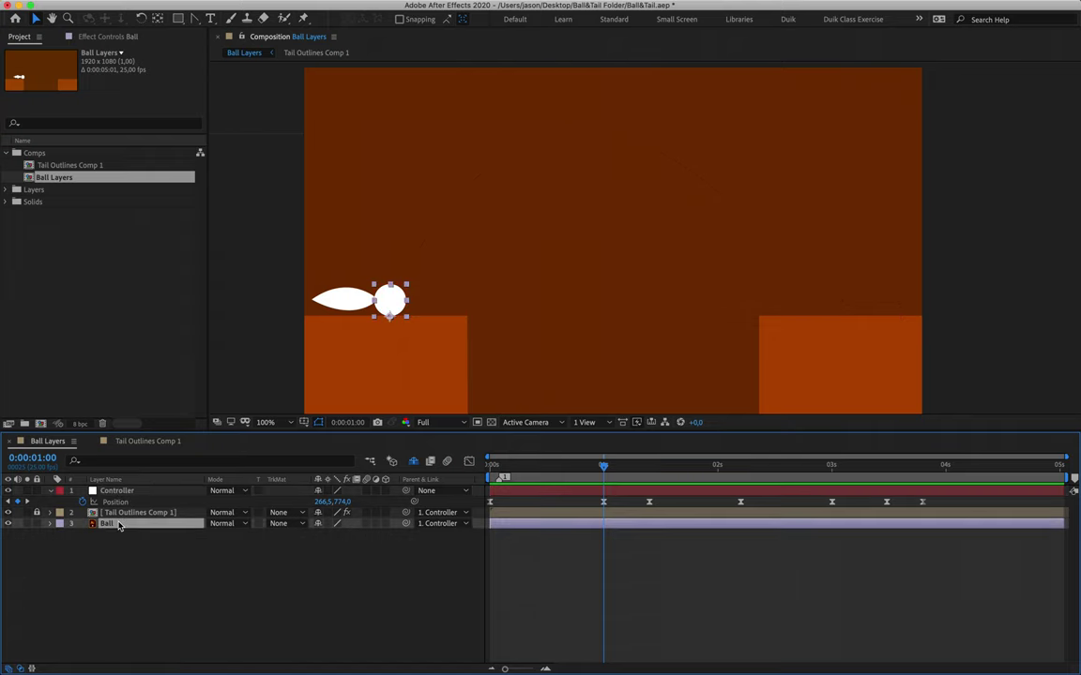
key(s)
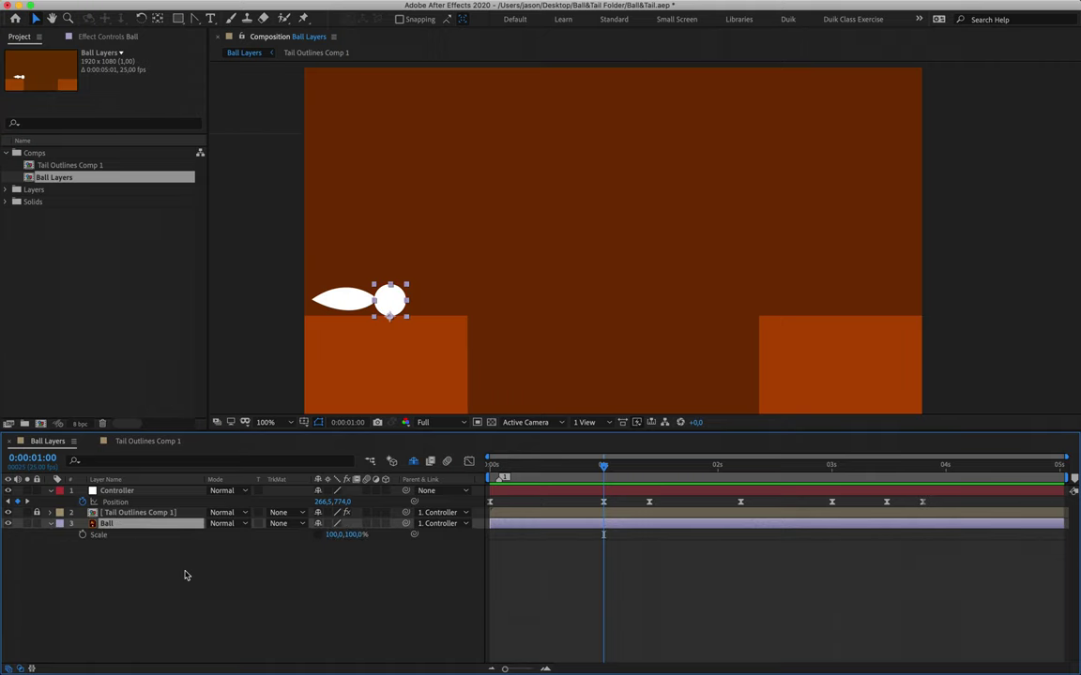
key(Home)
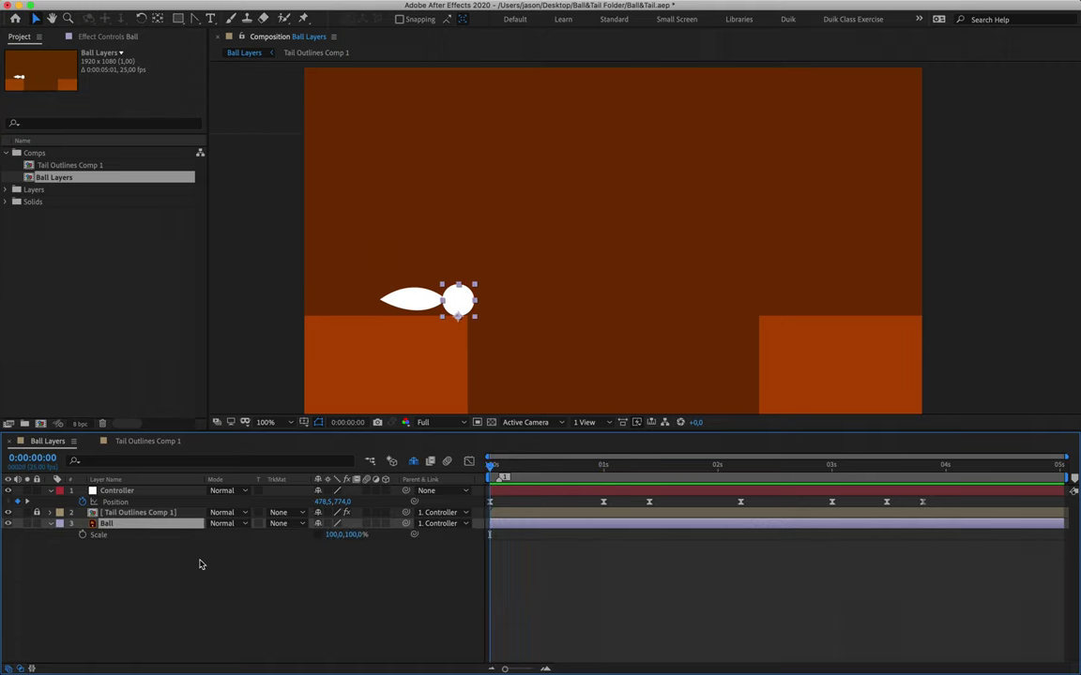
click(83, 536)
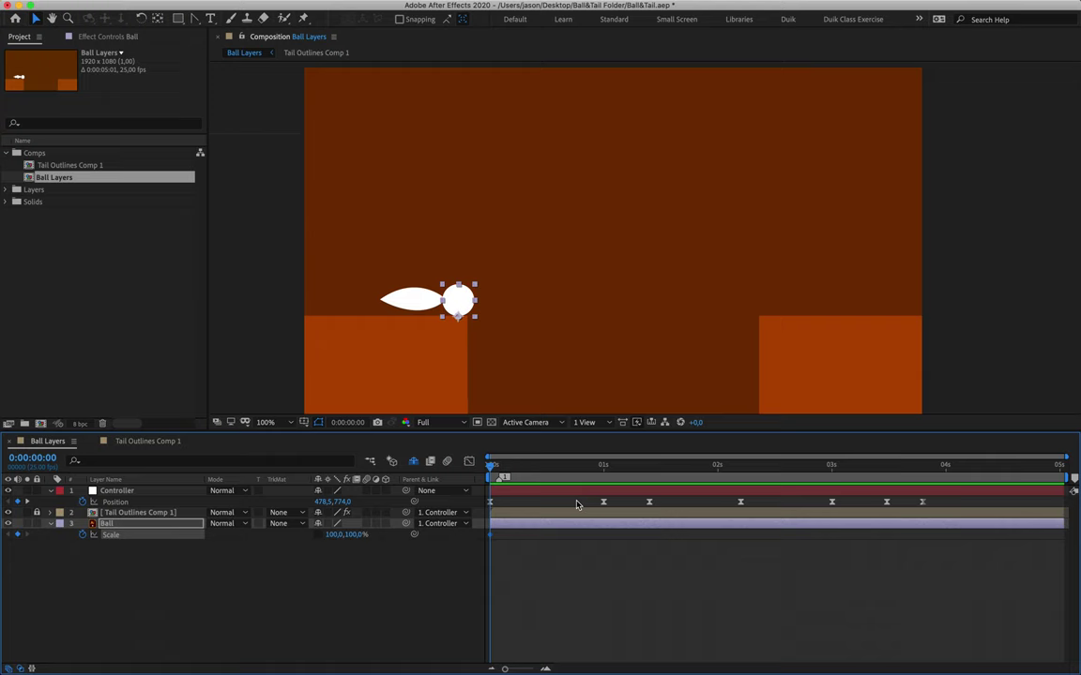
- At 0:00:01:00 set the Ball's Scale to 80, 120% and scrub through the start of the jump
click(580, 474)
drag(580, 473, 488, 495)
drag(519, 475, 605, 471)
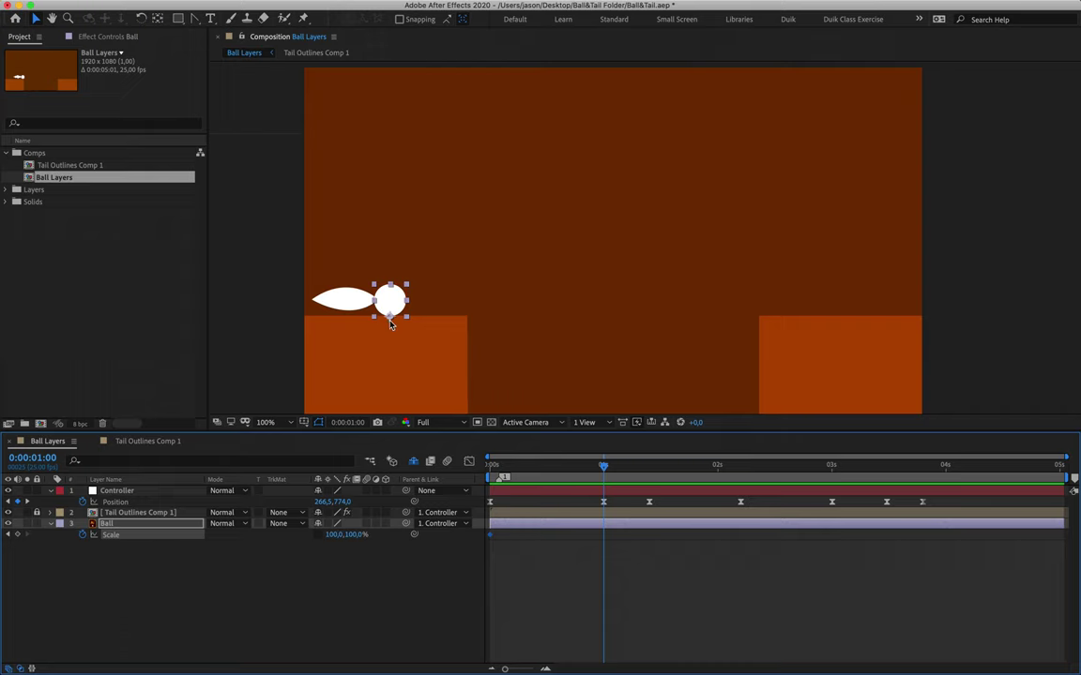
click(334, 534)
text(80)
key(Tab)
text(120)
key(Return)
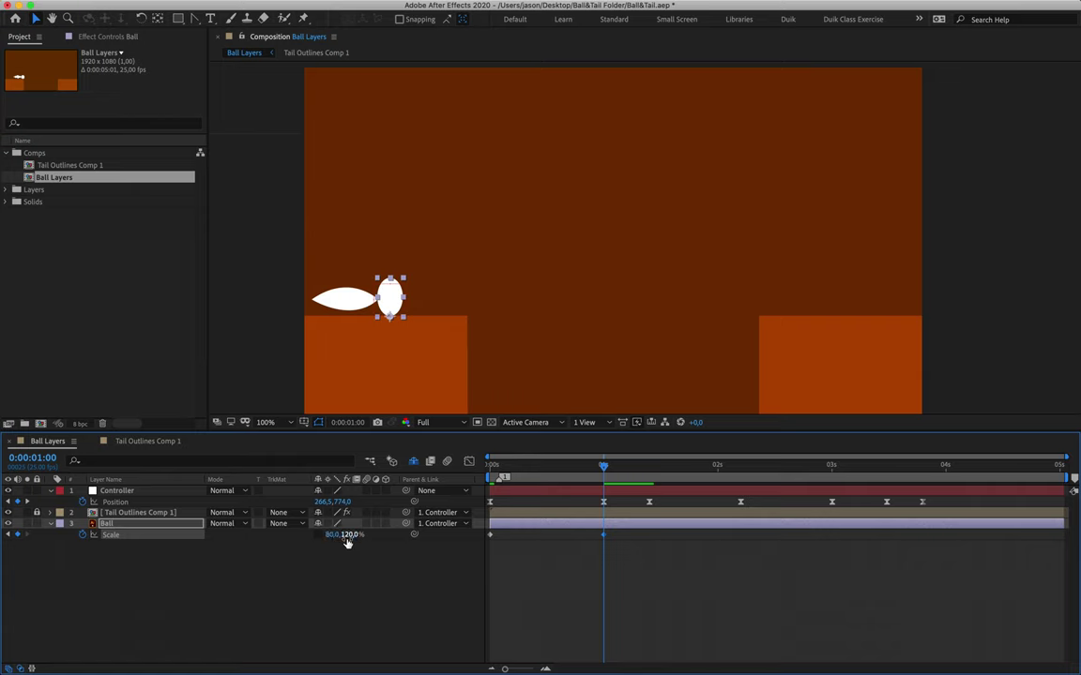
drag(490, 466, 649, 474)
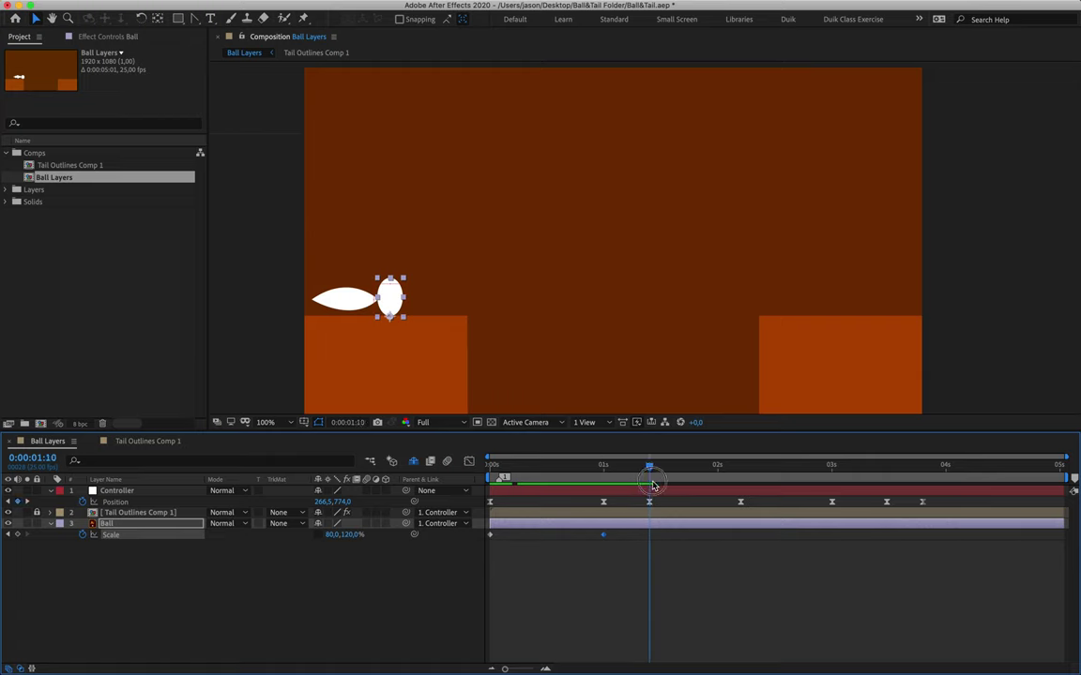
mouse_move(604, 543)
- Set the Ball's Scale to 120, 80% at 1:10 and scrub back to check the squash
click(331, 535)
text(120)
key(Tab)
text(84,)
text(0)
key(Return)
drag(646, 467, 436, 483)
drag(522, 481, 605, 490)
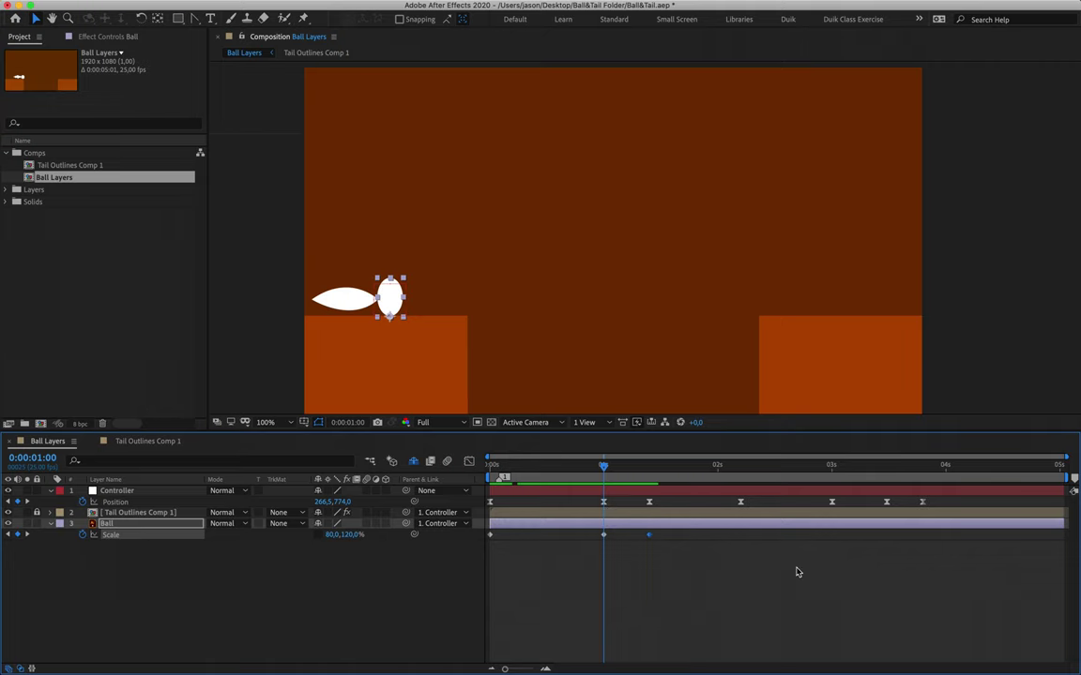
drag(604, 465, 649, 466)
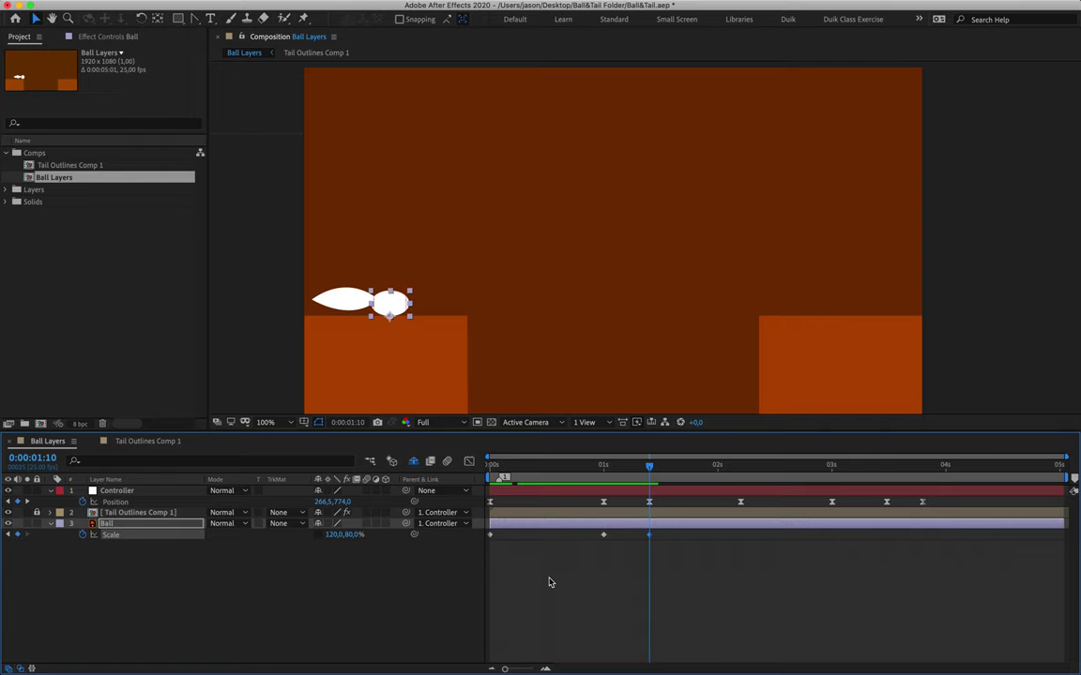
- At the 2:05 jump peak set the Ball's Scale back to 100, 100%
drag(650, 466, 744, 476)
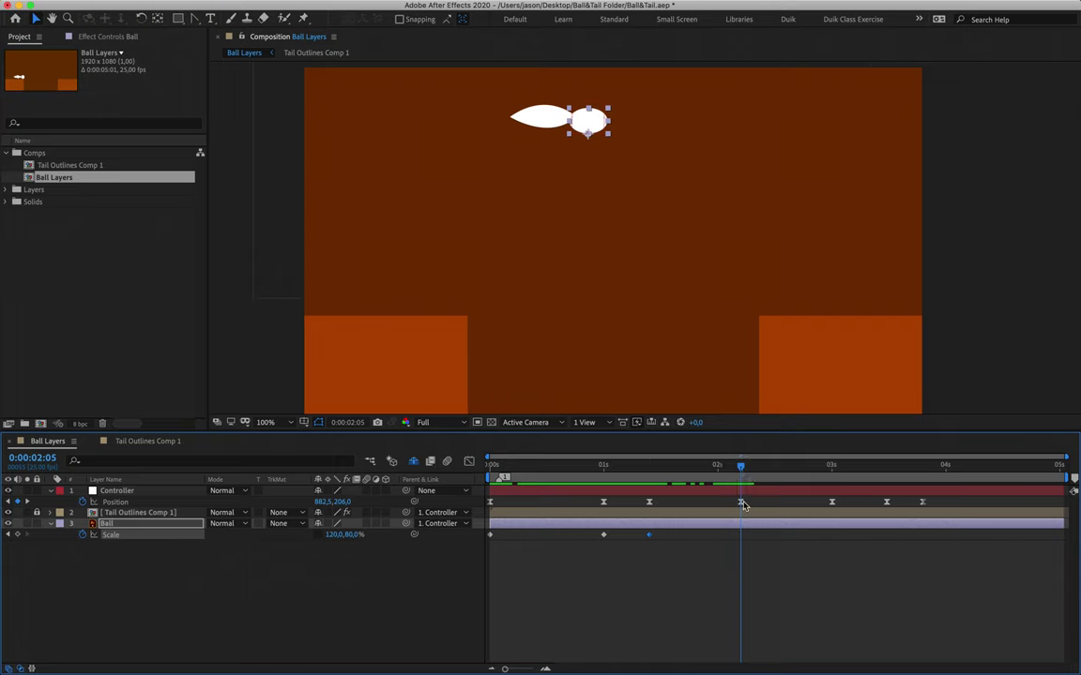
click(335, 535)
text(100)
key(Tab)
text(100)
key(Return)
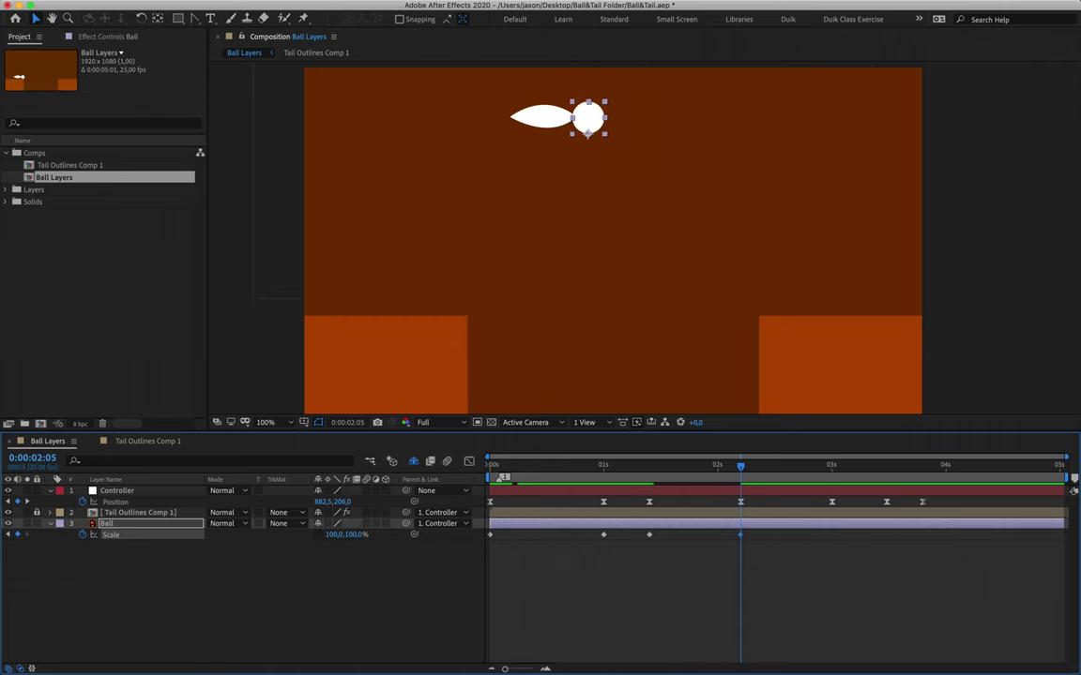
drag(624, 471, 650, 471)
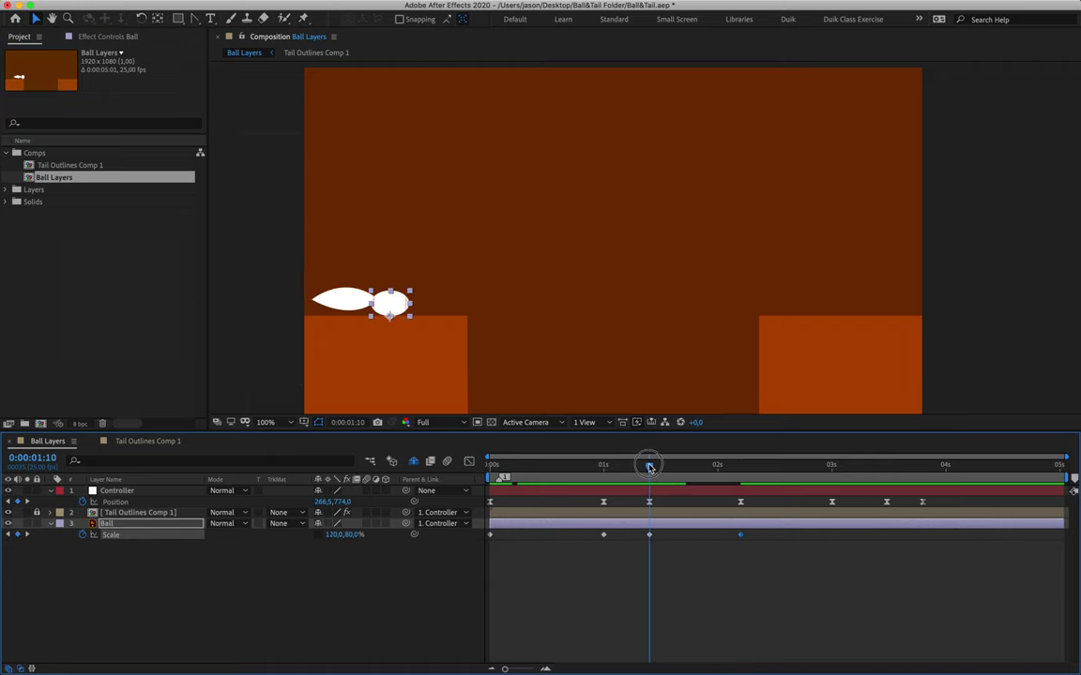
- Paste the 1:10 squash Scale keyframe at 1:15 and change it to 80, 120%
click(649, 535)
key(Page_Down)
key(Page_Down)
key(Page_Down)
key(Page_Down)
key(Page_Down)
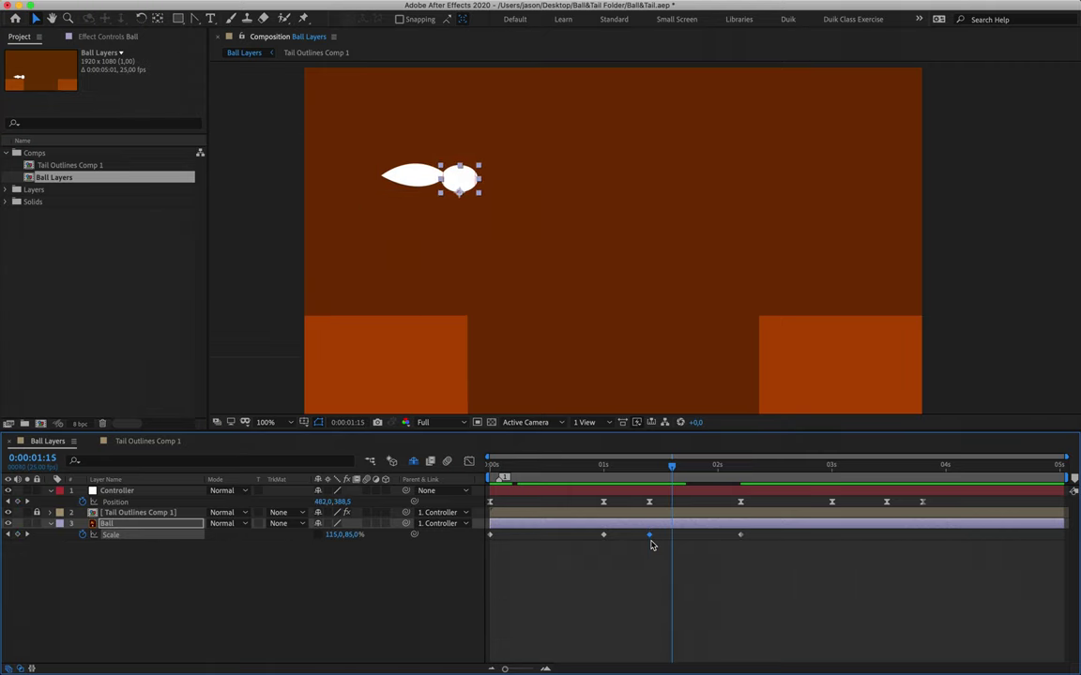
key(super+v)
click(335, 535)
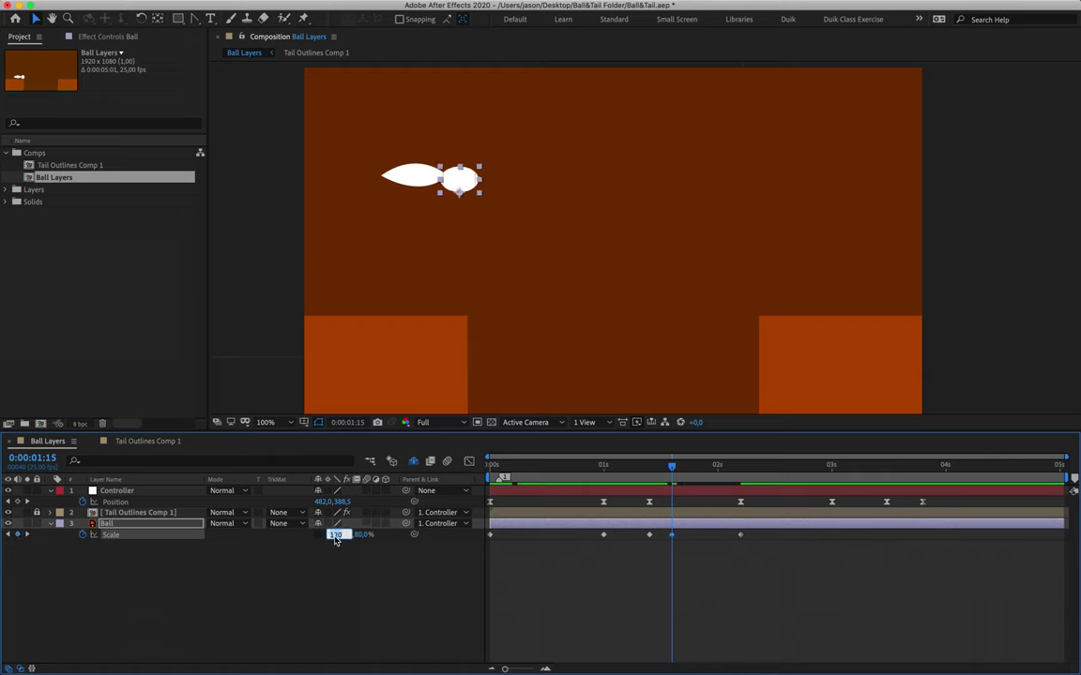
key(Tab)
click(330, 539)
text(80)
key(Tab)
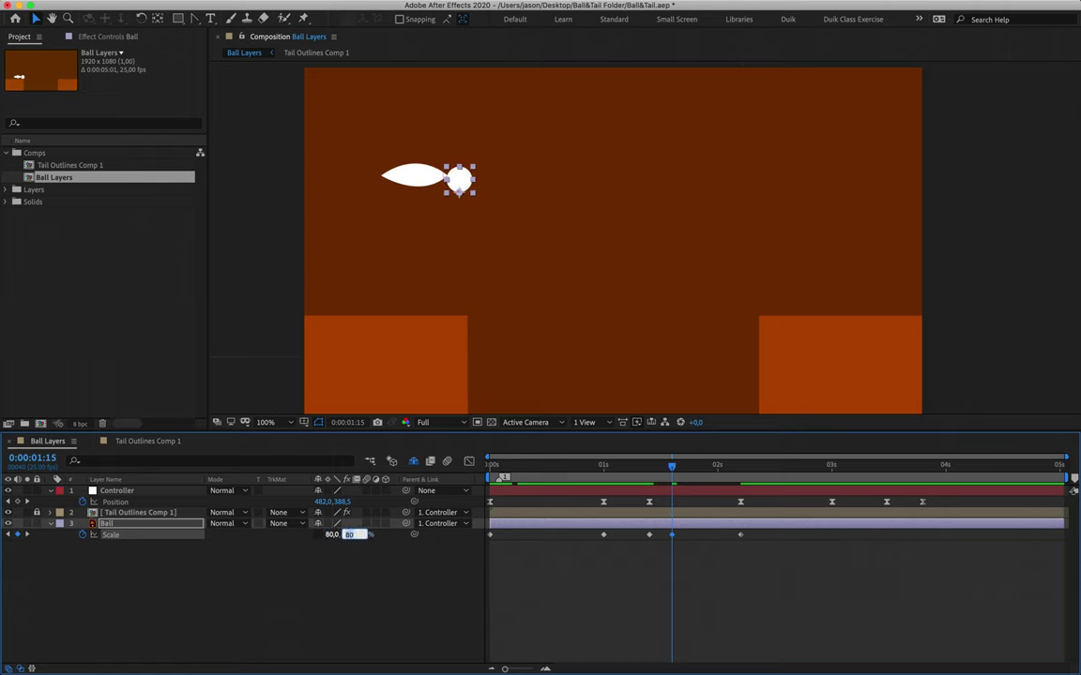
text(120)
key(Return)
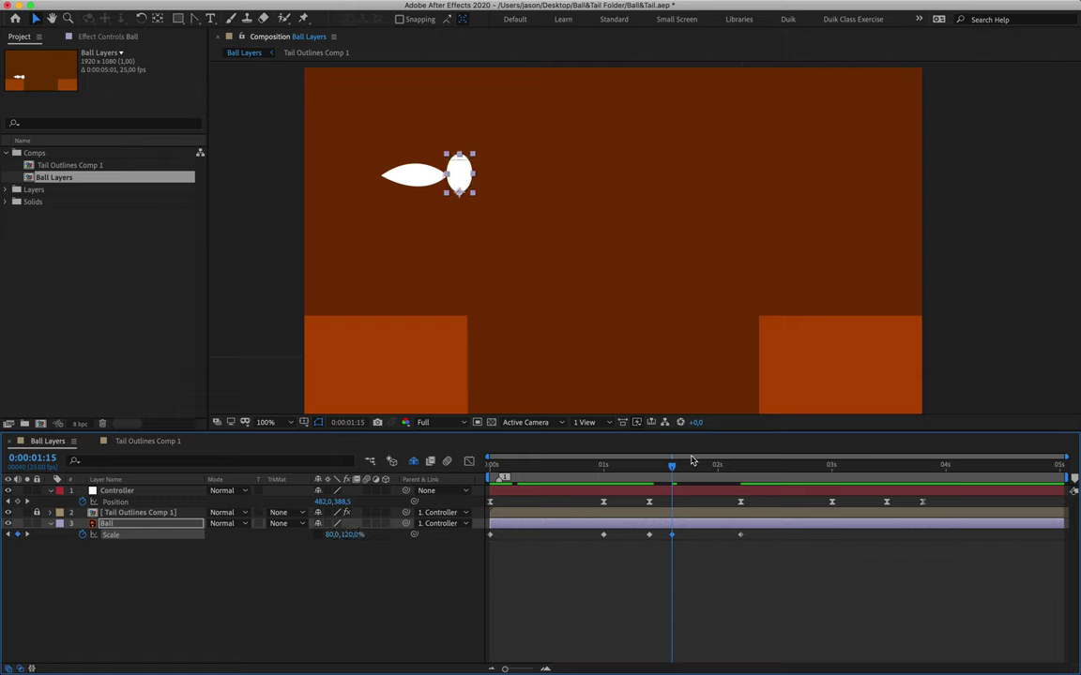
- Scrub and step between 1:10 and 1:15 to review the squash-to-stretch takeoff
drag(671, 466, 457, 474)
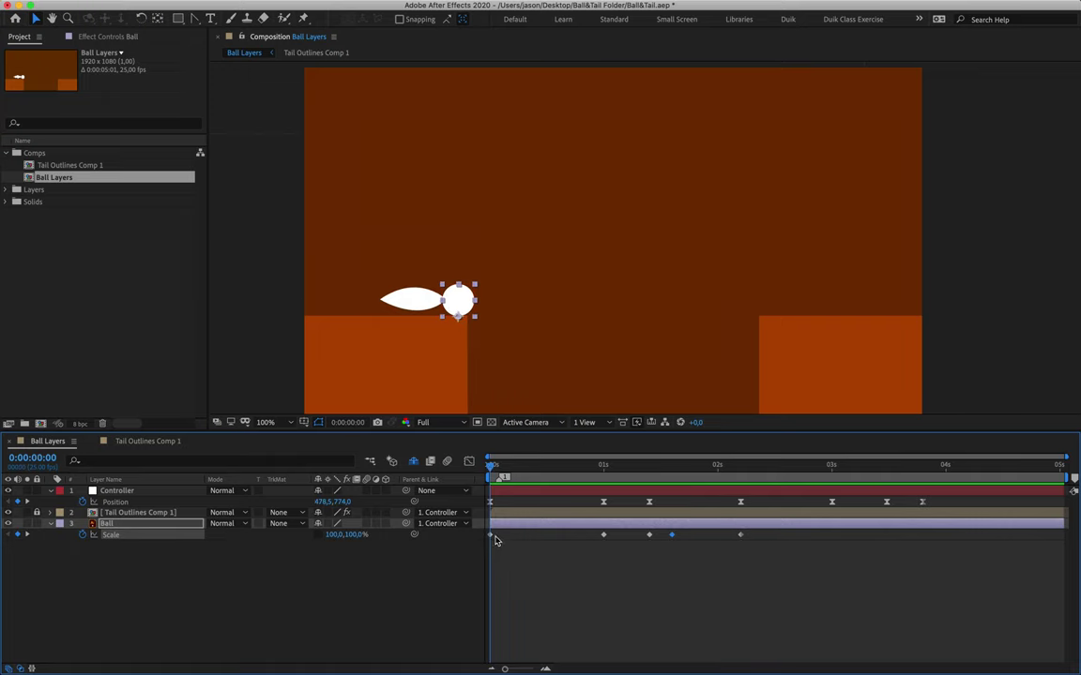
drag(566, 468, 603, 473)
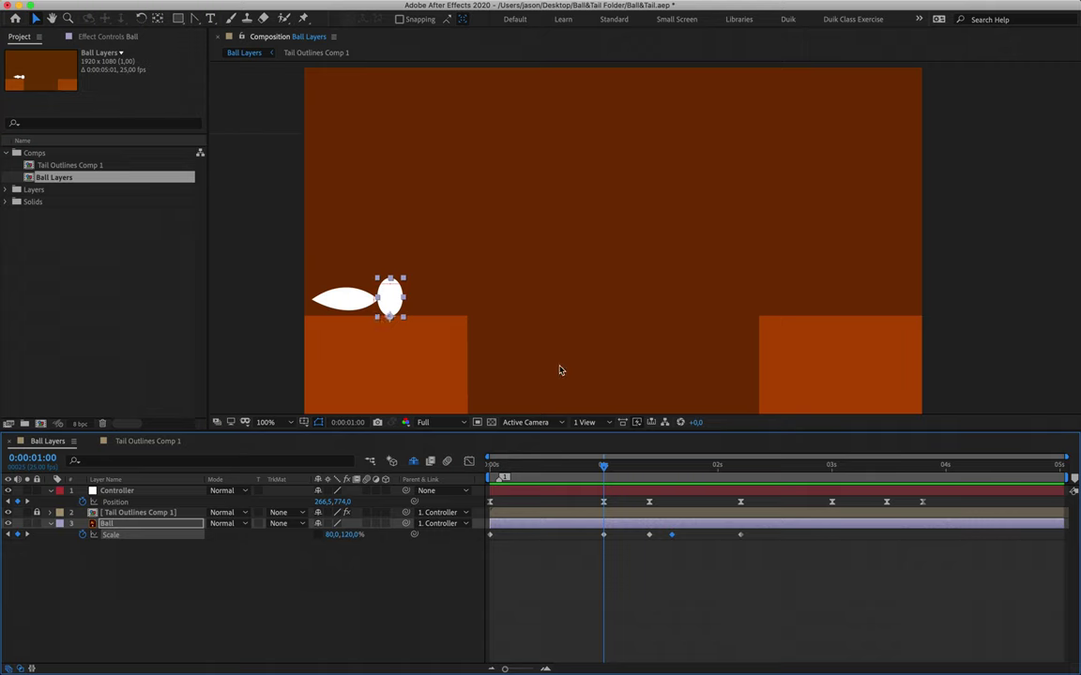
drag(603, 465, 648, 478)
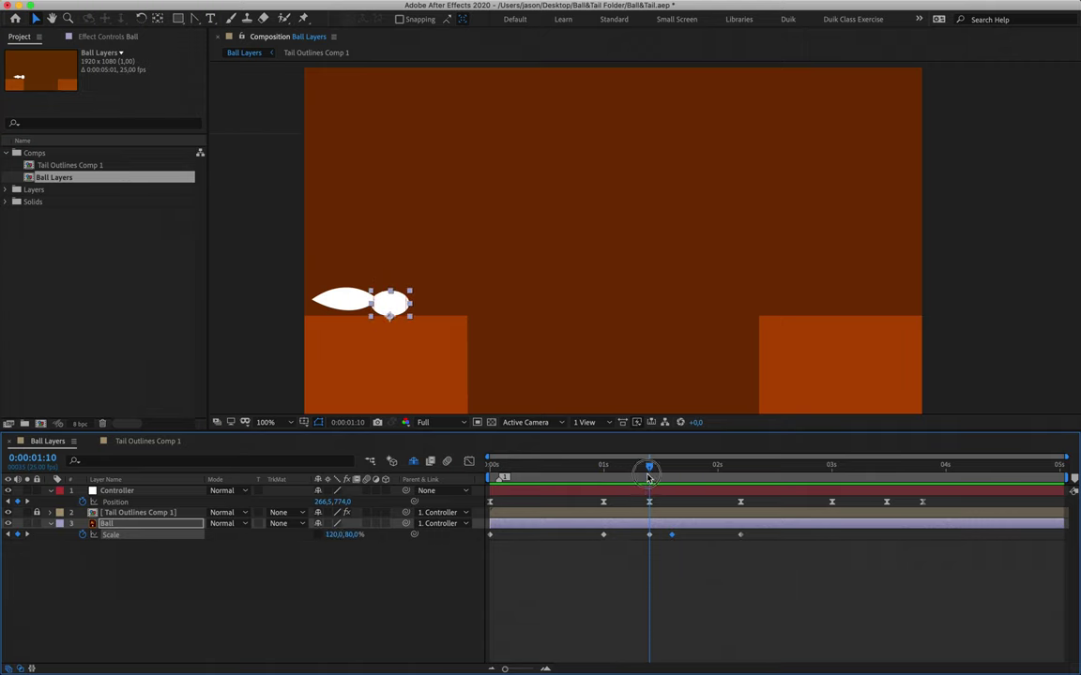
click(649, 536)
key(space)
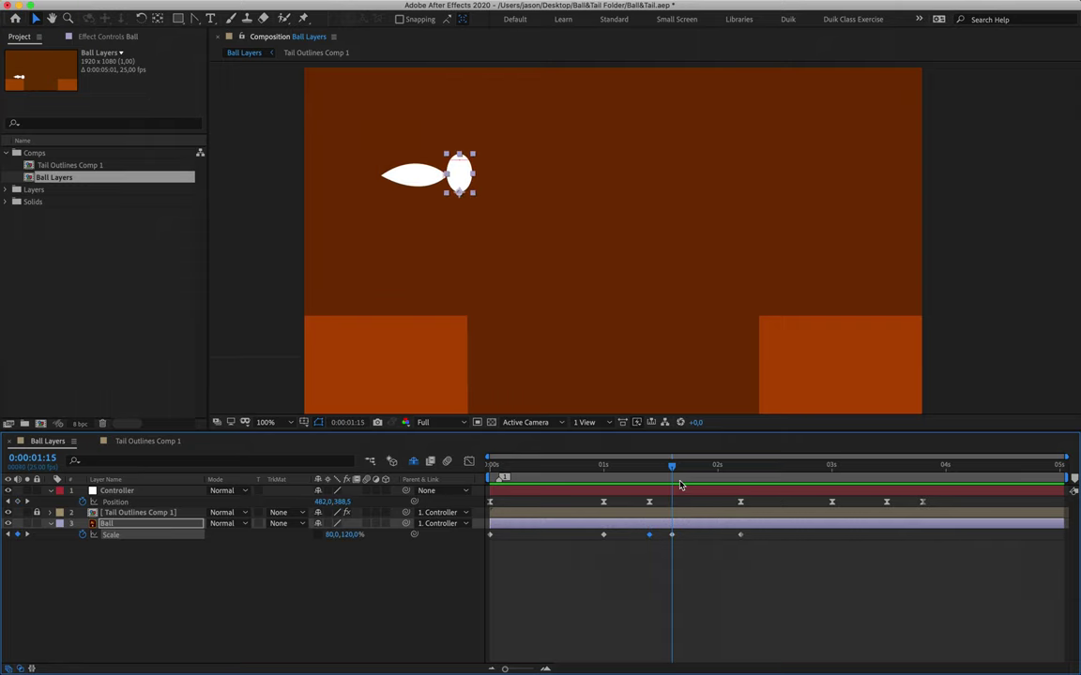
key(Page_Up)
key(Page_Up)
key(Page_Up)
key(Page_Up)
key(Page_Up)
key(Page_Down)
key(Page_Down)
key(Page_Down)
key(Page_Down)
key(Page_Up)
key(Page_Up)
key(Page_Up)
key(Page_Up)
key(Page_Down)
key(Page_Down)
key(Page_Down)
key(Page_Down)
key(Page_Up)
key(Page_Up)
key(Page_Up)
key(Page_Up)
key(Page_Up)
key(Page_Down)
key(Page_Down)
key(Page_Up)
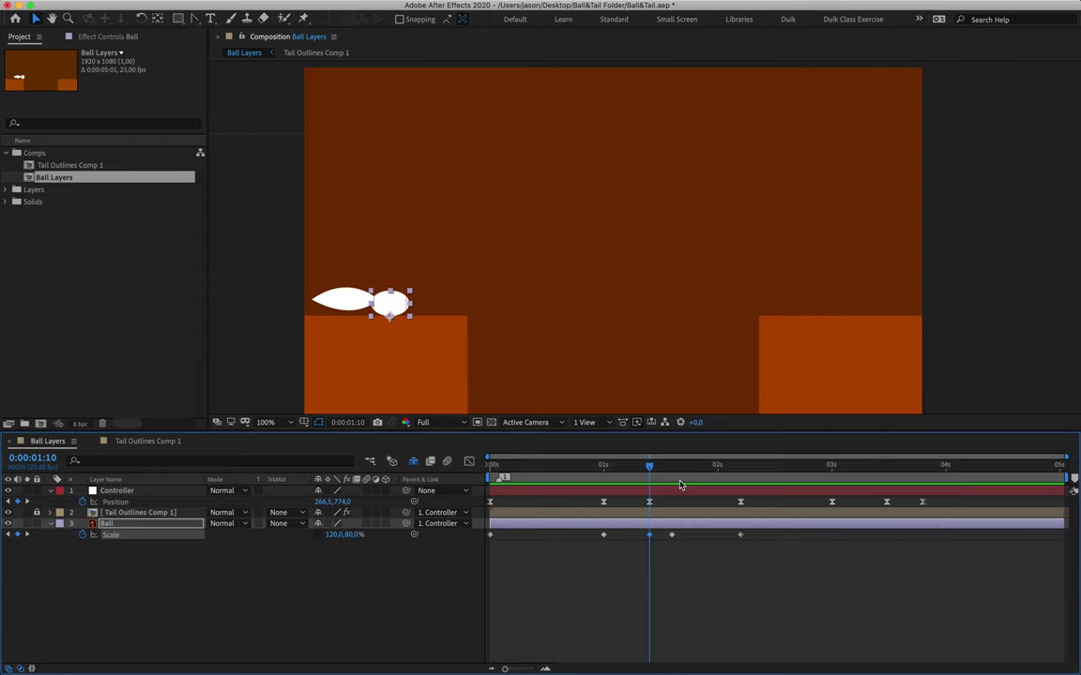
key(Page_Down)
key(Page_Down)
key(Page_Down)
key(Page_Down)
key(Page_Up)
key(Page_Up)
key(Page_Down)
key(Page_Down)
key(Page_Down)
key(Page_Up)
key(Page_Up)
key(Page_Up)
key(Page_Up)
key(Page_Up)
key(Page_Down)
key(Page_Down)
key(Page_Down)
key(Page_Down)
key(Page_Up)
key(Page_Up)
key(Page_Up)
key(Page_Up)
key(Page_Down)
key(Page_Down)
key(Page_Down)
key(Page_Down)
key(Page_Down)
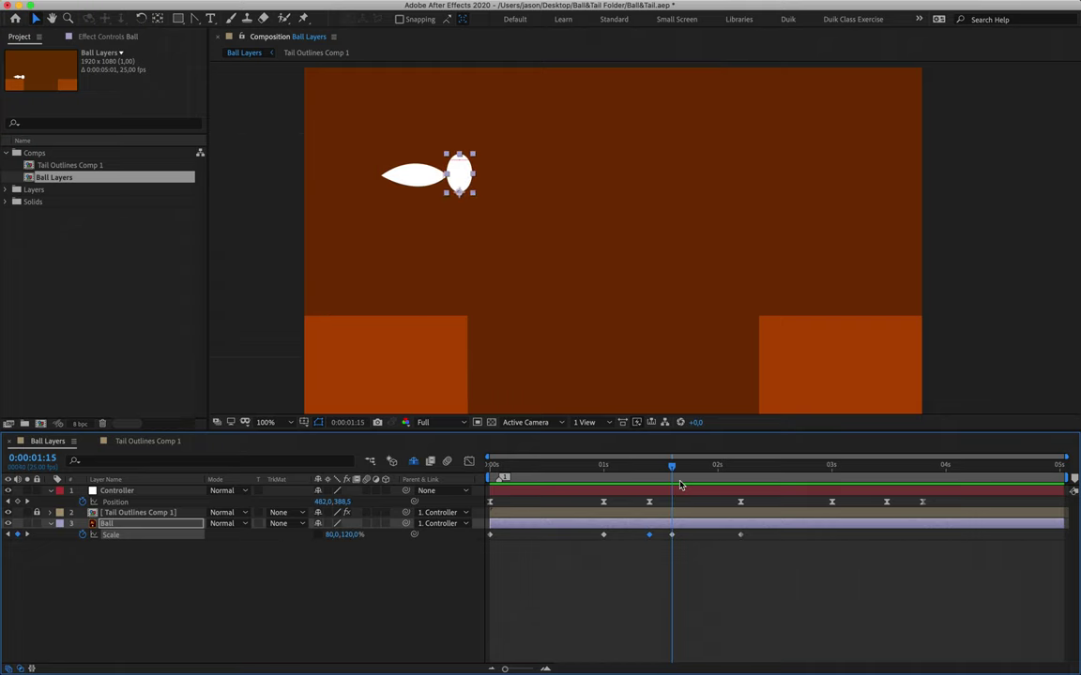
- Marquee-select the 1:10 squash and 1:15 stretch Scale keyframes, leaving the peak key out
drag(710, 472, 741, 471)
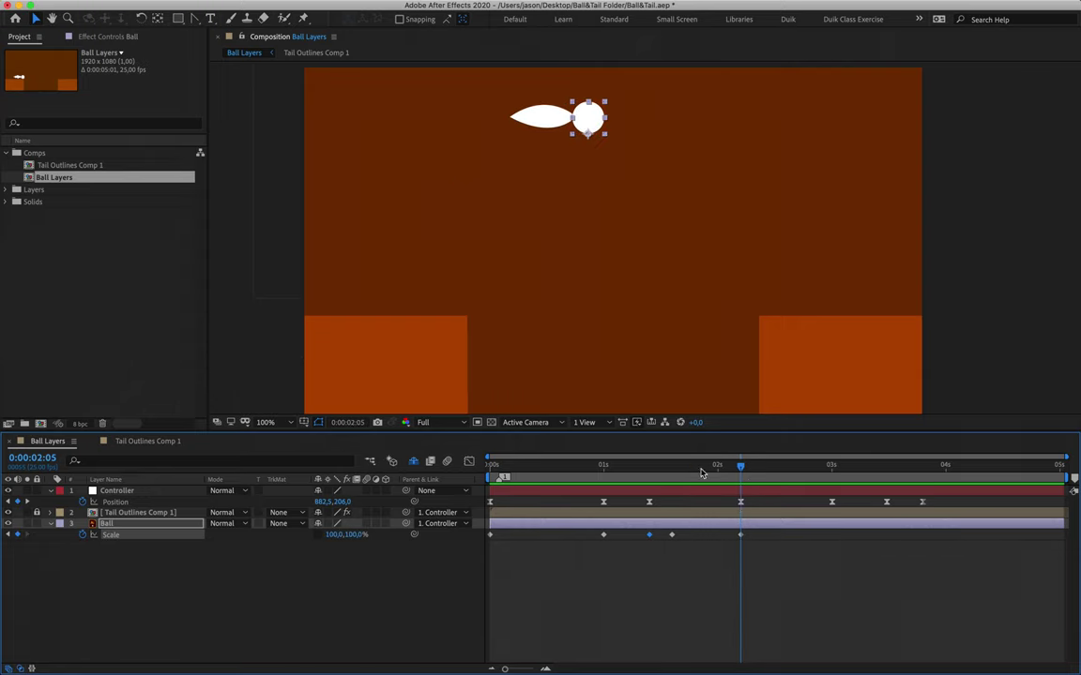
click(741, 503)
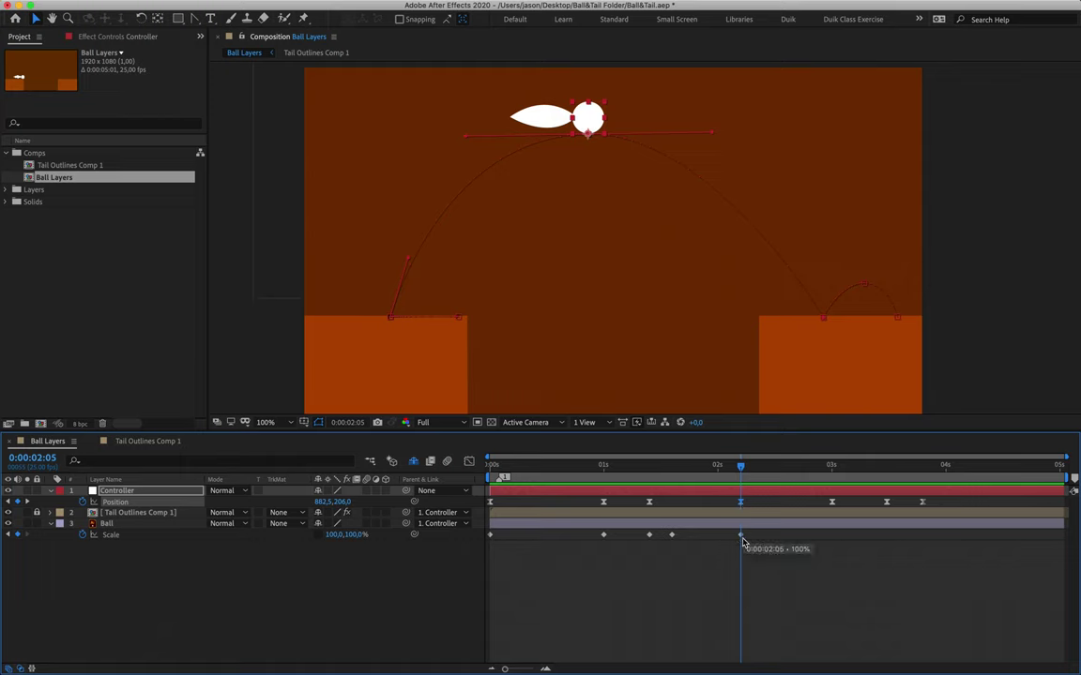
click(741, 535)
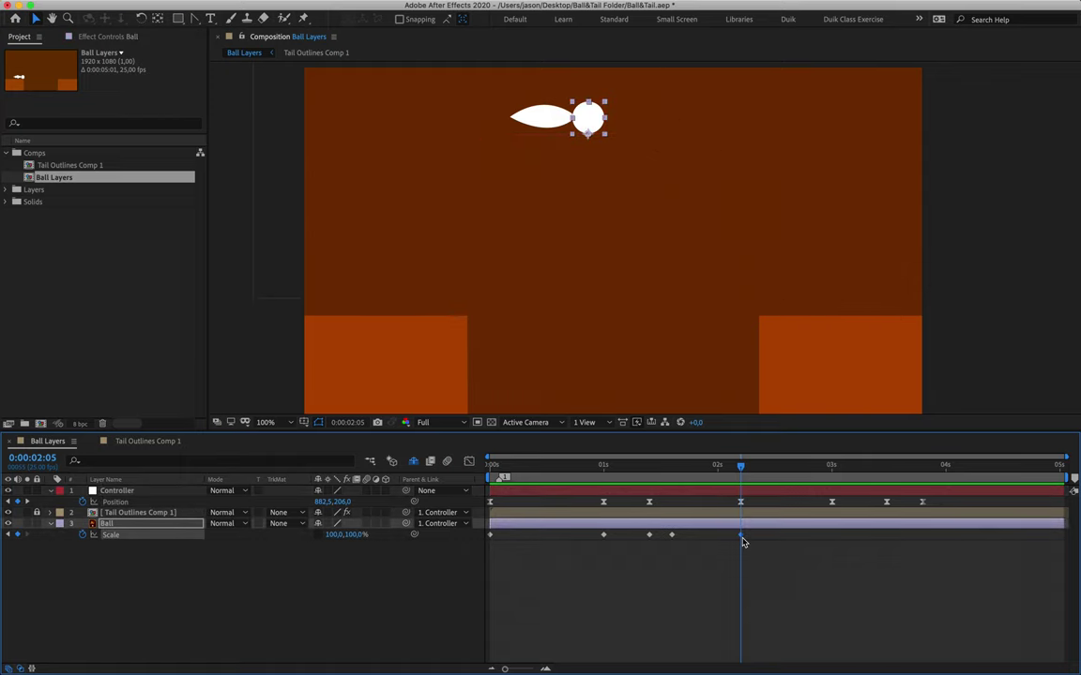
drag(741, 467, 686, 469)
click(682, 546)
drag(682, 546, 677, 530)
drag(674, 466, 832, 469)
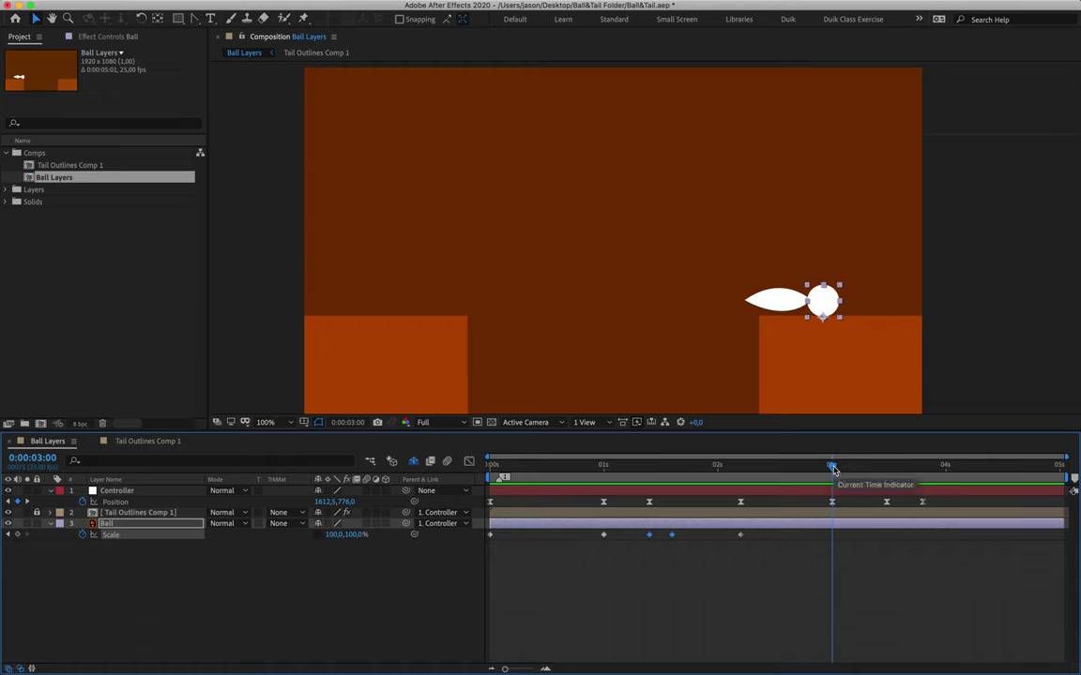
- Paste the copied squash and stretch keys at the 3:00 landing and preview the jump
key(ctrl+v)
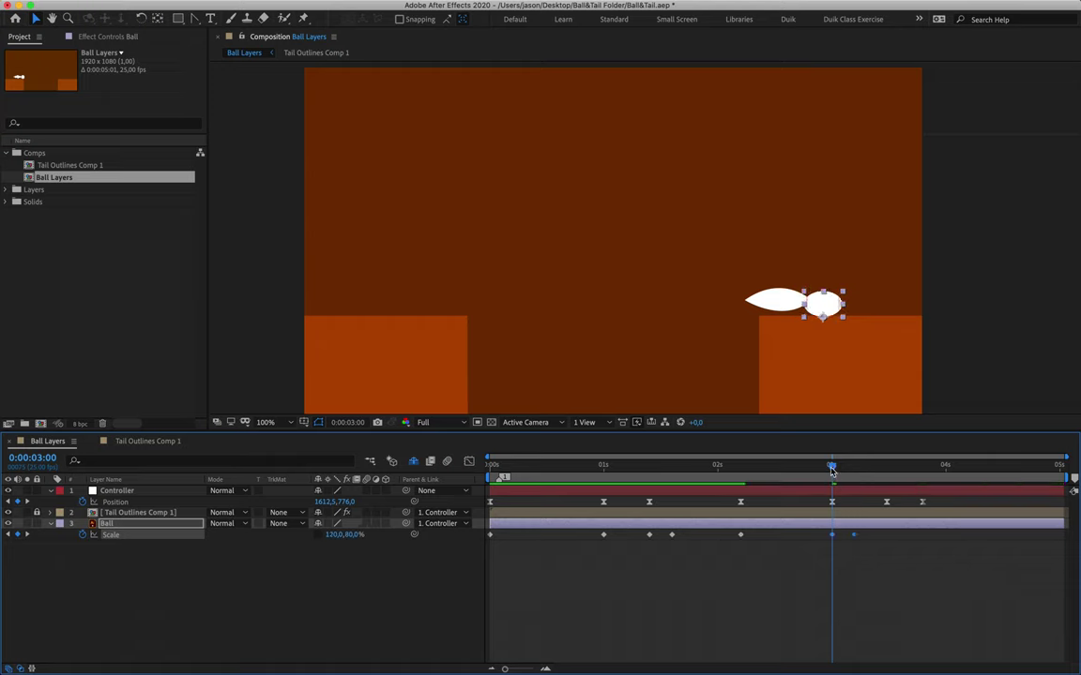
click(830, 617)
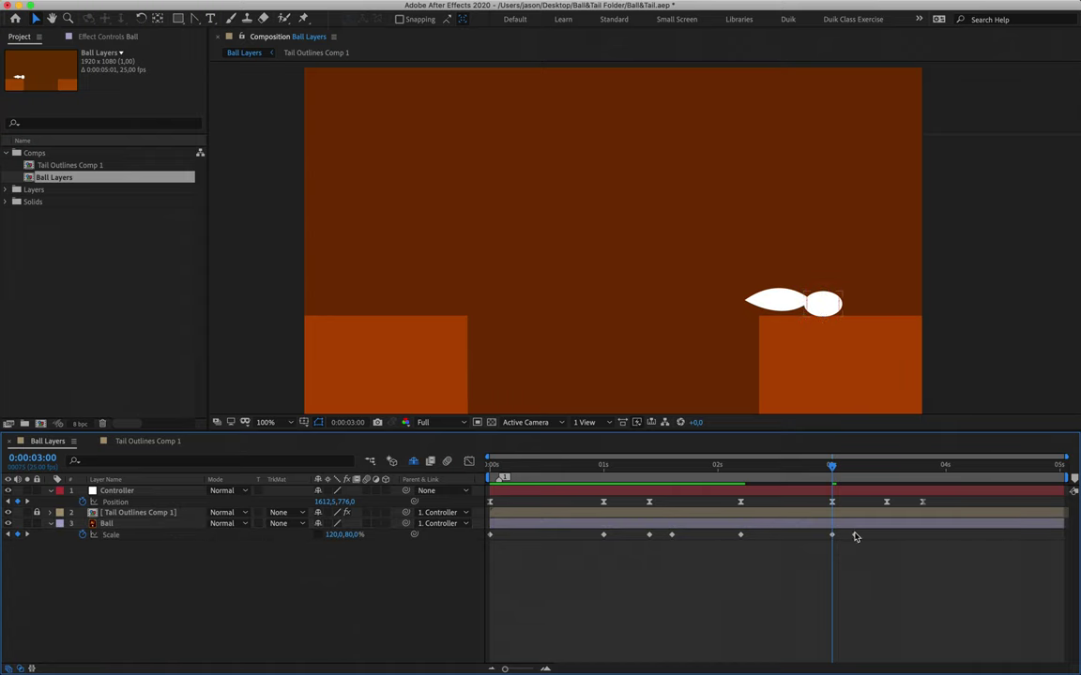
click(854, 537)
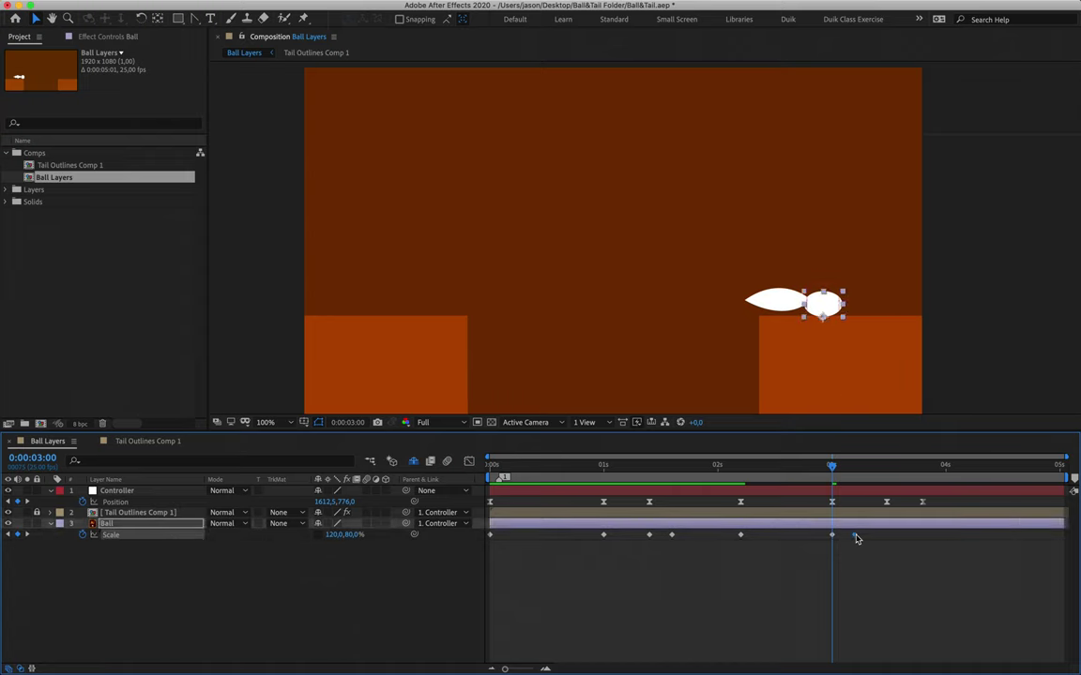
key(space)
- Key the ball stretched to 80,120% at 2:20, just before landing, and scrub to check
key(Page_Up)
key(Page_Up)
key(Page_Up)
key(Page_Up)
key(Page_Up)
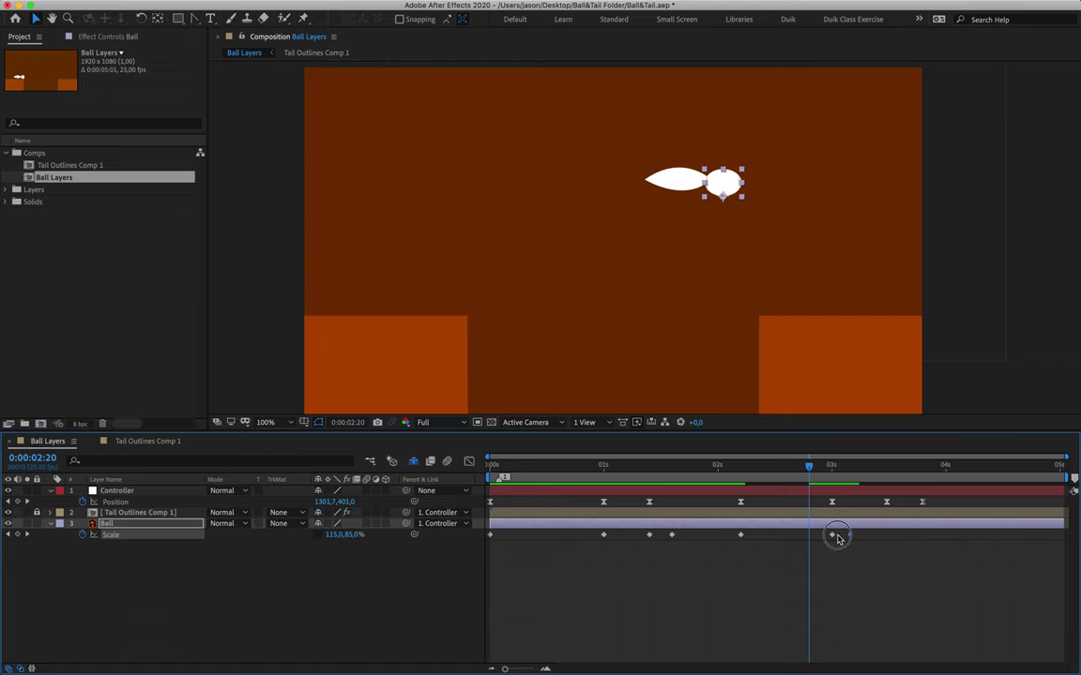
key(ctrl+v)
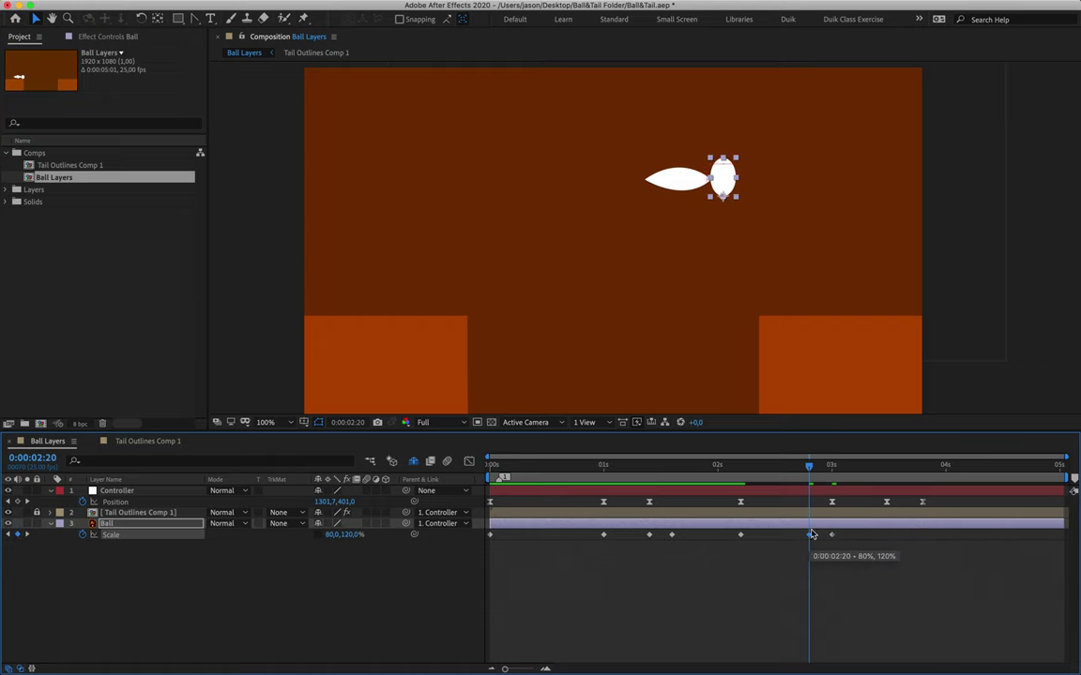
drag(808, 466, 835, 485)
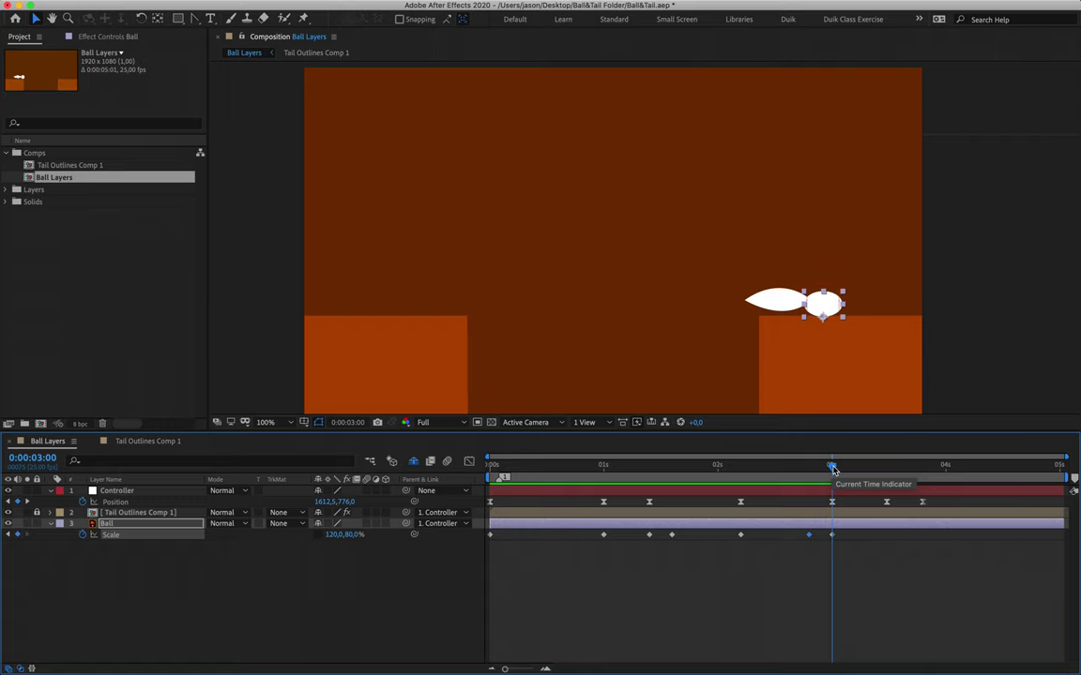
drag(832, 468, 888, 500)
- Key Ball Scale at 100,100% at 3:12 and squash it to 110,90% at 3:20
click(333, 535)
text(100)
key(Tab)
text(100)
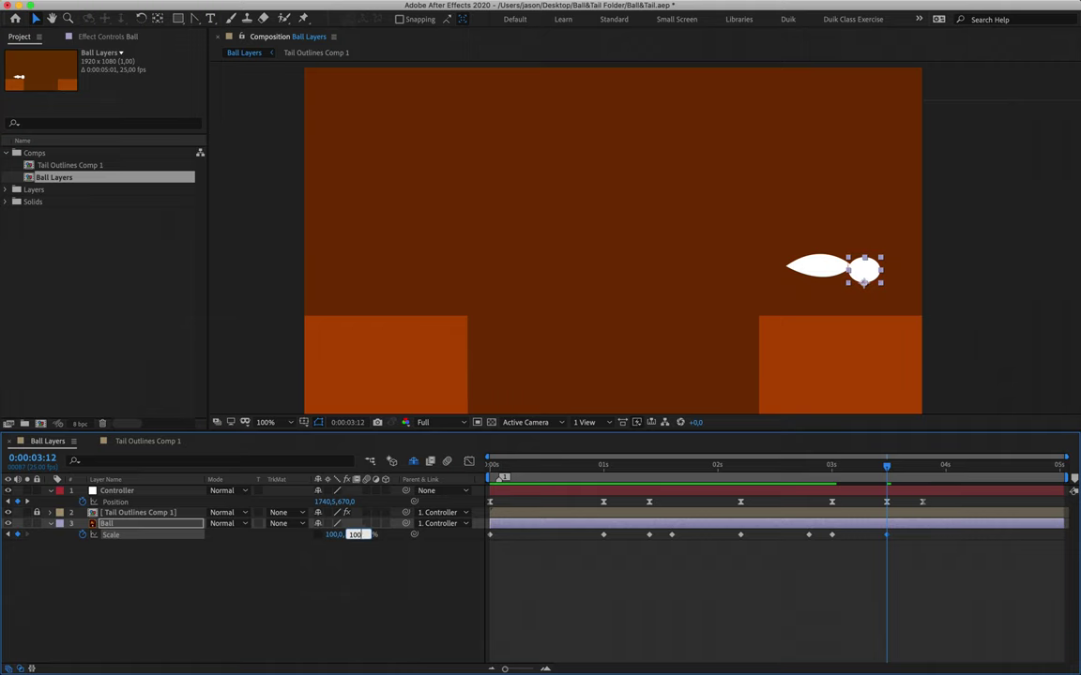
key(Return)
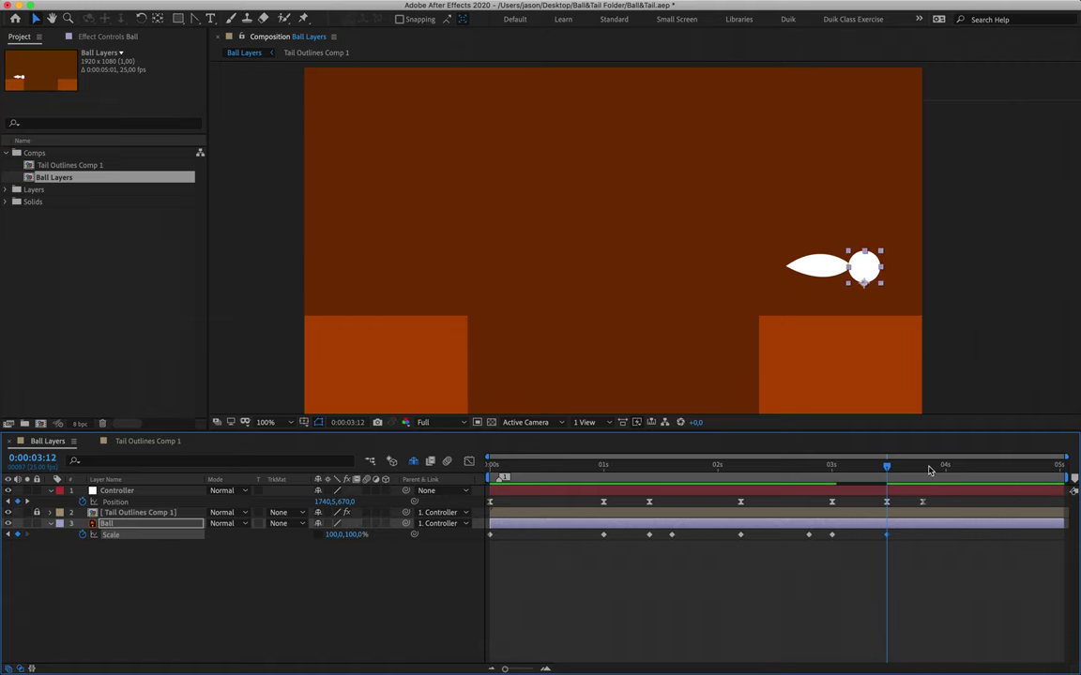
drag(916, 475, 921, 465)
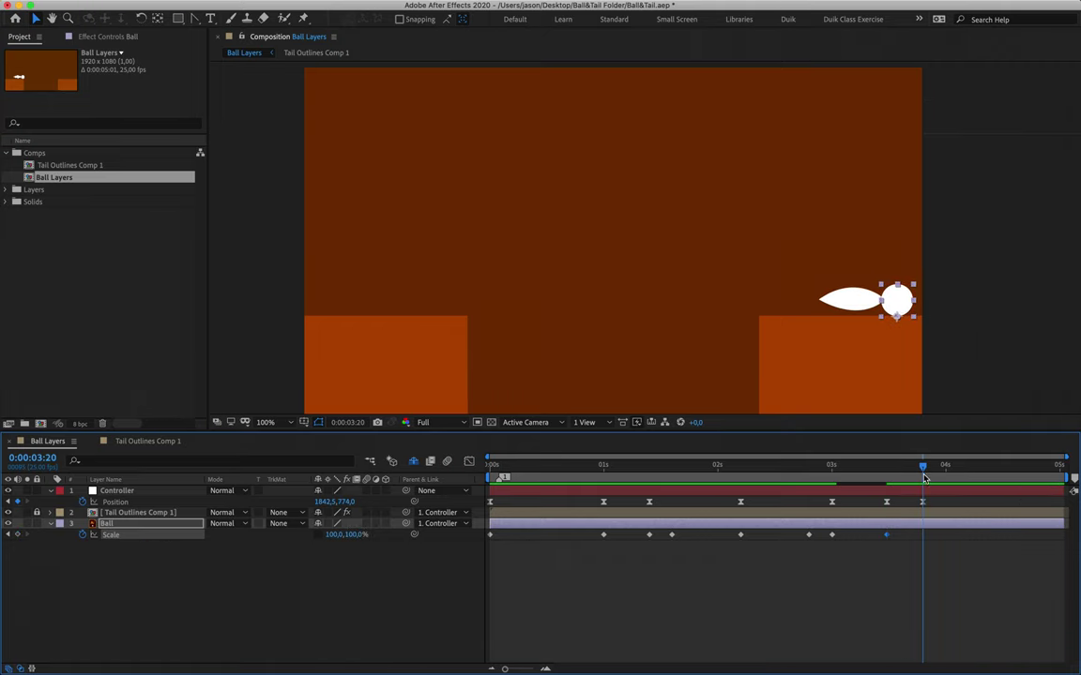
click(333, 535)
text(110)
key(Tab)
text(90)
key(Return)
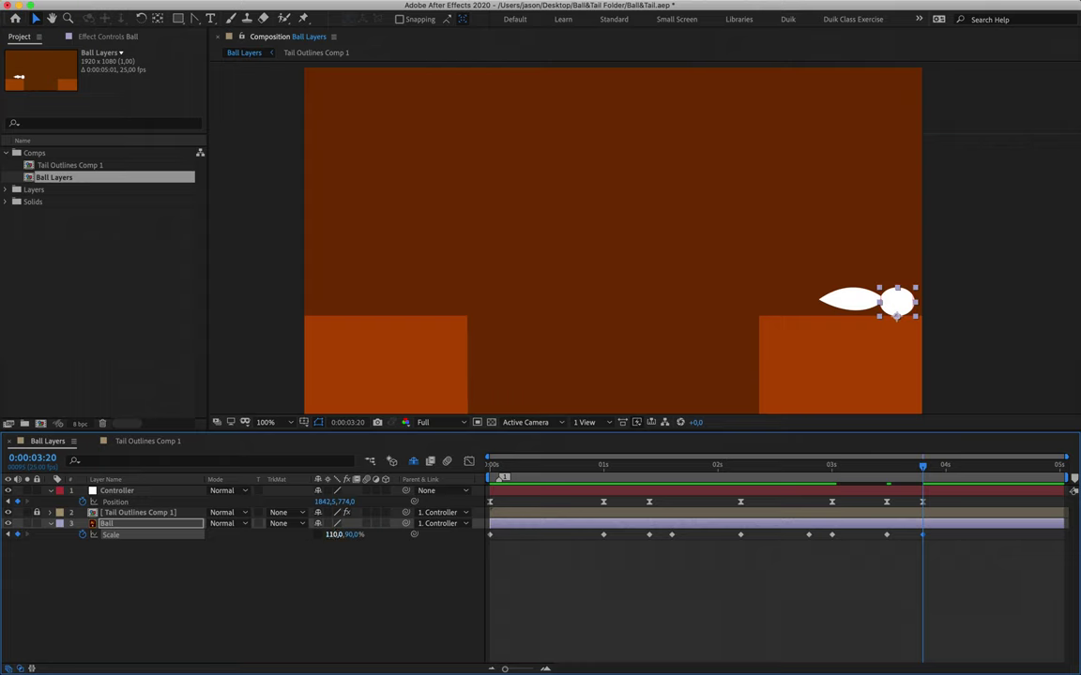
- Return Scale to 100,100% at 4:00, then scrub the squash and play back the hop
key(Page_Down)
key(Page_Down)
key(Page_Down)
key(Page_Down)
key(Page_Down)
click(333, 535)
text(100)
key(Tab)
text(100)
key(Return)
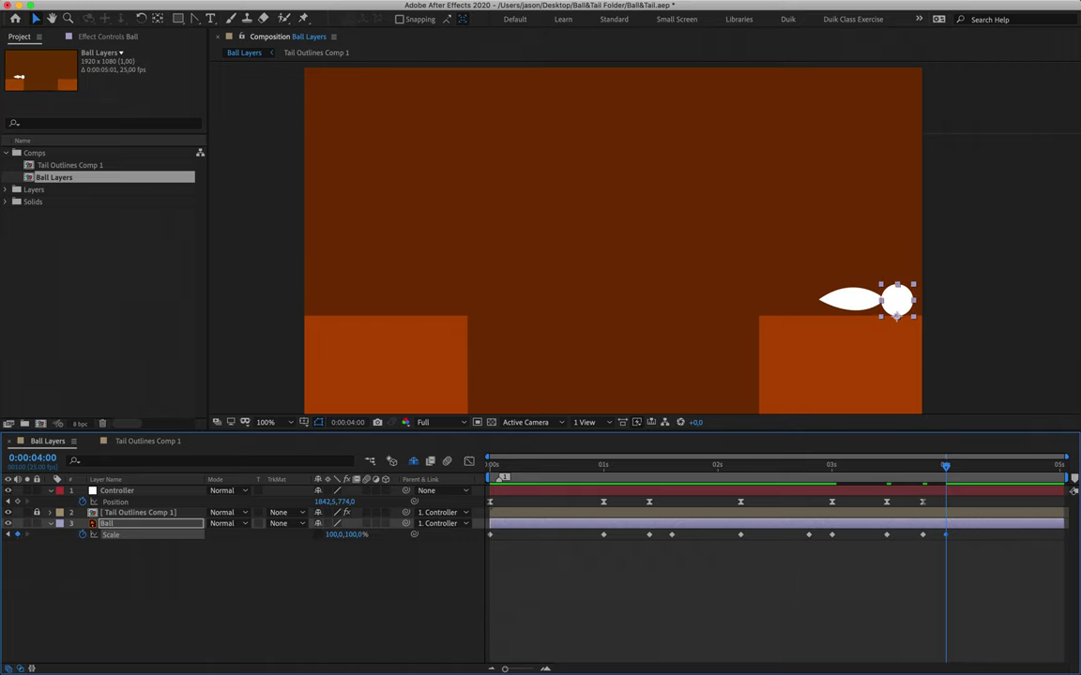
mouse_move(940, 465)
mouse_down()
mouse_move(900, 465)
mouse_move(924, 468)
mouse_up()
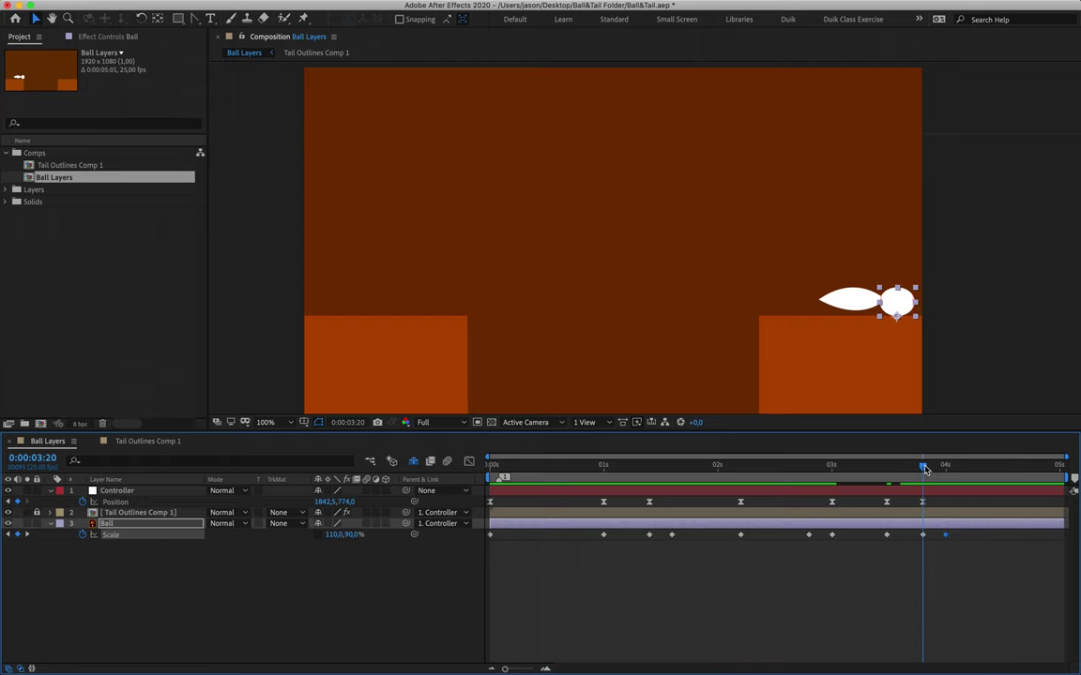
drag(924, 468, 948, 482)
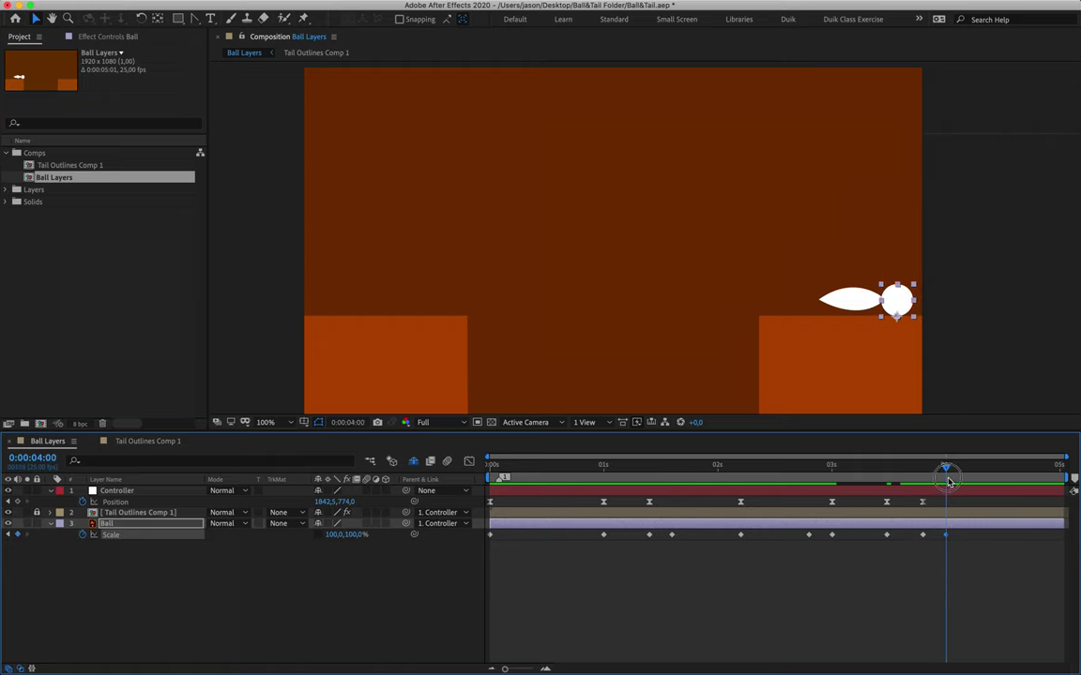
key(space)
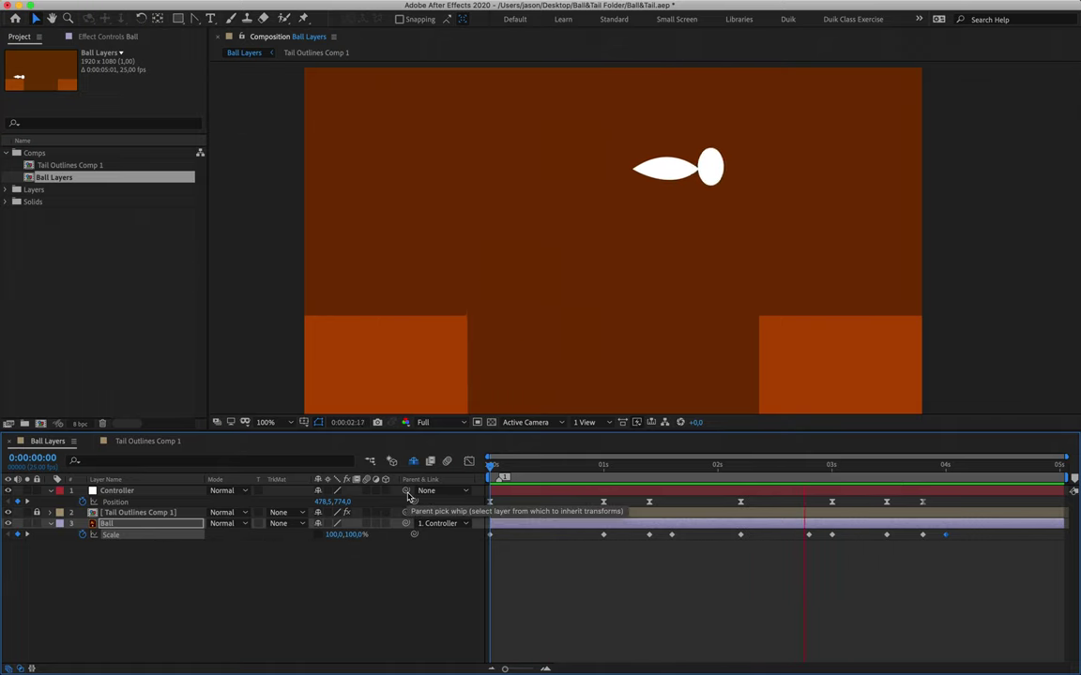
- Step through takeoff, flight, landing and settle, then marquee-select every Ball Scale keyframe
key(space)
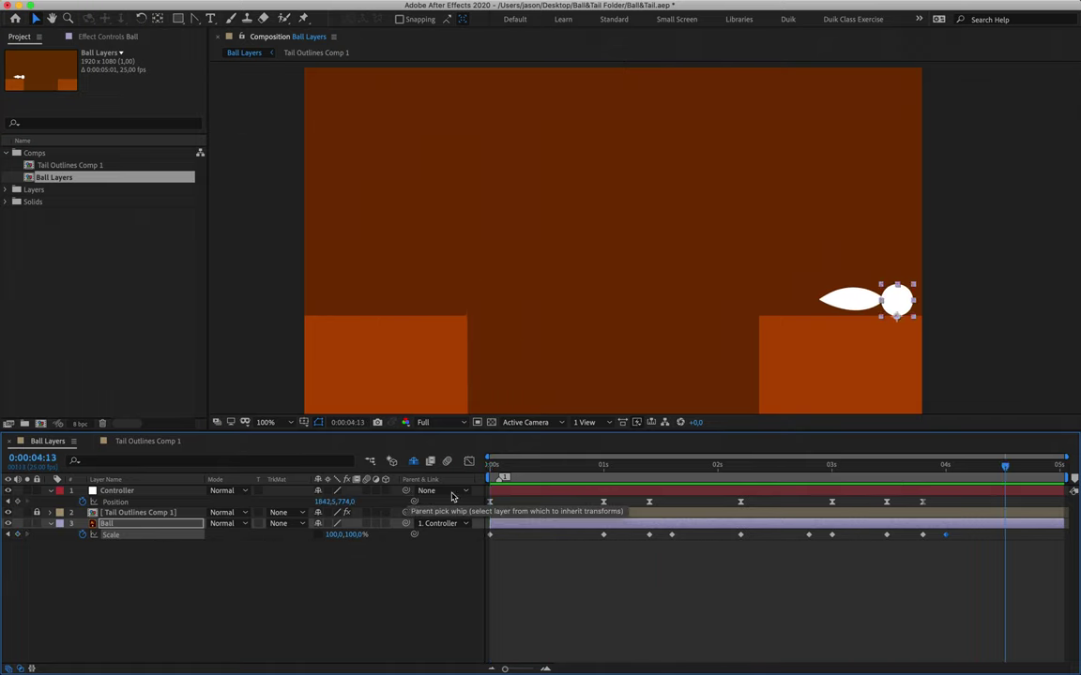
drag(572, 463, 476, 484)
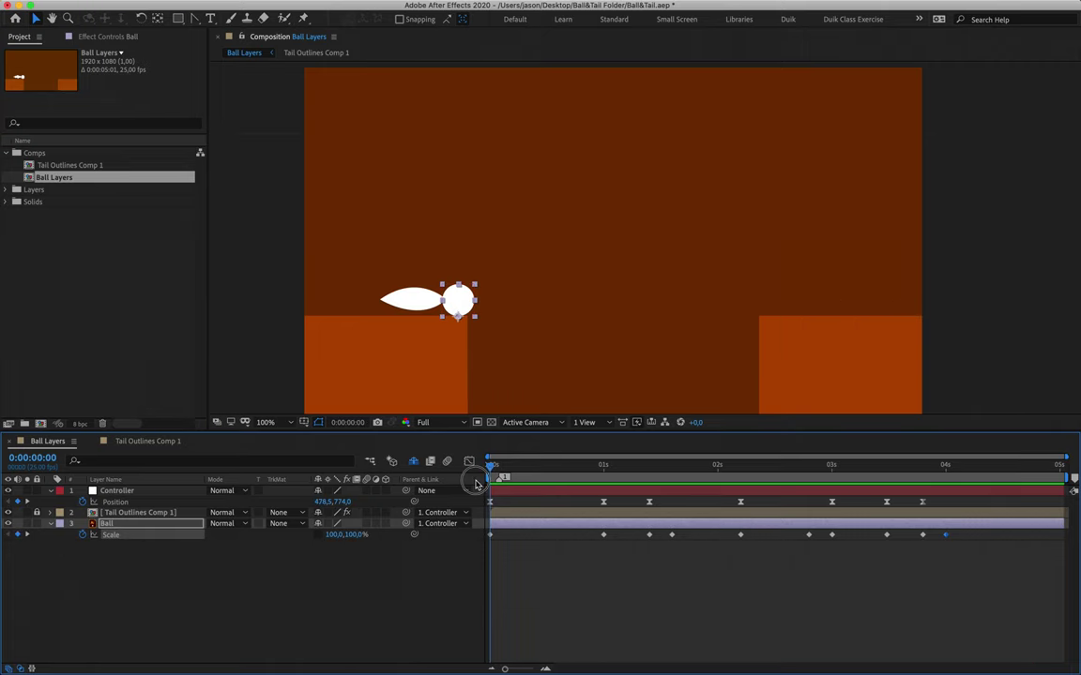
click(604, 465)
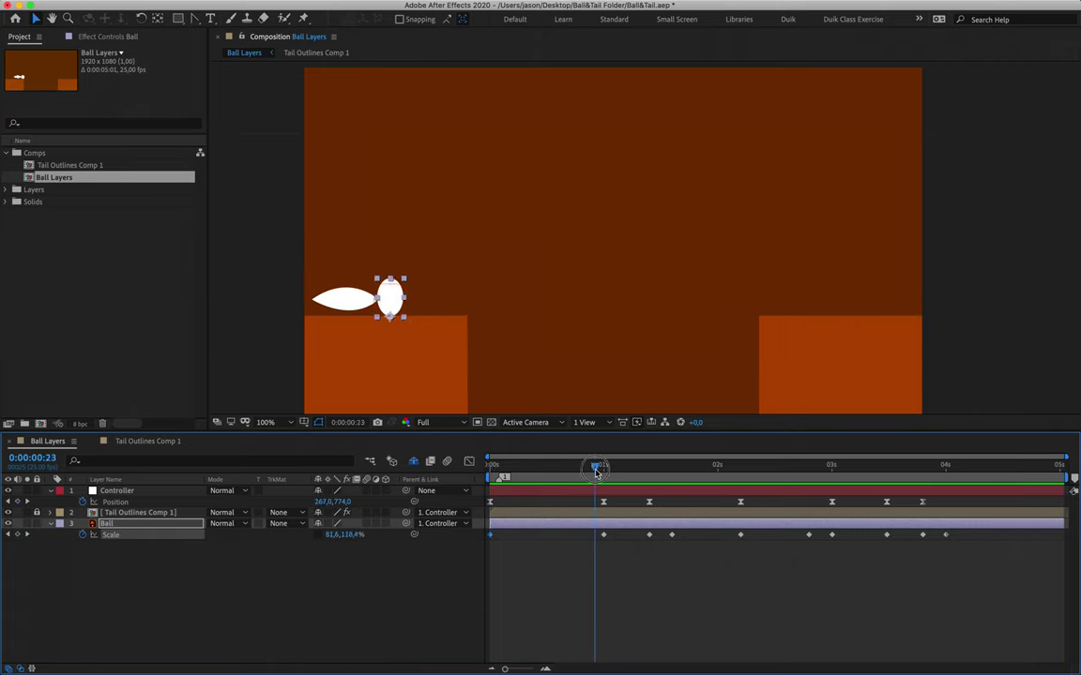
click(603, 535)
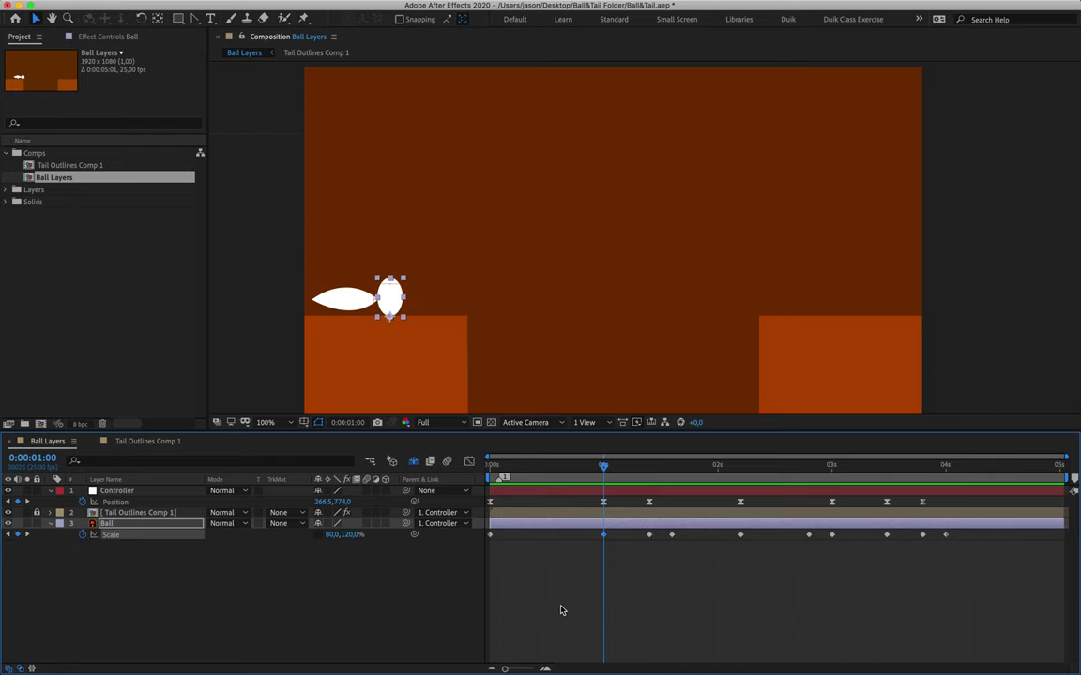
click(646, 465)
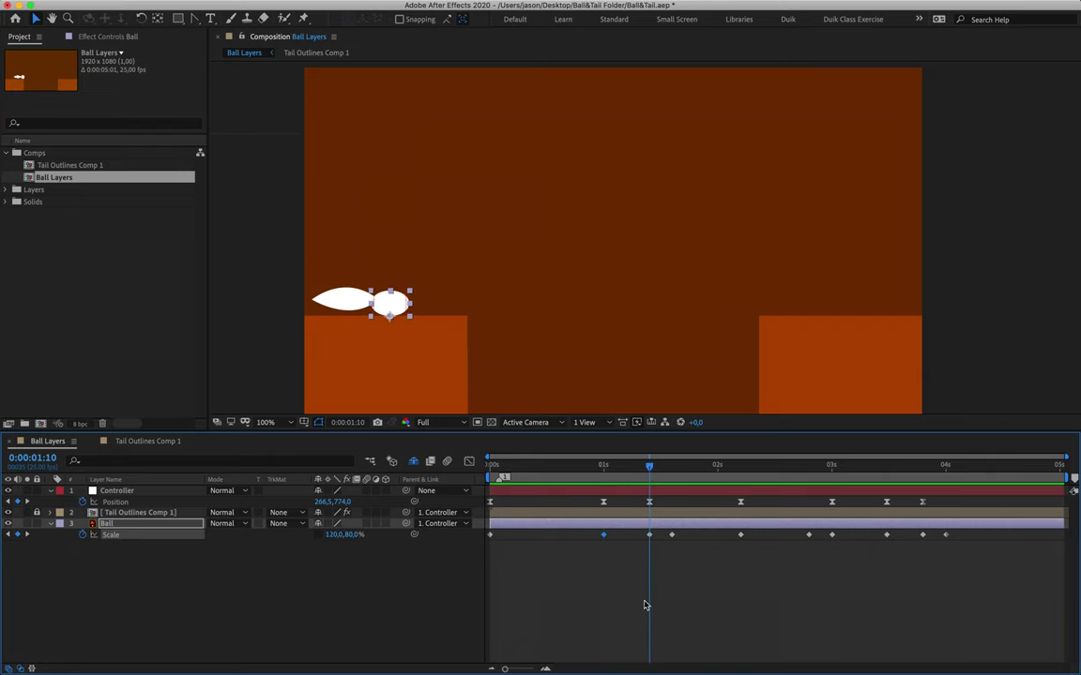
key(Page_Down)
key(Page_Down)
key(Page_Down)
key(Page_Down)
key(Page_Down)
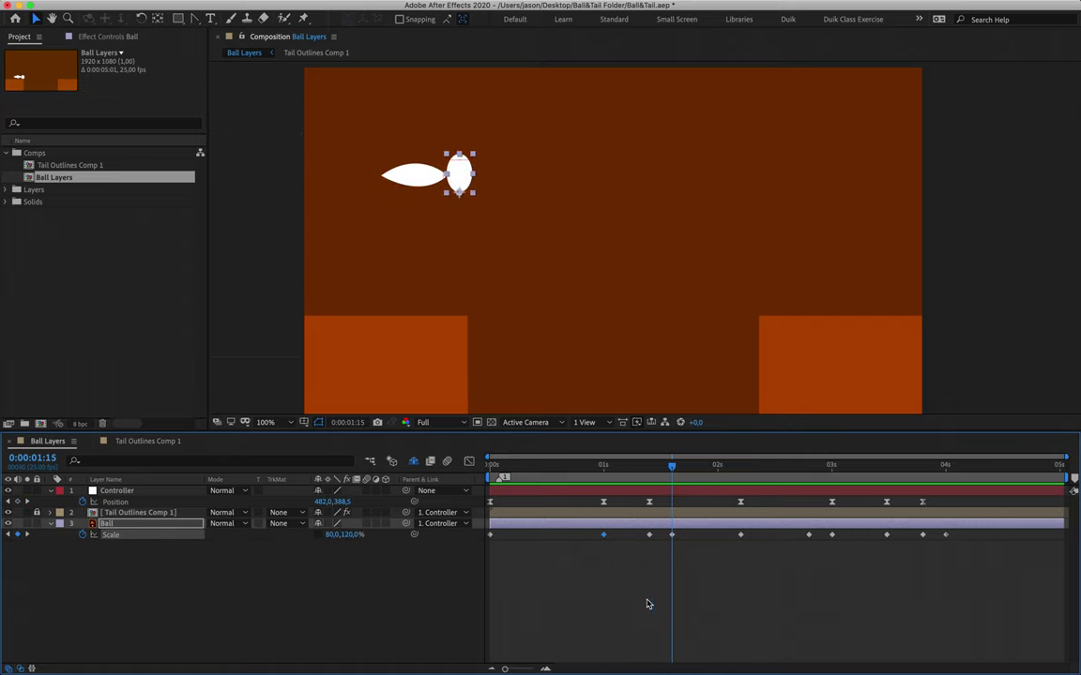
drag(682, 473, 812, 479)
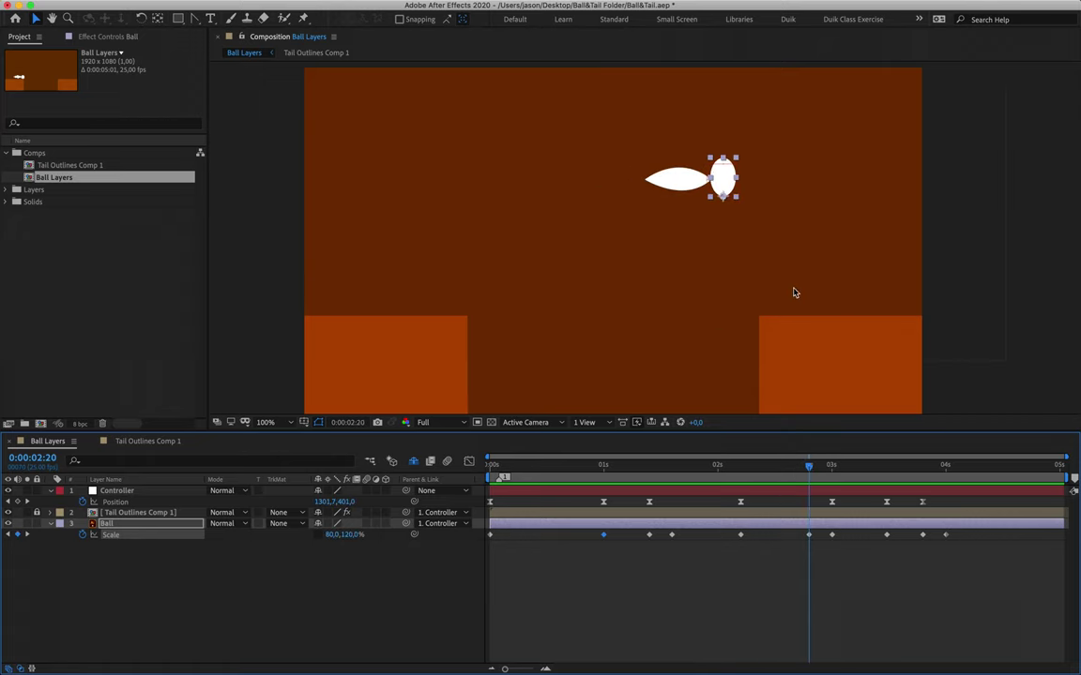
key(Page_Down)
key(Page_Down)
key(Page_Down)
key(Page_Down)
key(Page_Down)
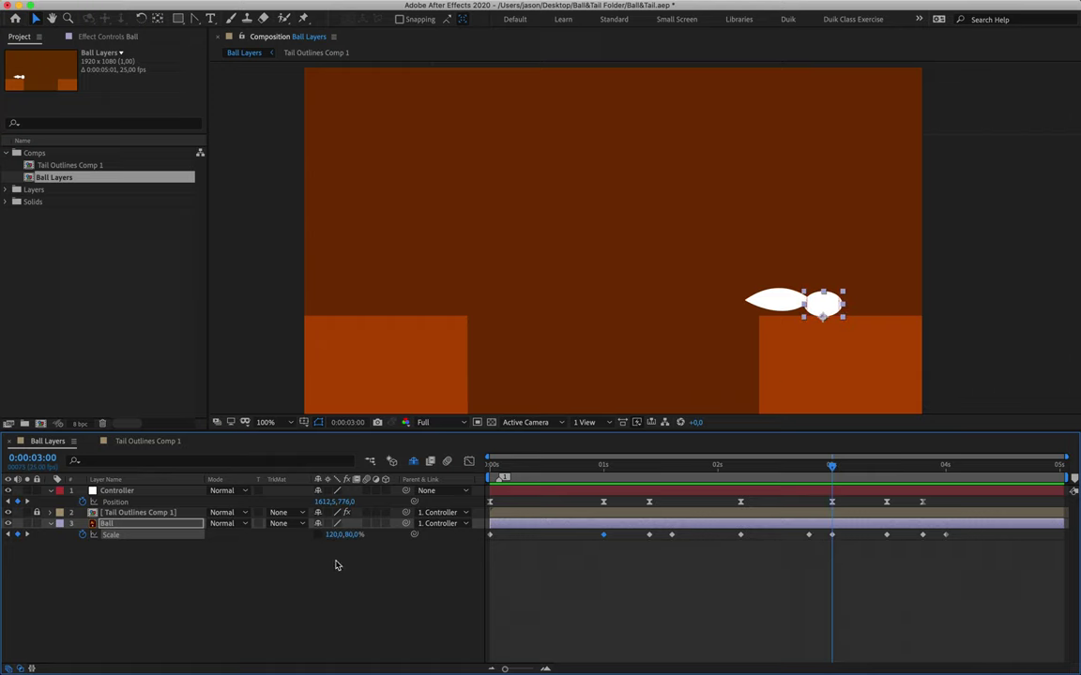
drag(831, 466, 887, 469)
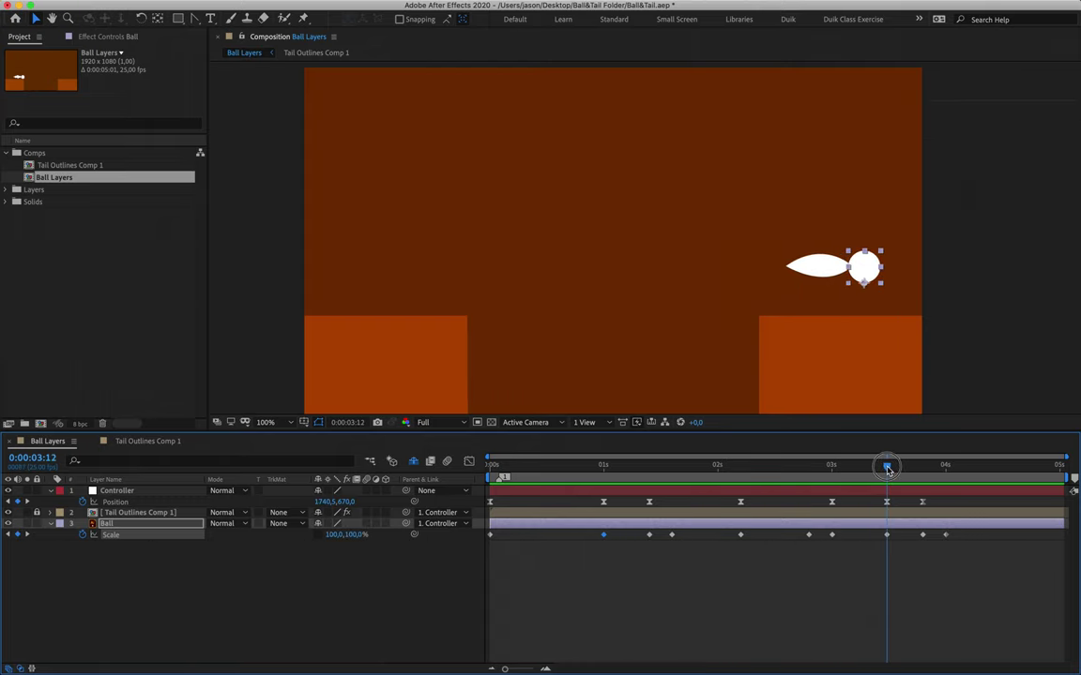
drag(887, 469, 923, 474)
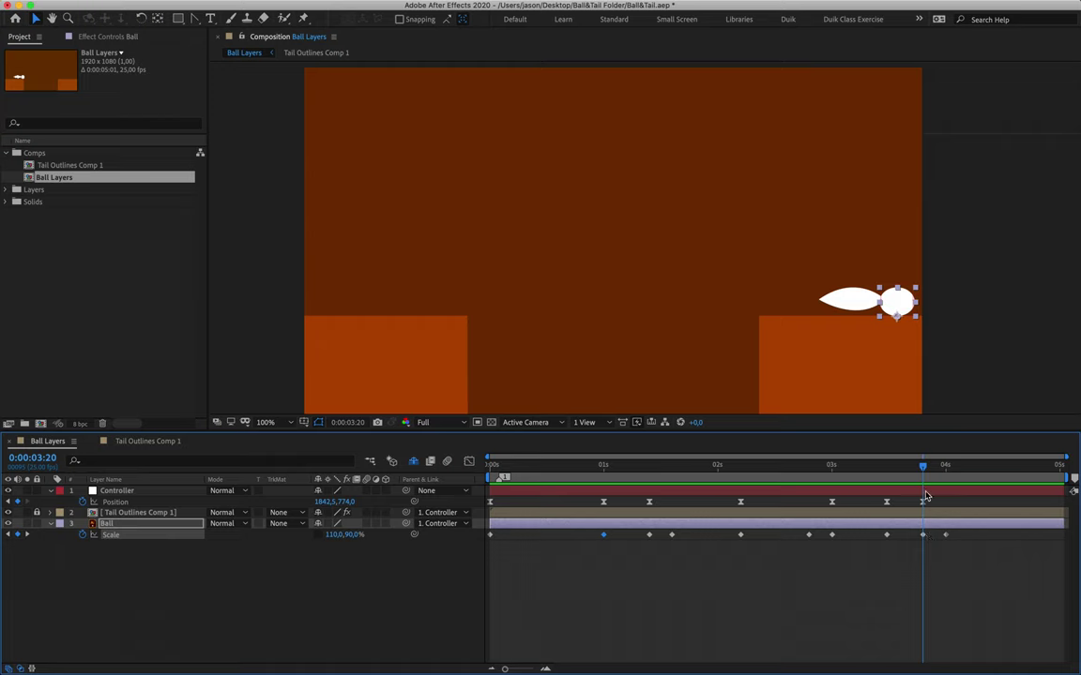
drag(923, 469, 947, 474)
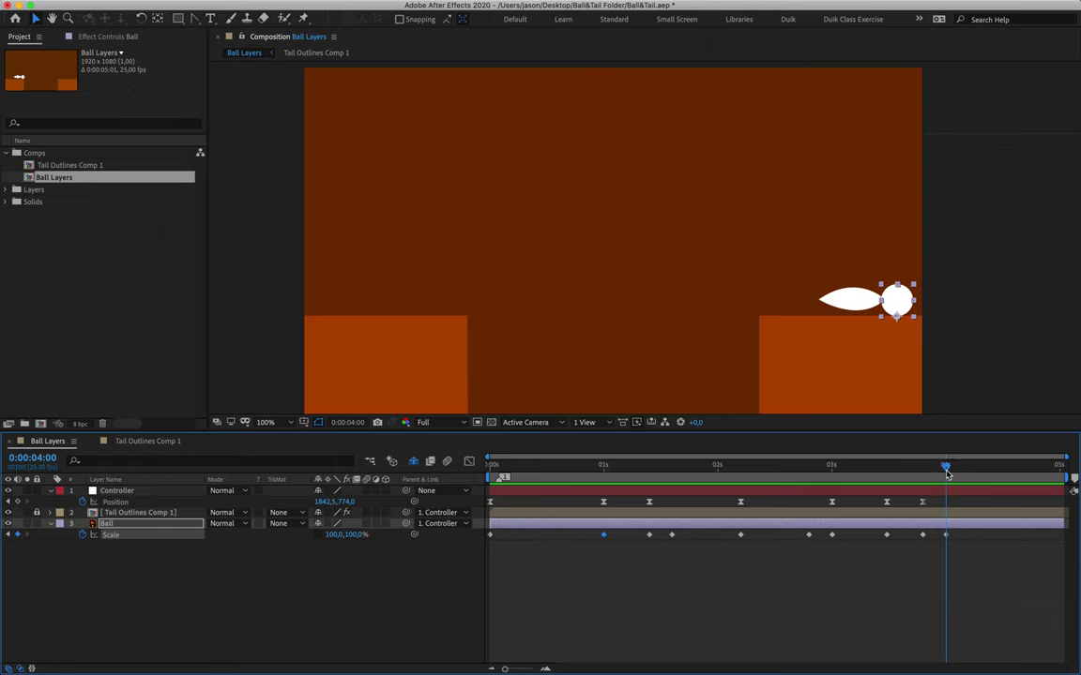
drag(984, 593, 432, 536)
- Apply Keyframe Assistant > Easy Ease to all selected Ball Scale keyframes
right_click(491, 540)
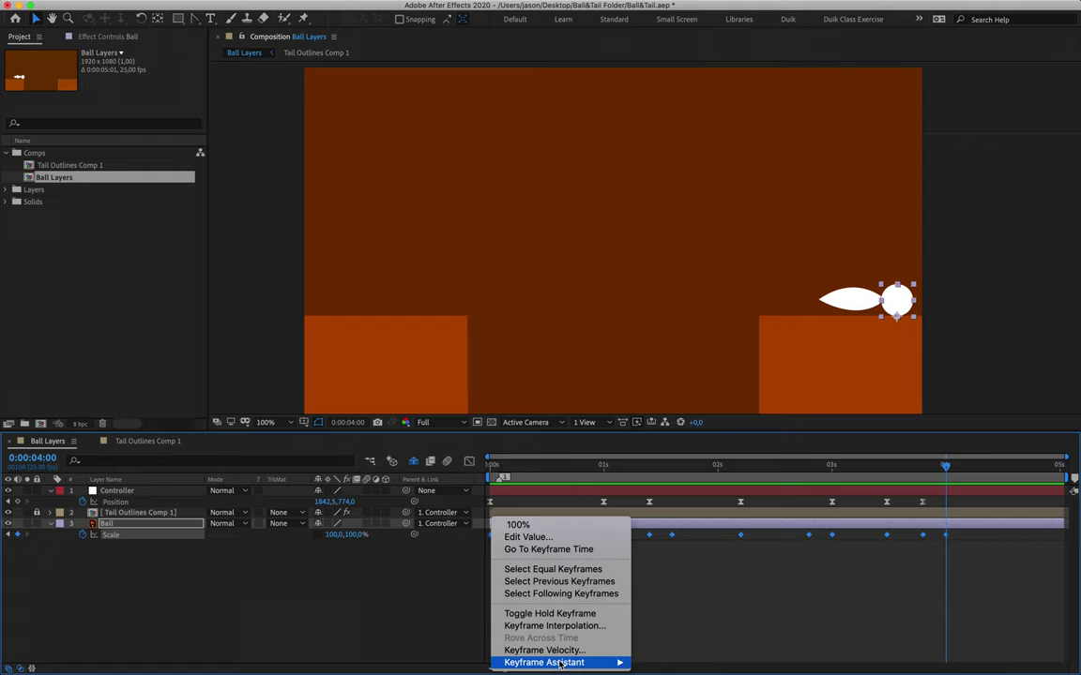
mouse_move(563, 662)
click(676, 589)
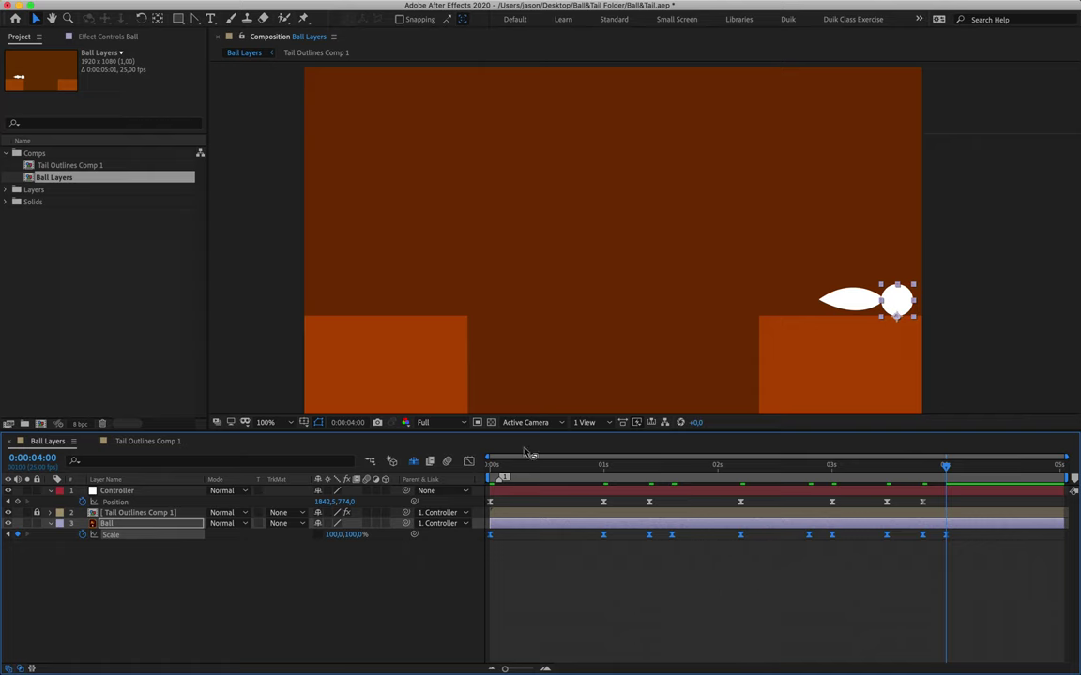
- Show the Scale speed graph and play back the eased animation from the start
key(shift+F3)
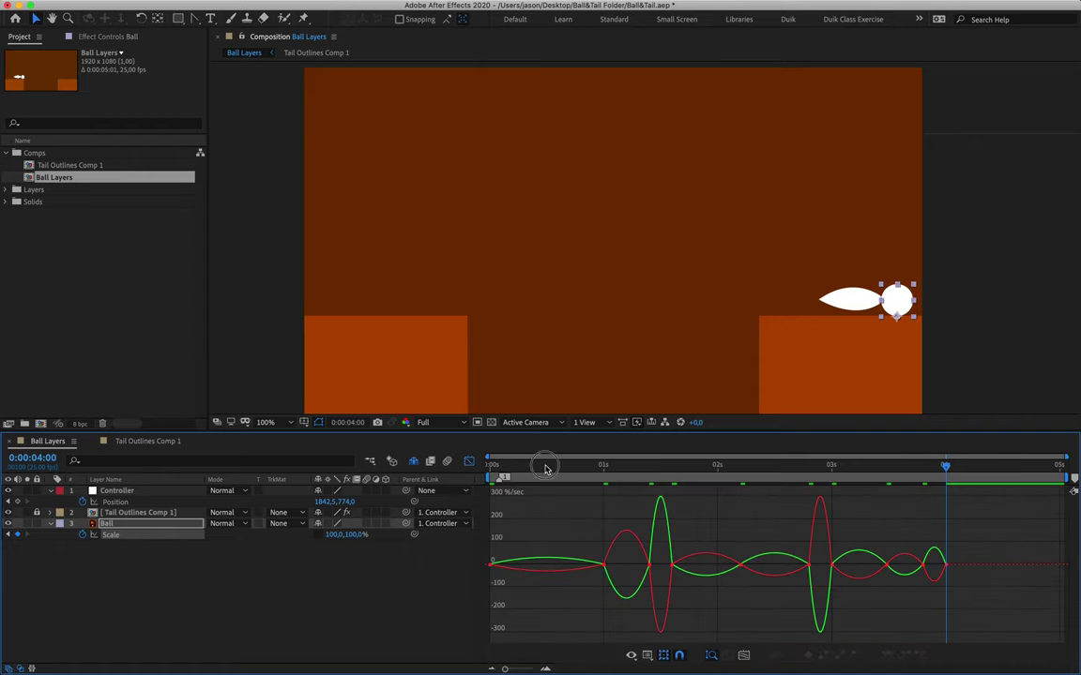
click(477, 466)
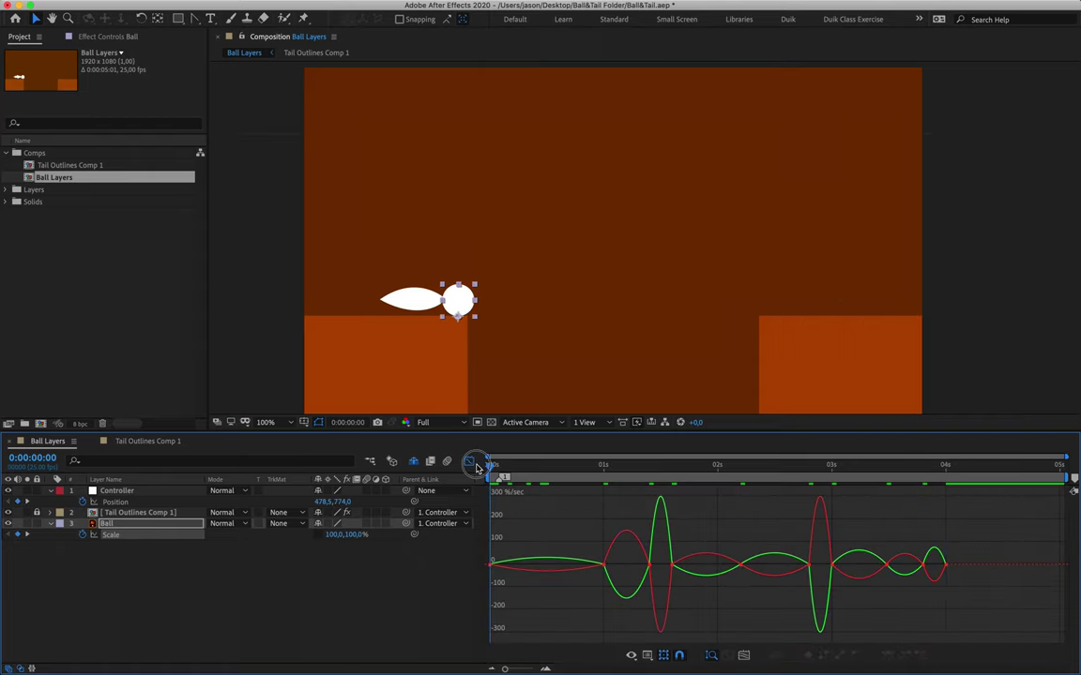
key(space)
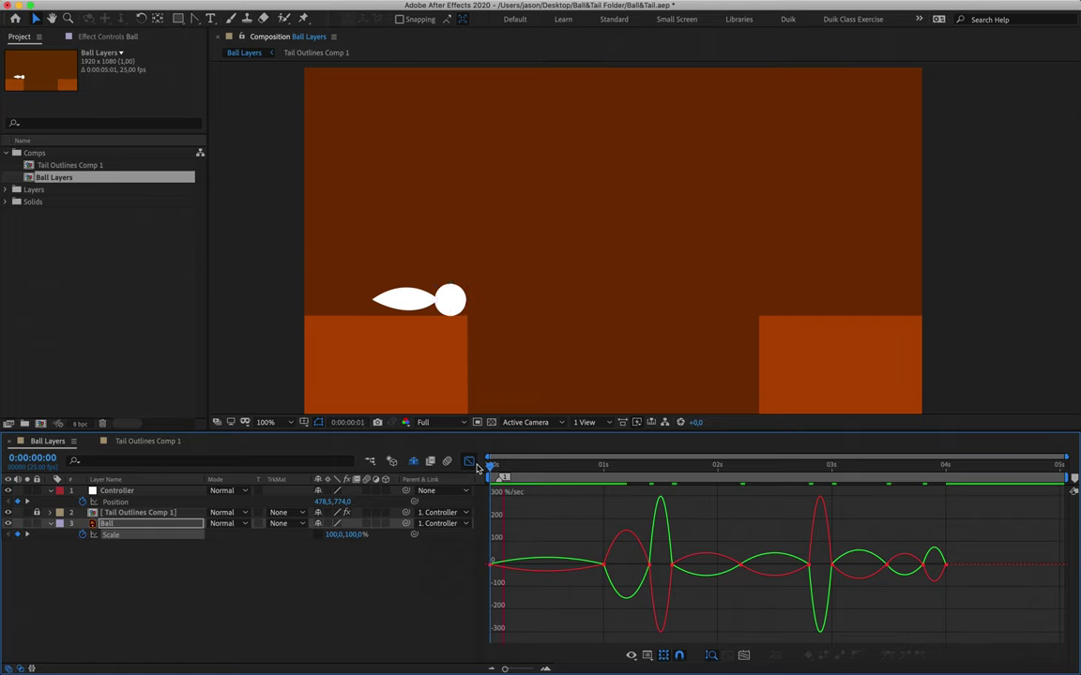
drag(617, 466, 574, 509)
key(space)
- Display the Controller layer's Position speed graph and scrub through the jump
click(469, 462)
click(491, 502)
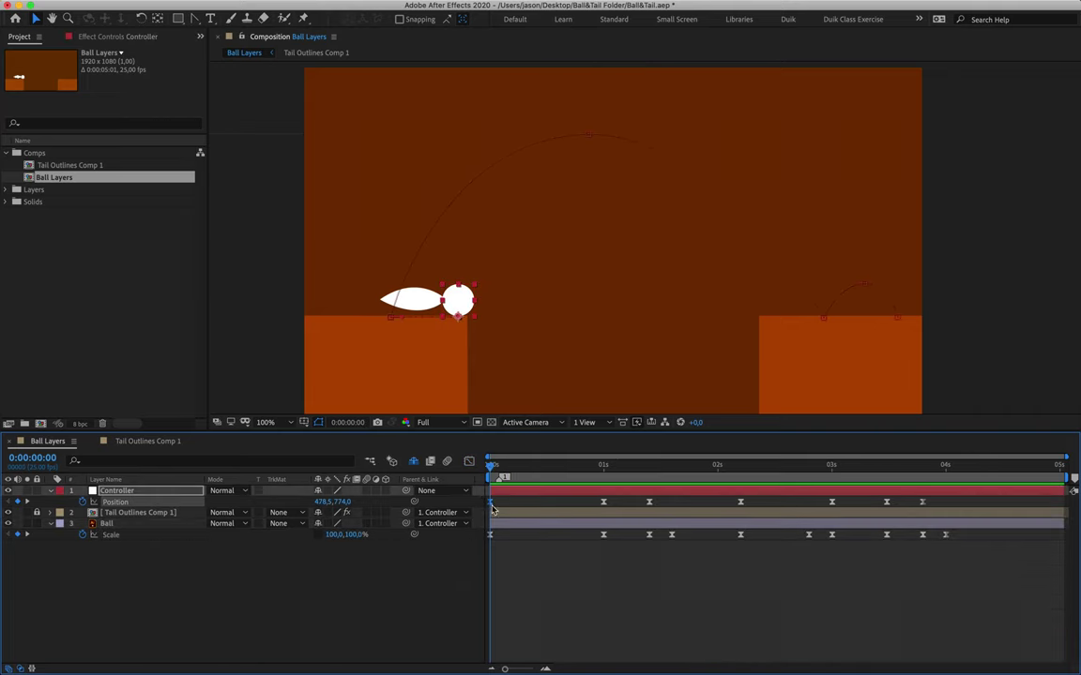
click(469, 461)
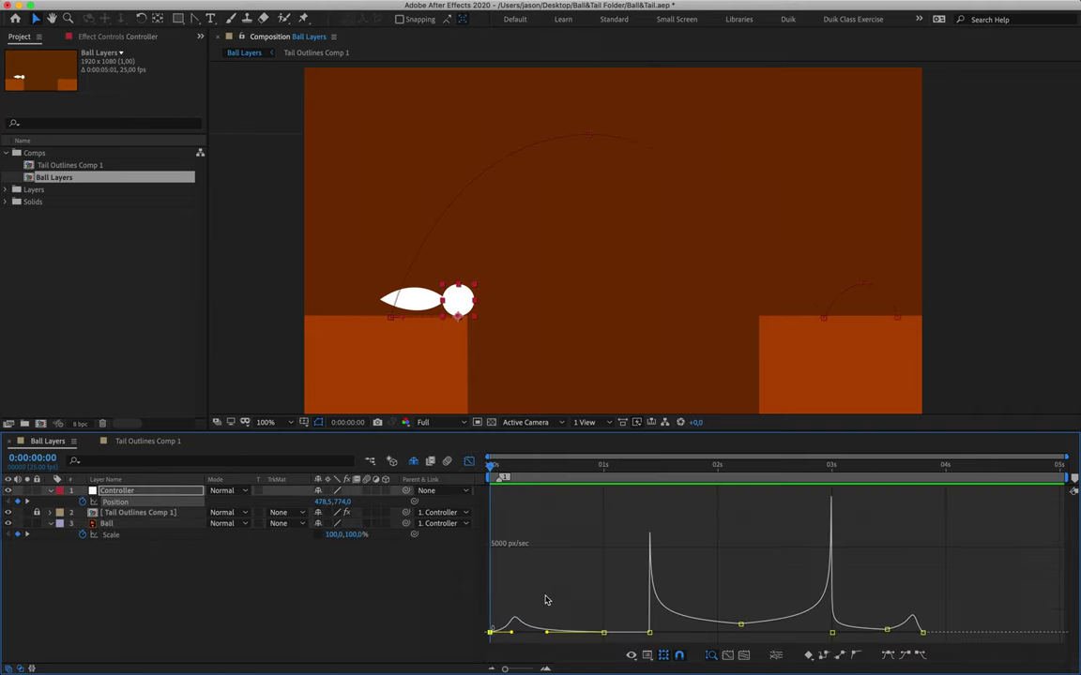
drag(500, 466, 912, 509)
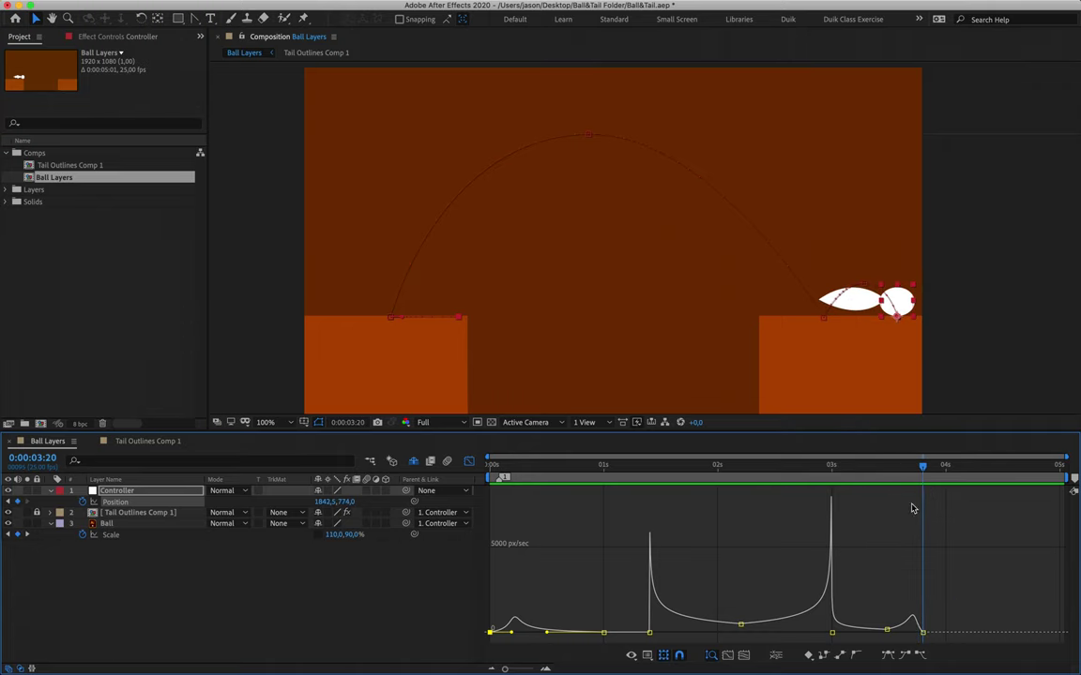
- Show the Ball's Scale speed graph and lengthen the easing into the 1-second keyframe
click(466, 460)
click(488, 522)
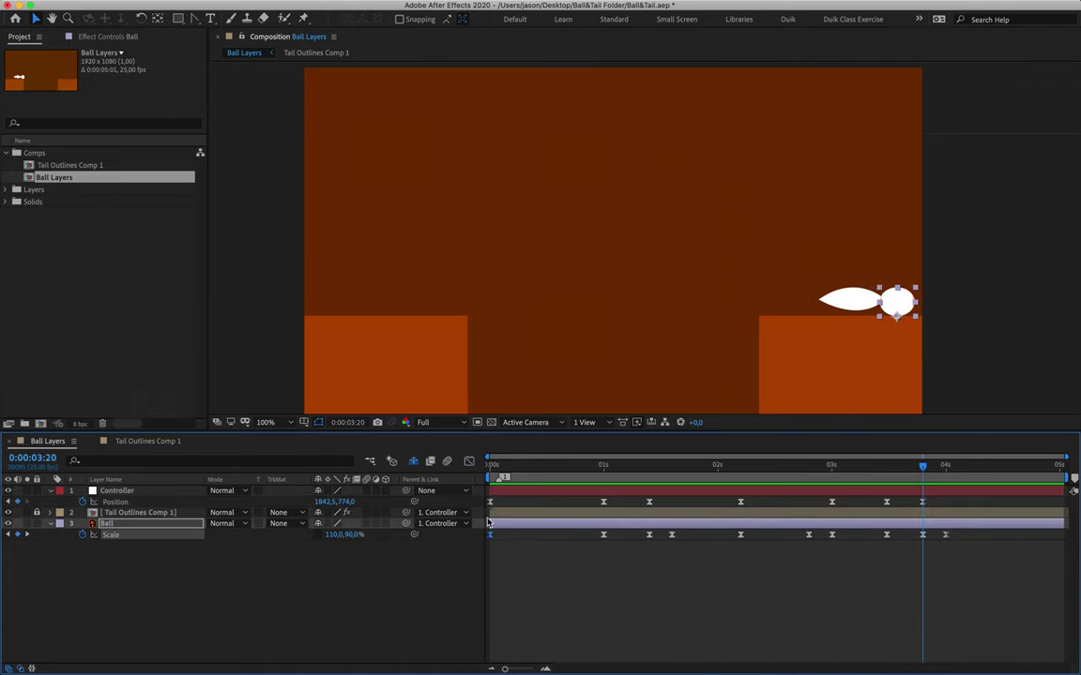
click(469, 461)
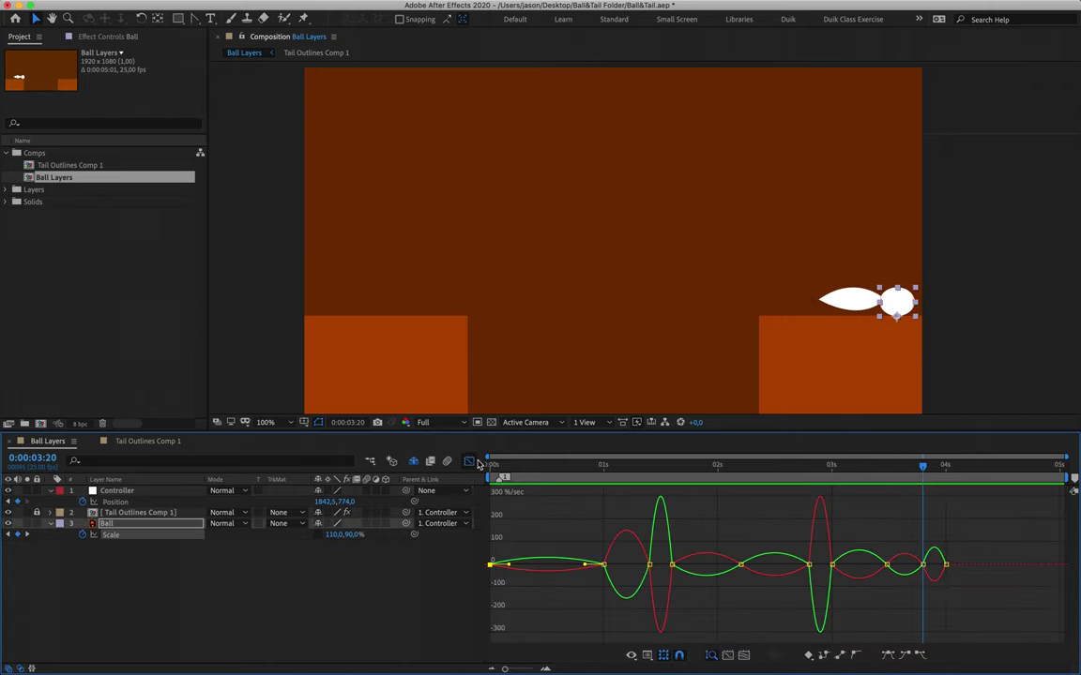
click(545, 465)
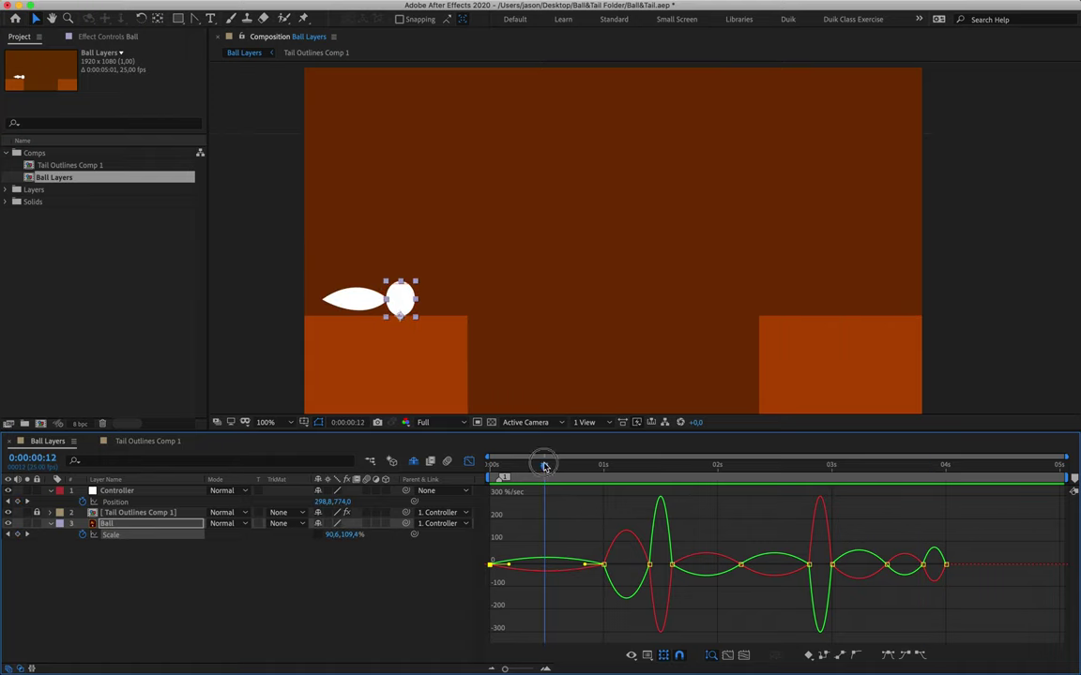
click(605, 563)
drag(604, 430, 601, 300)
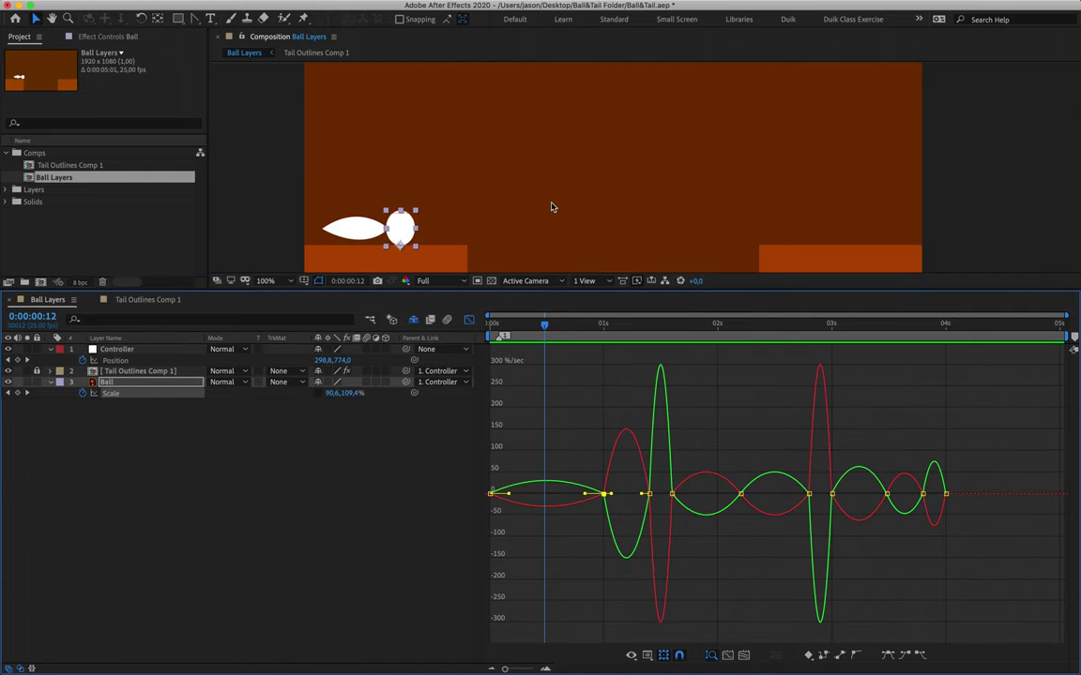
drag(533, 205, 544, 193)
drag(584, 497, 537, 497)
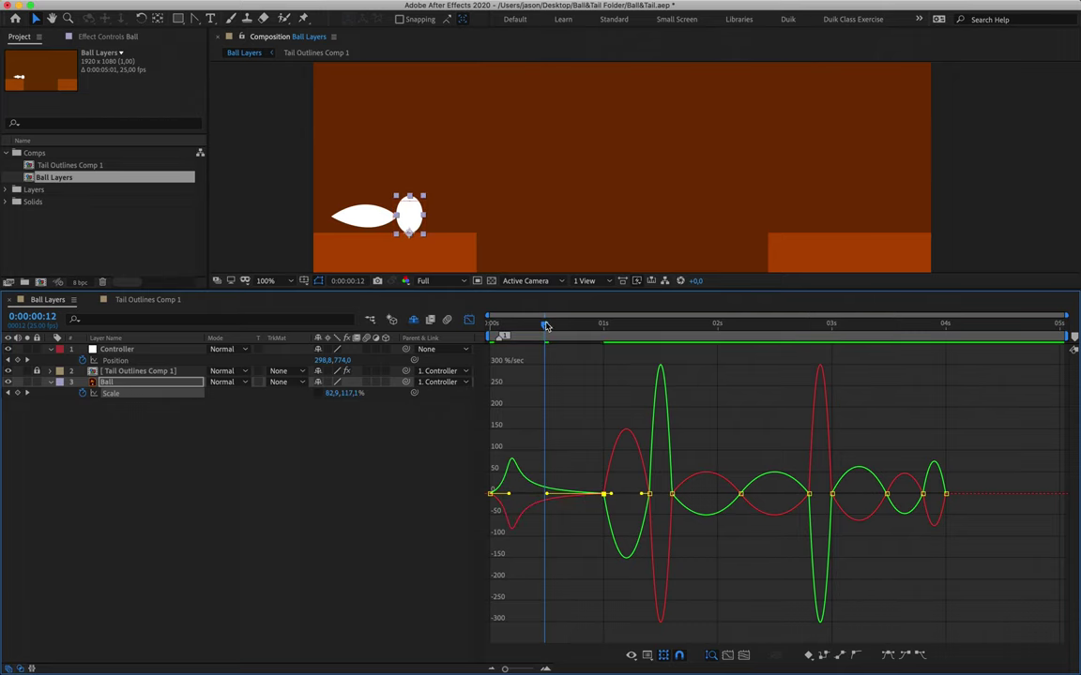
drag(545, 325, 476, 330)
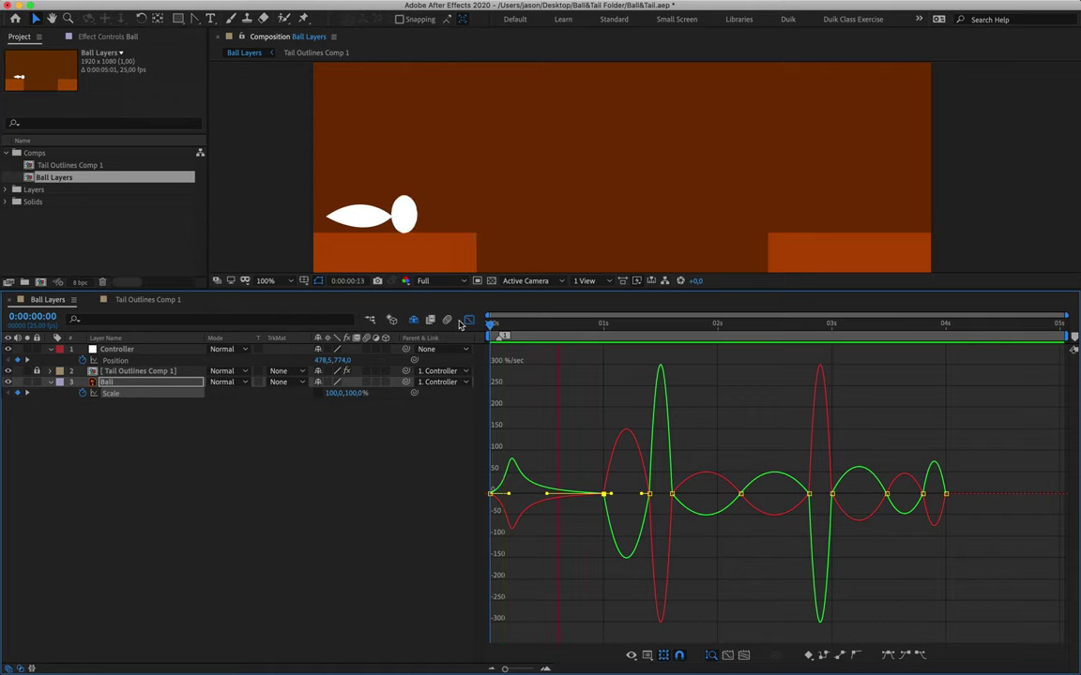
key(space)
key(space)
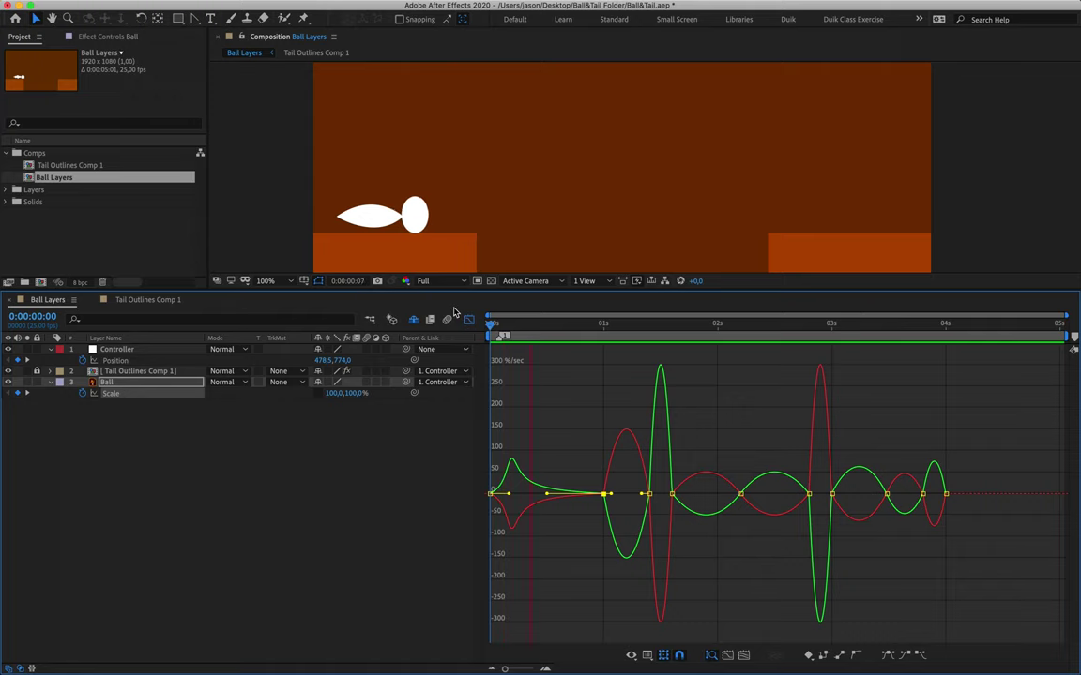
key(space)
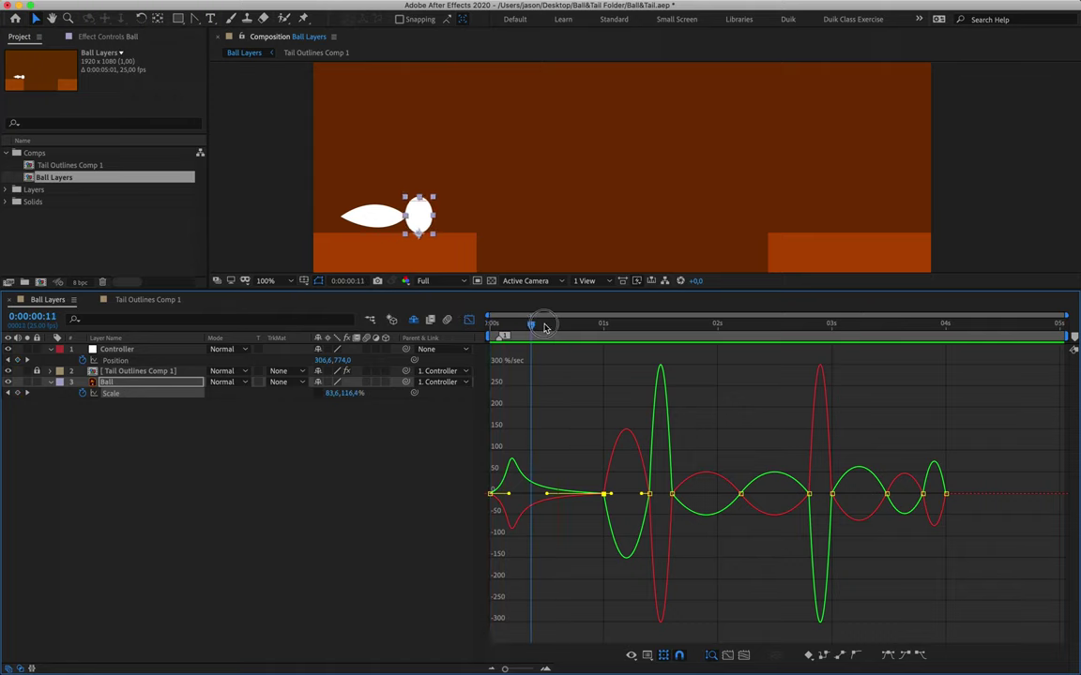
key(space)
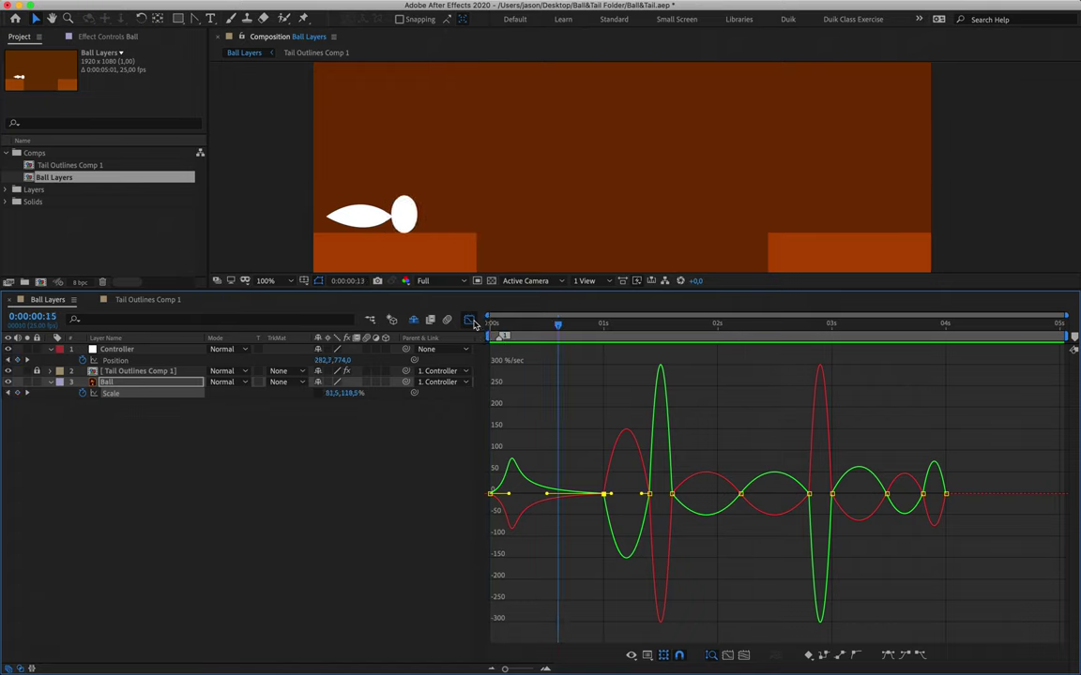
- Lengthen the incoming easing of the 1:10 Scale keyframe and preview the takeoff
click(592, 328)
drag(600, 338, 603, 398)
mouse_move(601, 335)
mouse_down()
mouse_move(654, 334)
mouse_move(604, 330)
mouse_up()
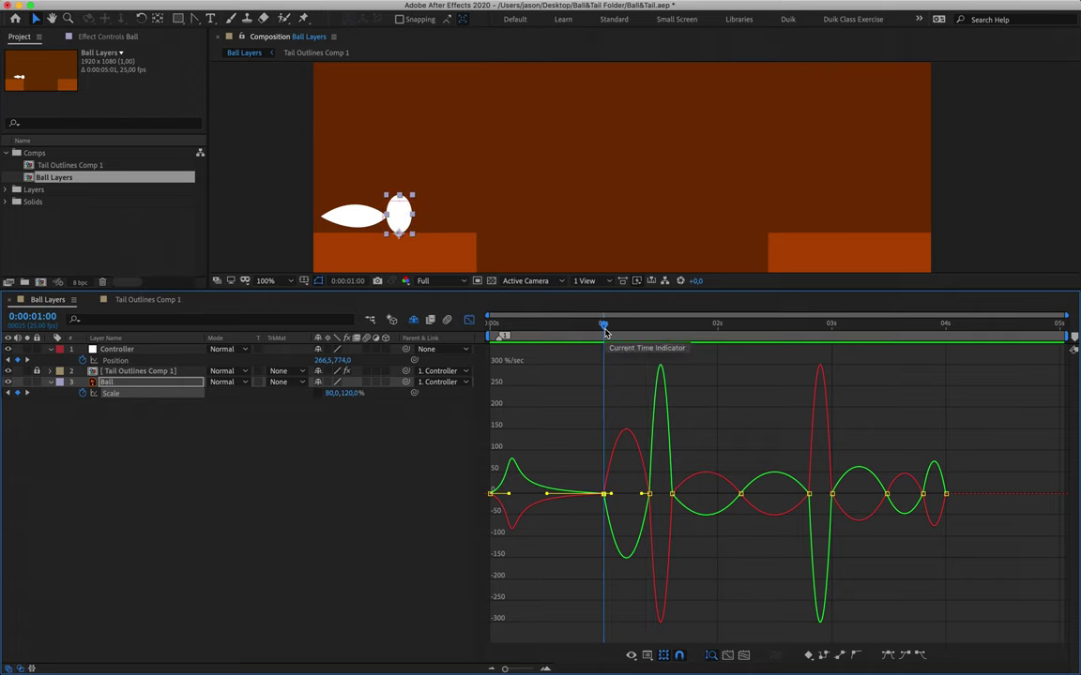
click(645, 495)
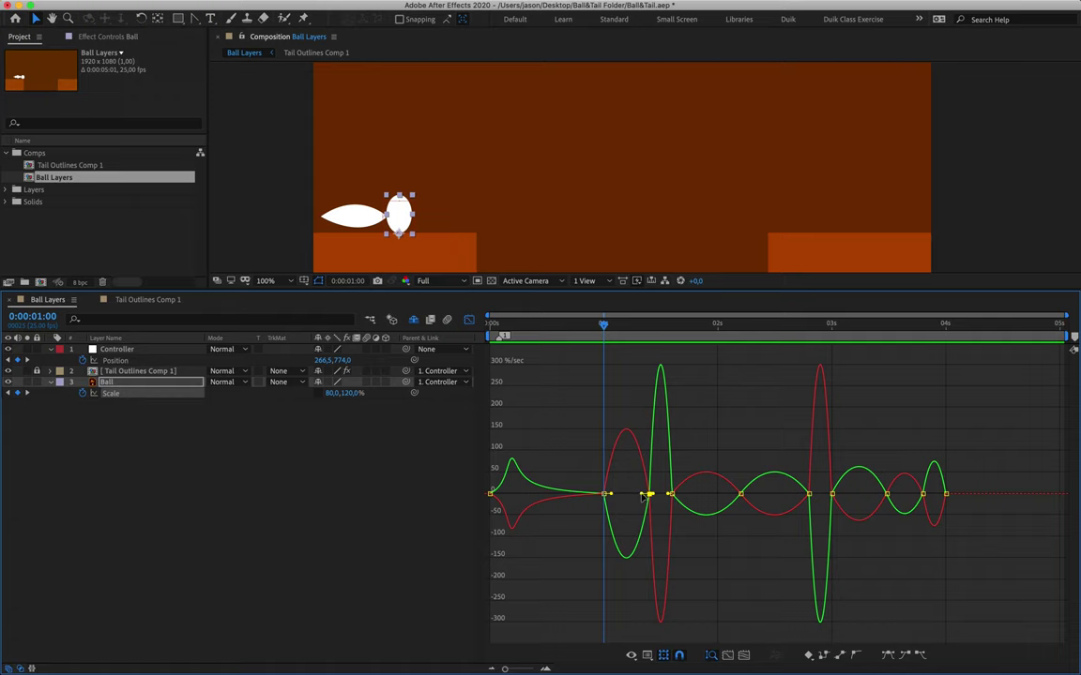
click(648, 328)
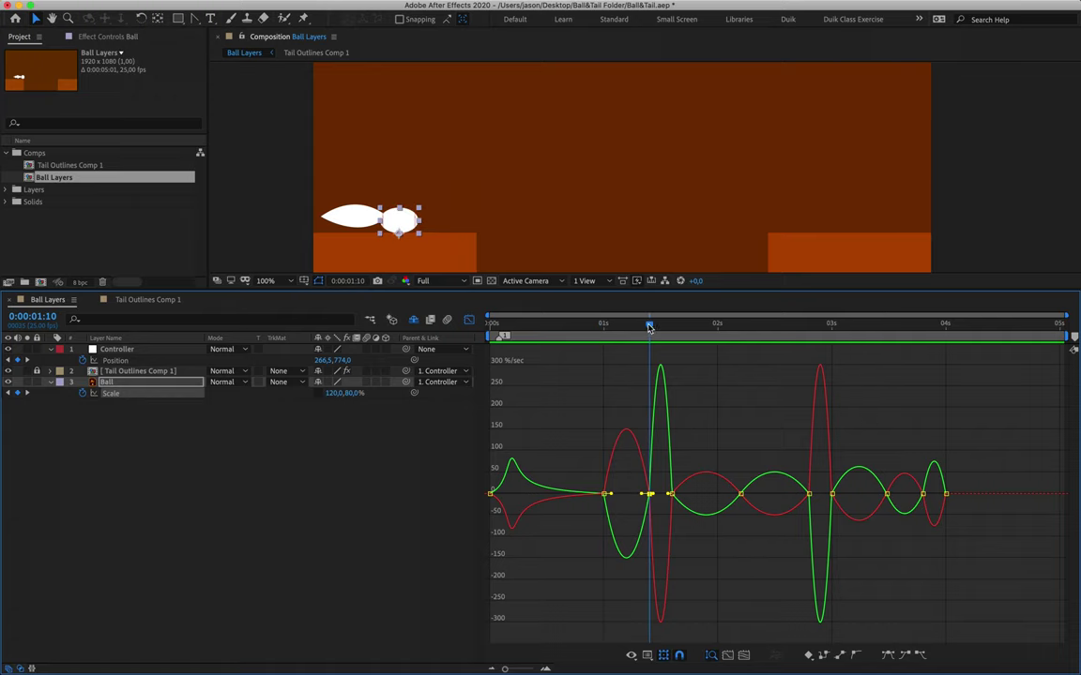
mouse_move(645, 497)
mouse_down()
mouse_move(621, 495)
mouse_move(630, 495)
mouse_up()
click(586, 326)
key(space)
key(space)
- Soften the outgoing easing after the 1-second Scale keyframe and replay the takeoff
drag(588, 330, 603, 334)
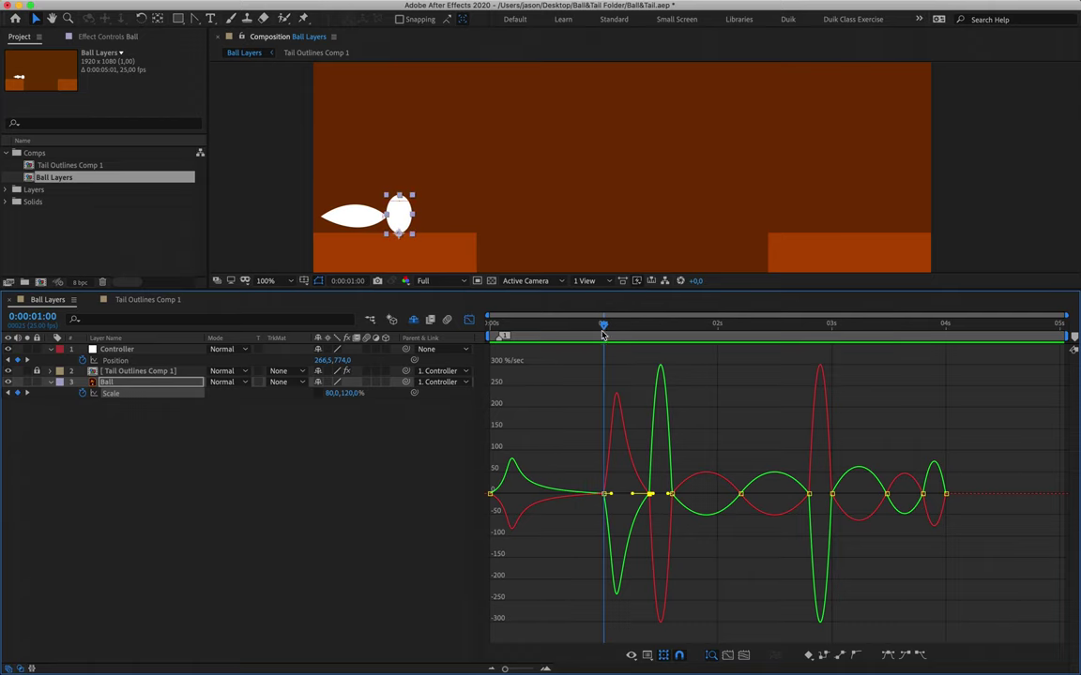
click(610, 495)
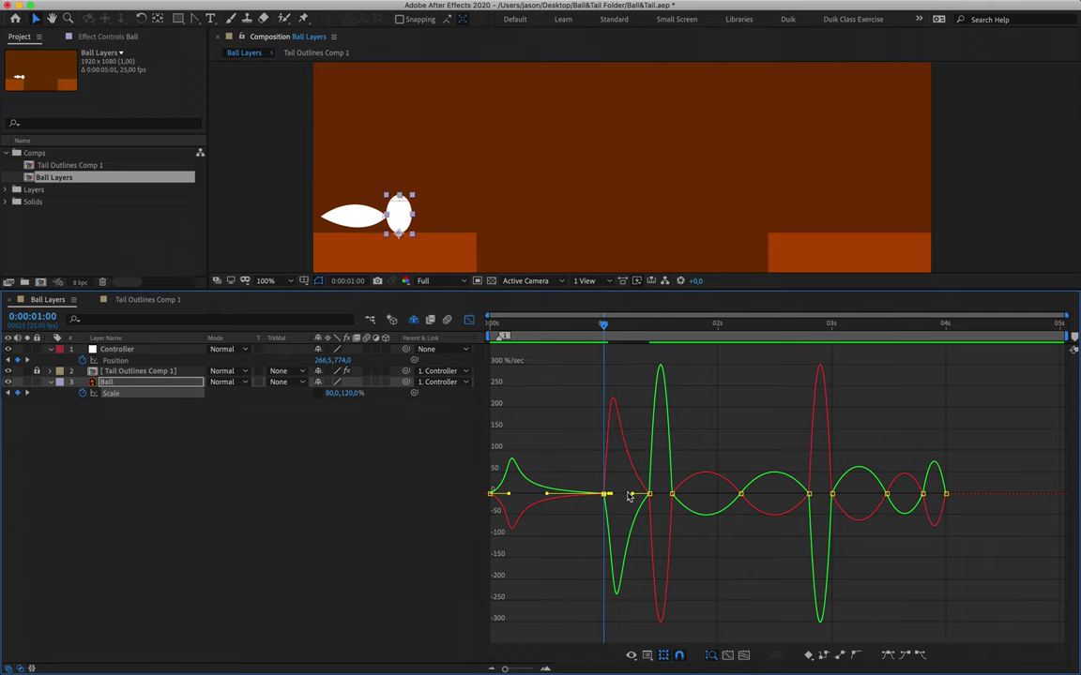
drag(611, 497, 630, 507)
key(space)
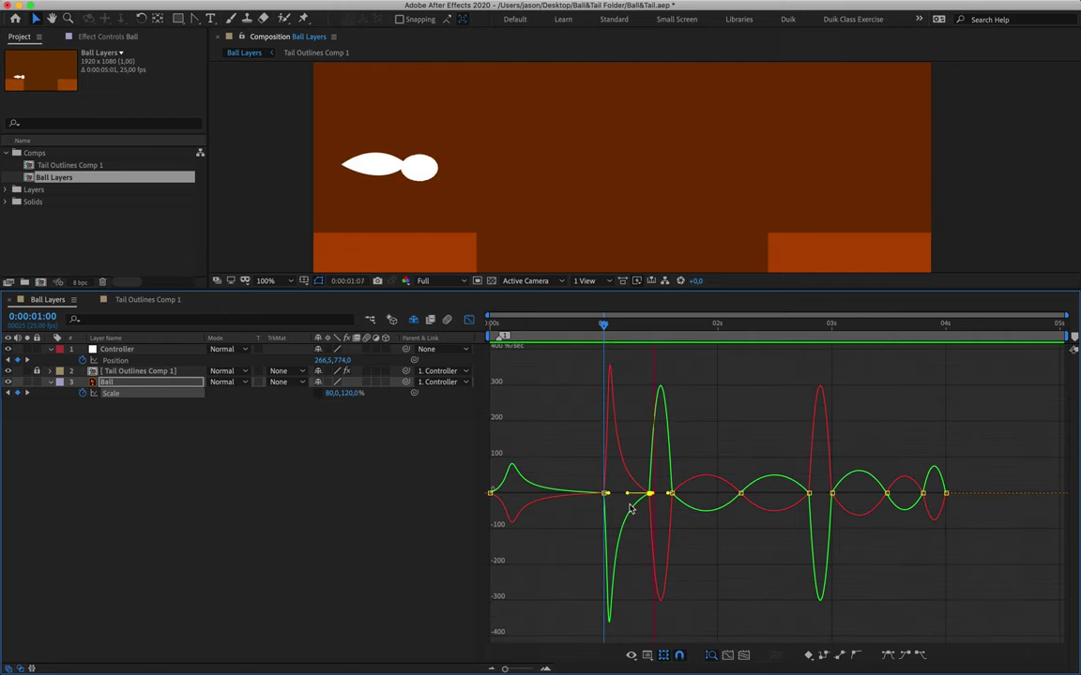
click(586, 324)
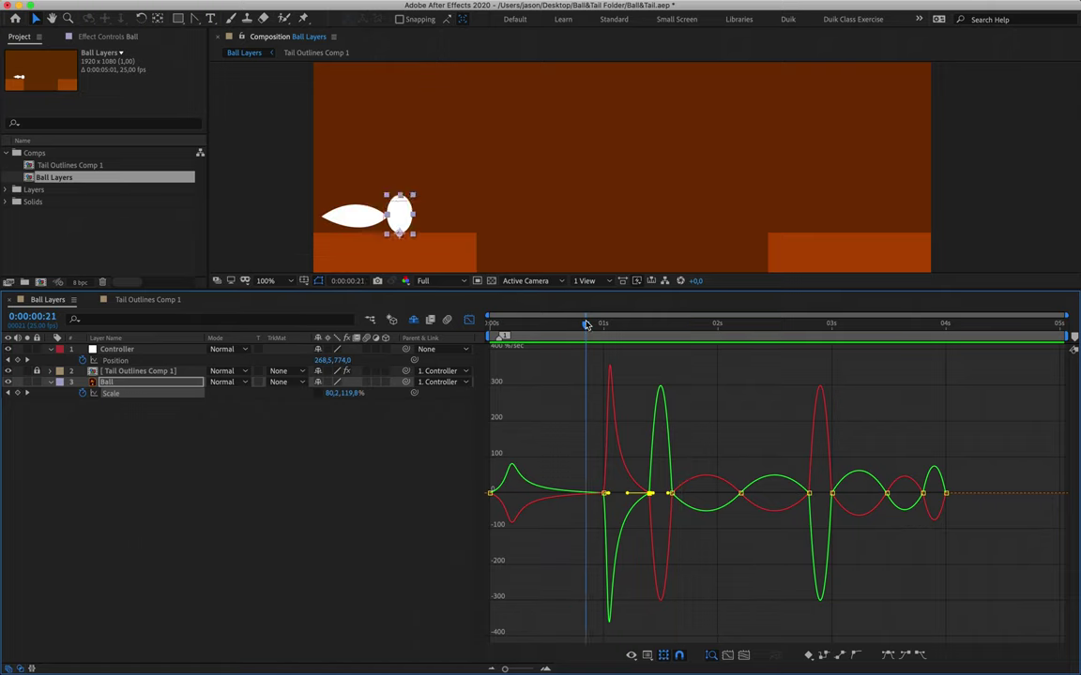
key(space)
mouse_move(662, 323)
mouse_down()
mouse_move(757, 323)
mouse_move(666, 324)
mouse_move(648, 338)
mouse_up()
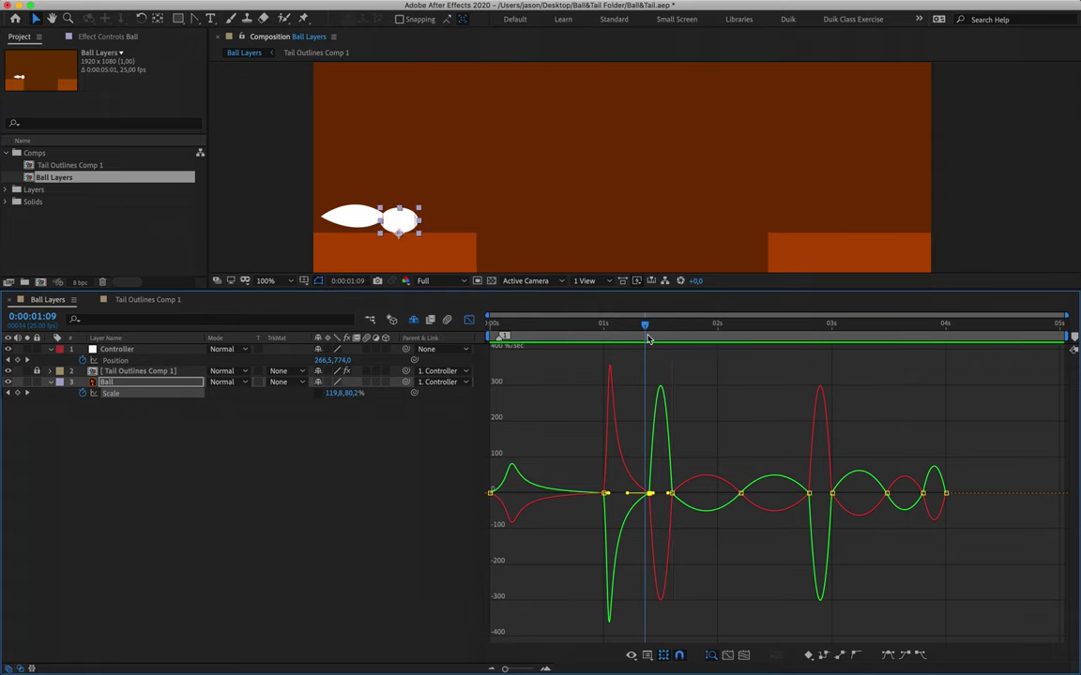
drag(649, 161, 646, 216)
drag(634, 287, 652, 422)
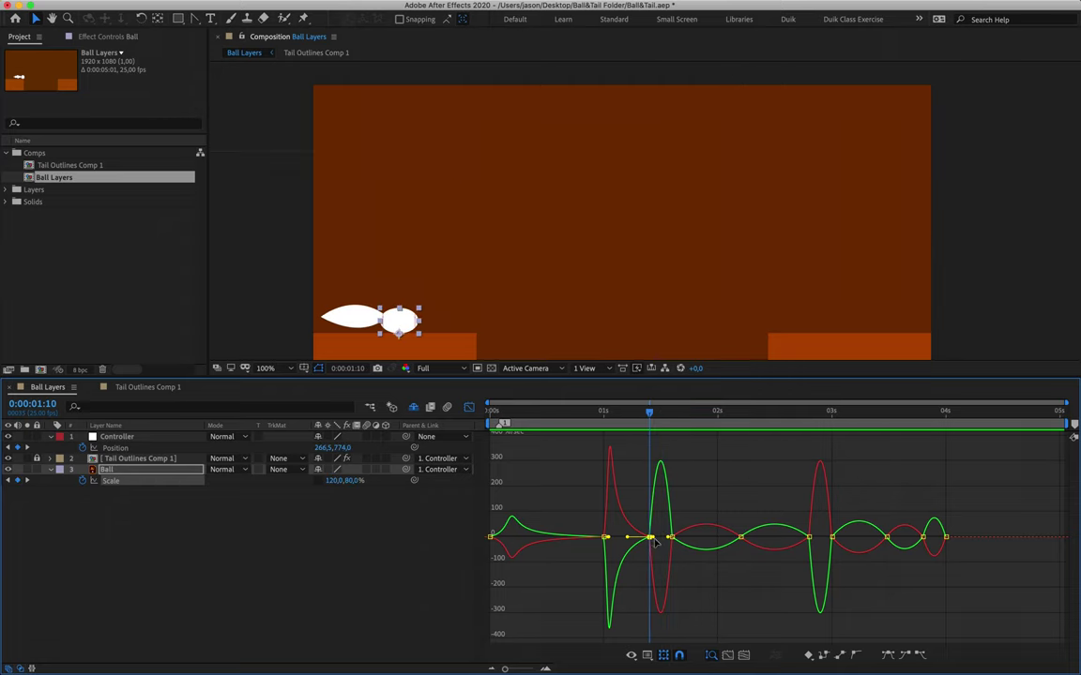
- Zoom the graph to 1:10 and lengthen its outgoing and the next key's incoming influence
scroll(654, 542, up, 3)
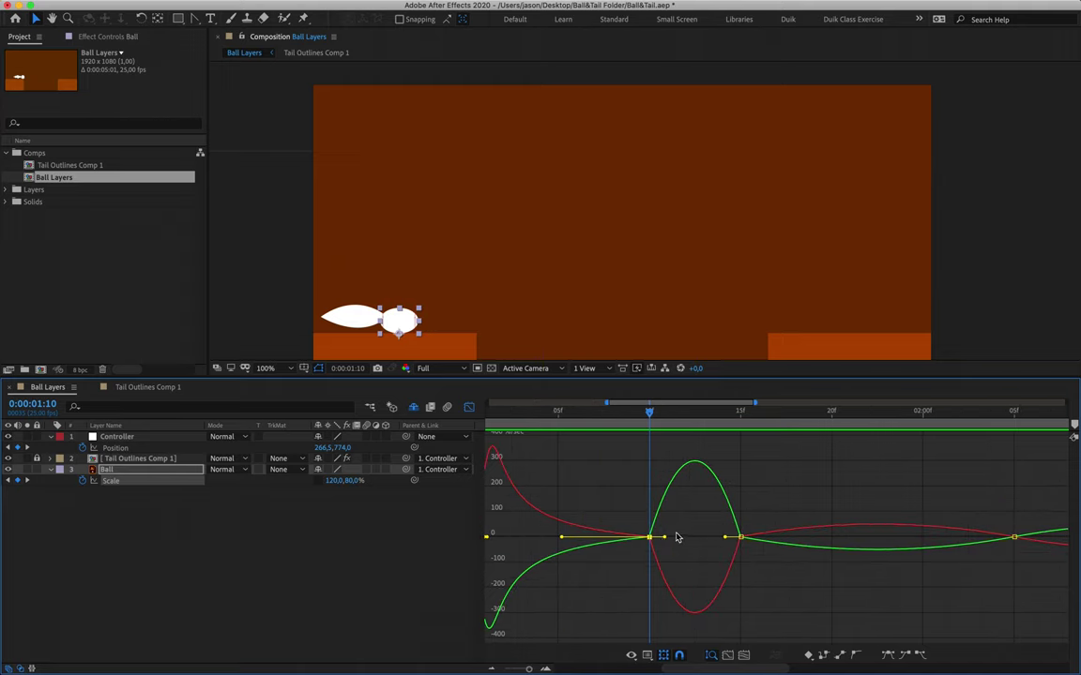
scroll(661, 539, left, 5)
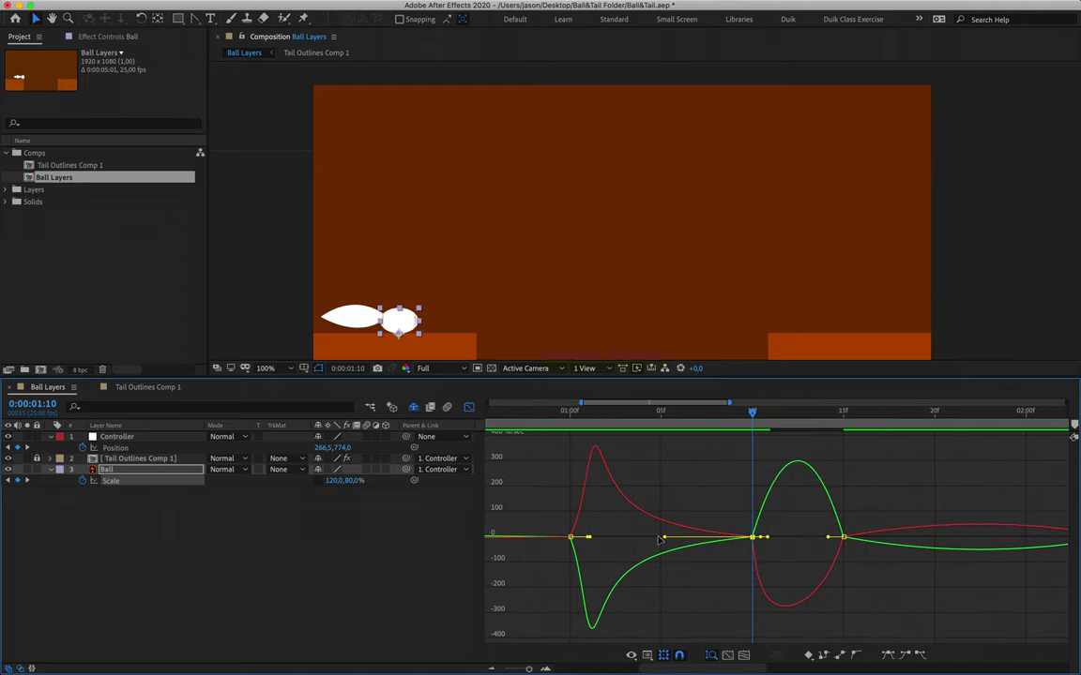
drag(563, 416, 746, 439)
drag(768, 540, 760, 537)
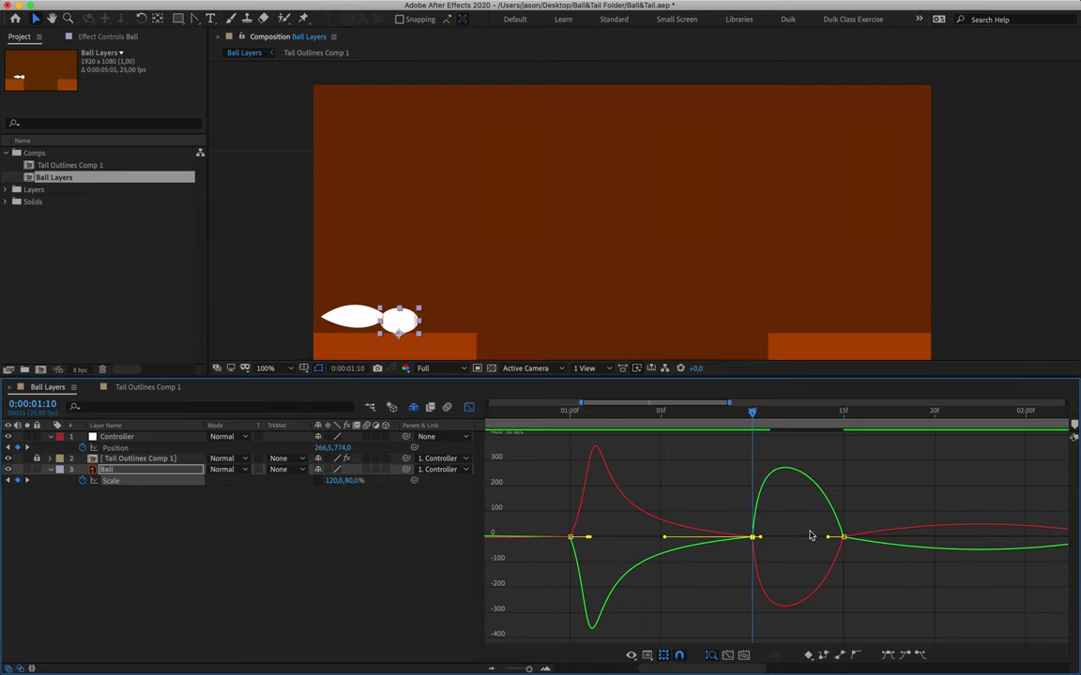
drag(827, 539, 805, 520)
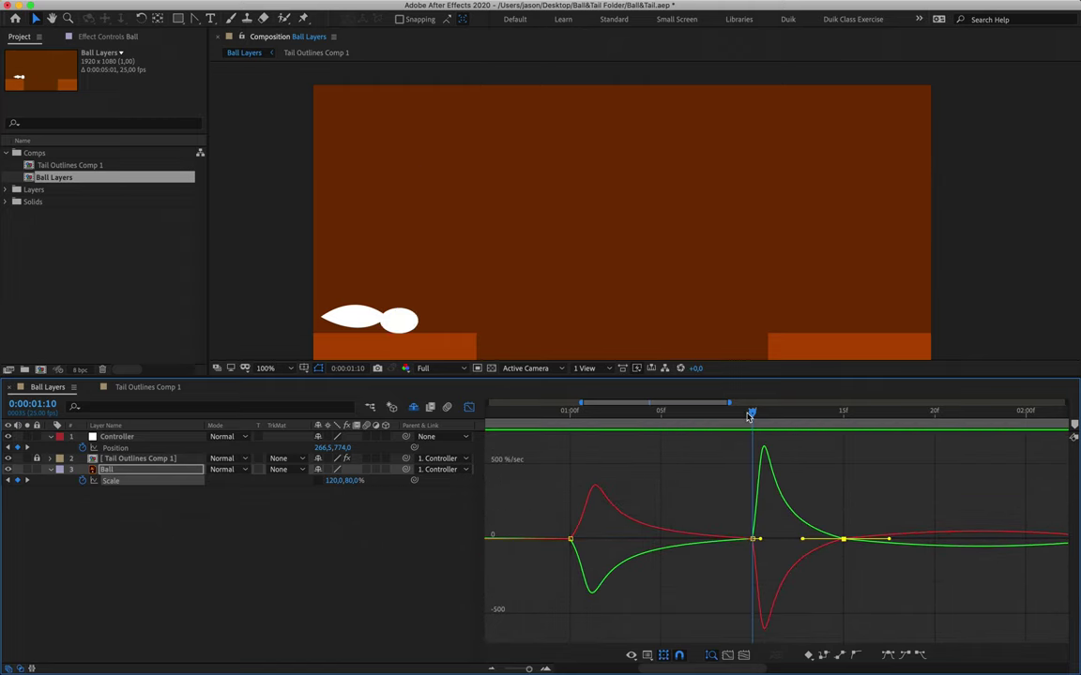
key(space)
drag(752, 414, 938, 433)
- Scroll the graph to 2:05 and fit all Scale keyframes into view
scroll(926, 452, right, 5)
drag(675, 412, 863, 420)
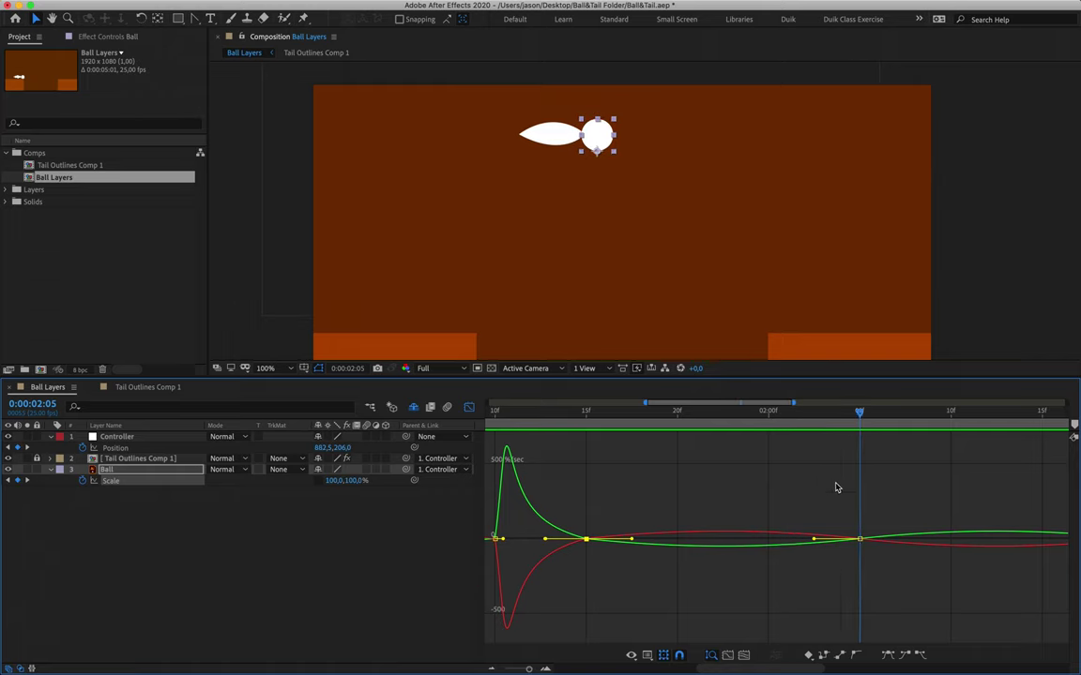
scroll(830, 505, right, 3)
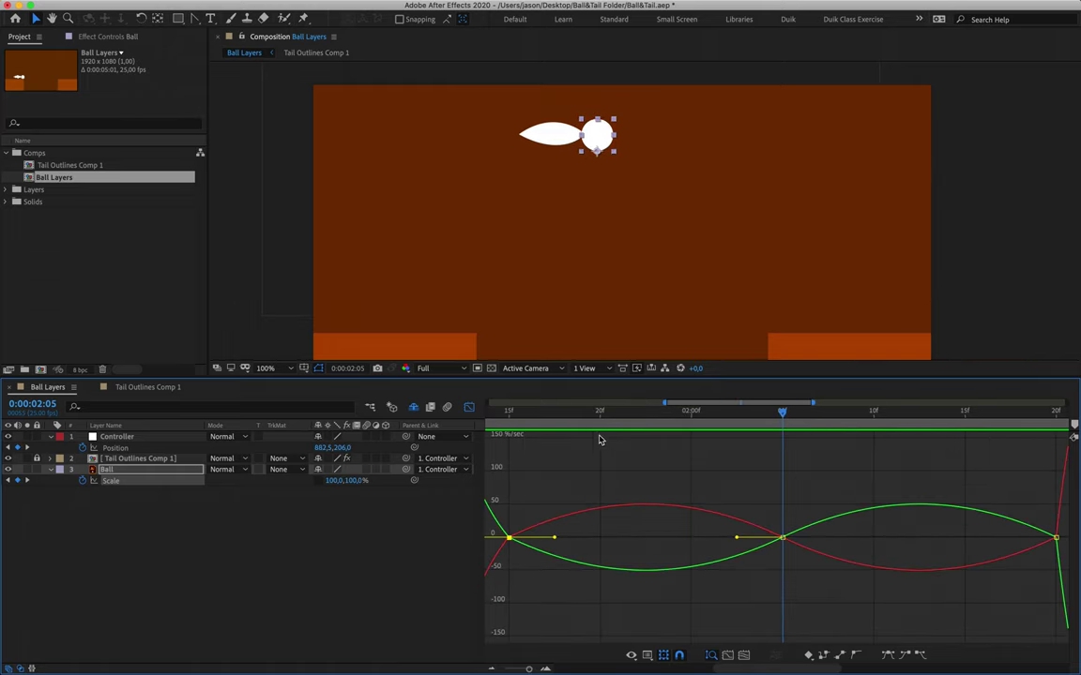
click(492, 669)
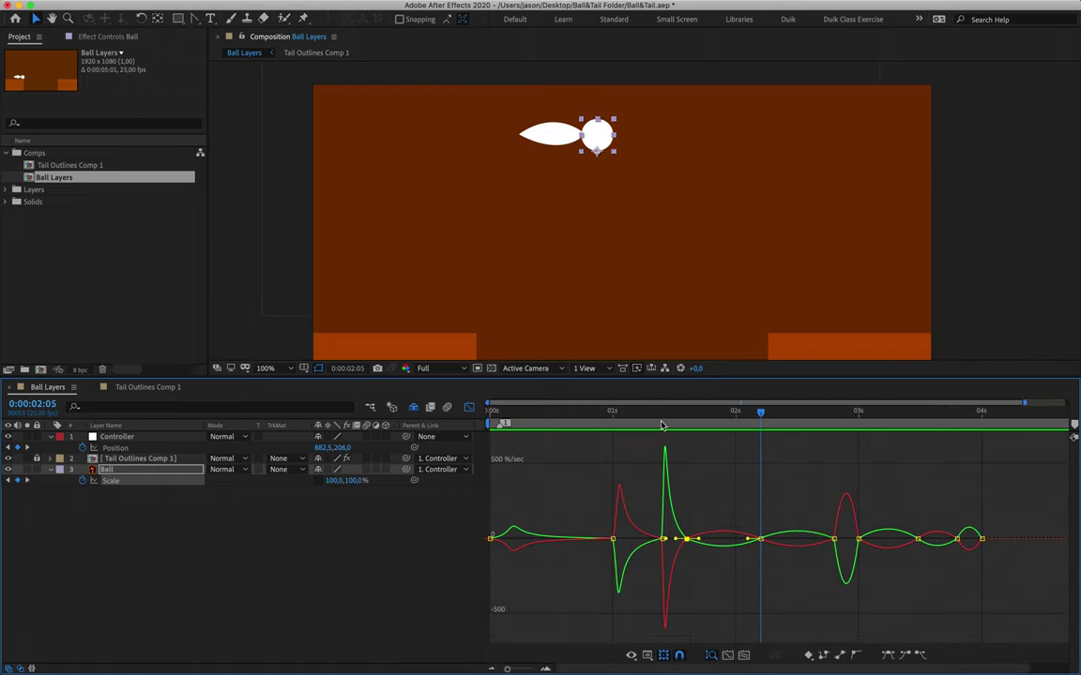
- Review the mid-jump poses and select the Ball's landing Scale keyframe at 3:00
click(628, 410)
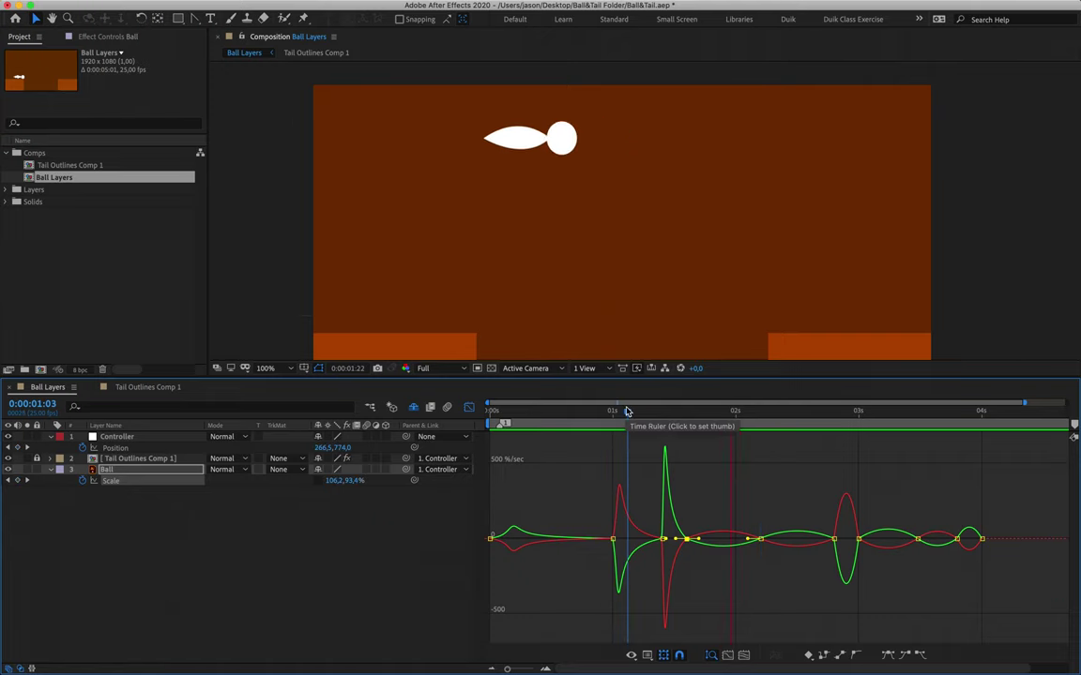
drag(629, 410, 836, 436)
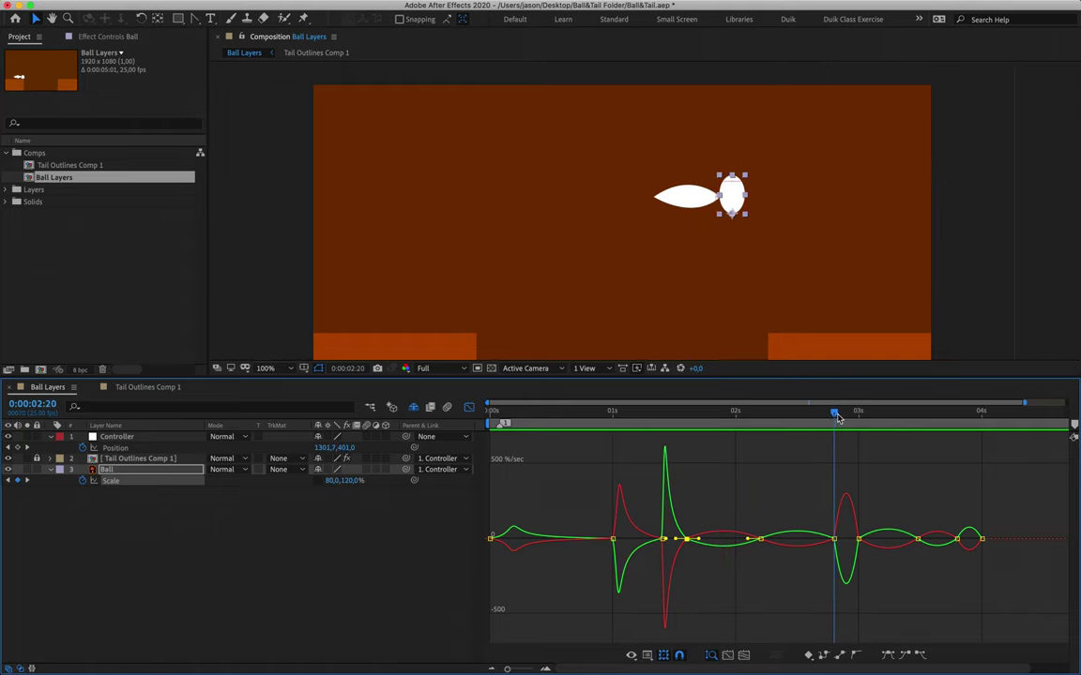
scroll(838, 515, right, 2)
drag(791, 413, 815, 414)
click(813, 539)
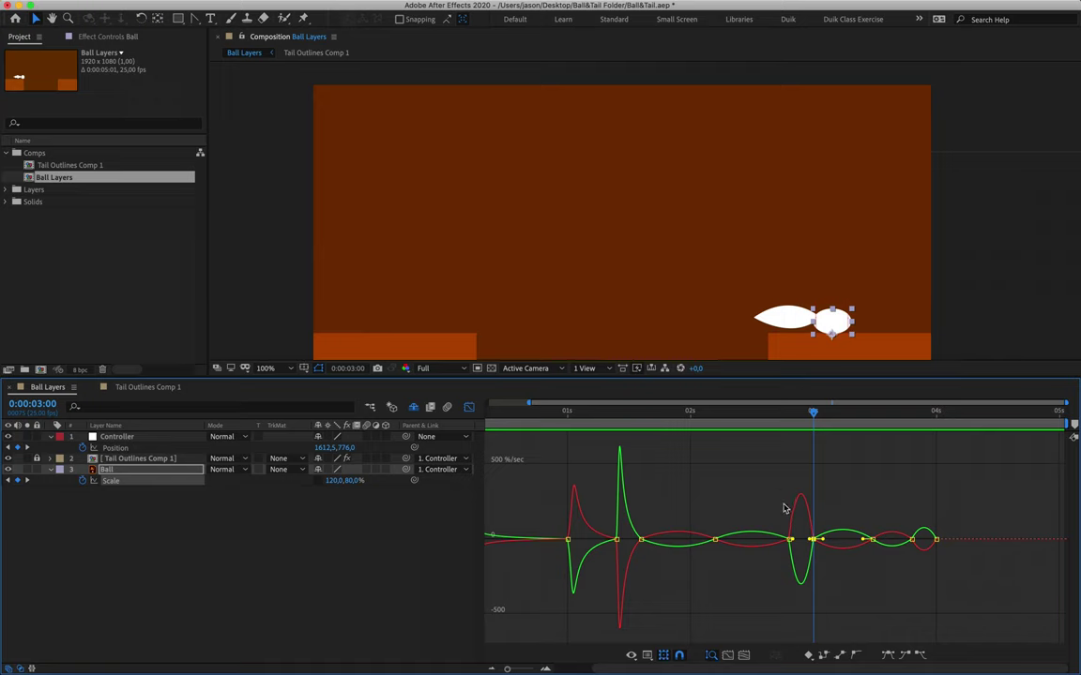
scroll(785, 511, up, 4)
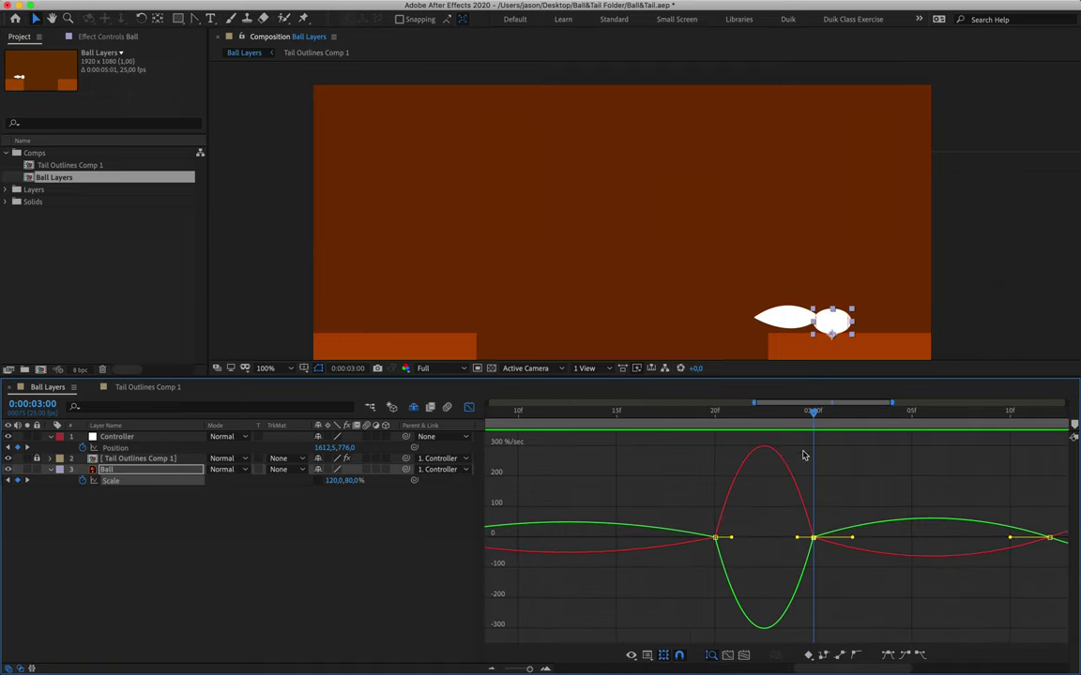
drag(814, 414, 810, 459)
- Lengthen the 3:00 Scale keyframe's incoming and outgoing influence, then preview the landing squash
drag(797, 541, 810, 537)
drag(731, 539, 765, 536)
drag(733, 588, 762, 576)
click(723, 413)
drag(723, 414, 783, 418)
drag(808, 417, 576, 415)
key(space)
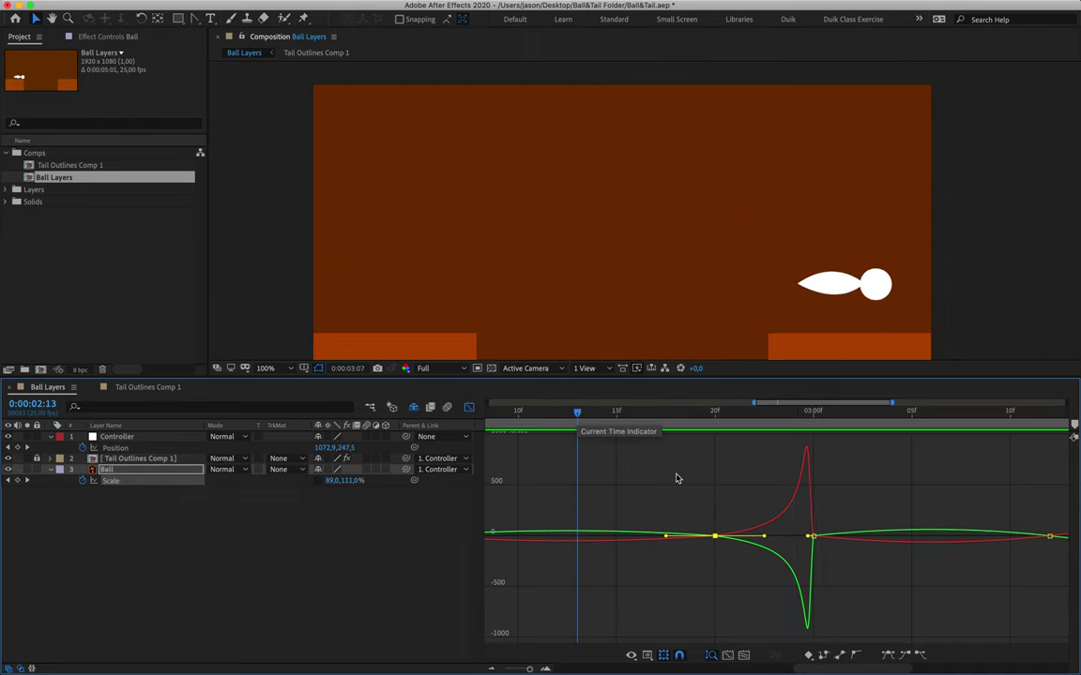
- Review the squash around the 3:00 landing and select all Ball Scale keyframes
click(789, 509)
drag(826, 419, 892, 415)
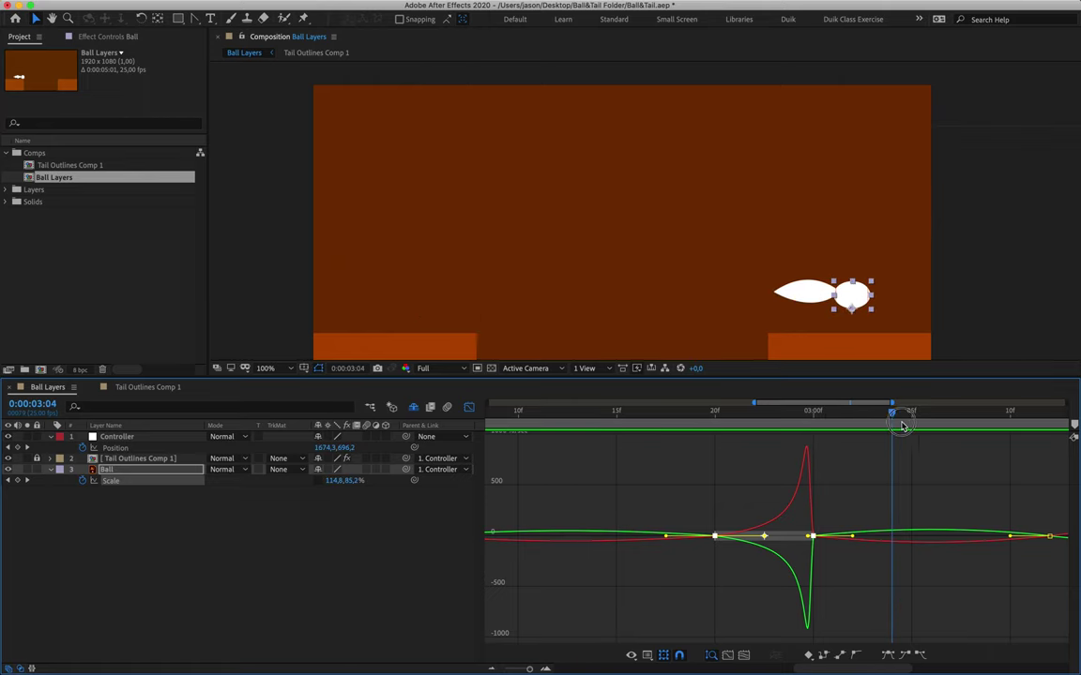
scroll(900, 475, right, 5)
click(726, 497)
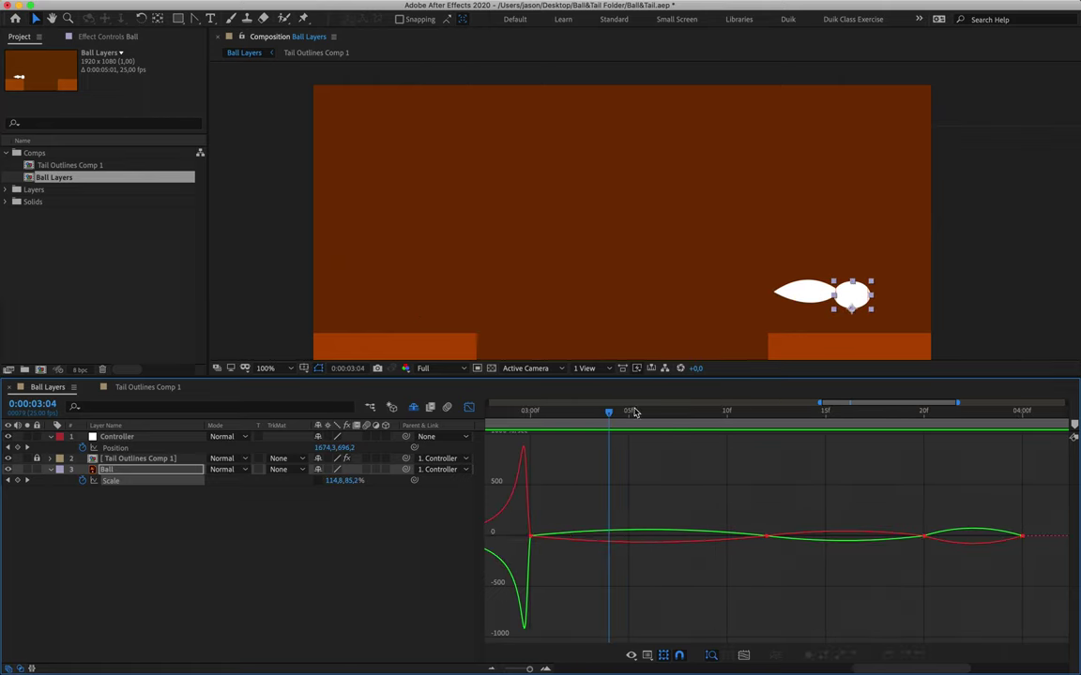
drag(609, 415, 530, 413)
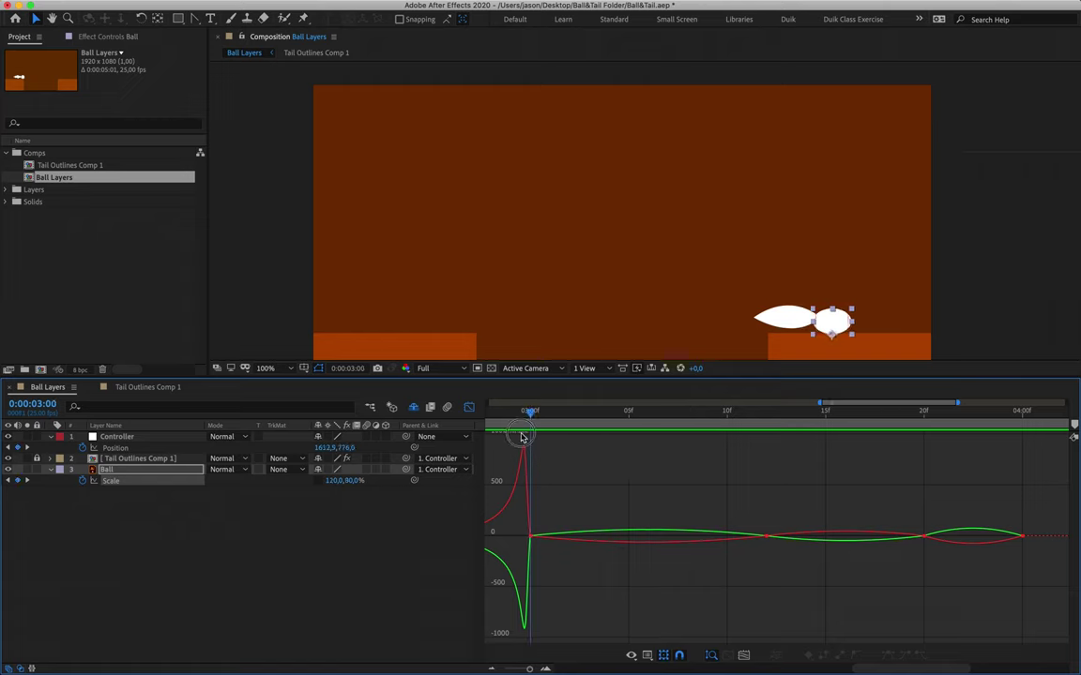
double_click(530, 537)
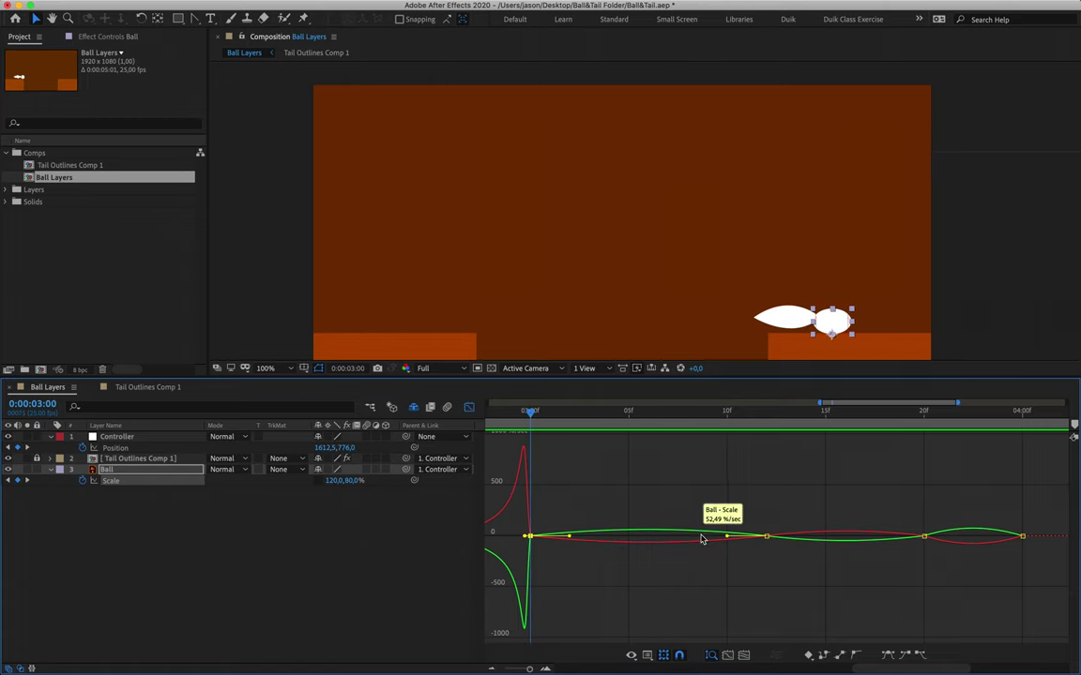
scroll(628, 494, left, 2)
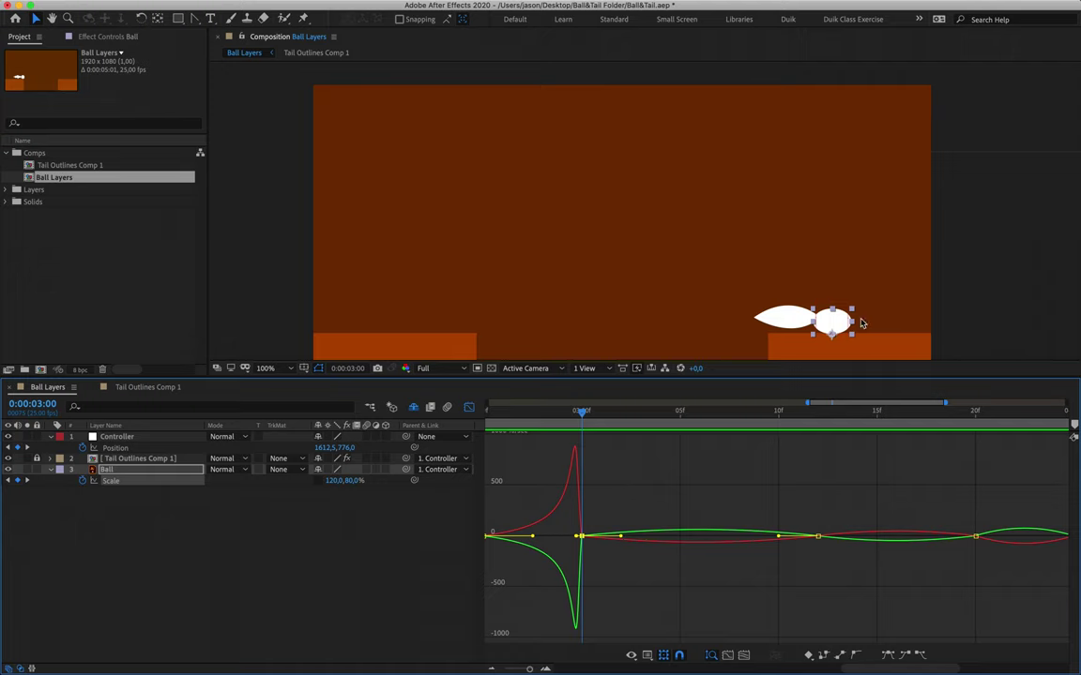
- Cut the landing keyframe's outgoing influence to about 4% and extend the next keyframe's influence to 100%
click(617, 534)
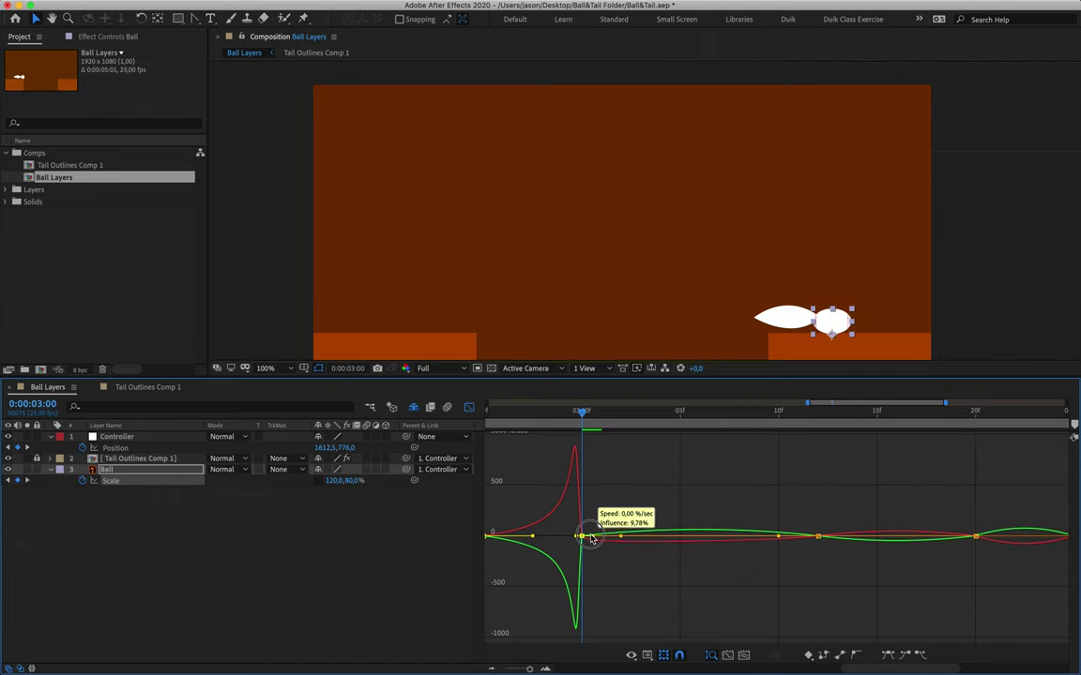
drag(593, 540, 588, 536)
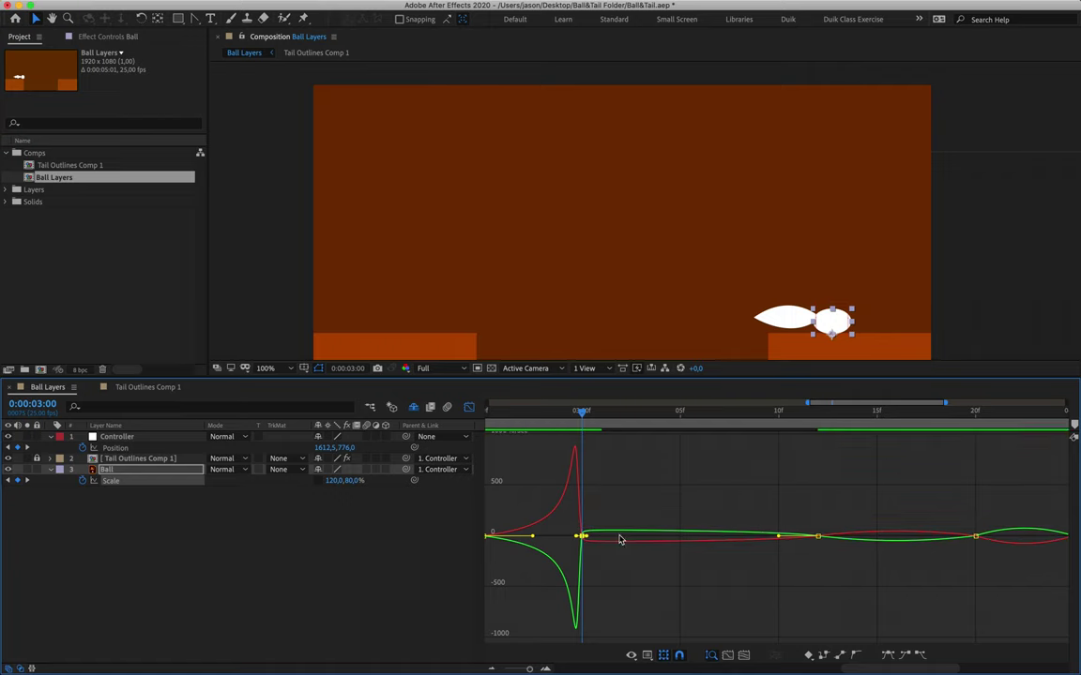
click(779, 539)
drag(779, 539, 700, 536)
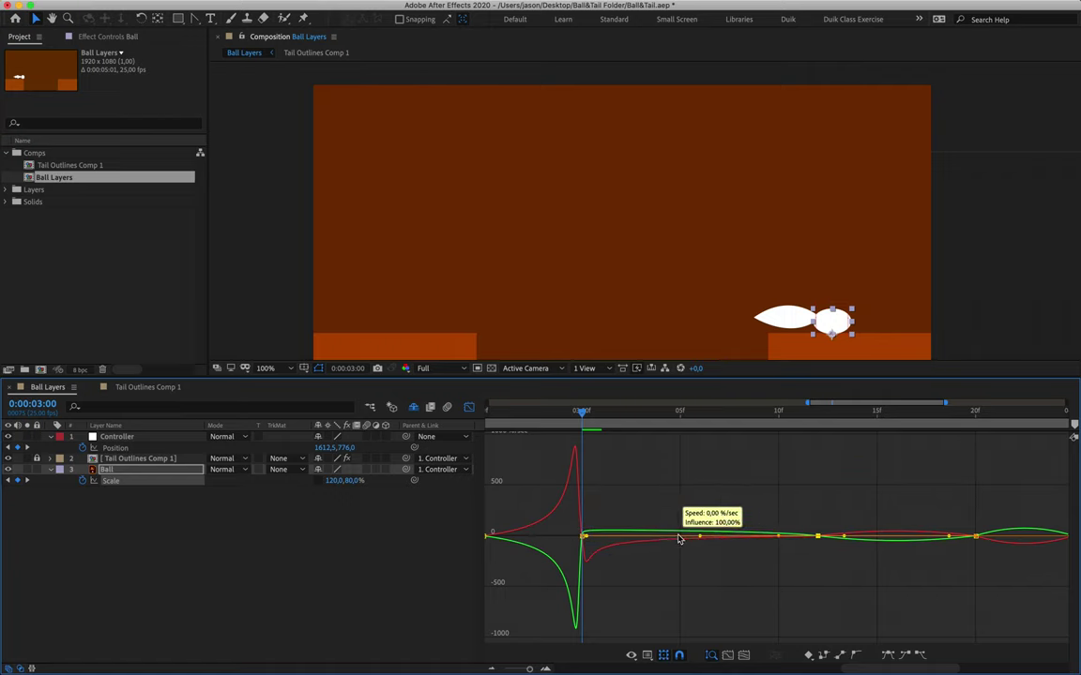
drag(778, 541, 666, 542)
drag(581, 413, 823, 466)
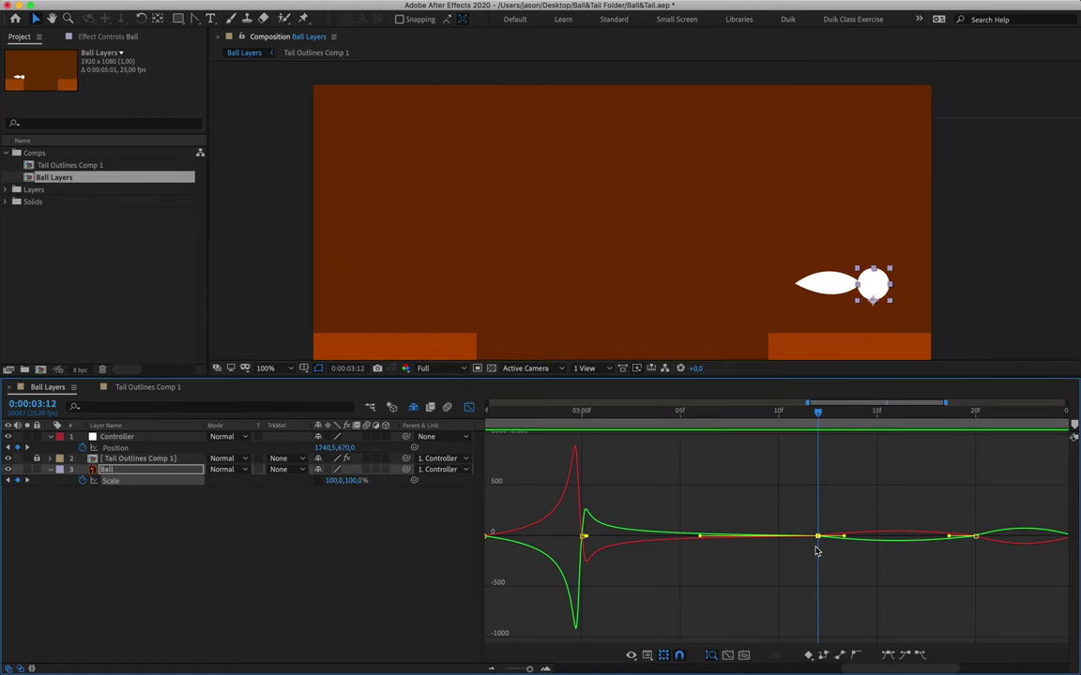
- Retune the influence on the 3:20 Scale keyframe and the last keyframe's incoming easing
scroll(814, 584, right, 5)
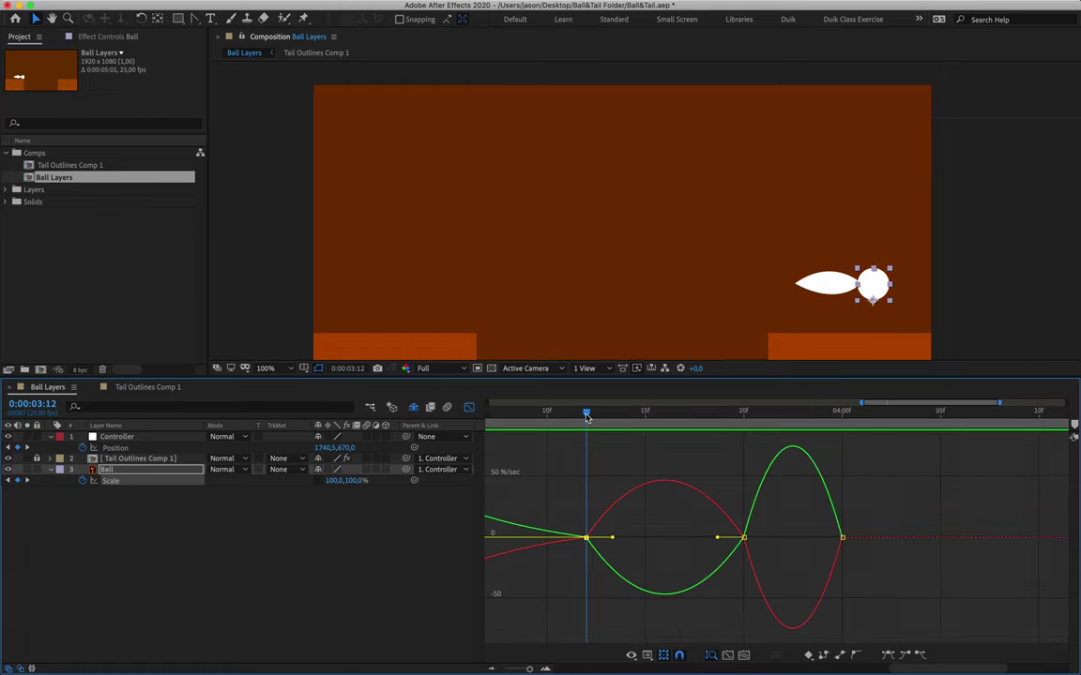
drag(586, 412, 741, 420)
click(751, 518)
drag(716, 538, 735, 537)
drag(614, 538, 647, 545)
click(743, 537)
drag(825, 538, 750, 541)
click(761, 540)
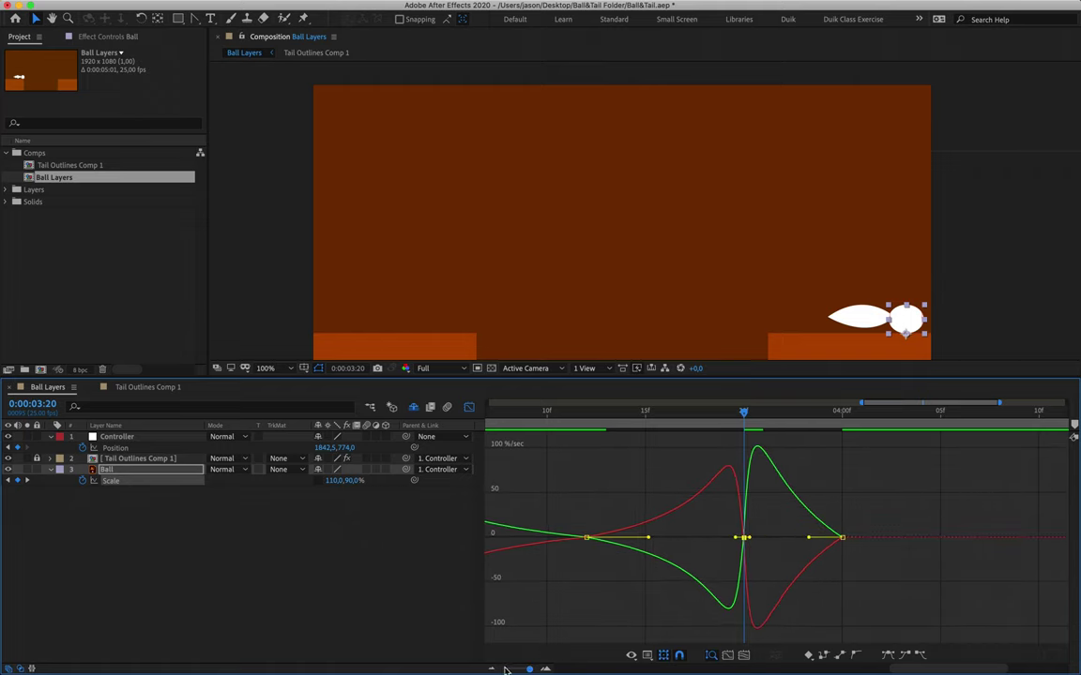
- Zoom the graph out and preview the whole jump animation
drag(504, 670, 508, 670)
key(space)
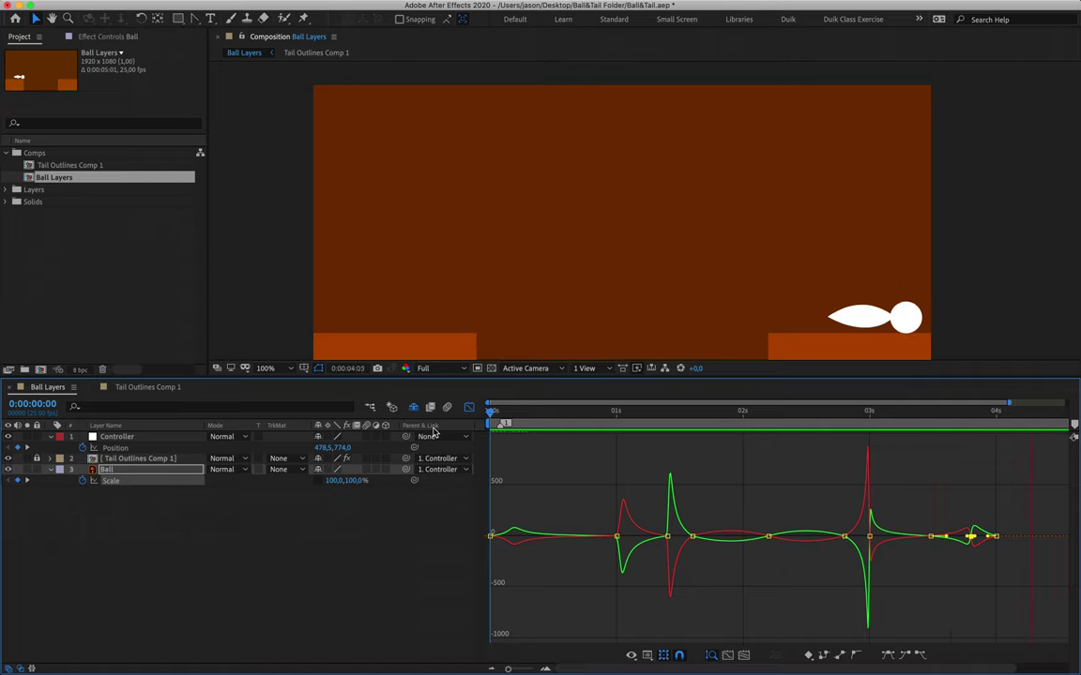
key(space)
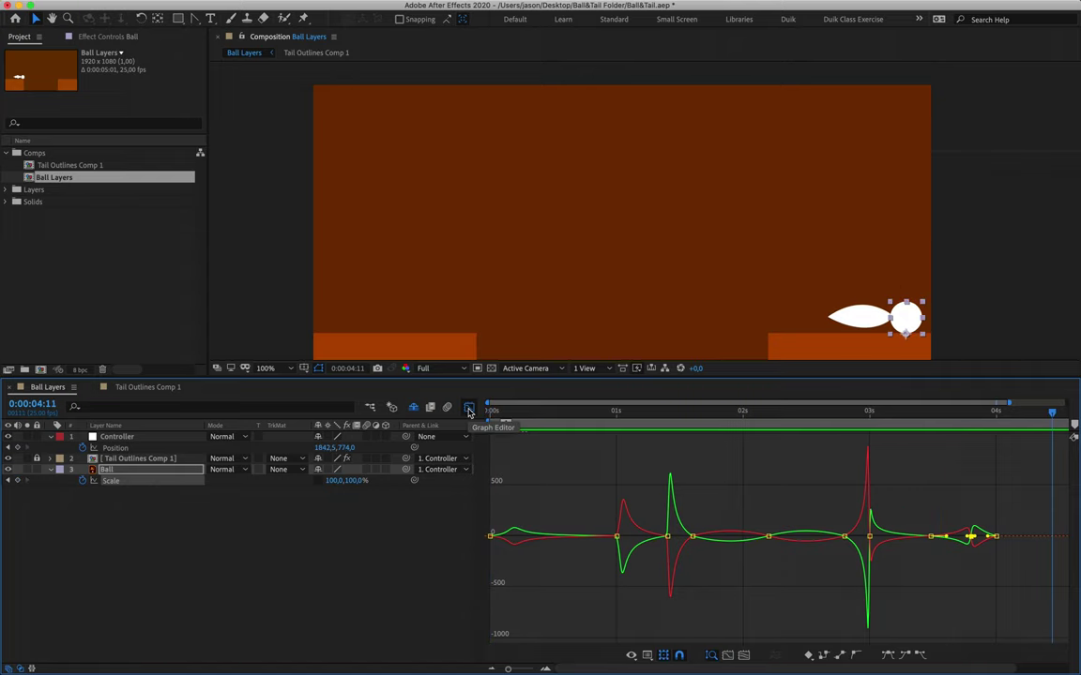
- Return the timeline to layer bars and move the time indicator back to 0:00
click(469, 409)
click(535, 542)
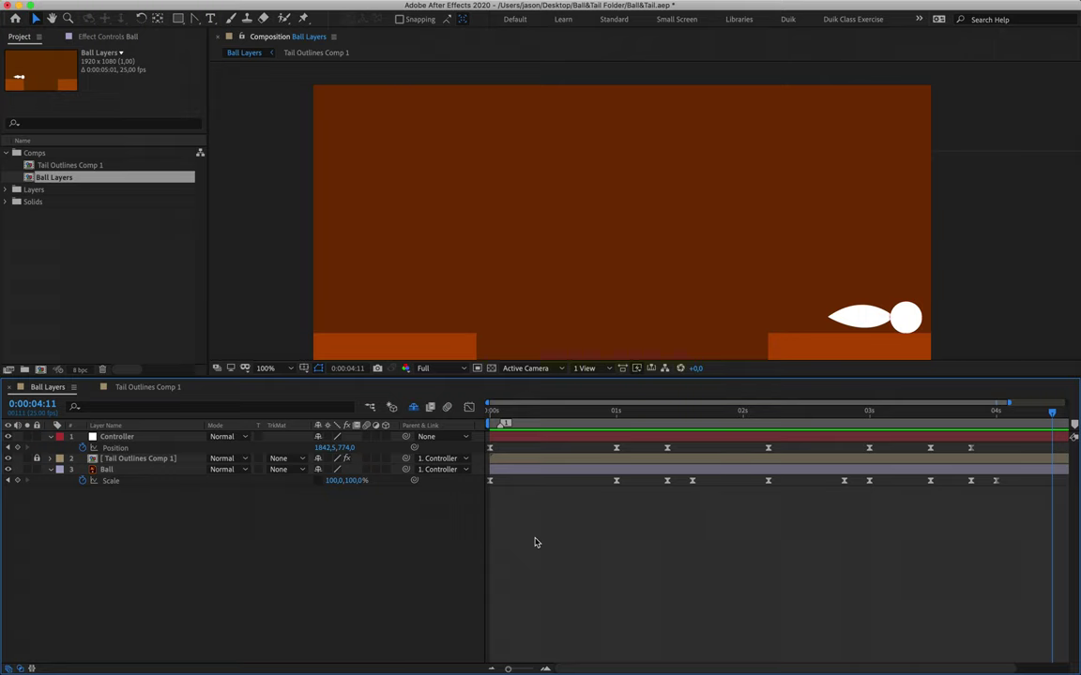
click(491, 411)
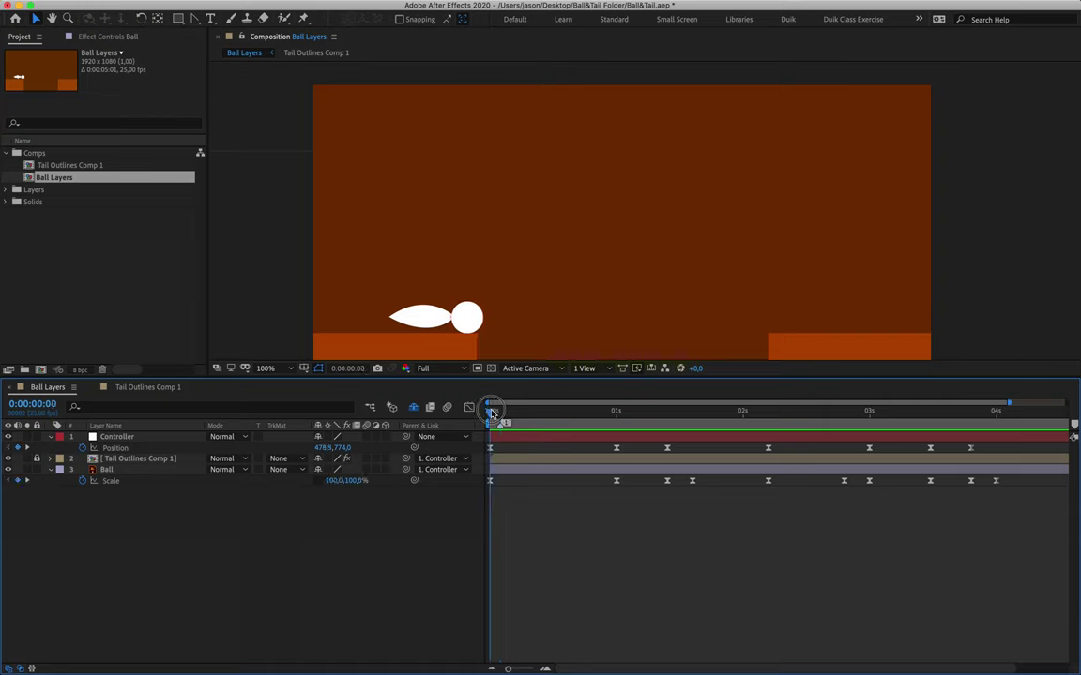
click(573, 428)
key(Page_Up)
drag(573, 431, 473, 473)
- Lock the Ball layer and select its Scale keyframe at 1 second
click(161, 473)
click(36, 470)
click(616, 482)
click(617, 482)
- Reveal Rotation on Tail Outlines Comp 1 and Rotation with Position on Controller
click(155, 461)
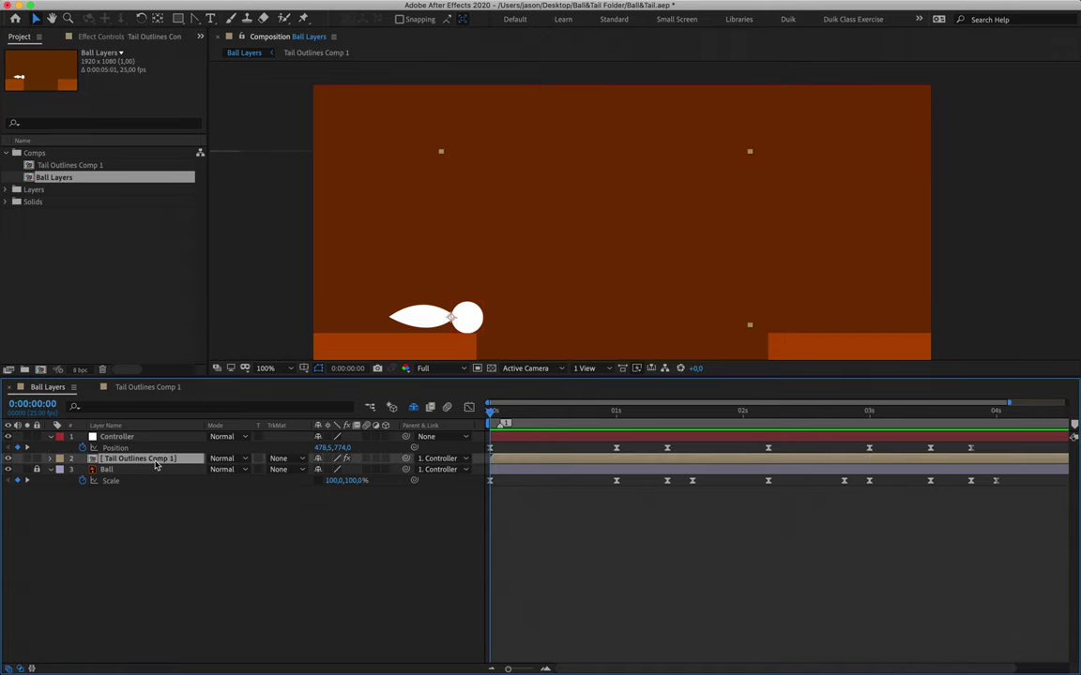
key(r)
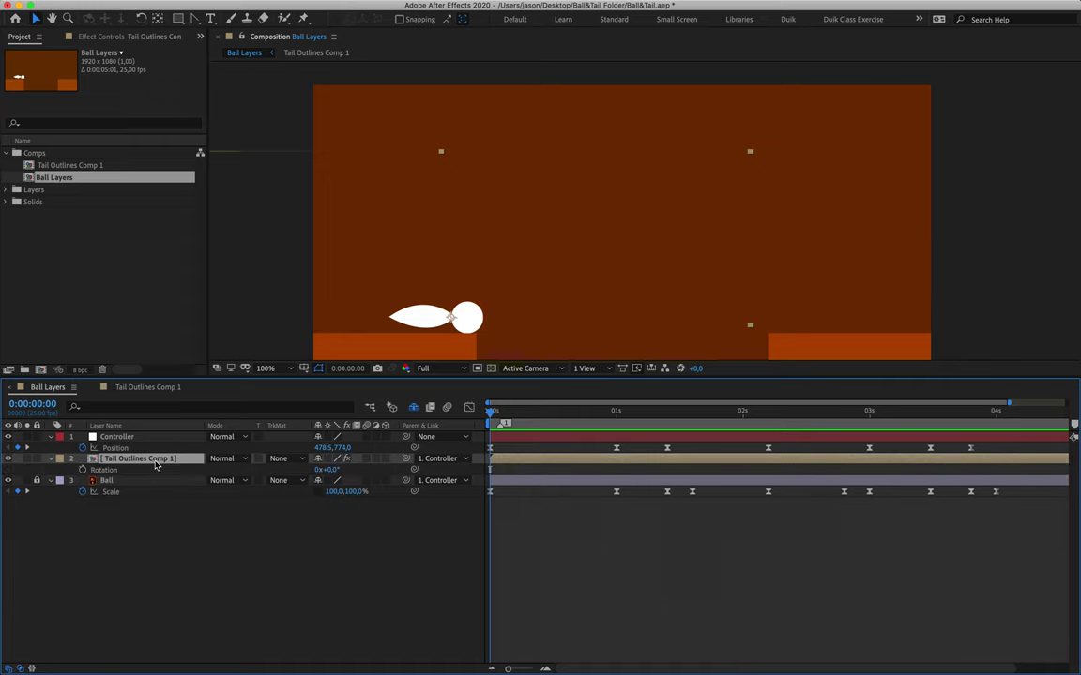
click(146, 439)
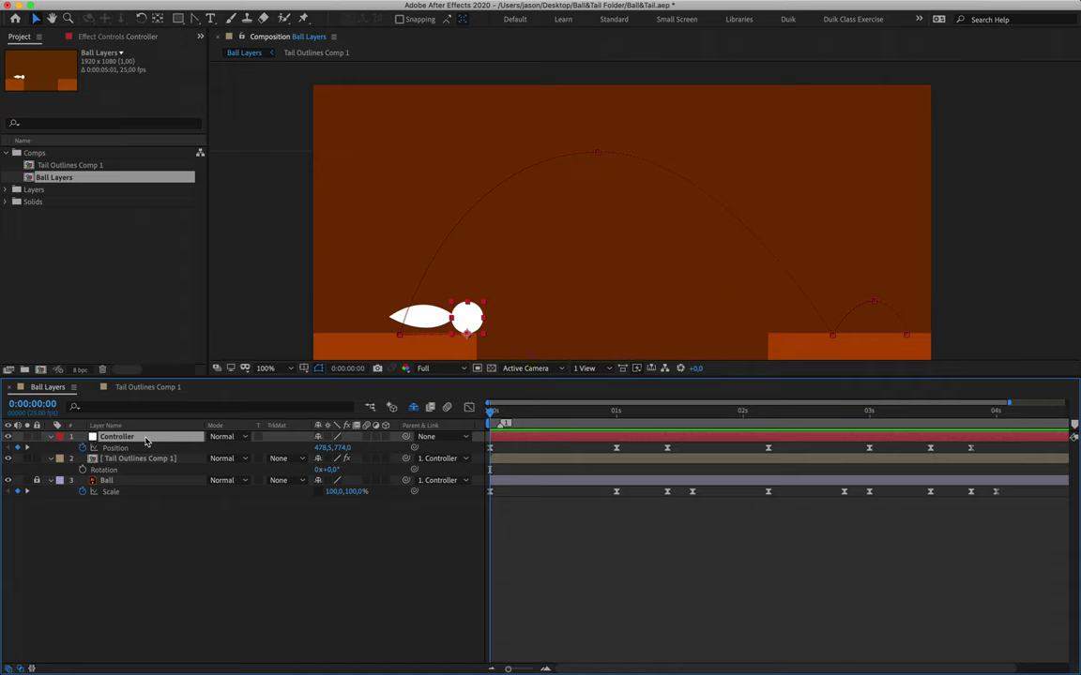
key(r)
key(p)
key(shift+r)
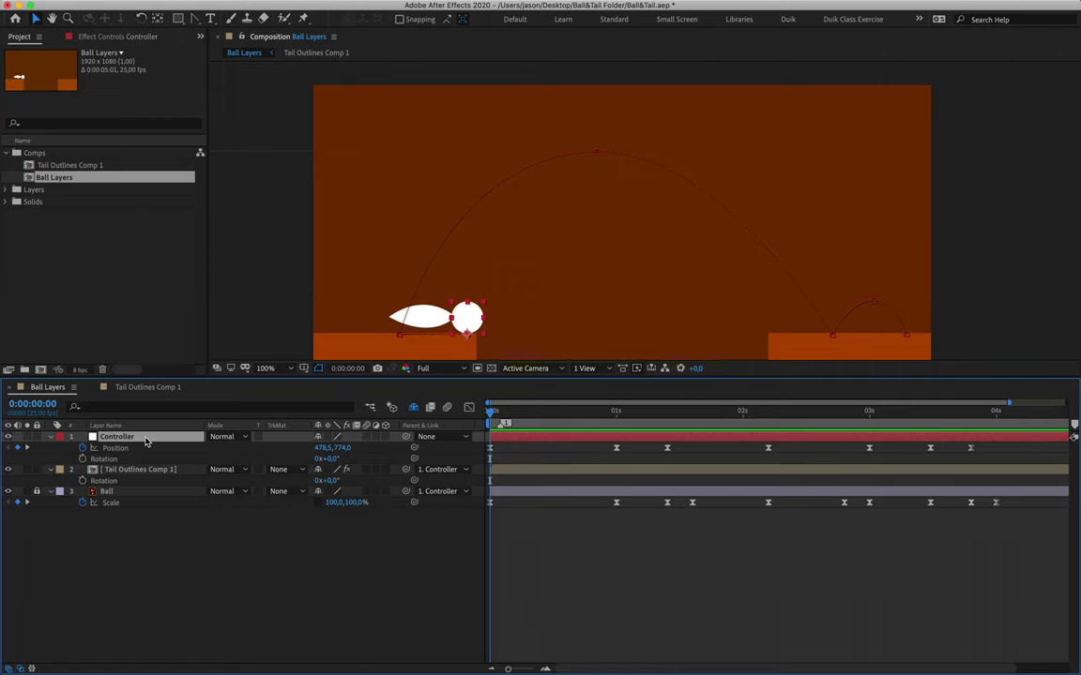
- Add 0x+0.0° Rotation keyframes at 0:00 on the Controller and tail layers
click(114, 460)
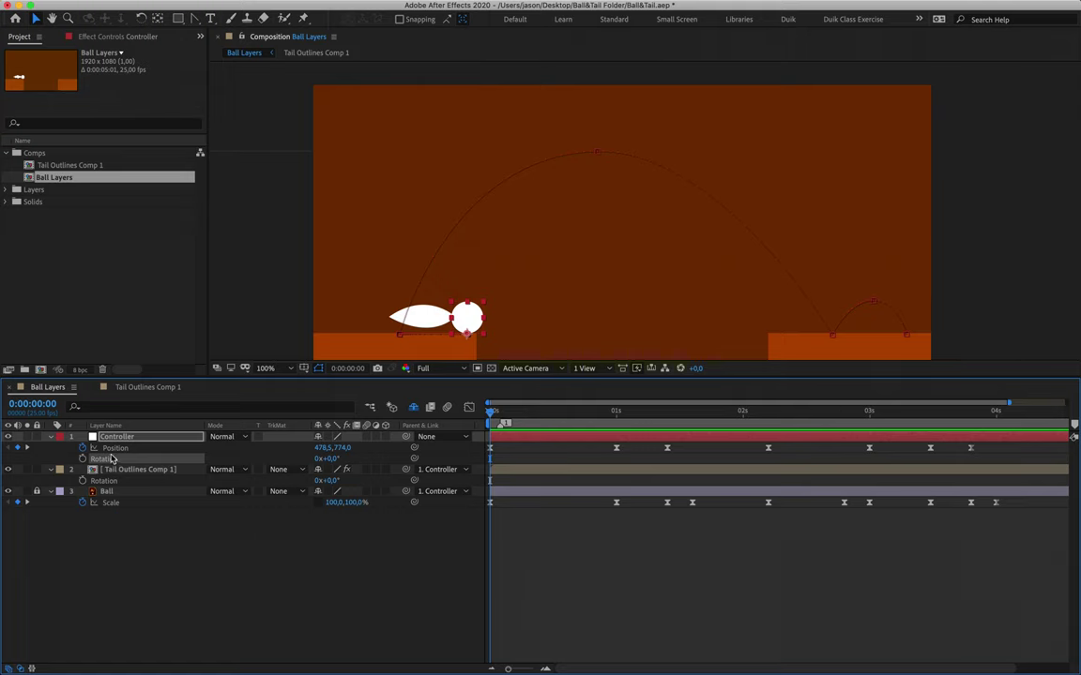
click(83, 459)
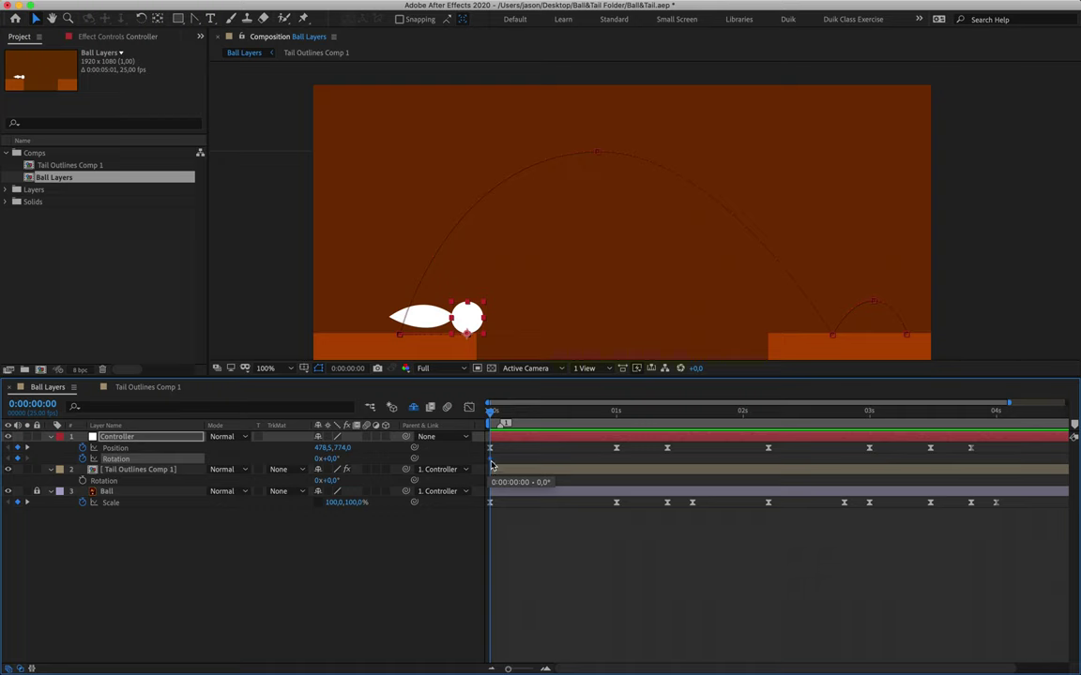
click(83, 481)
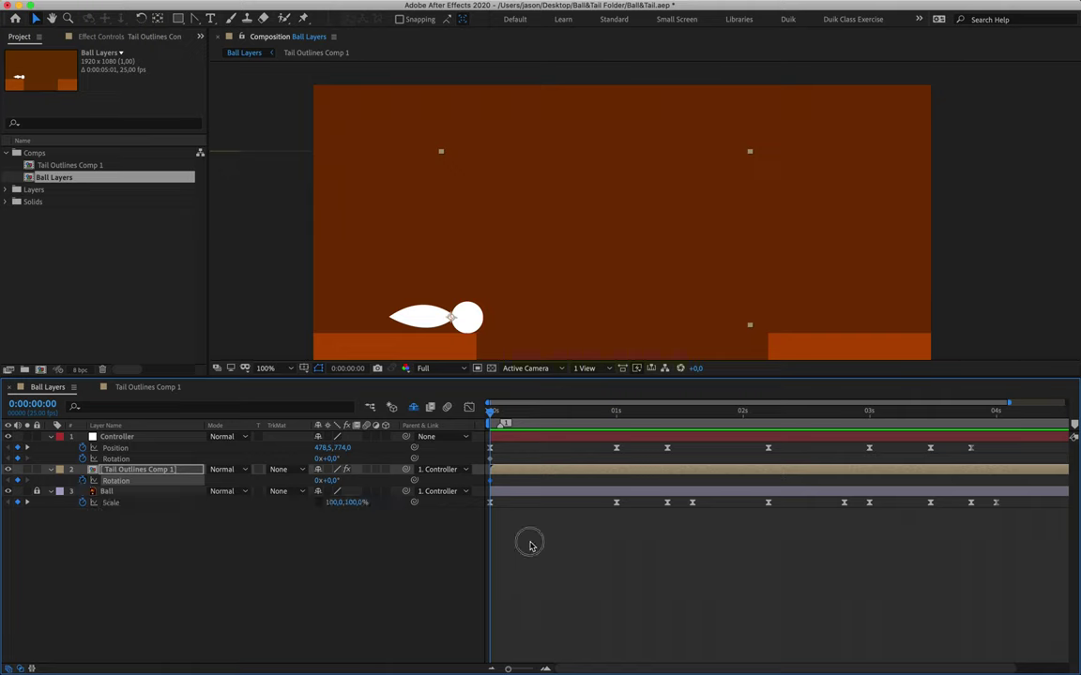
click(530, 547)
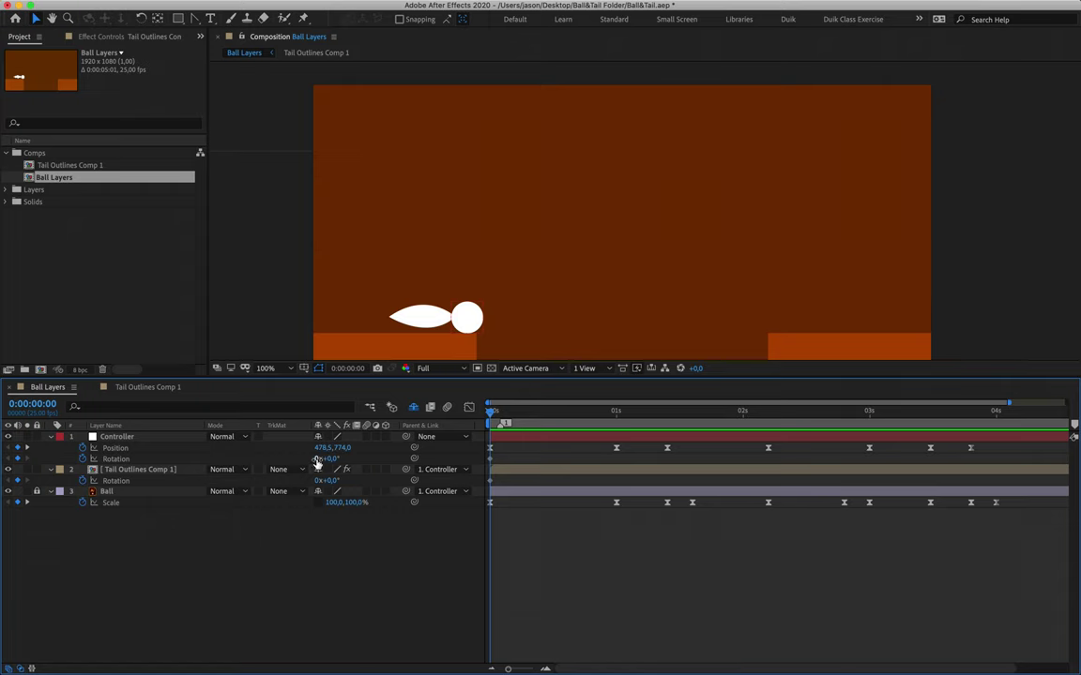
- Test-tilt the ball rig with the Controller rotation, undo it, and go to the 1-second landing
mouse_move(317, 460)
mouse_down()
mouse_move(403, 466)
mouse_move(290, 474)
mouse_move(396, 459)
mouse_move(300, 460)
mouse_move(343, 455)
mouse_move(313, 459)
mouse_up()
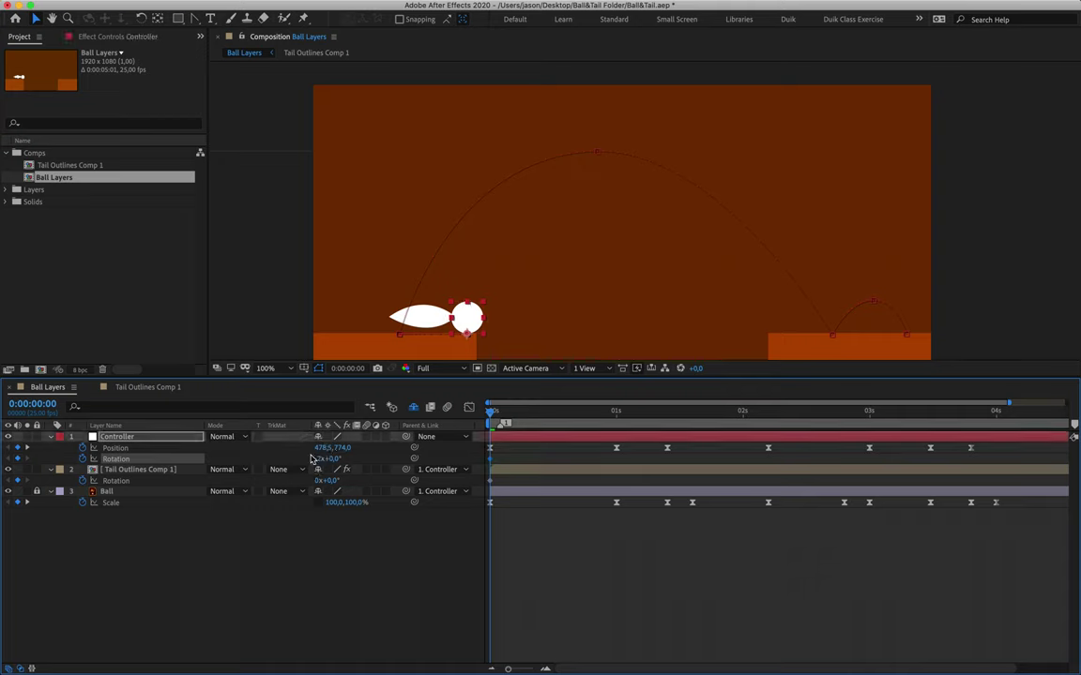
key(F2)
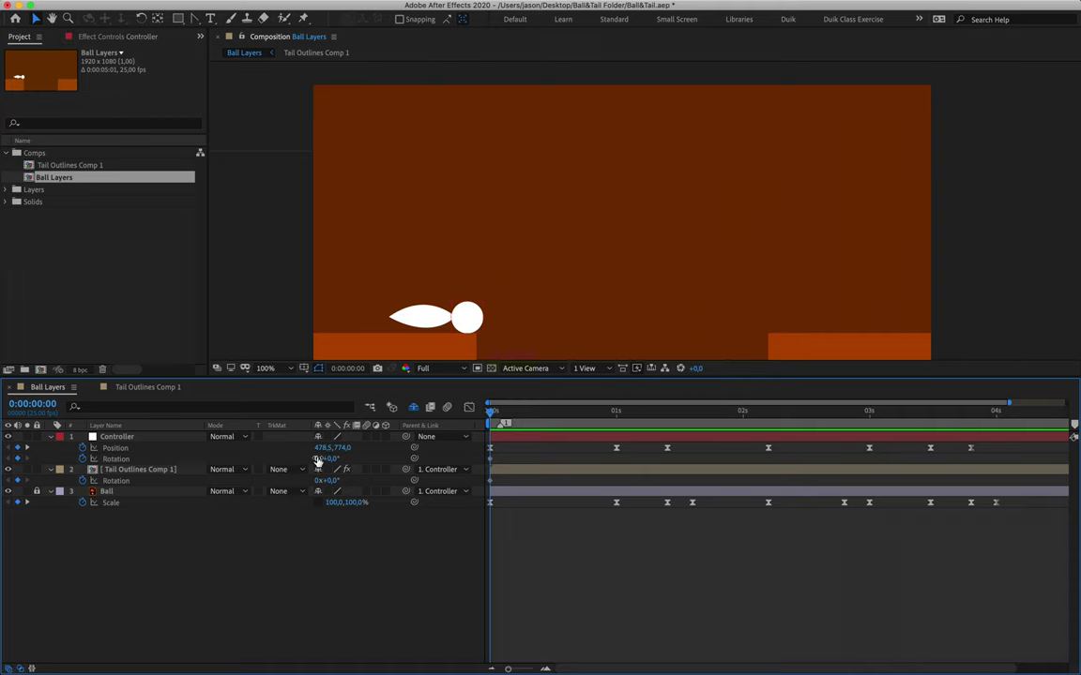
drag(317, 460, 357, 461)
key(super+z)
drag(606, 414, 617, 415)
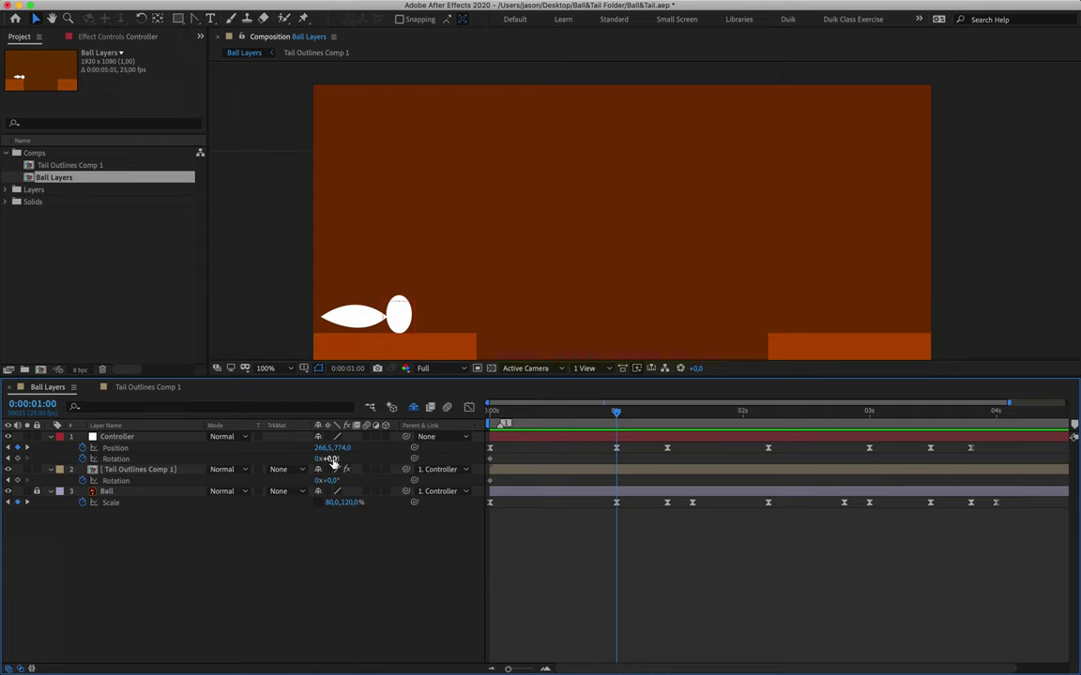
mouse_move(616, 412)
mouse_down()
mouse_move(665, 413)
mouse_move(614, 414)
mouse_up()
- Set Controller and Tail Outlines Comp 1 Rotation to 15° at the first landing
click(335, 459)
text(15)
key(Return)
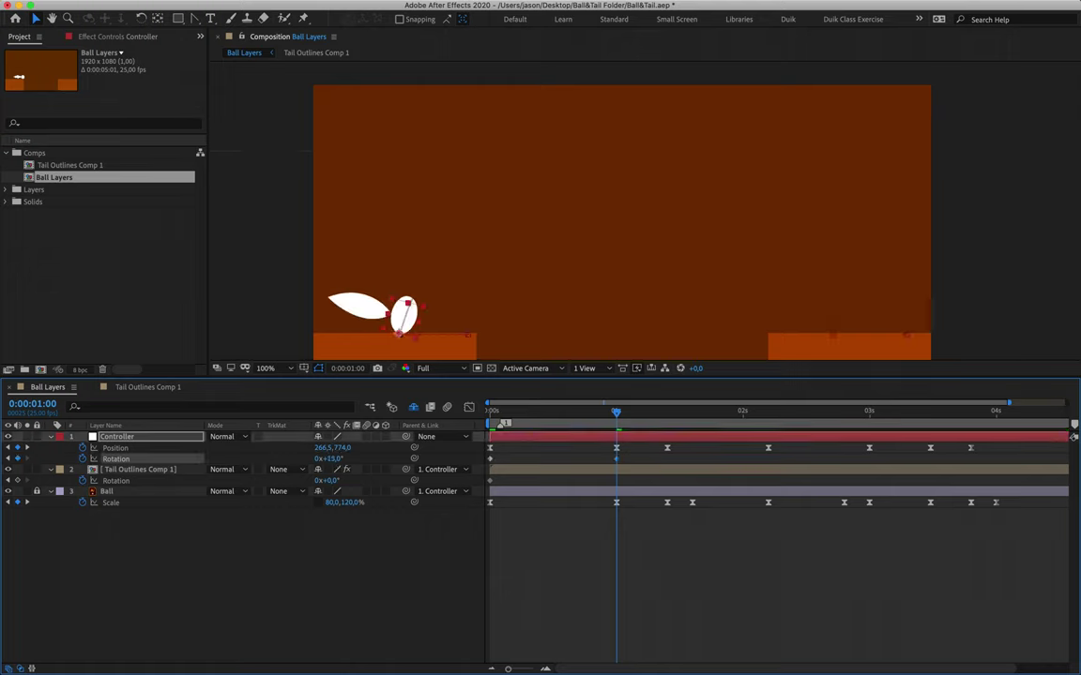
click(334, 481)
text(15)
key(Return)
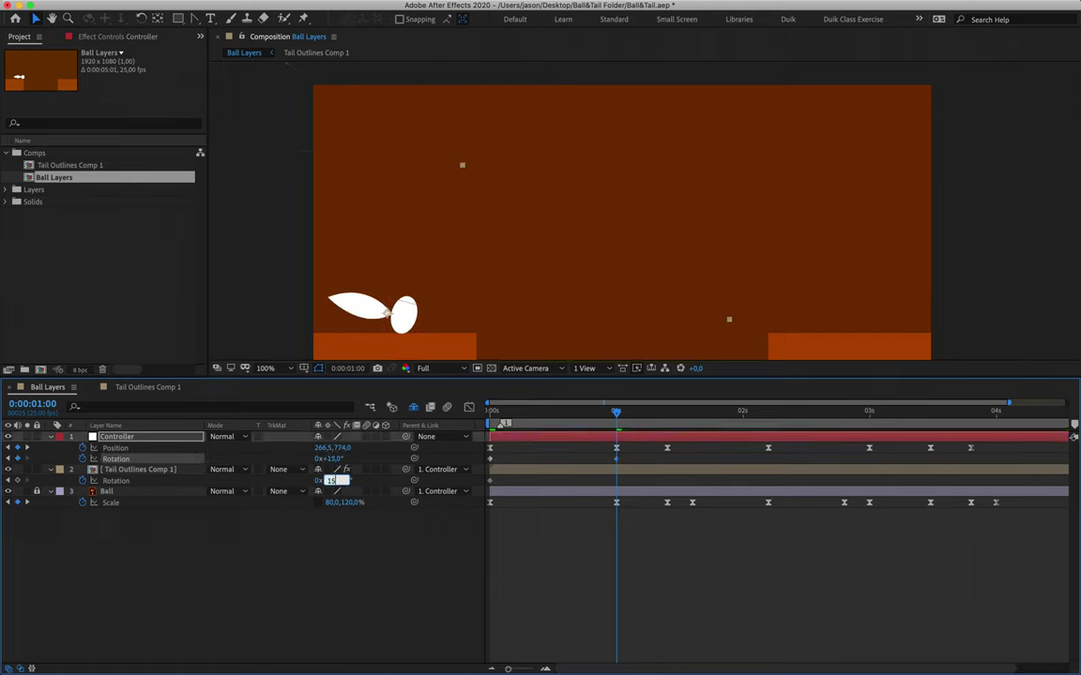
- Select both 1-second rotation keyframes and scrub the motion around the first landing
drag(617, 412, 665, 430)
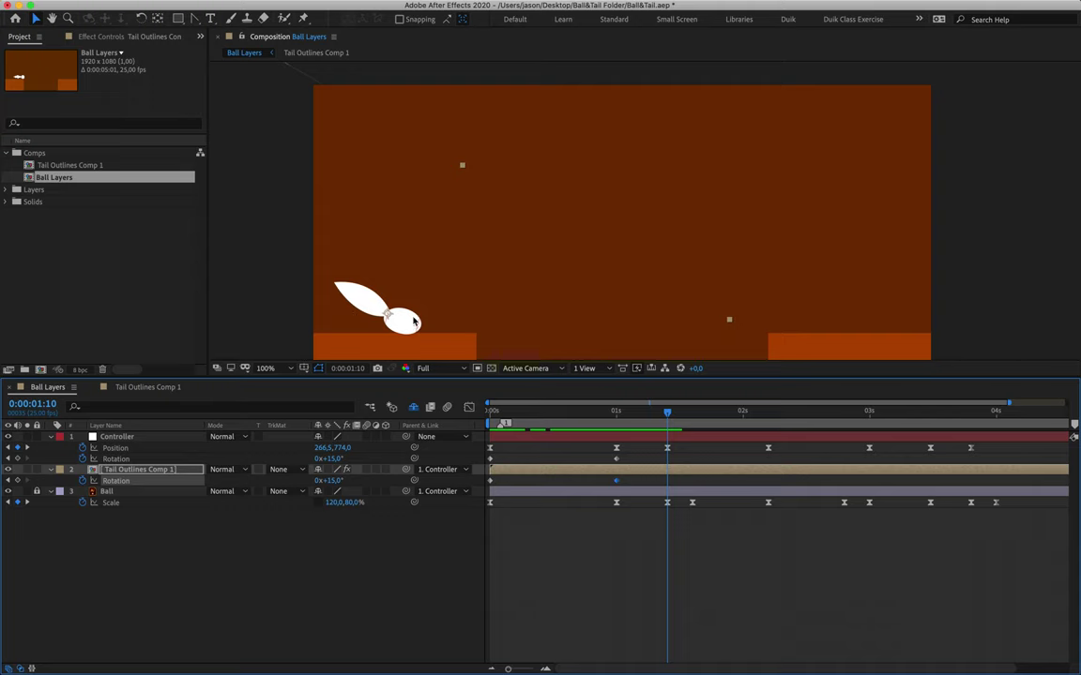
click(617, 458)
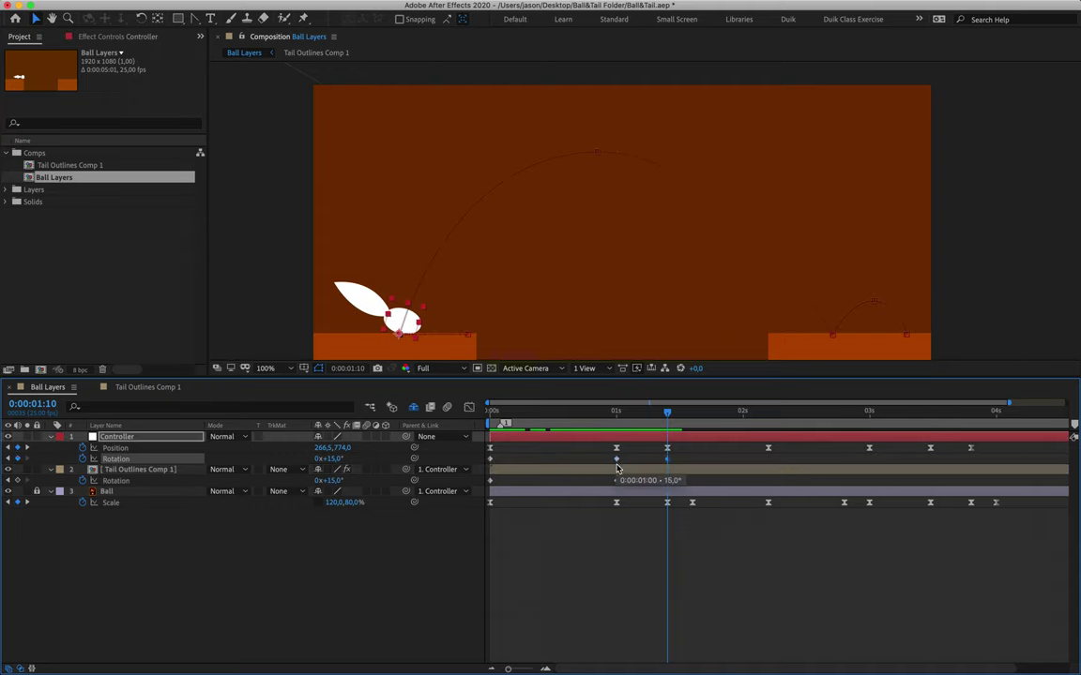
click(617, 481)
drag(667, 413, 464, 470)
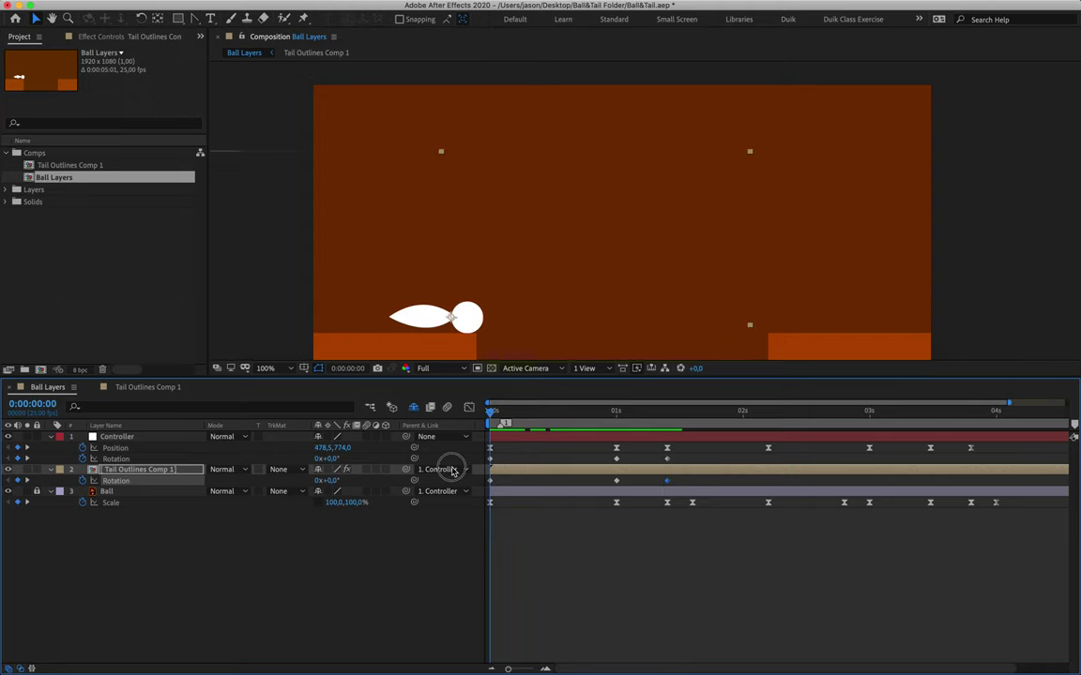
- Key Controller and tail Rotation at -30° at the 0:00:02:05 bounce peak
drag(452, 470, 617, 467)
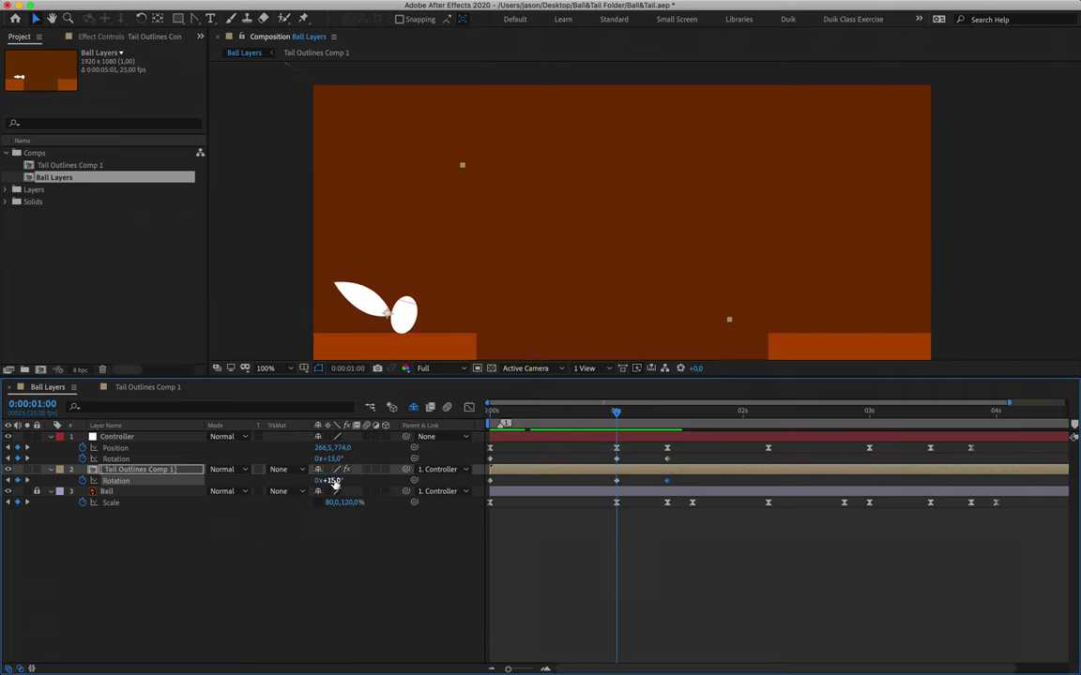
drag(615, 412, 668, 421)
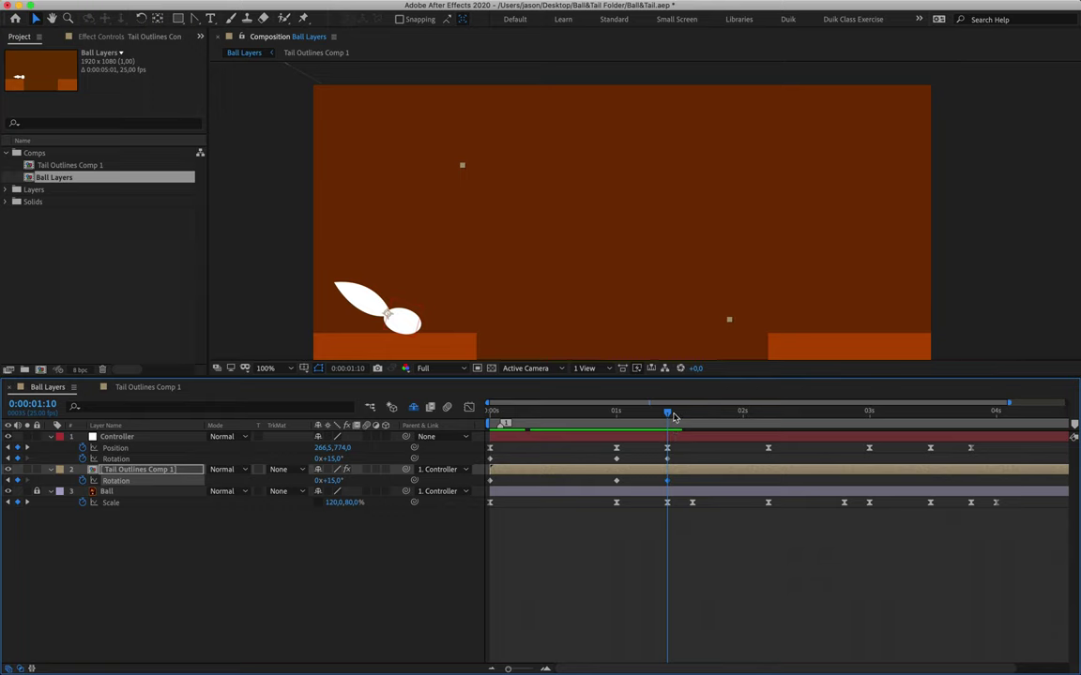
drag(668, 414, 768, 413)
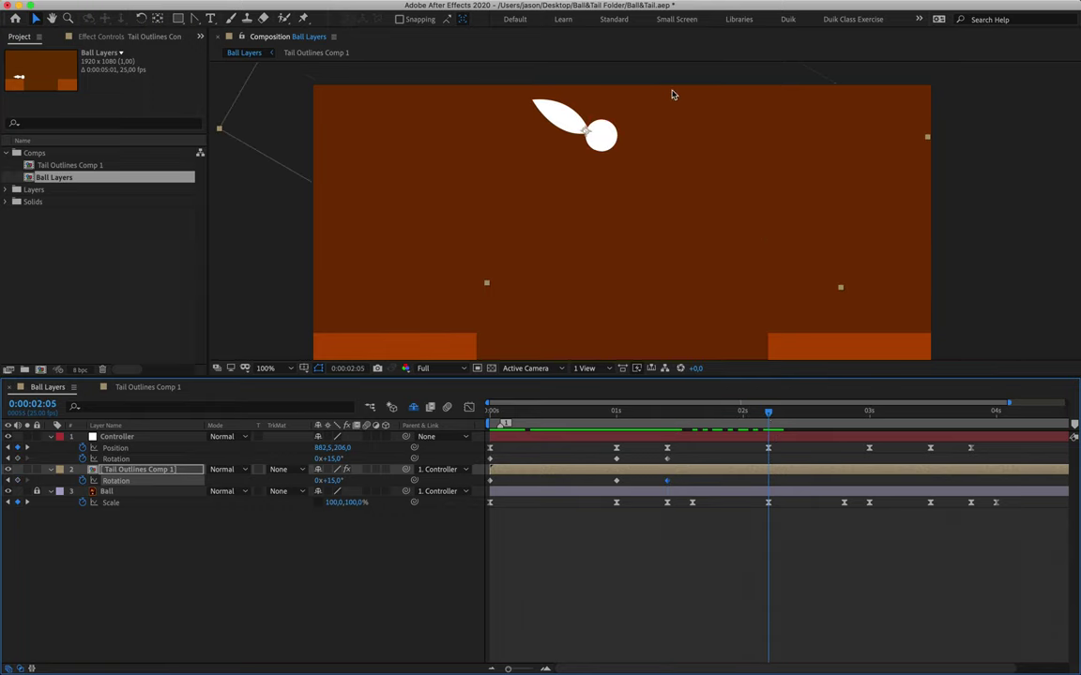
drag(326, 459, 312, 459)
click(333, 459)
key(BackSpace)
text(-30)
key(Return)
click(333, 481)
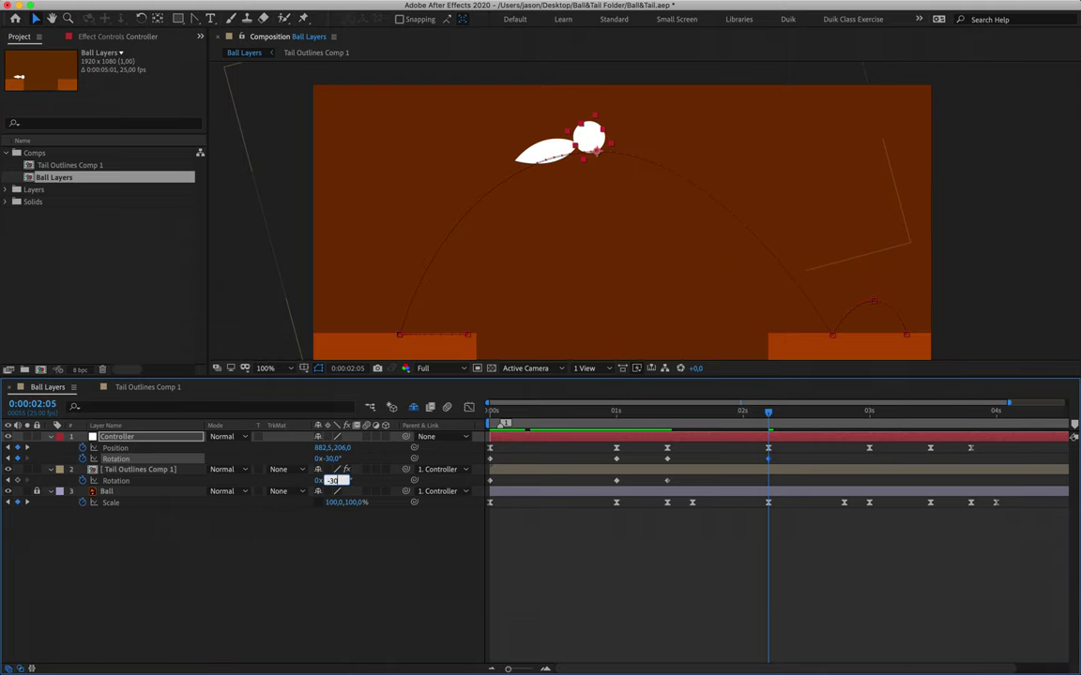
text(-30)
key(Return)
- Key both Rotations at 30° at the 0:00:03:00 second landing
drag(681, 410, 872, 430)
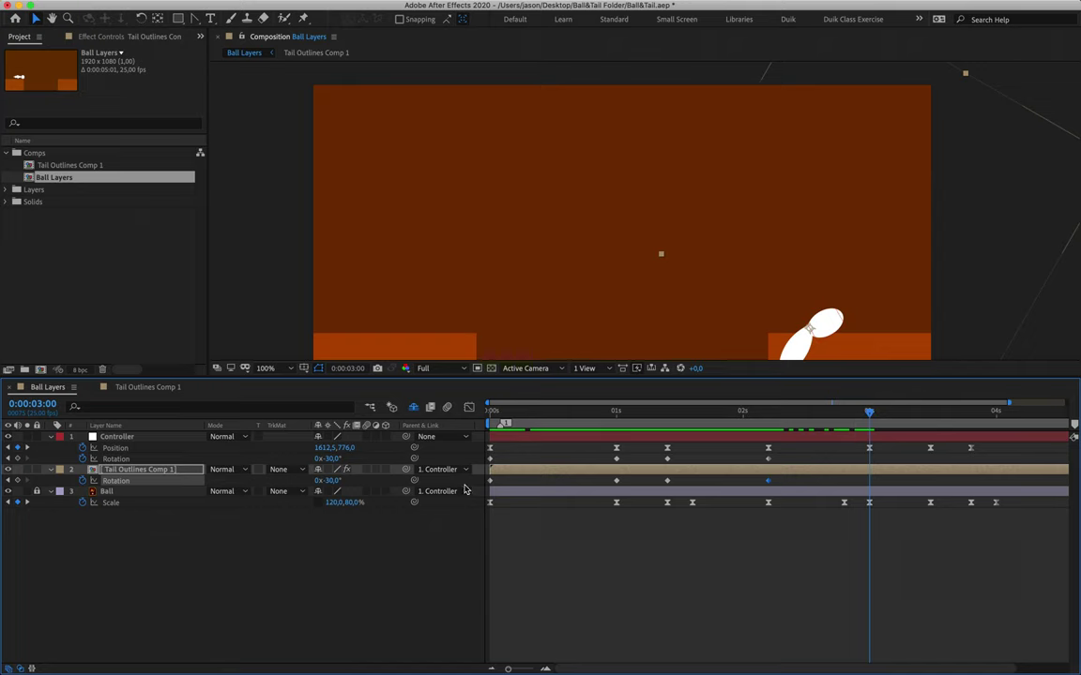
click(331, 459)
click(332, 481)
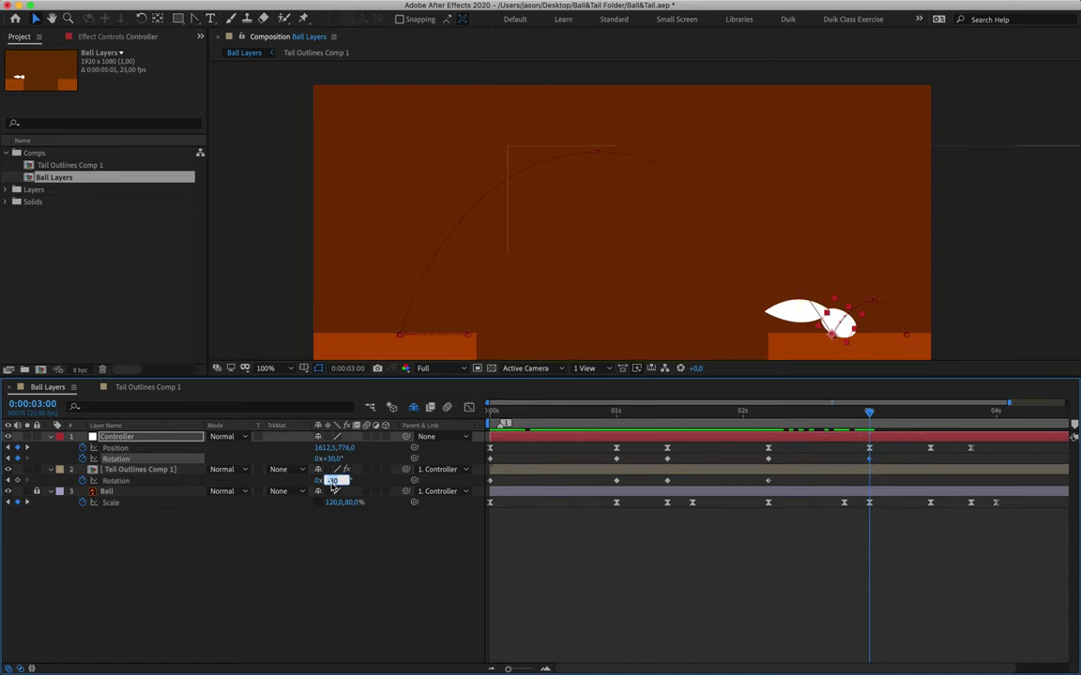
text(30)
key(Return)
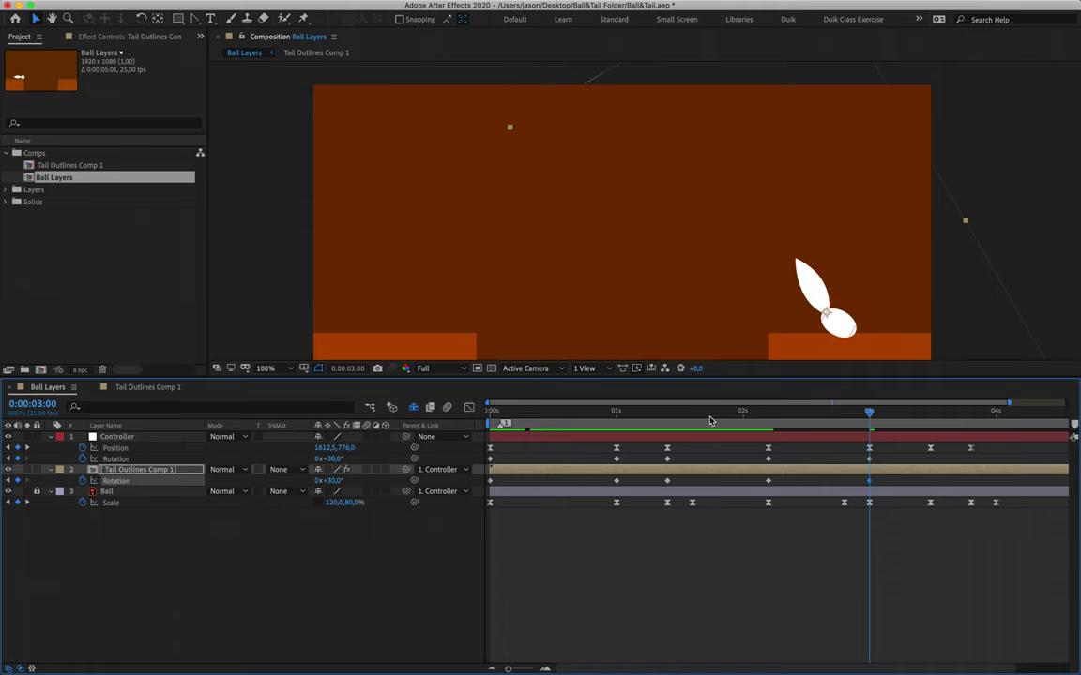
drag(868, 412, 934, 420)
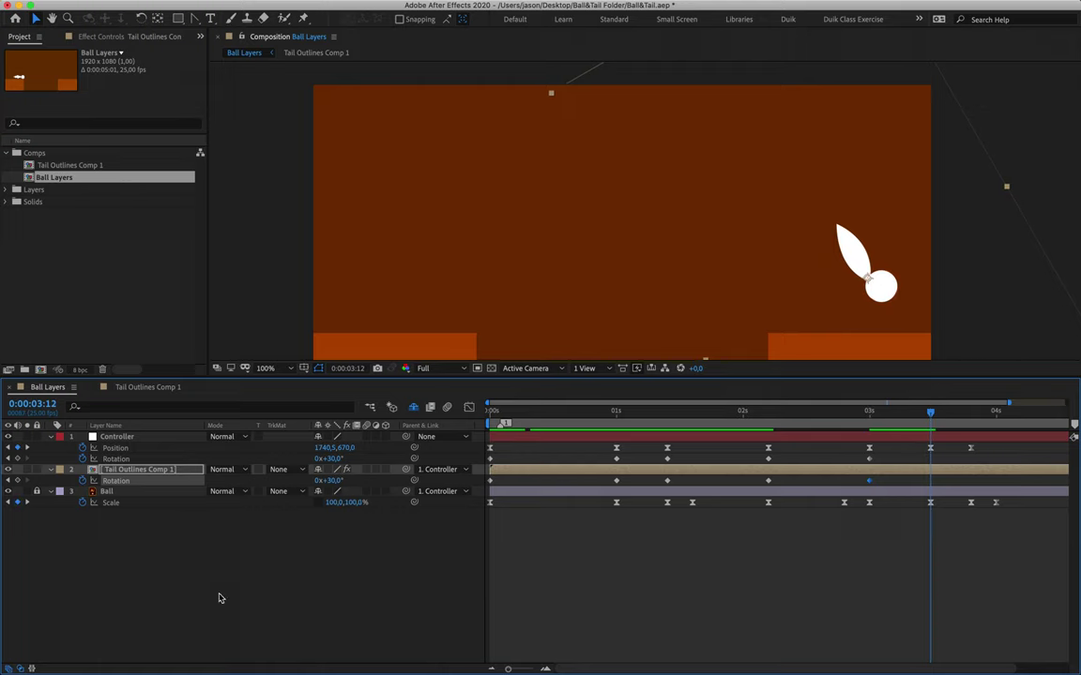
- Key Controller and tail Rotation at -15° at 0:00:03:12
click(331, 460)
text(-15)
key(Return)
click(331, 480)
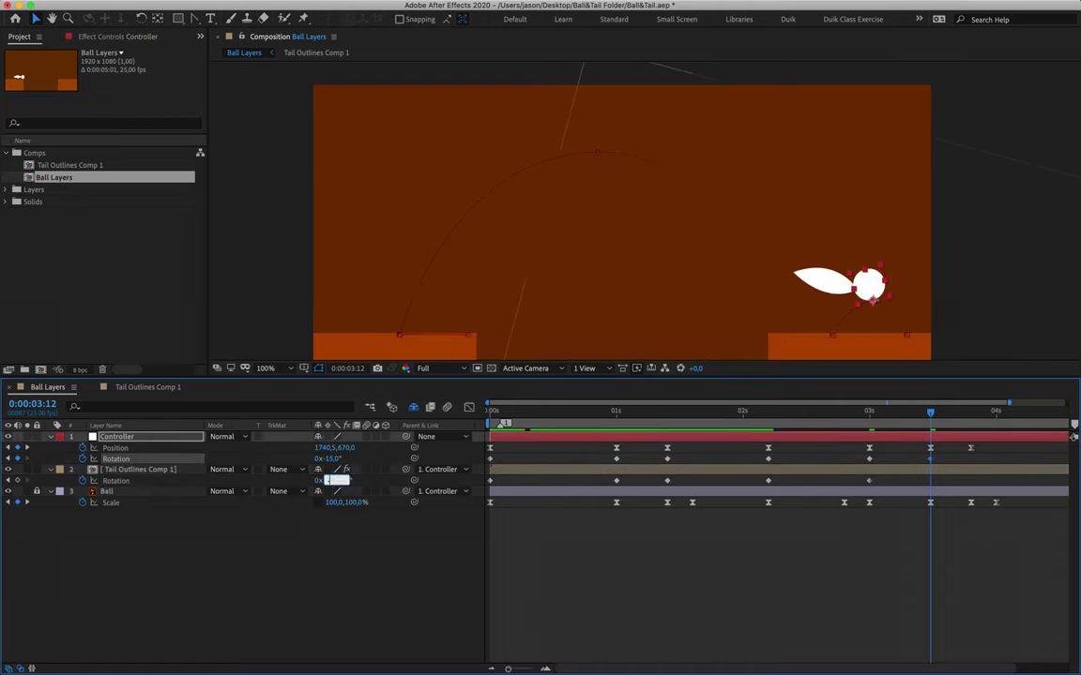
text(-15)
key(Return)
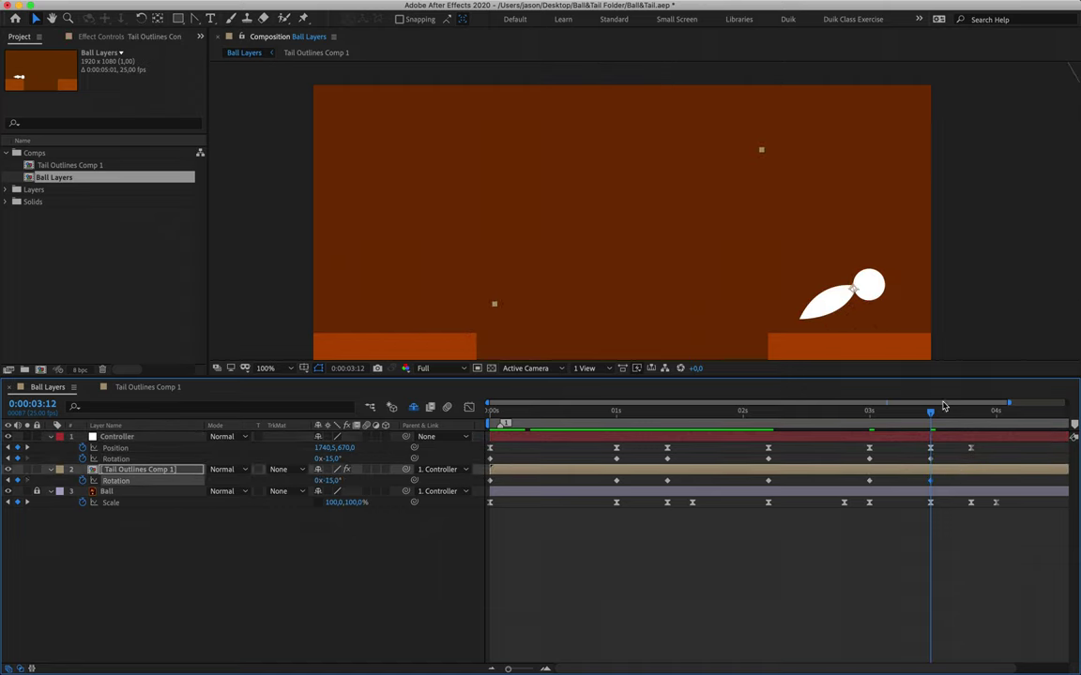
drag(929, 413, 930, 437)
- Key both Rotations at 10° at 0:00:03:20 and -8° at 0:00:04:00
drag(932, 419, 972, 416)
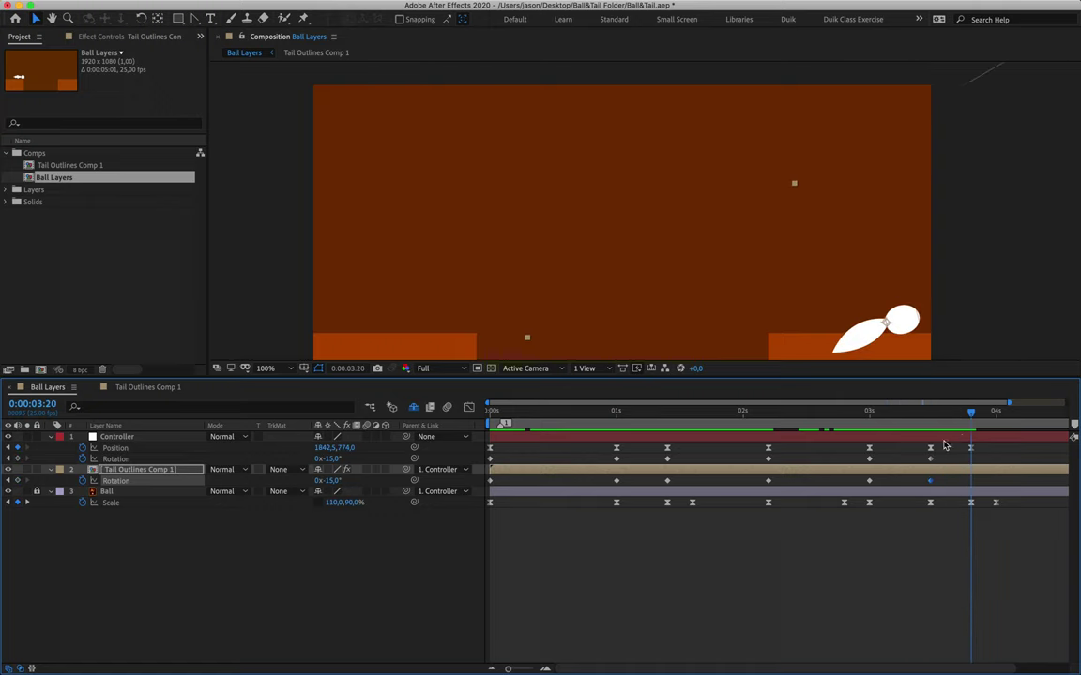
click(335, 459)
text(10)
key(Tab)
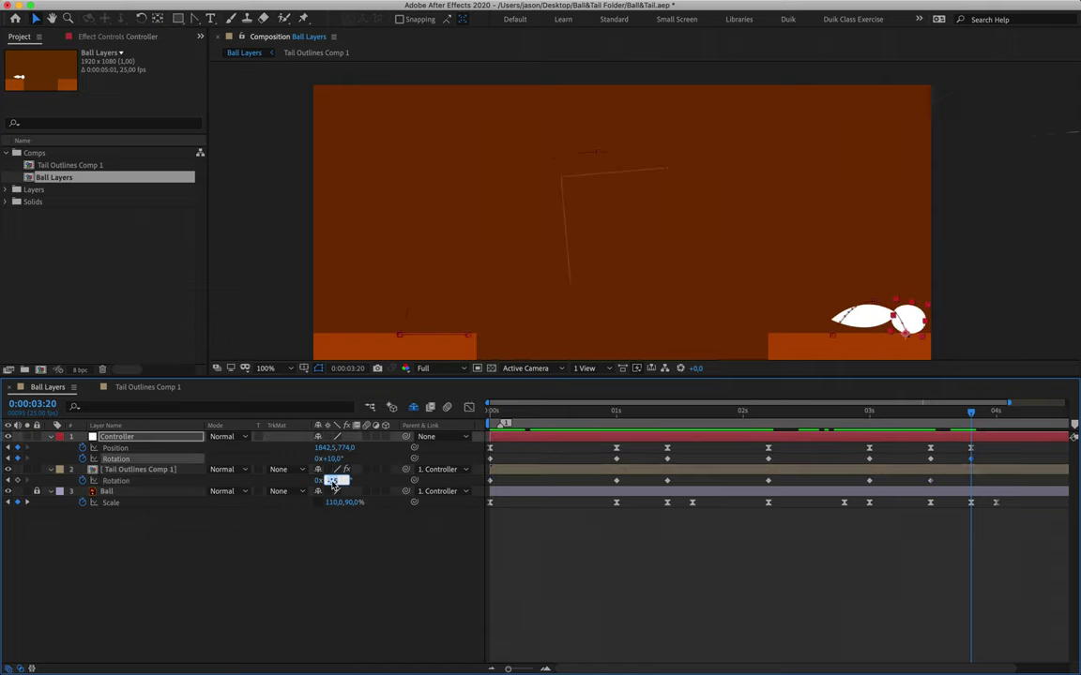
text(10)
key(Return)
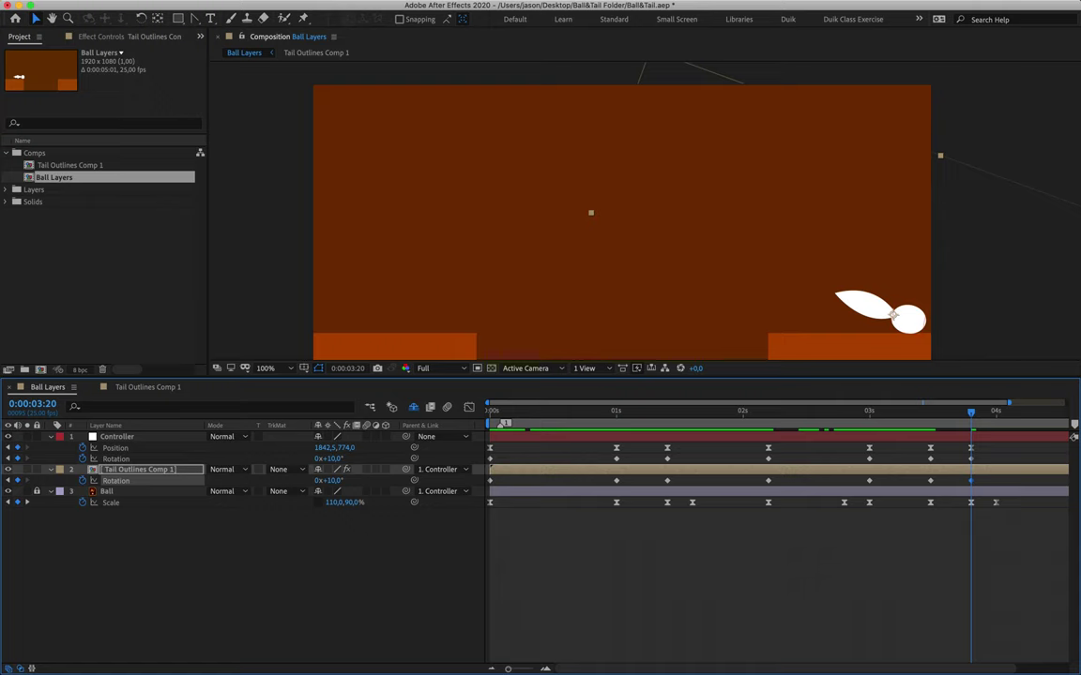
key(space)
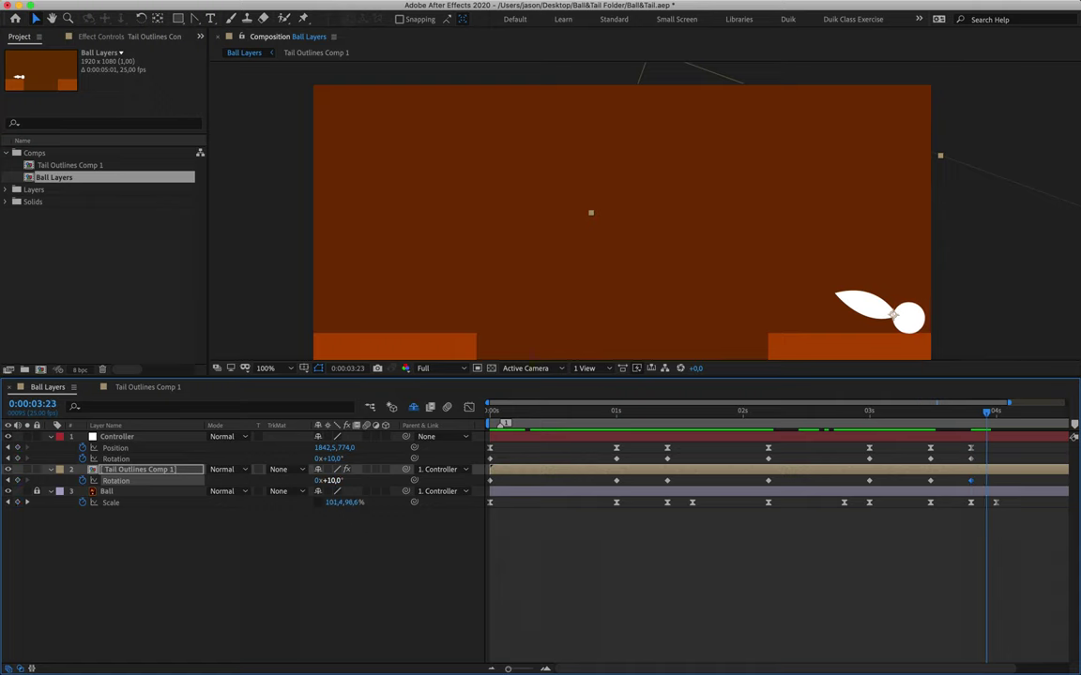
click(334, 458)
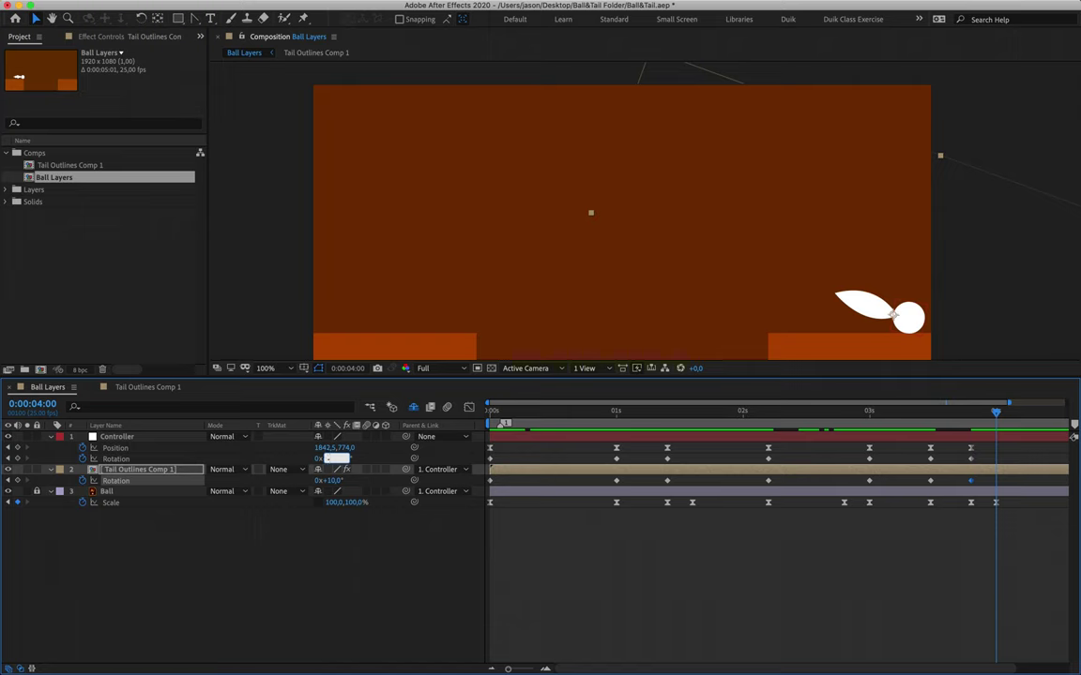
click(336, 479)
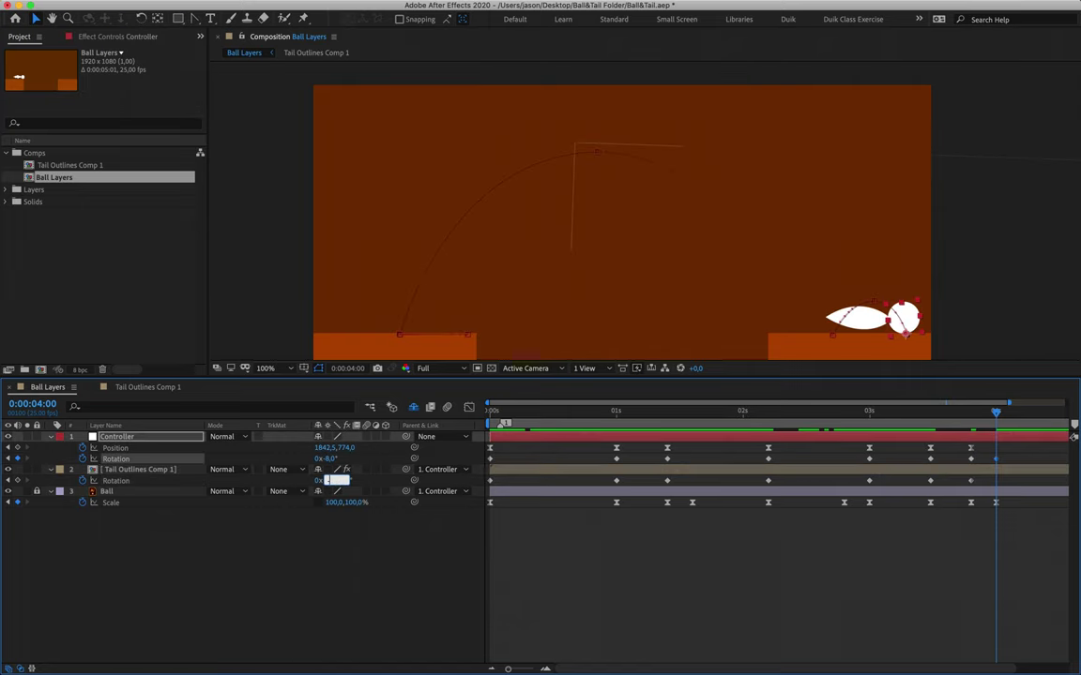
text(-8)
key(Return)
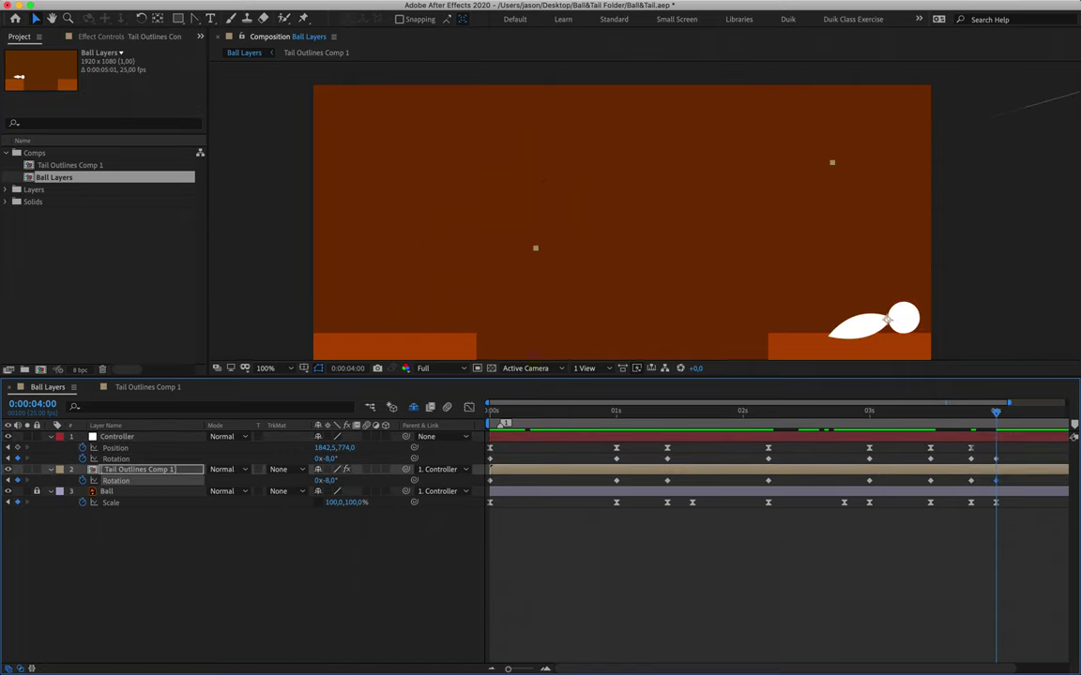
- Key Rotation at 3° at 0:00:04:05 and 0° at 0:00:04:10, then preview
key(Page_Down)
key(Page_Down)
key(Page_Down)
key(Page_Down)
key(Page_Down)
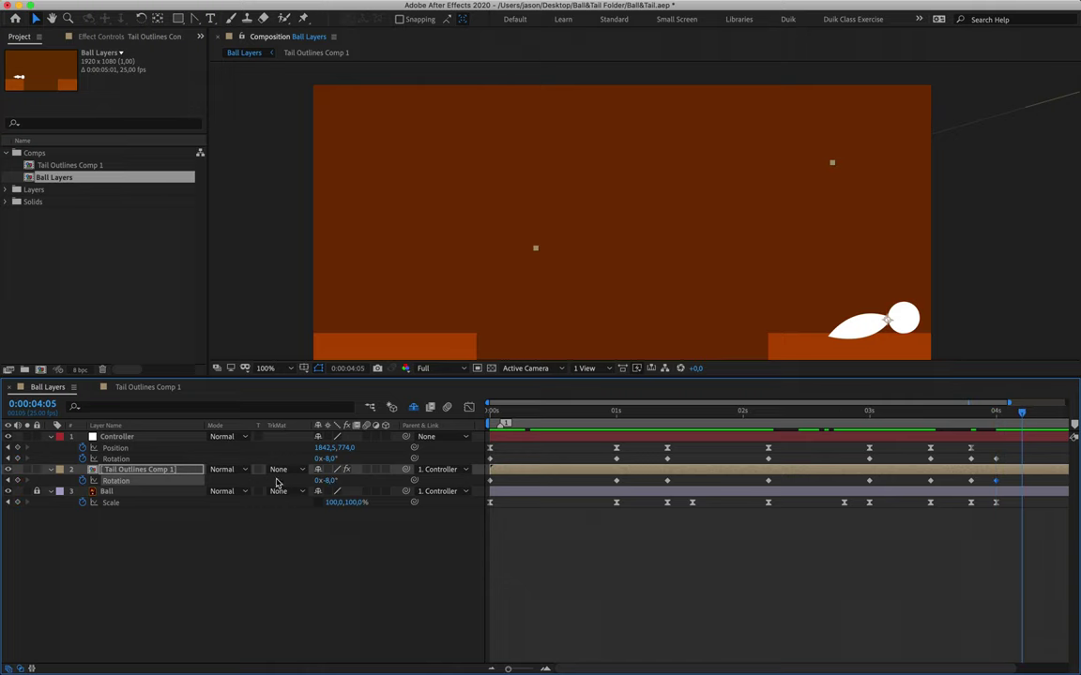
click(329, 460)
text(3)
key(Return)
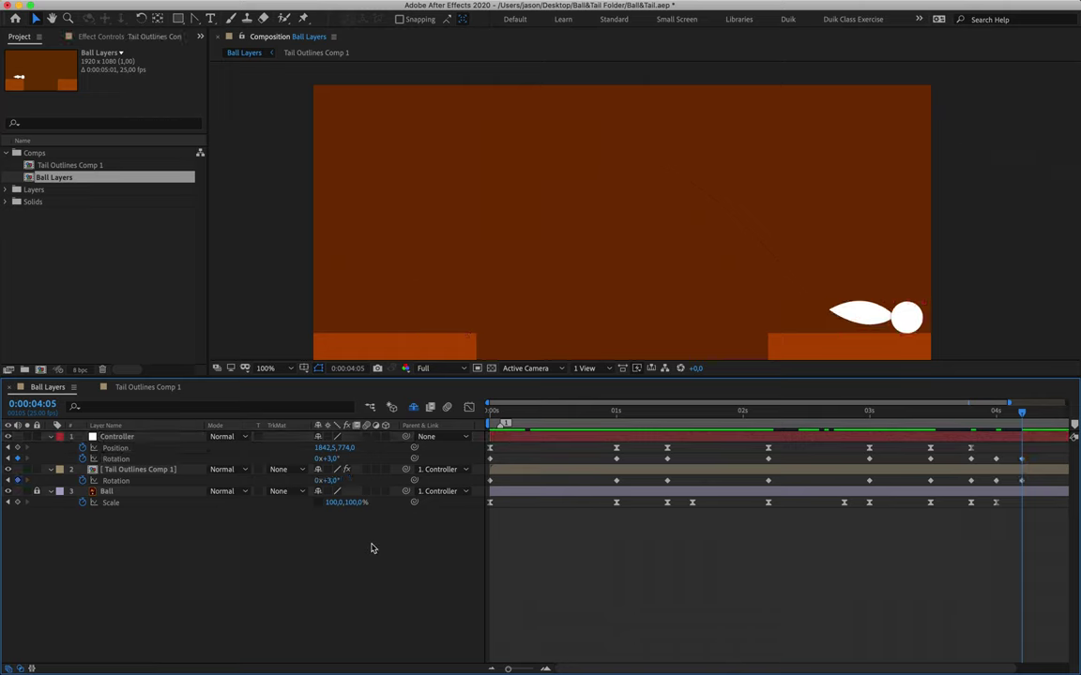
key(Page_Down)
key(Page_Down)
key(Page_Down)
key(Page_Down)
key(Page_Down)
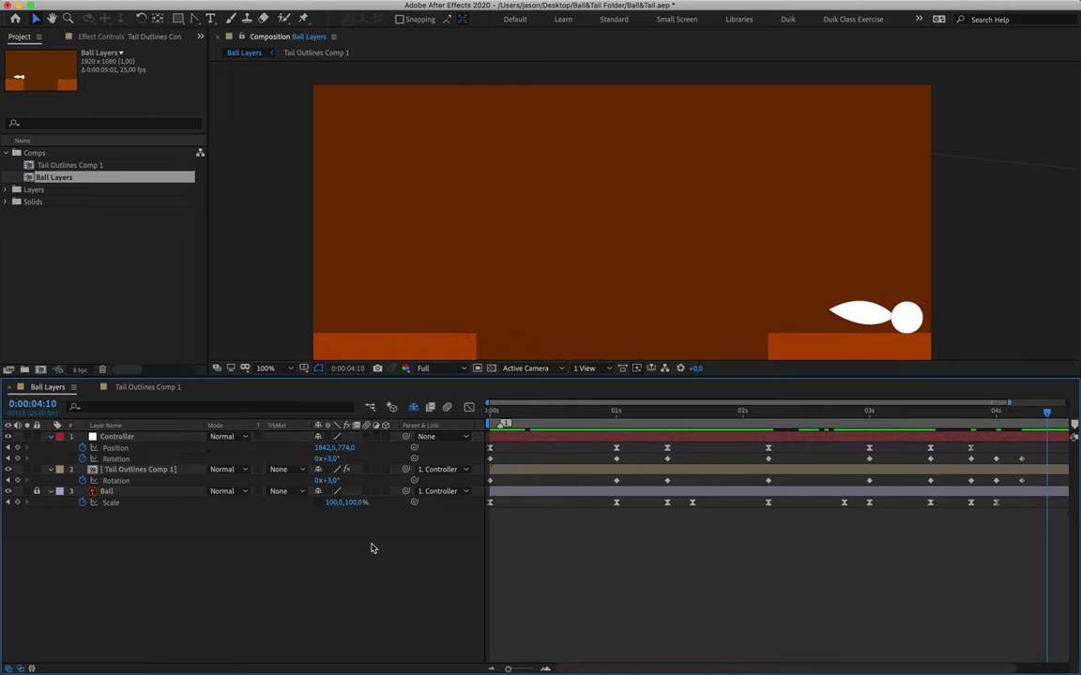
click(329, 459)
text(0)
click(329, 482)
key(Return)
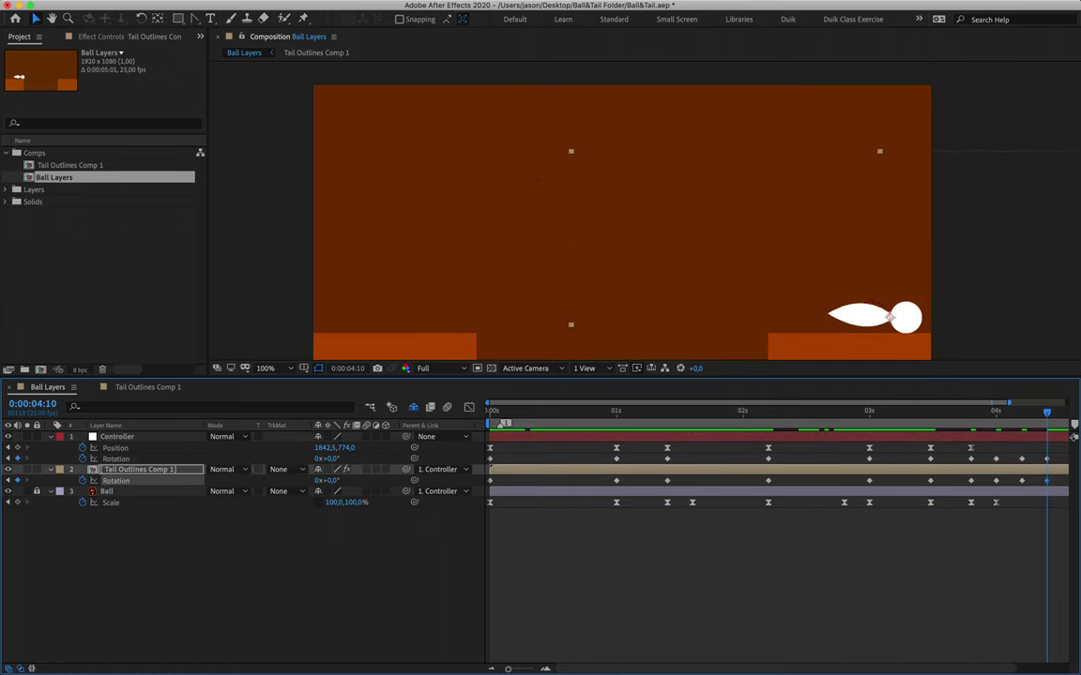
drag(972, 432, 342, 485)
key(space)
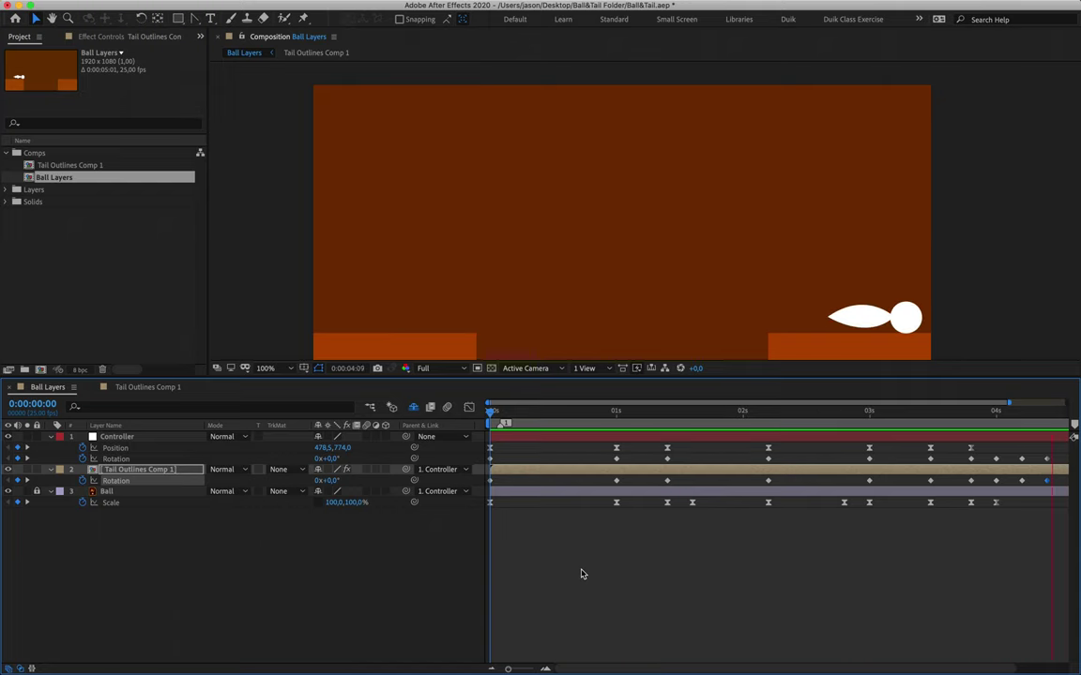
- Stop playback, select Controller with the tail layer, and select the 0:00:01:10 rotation keys
click(500, 403)
drag(500, 403, 489, 404)
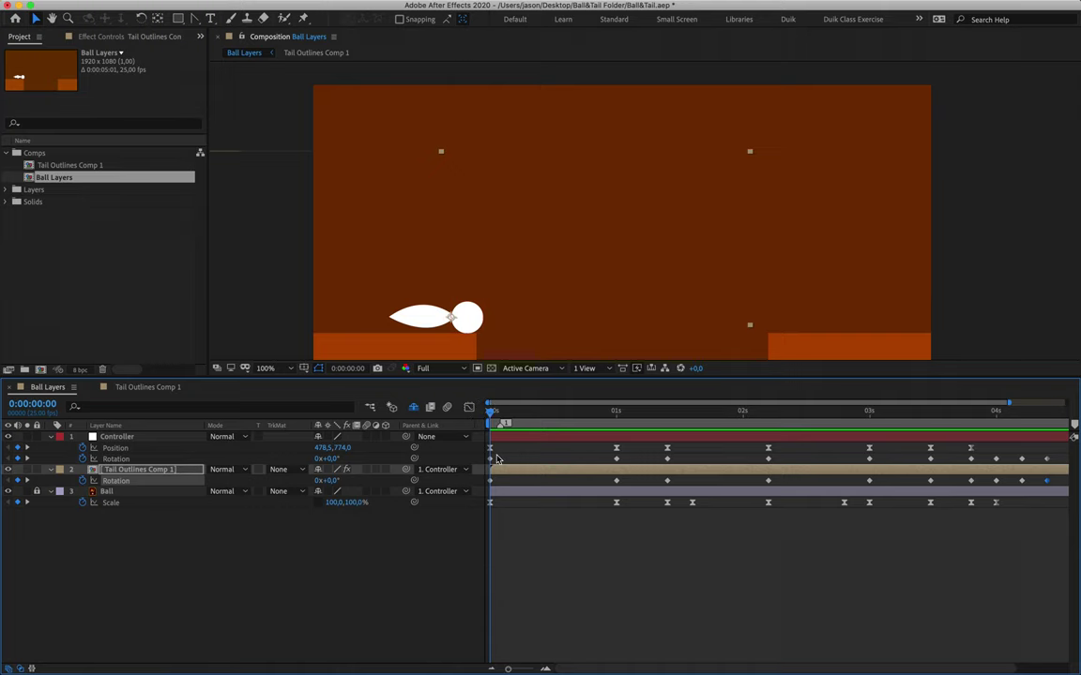
drag(497, 458, 480, 485)
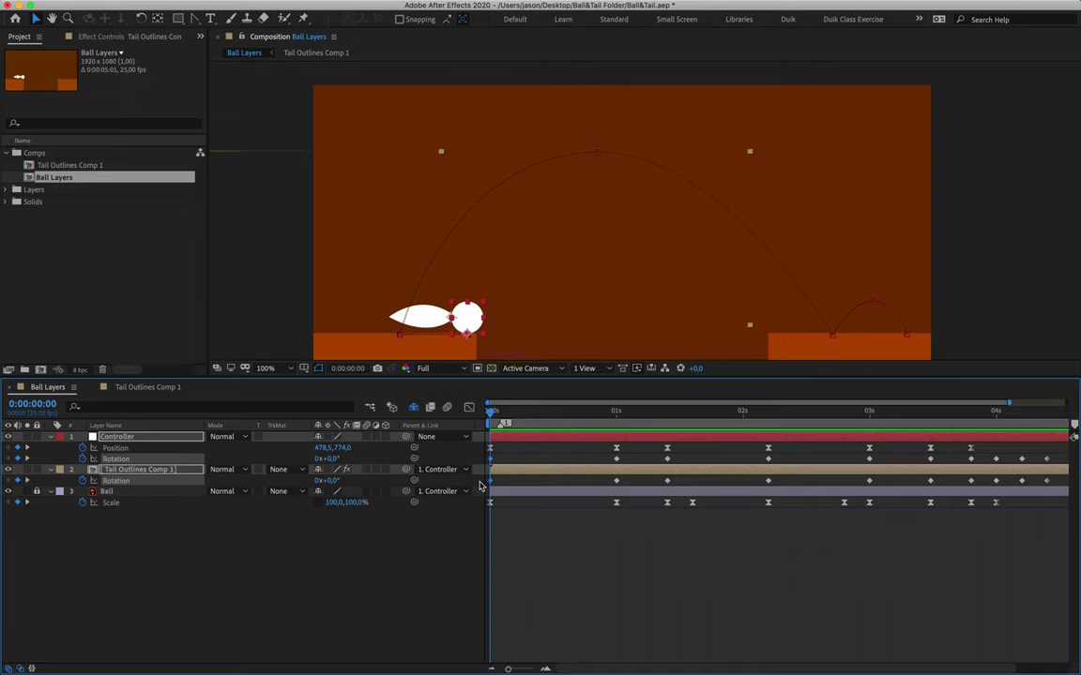
click(616, 414)
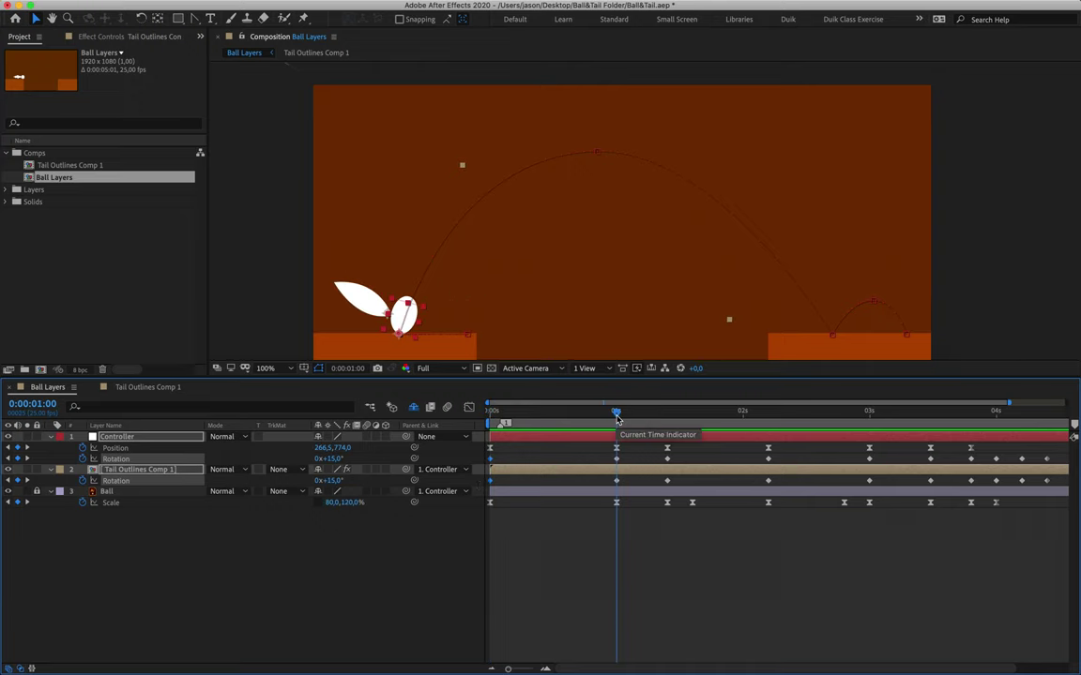
drag(616, 418, 667, 415)
drag(655, 465, 688, 492)
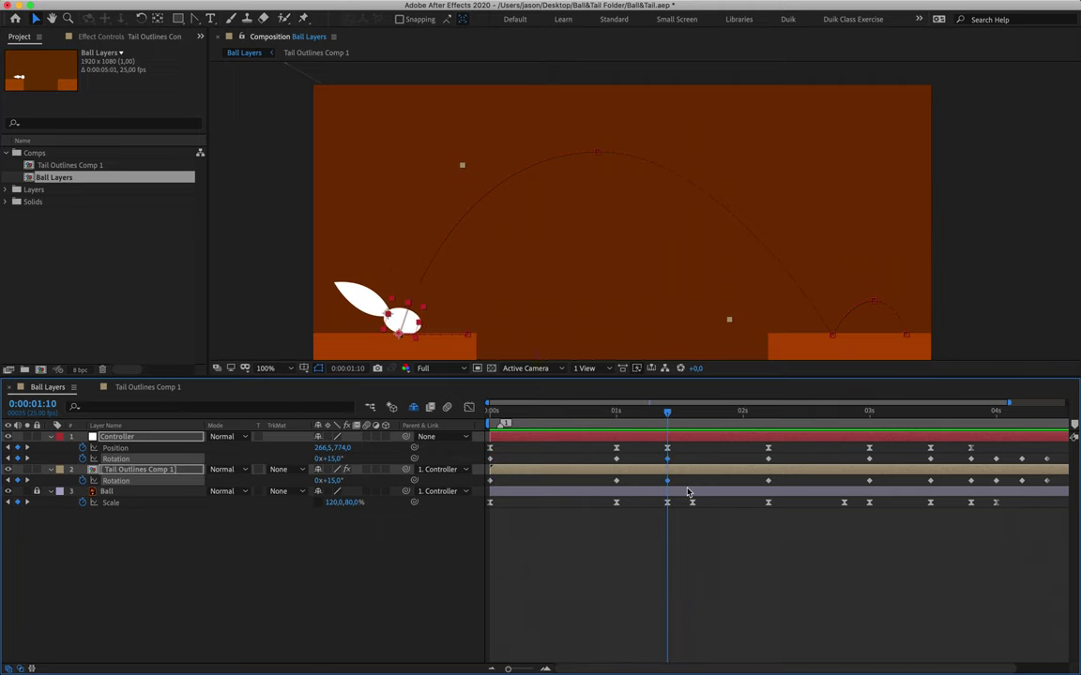
- Step through the rotation keyframes at 2:05, 3:00, 3:12 and 3:20, selecting each pair
drag(765, 418, 770, 417)
key(super+v)
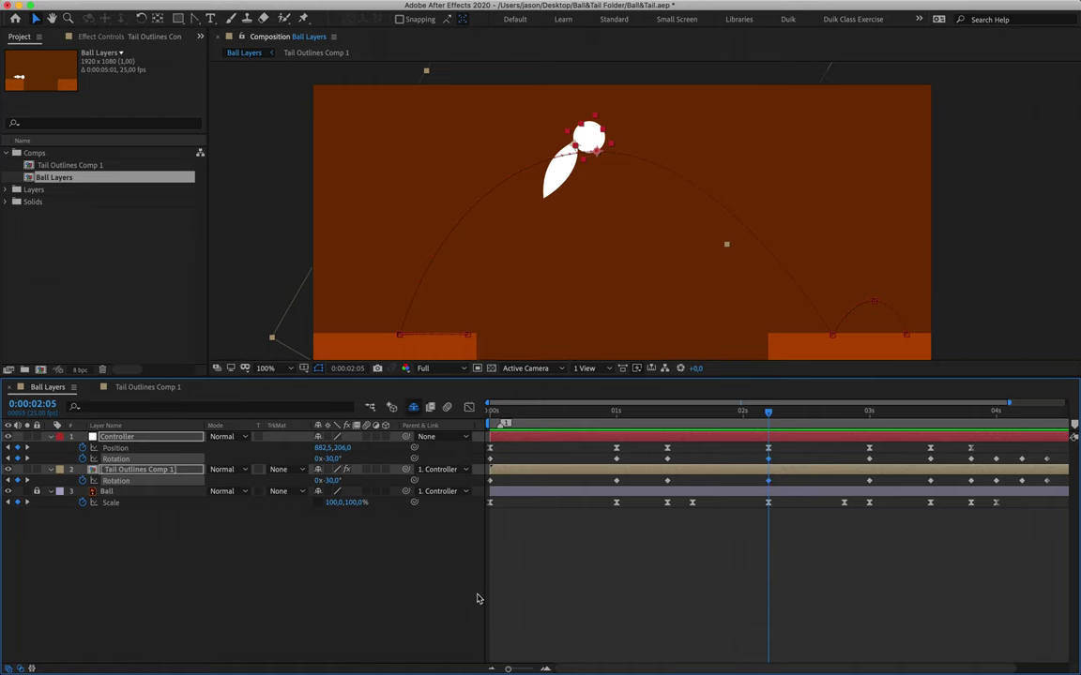
click(869, 414)
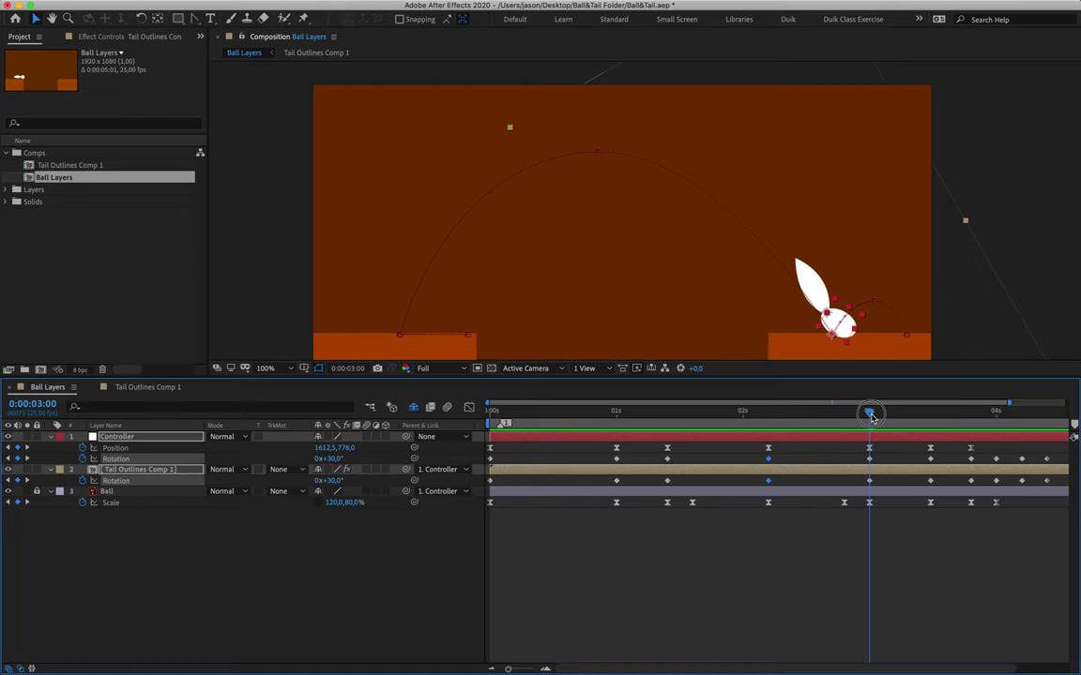
drag(854, 452, 882, 489)
click(929, 413)
drag(927, 451, 934, 486)
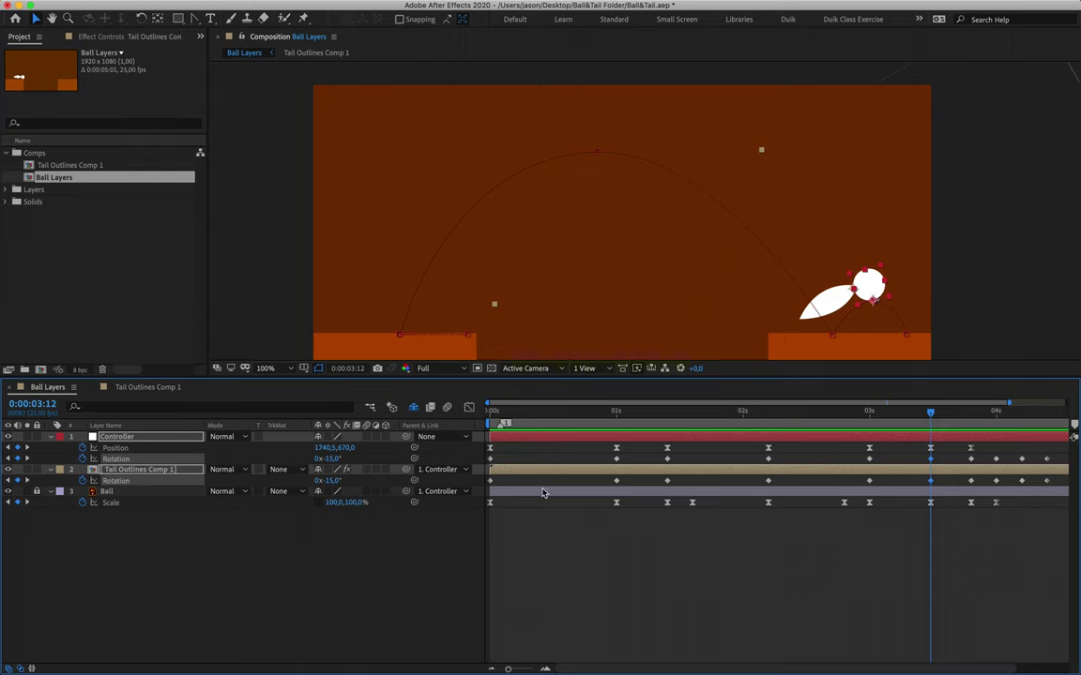
drag(957, 424, 973, 425)
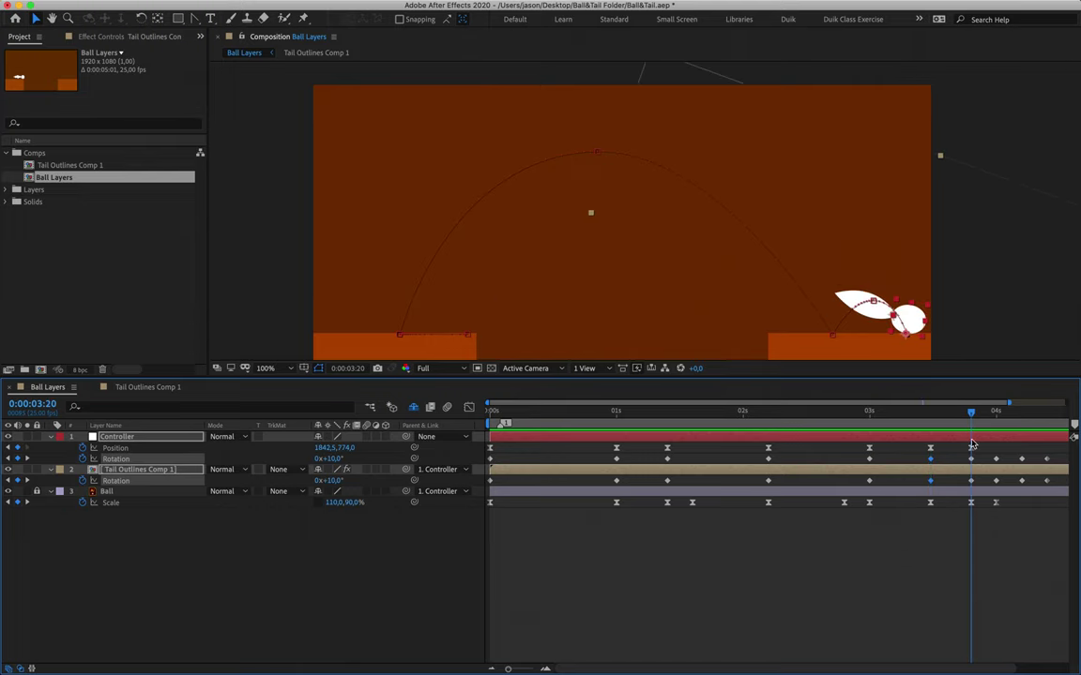
click(971, 460)
mouse_move(973, 418)
mouse_down()
mouse_move(1049, 432)
mouse_move(900, 449)
mouse_move(1002, 462)
mouse_move(1008, 410)
mouse_move(988, 410)
mouse_move(1046, 424)
mouse_move(973, 427)
mouse_move(1047, 424)
mouse_move(961, 424)
mouse_move(973, 424)
mouse_up()
- Move the final Controller and tail rotation keyframes onto 0:00:04:07
key(Page_Down)
key(Page_Down)
key(Page_Down)
key(Page_Down)
key(Page_Down)
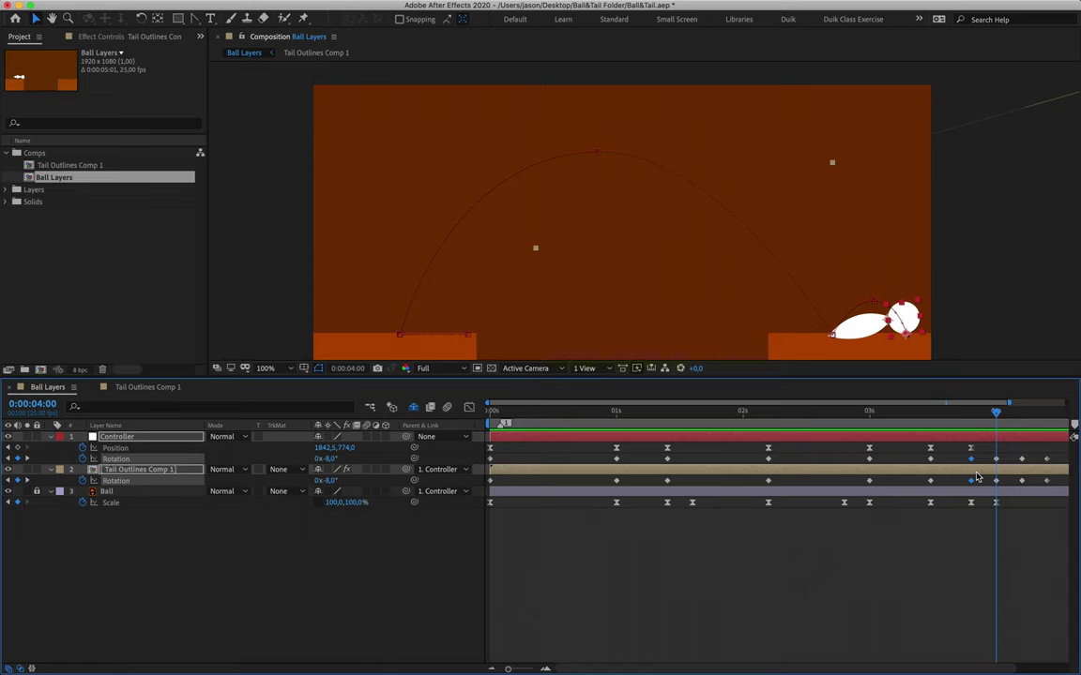
key(Page_Down)
key(Page_Down)
key(Page_Down)
key(Page_Down)
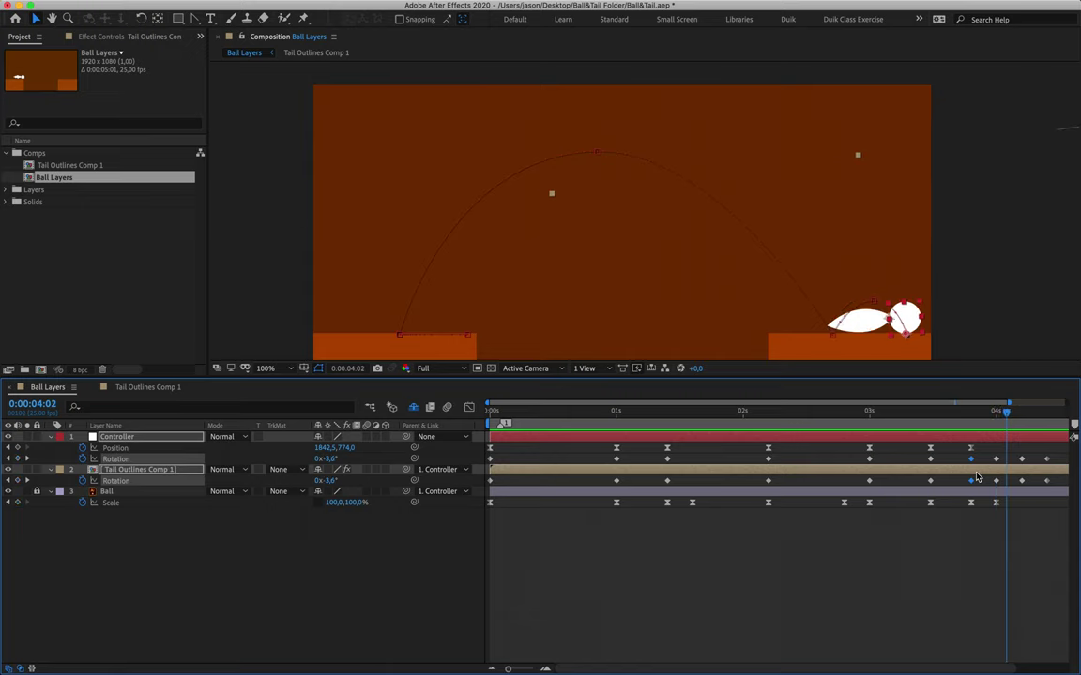
drag(1016, 452, 1017, 501)
key(Page_Down)
key(Page_Down)
key(Page_Down)
drag(1049, 458, 967, 460)
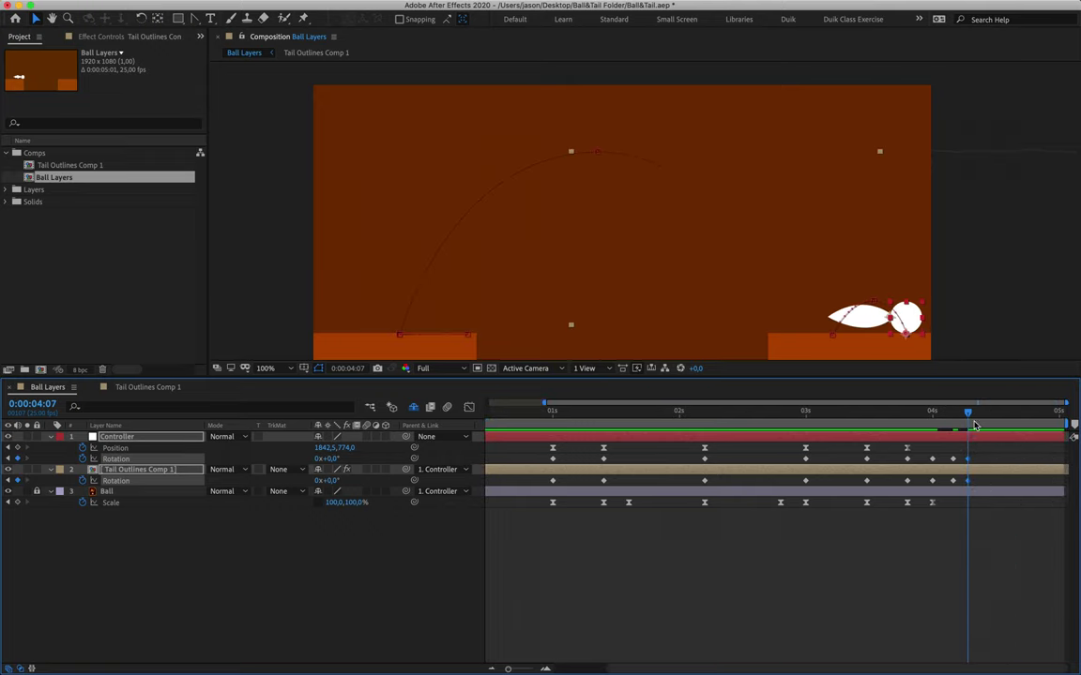
- Scrub the last bounce, fit 0–5 s in the timeline, and select all rotation keyframes
drag(966, 414, 805, 417)
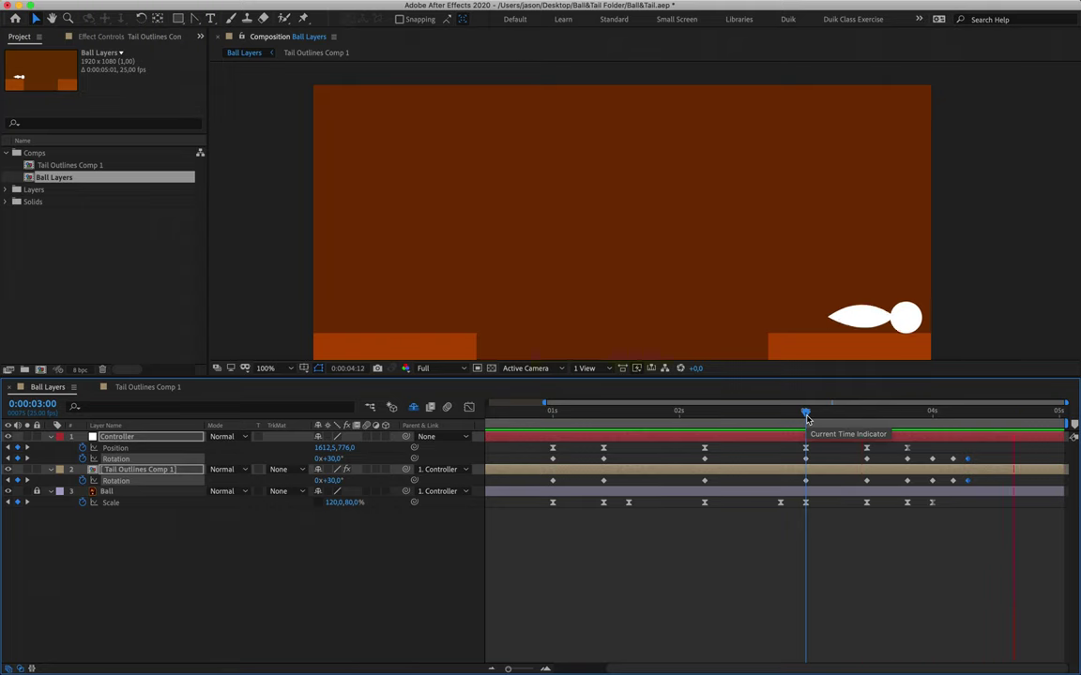
drag(845, 417, 978, 418)
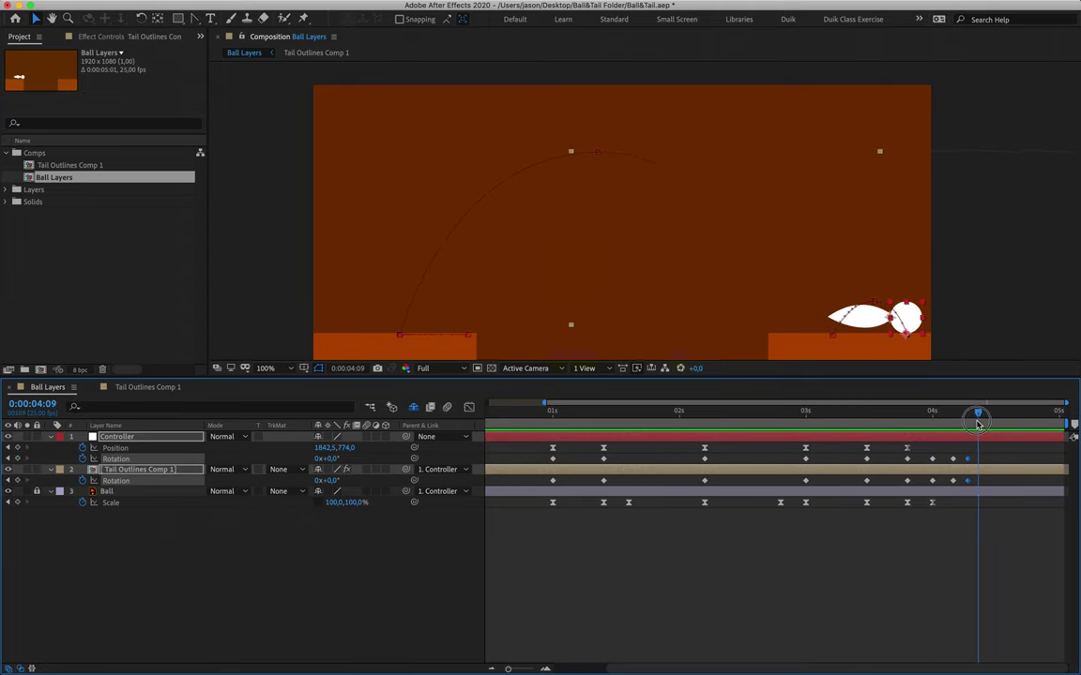
drag(509, 669, 504, 668)
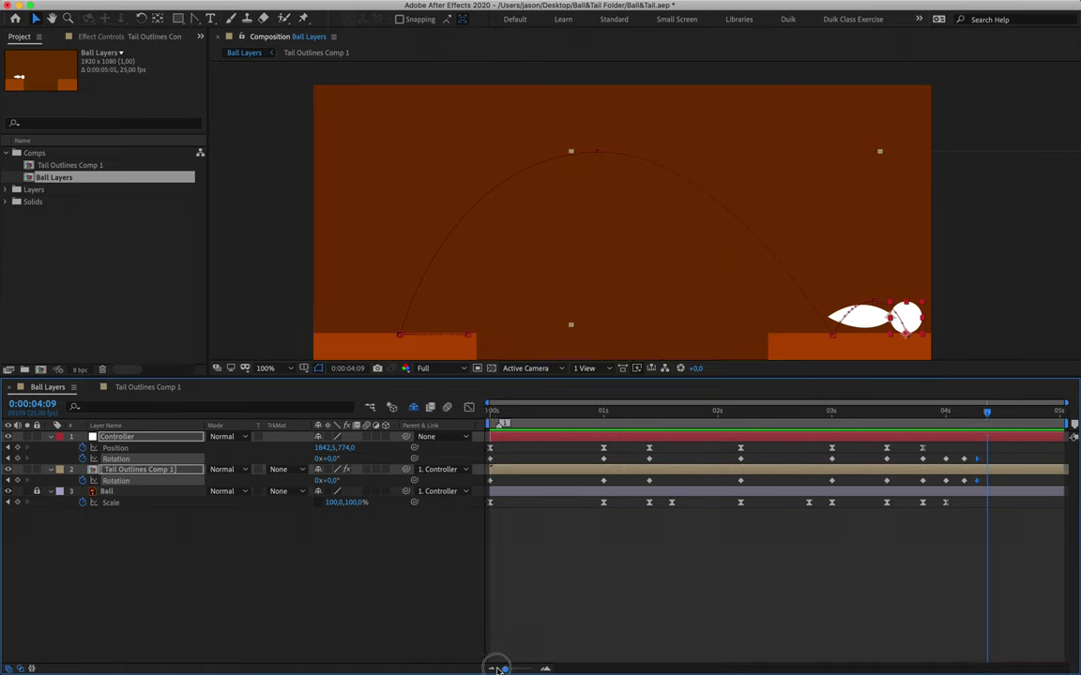
drag(1004, 460, 427, 493)
- Apply Keyframe Assistant > Easy Ease to all selected rotation keyframes
right_click(491, 484)
mouse_move(550, 634)
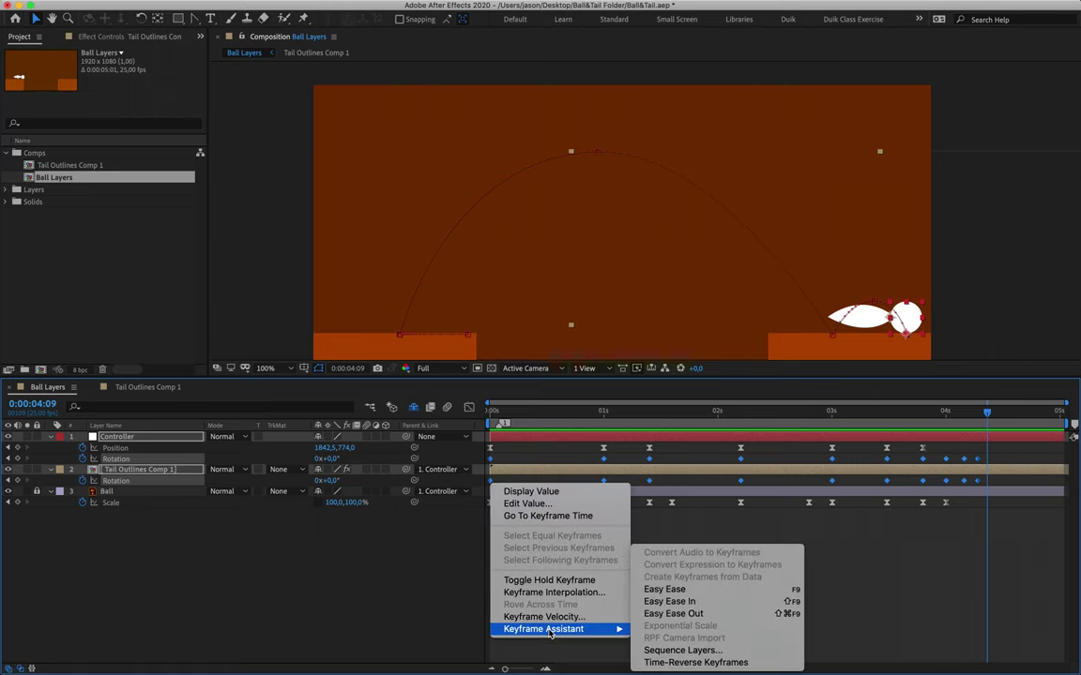
click(665, 590)
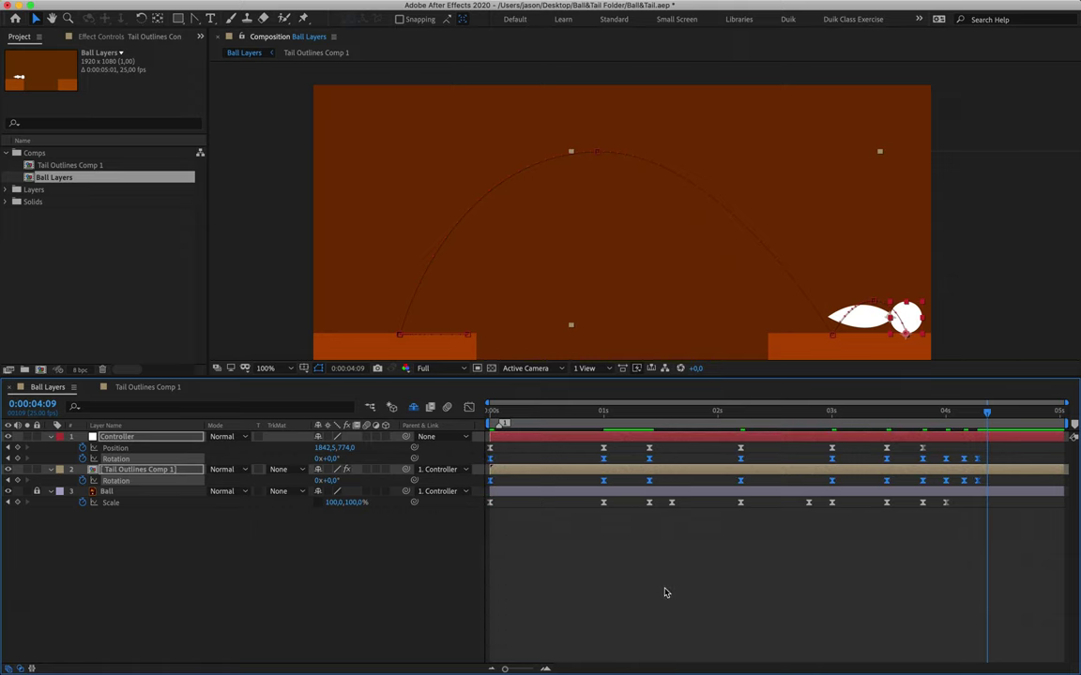
- Set the time to 0:00:01:00 and show the rotation speed graph
click(607, 413)
drag(607, 412, 605, 414)
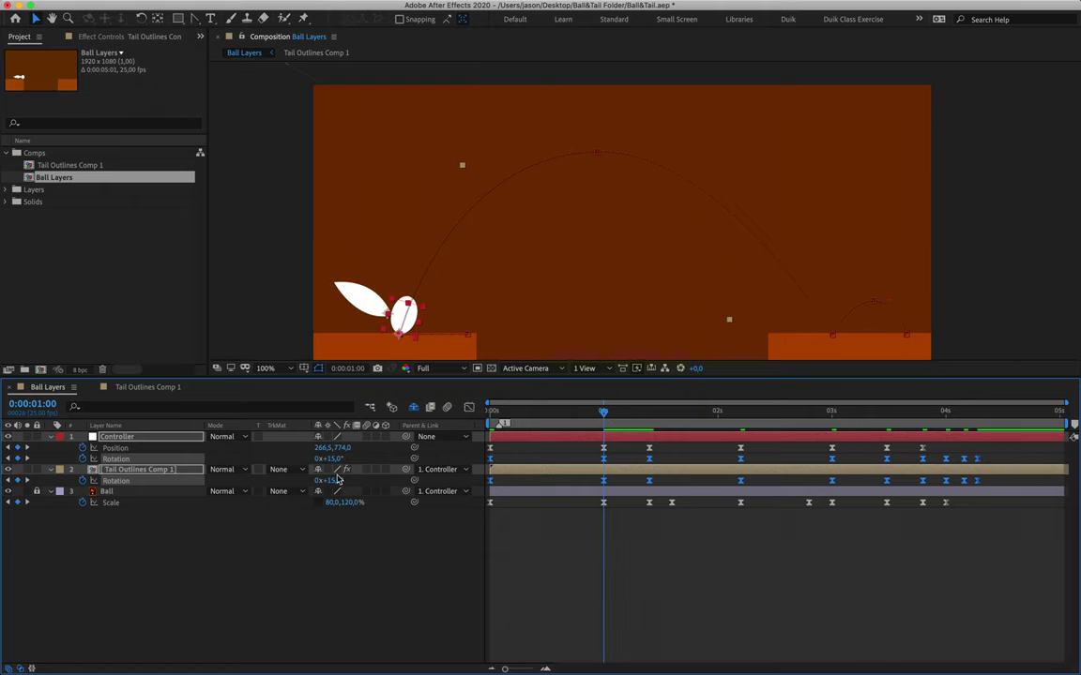
click(512, 460)
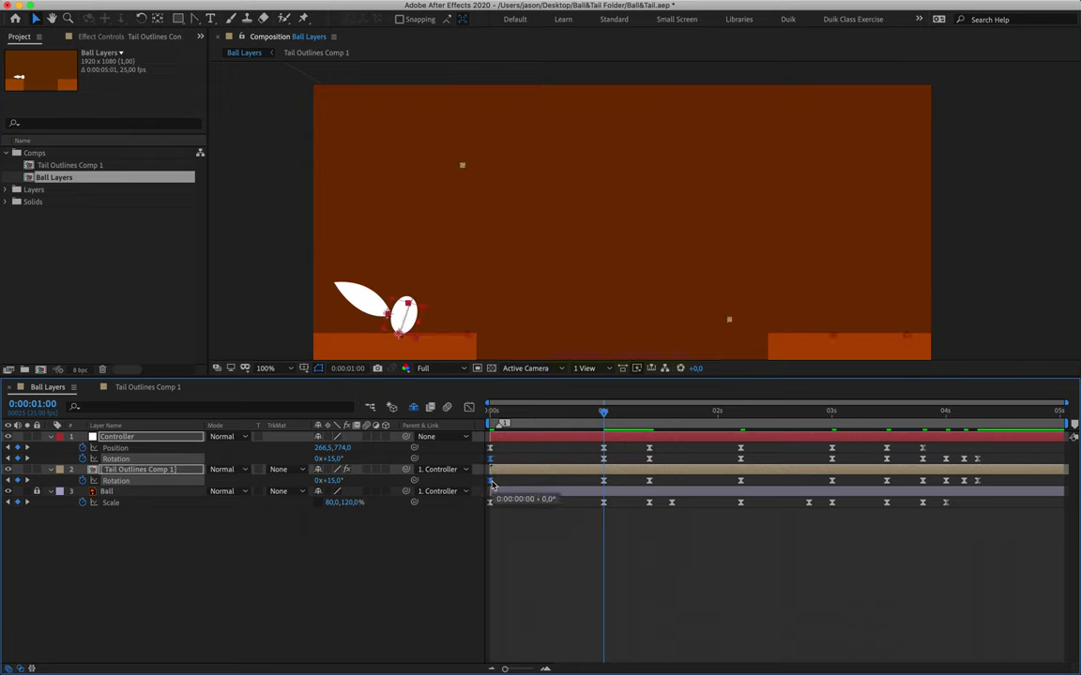
click(471, 409)
- Drag the 1s Rotation keyframe's incoming influence far left so speed spikes early, then glides into 15°
click(542, 470)
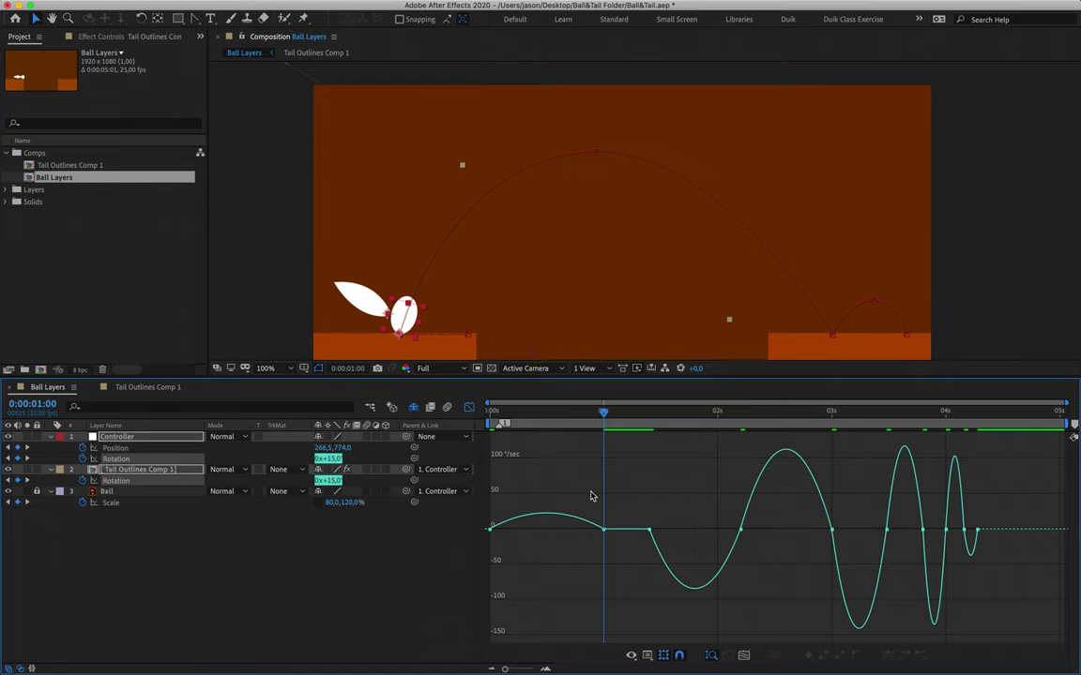
mouse_move(605, 532)
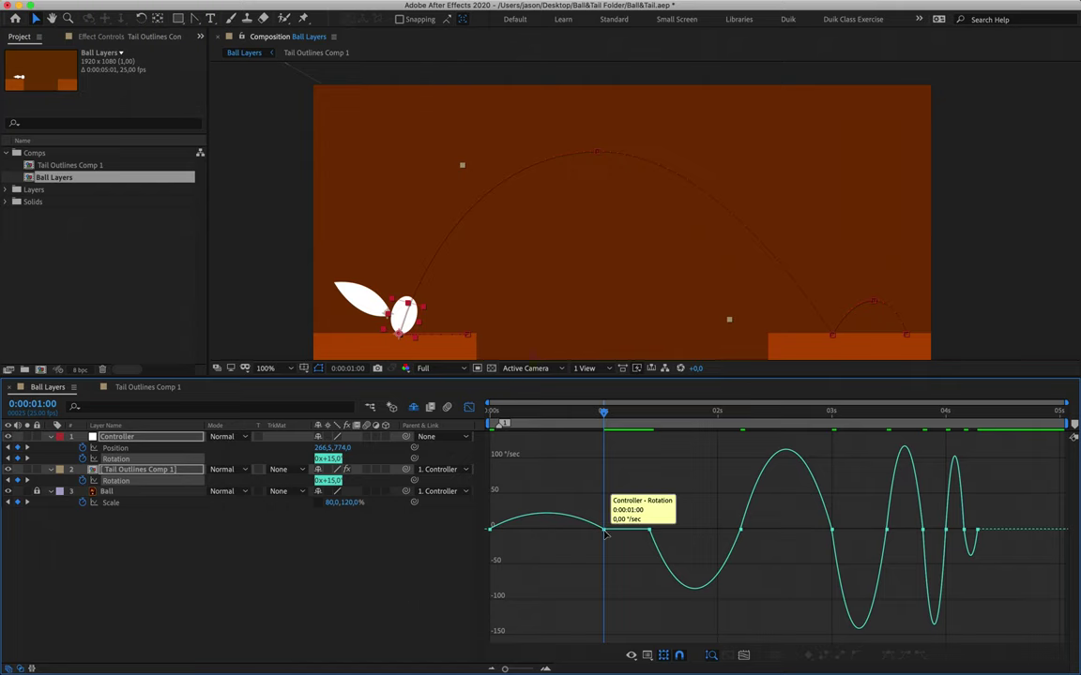
click(605, 532)
drag(589, 531, 547, 531)
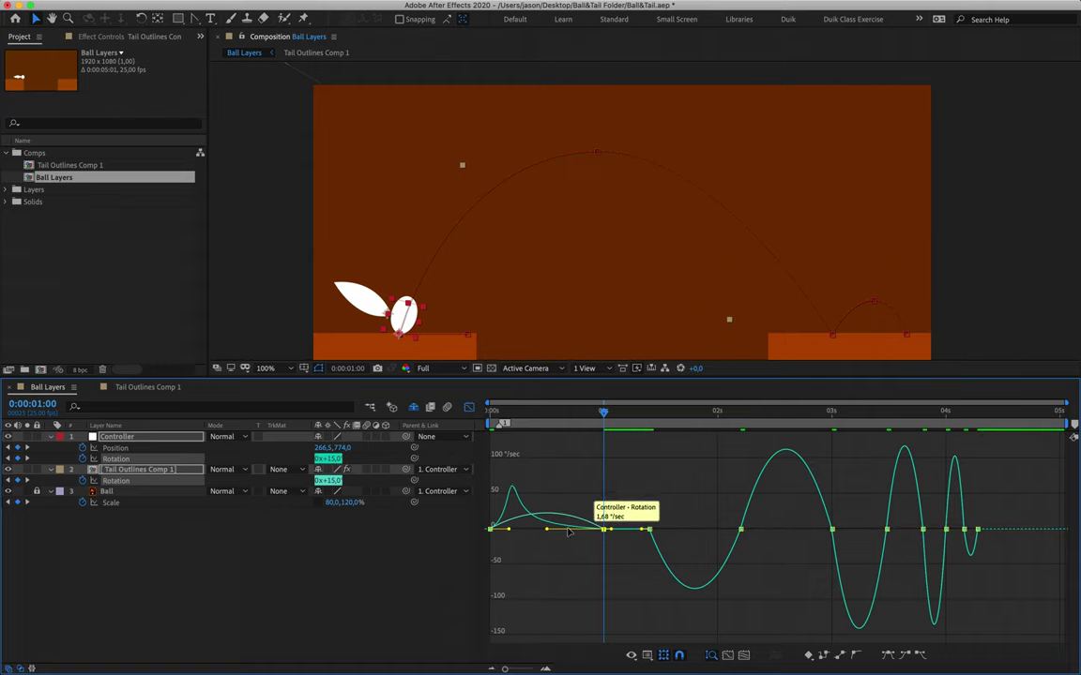
click(569, 513)
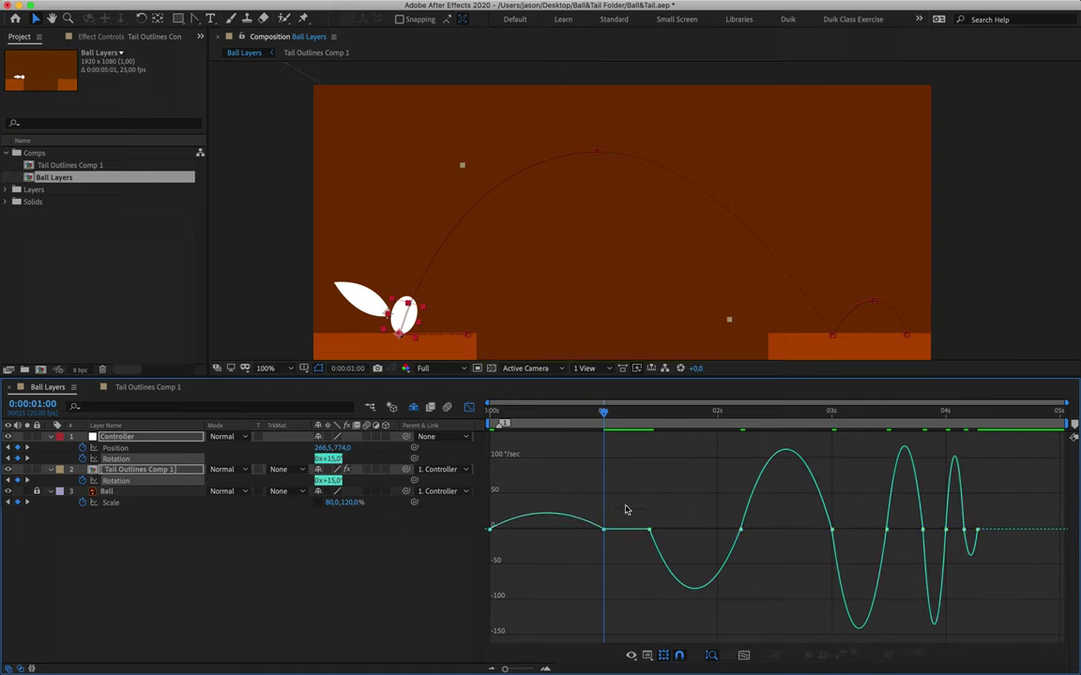
mouse_move(623, 511)
mouse_down()
mouse_move(594, 541)
mouse_move(612, 530)
mouse_up()
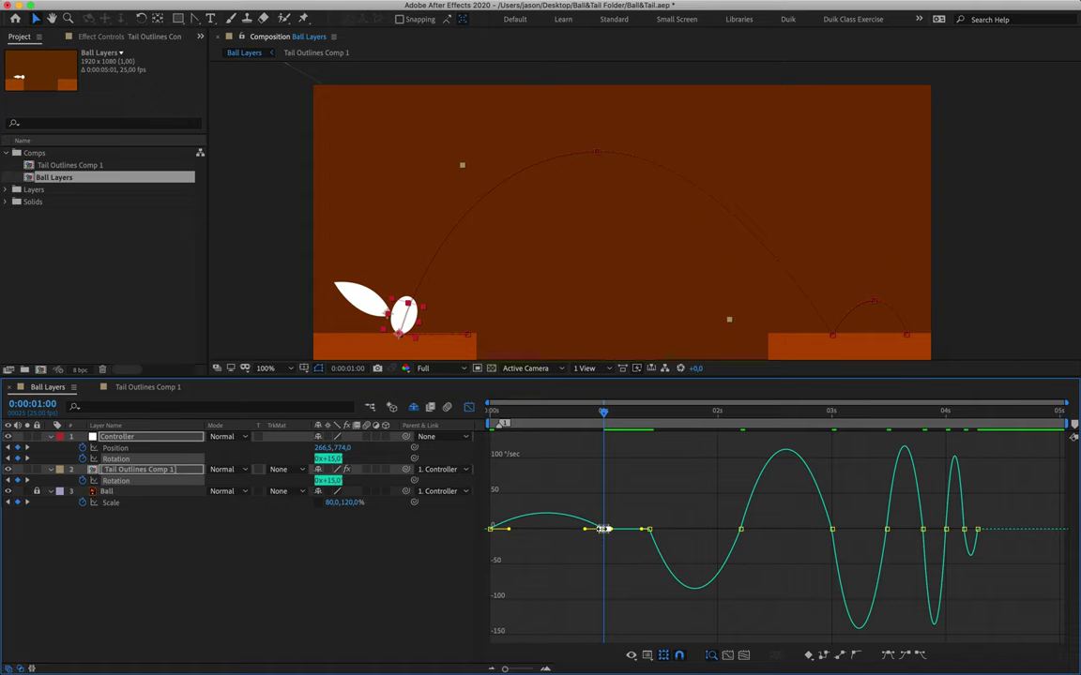
drag(586, 530, 547, 530)
drag(499, 413, 649, 436)
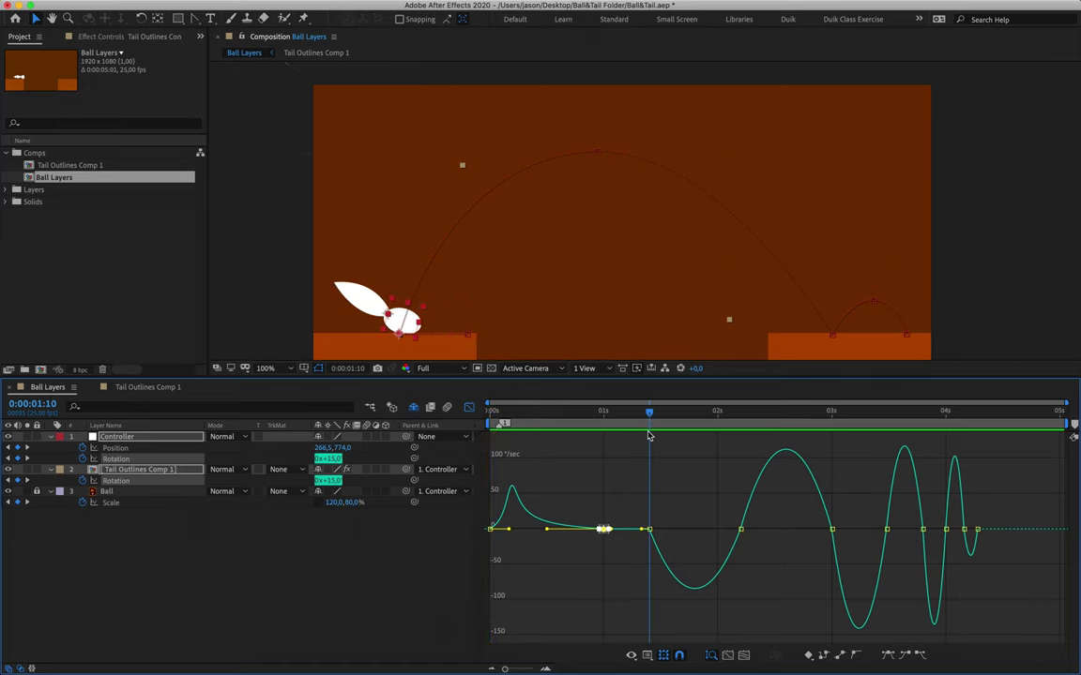
click(685, 522)
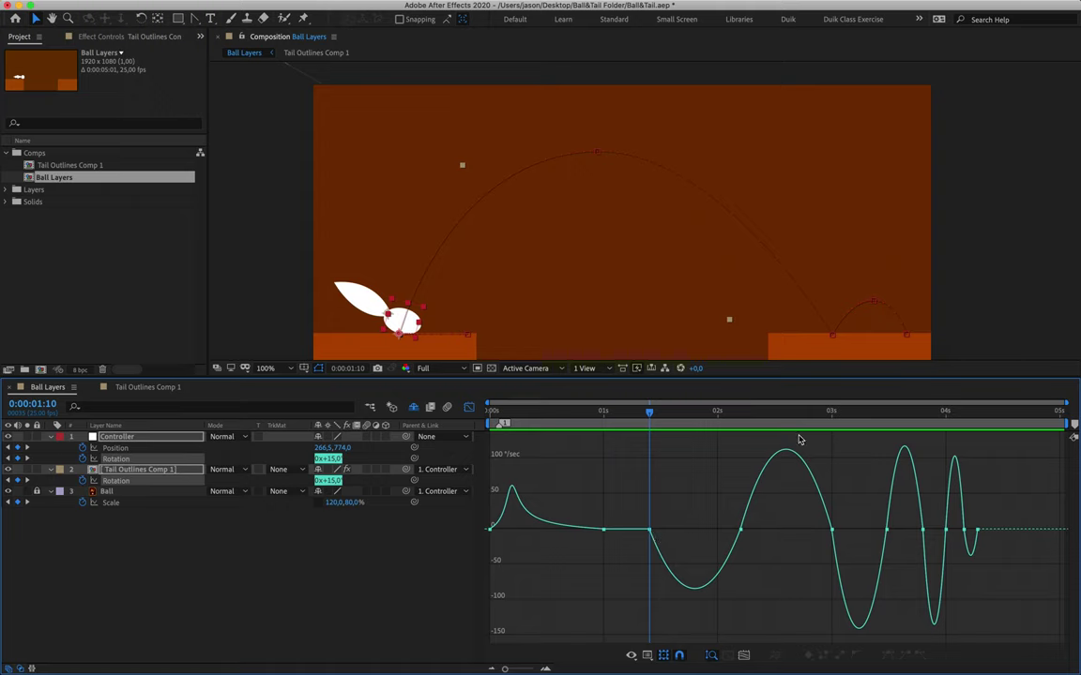
mouse_move(755, 496)
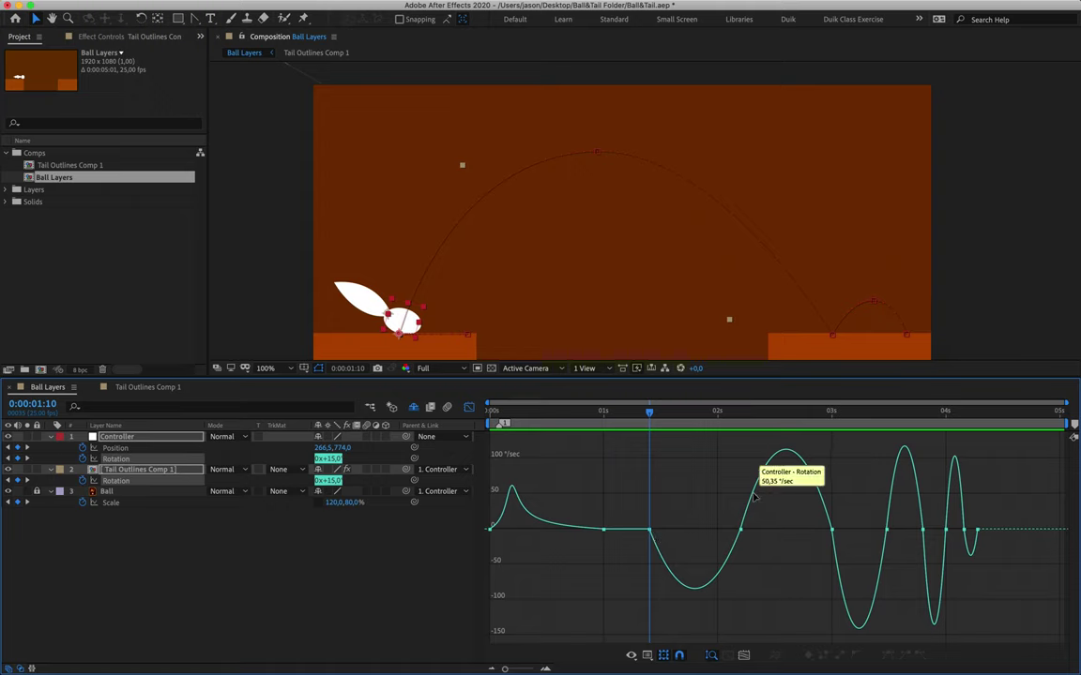
- Lengthen the eases out of 0:00:01:10 and around the 0:00:02:05 rotation keyframe
drag(670, 534, 733, 531)
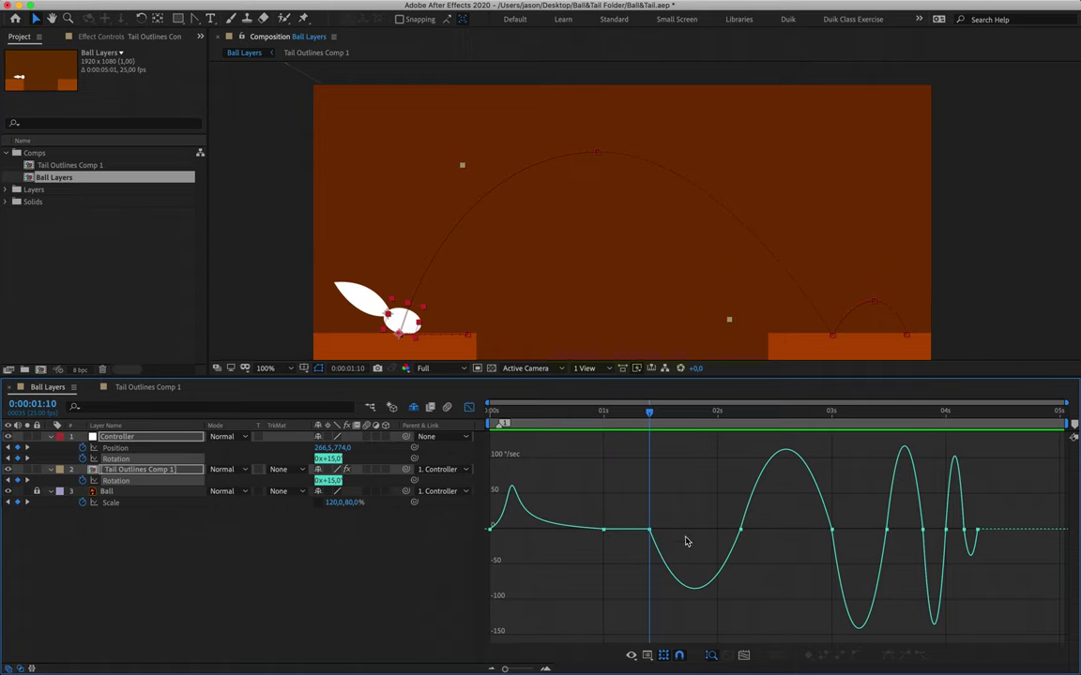
drag(732, 411, 741, 411)
key(super+a)
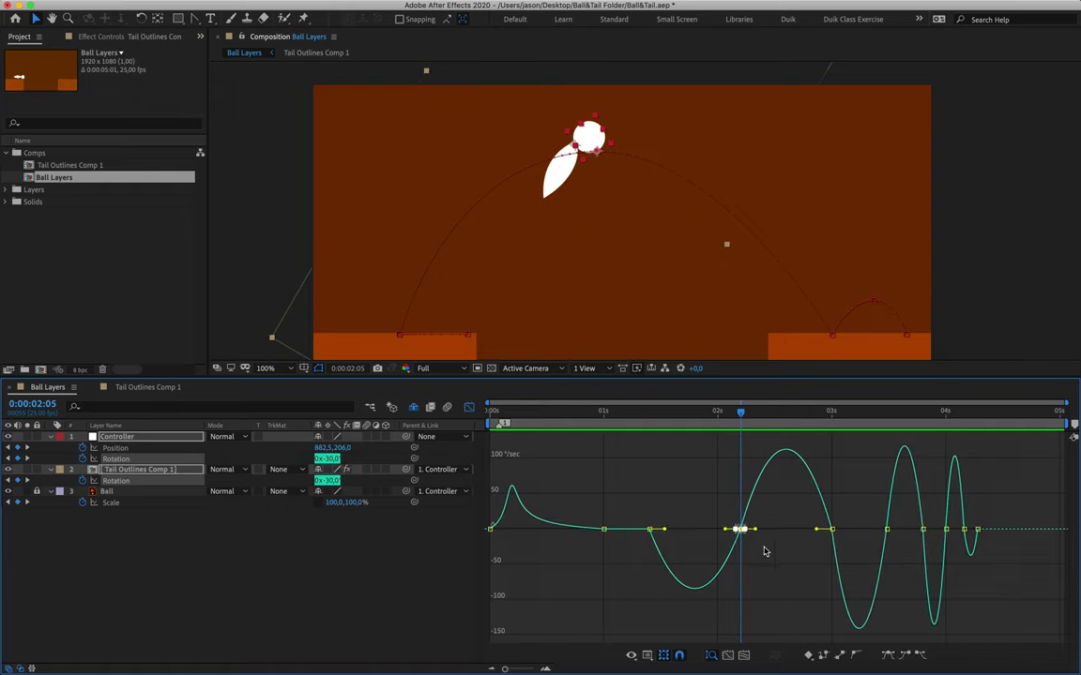
drag(725, 530, 678, 532)
drag(757, 508, 815, 515)
- Sharpen the rotation speed spike into the 03s keyframe
drag(563, 413, 648, 419)
drag(668, 535, 647, 549)
click(831, 514)
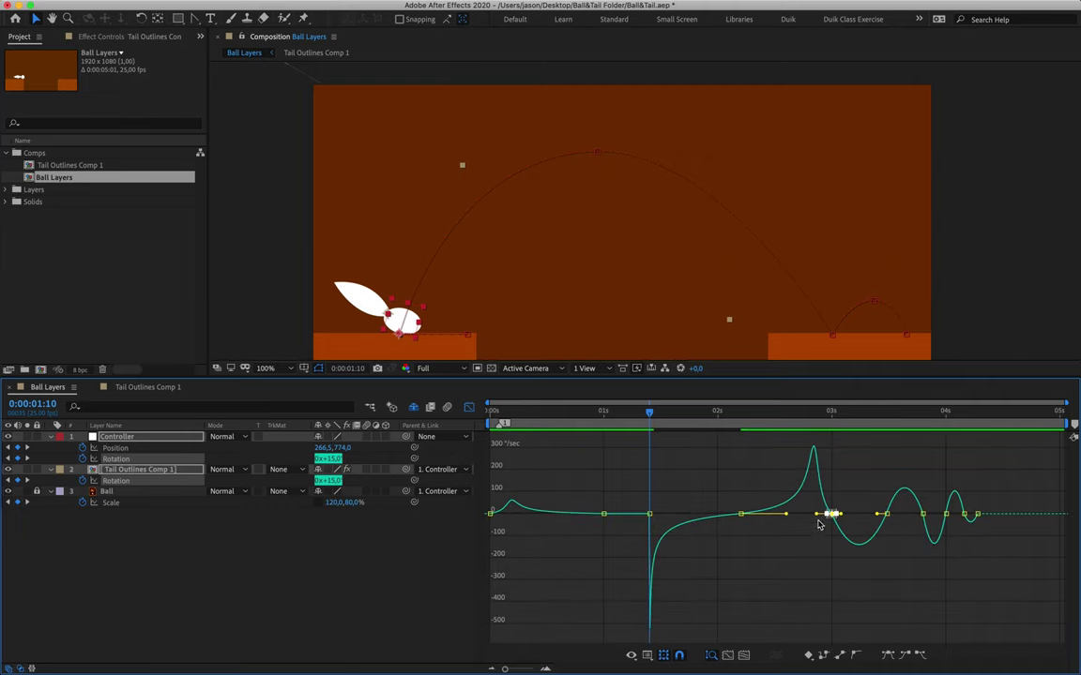
click(831, 414)
drag(817, 514, 828, 514)
- Preview and scrub the bounce between about 01:04 and the second landing
click(622, 411)
key(space)
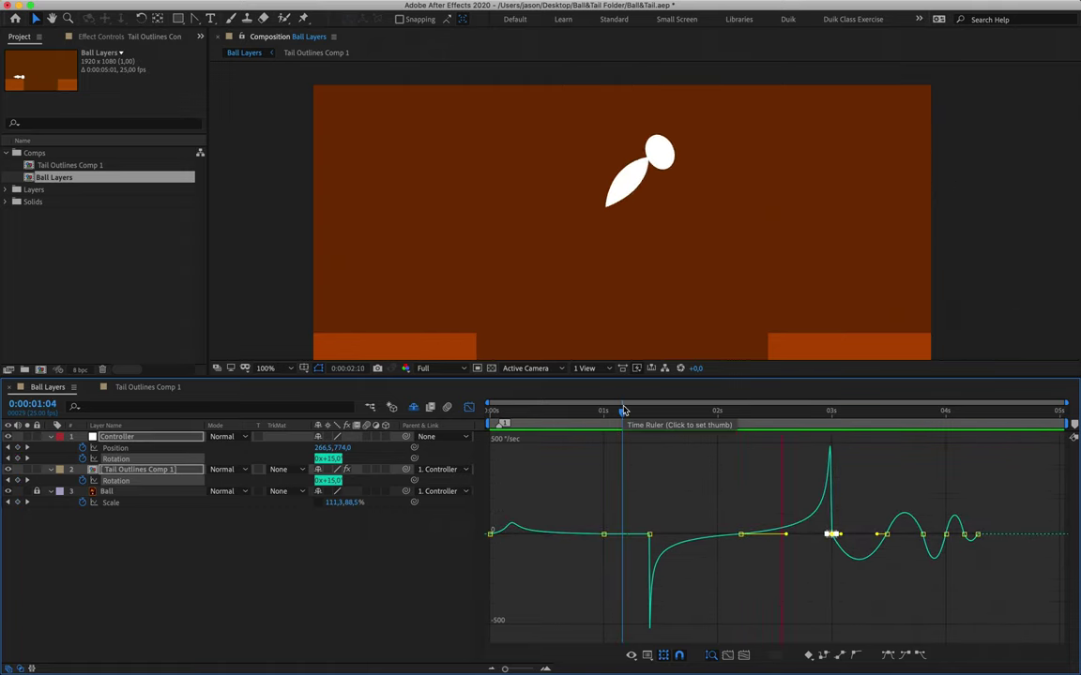
key(space)
drag(654, 413, 639, 459)
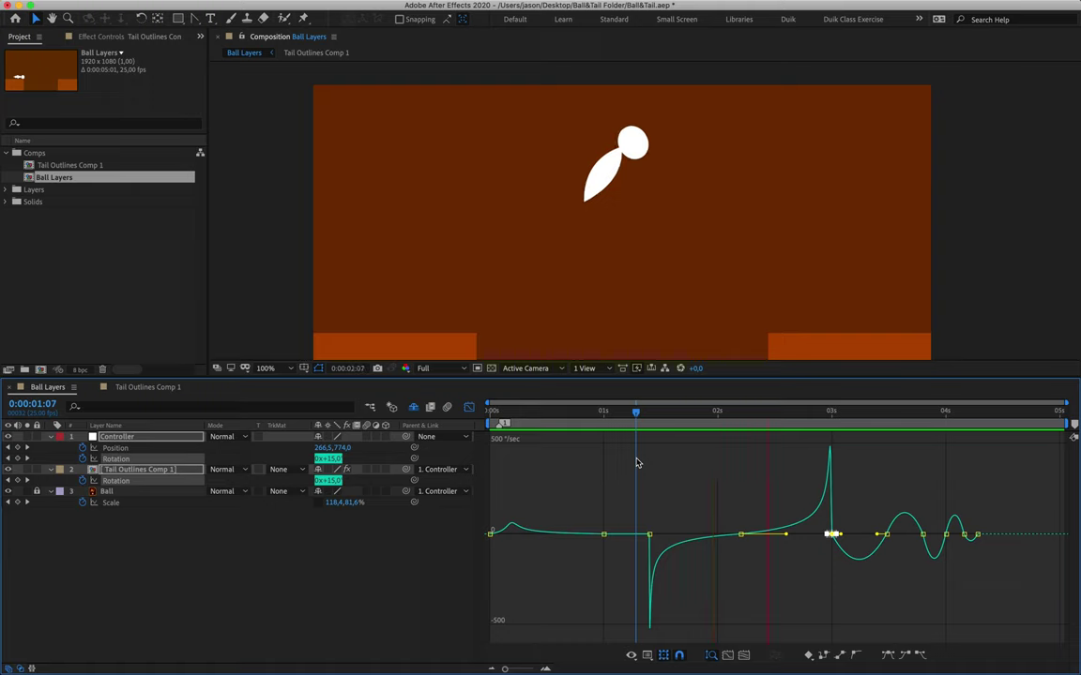
key(space)
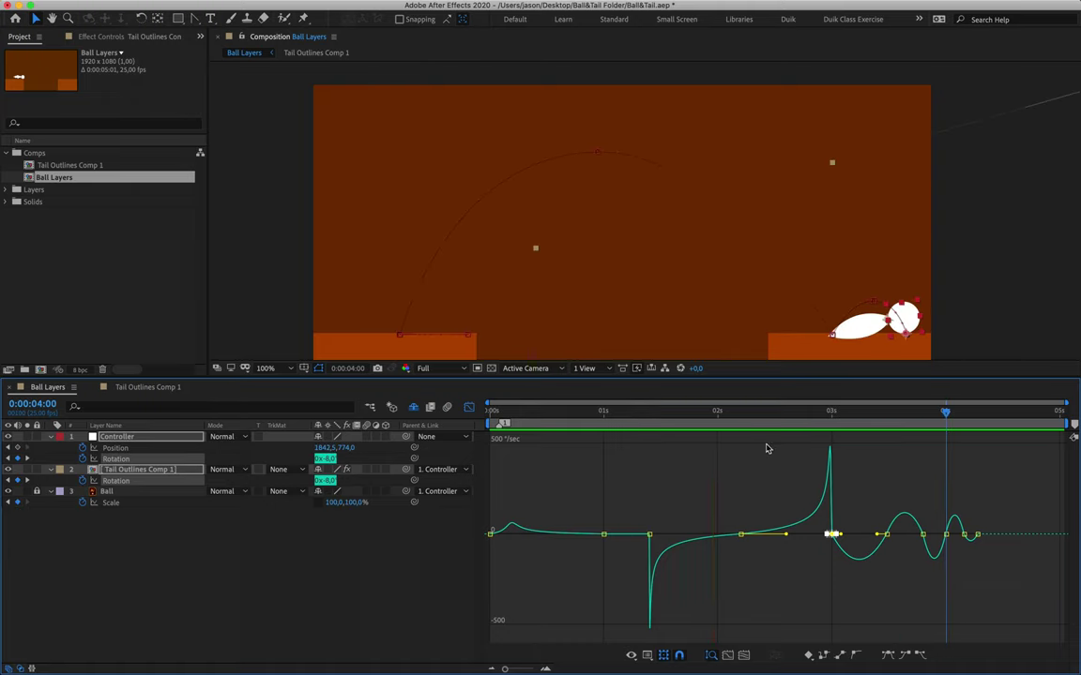
- Zoom into the 03s keyframe so speed drops sharply after it and its incoming influence extends
click(833, 415)
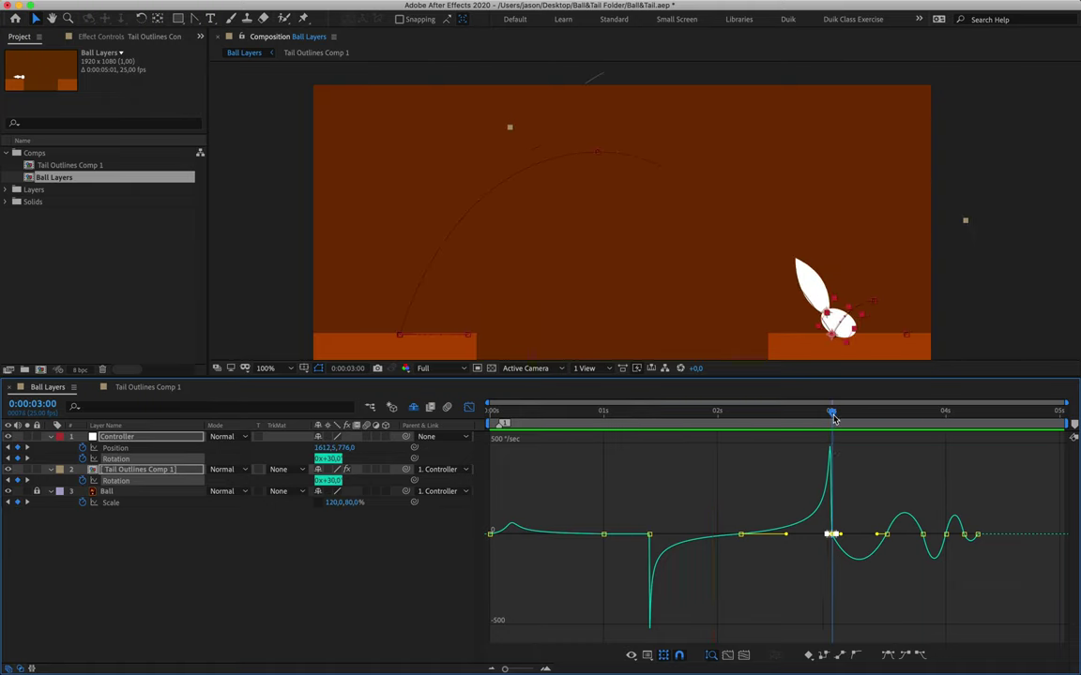
scroll(849, 545, up, 6)
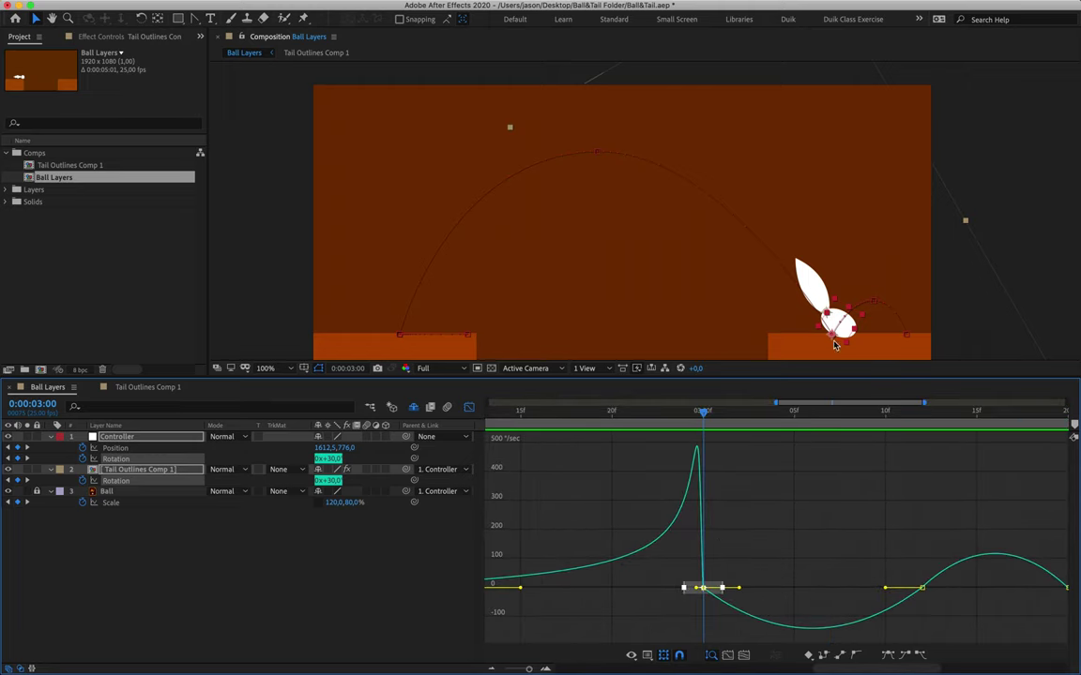
drag(740, 591, 700, 586)
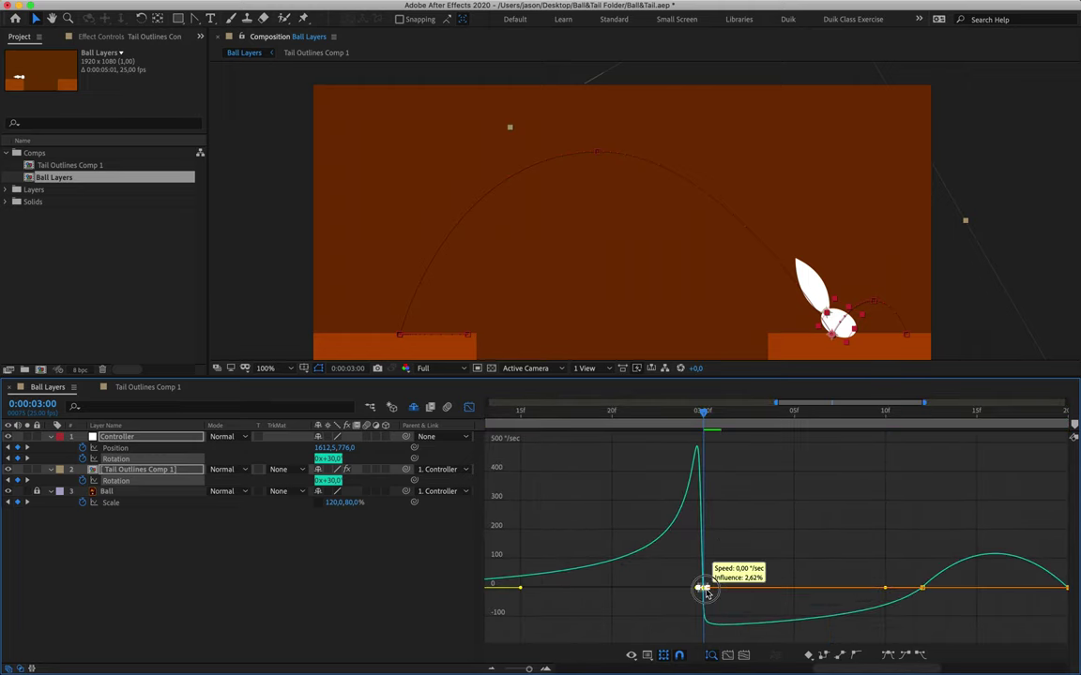
click(920, 596)
click(920, 592)
drag(891, 591, 803, 591)
drag(713, 412, 920, 473)
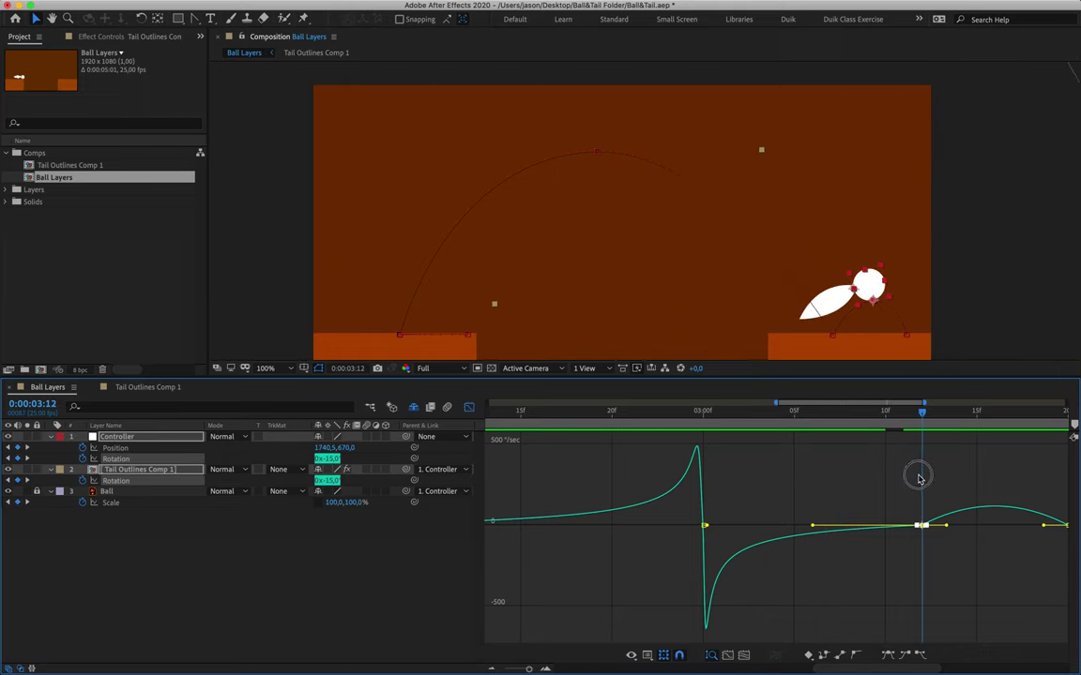
- Reshape the wobble curves at the 03:12 and 03:20 keyframes
scroll(912, 540, right, 3)
scroll(912, 540, right, 5)
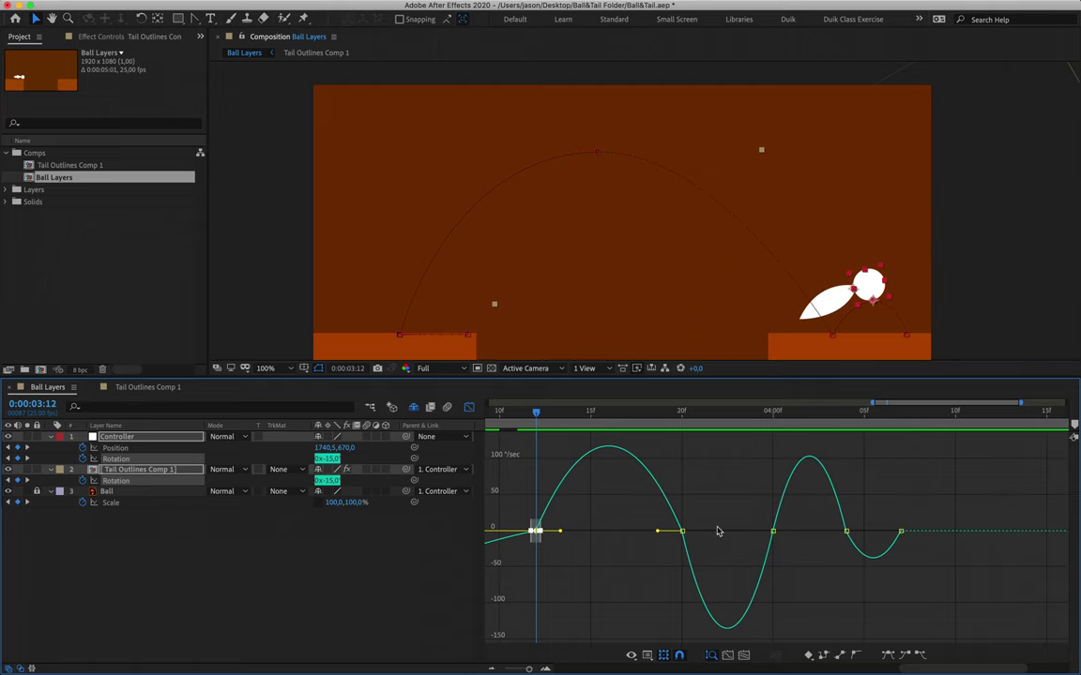
click(621, 517)
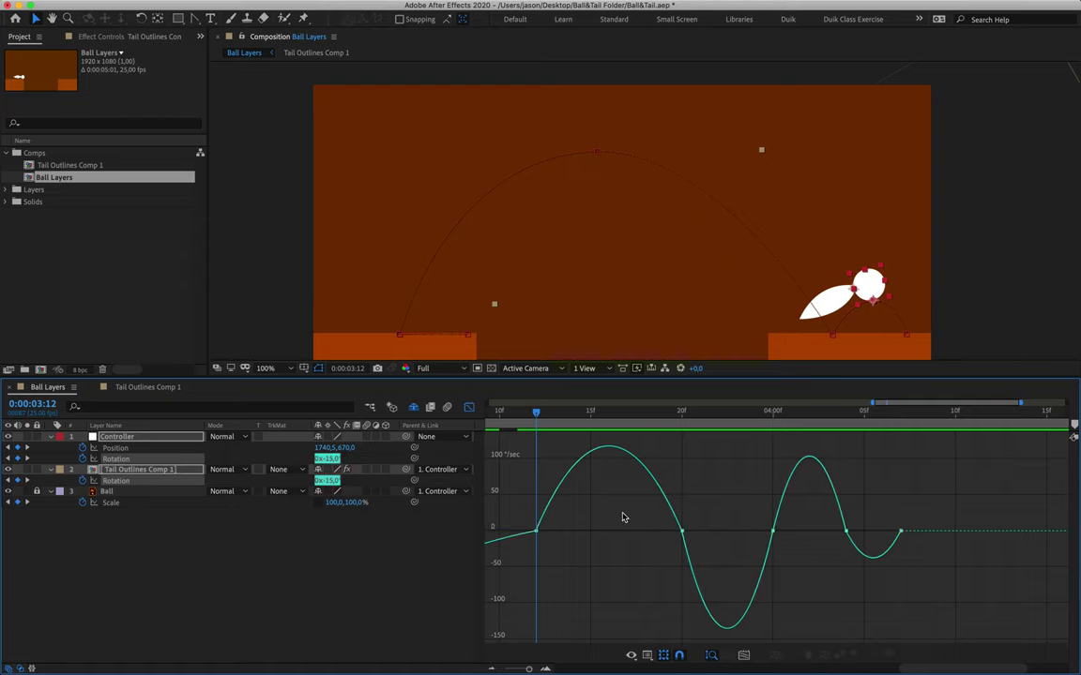
drag(715, 514, 641, 535)
click(535, 541)
drag(559, 544, 576, 544)
- Adjust the 04:00 keyframe influence, soften the final wobble dip, and view the full 0–5 s graph
drag(696, 542, 708, 563)
click(776, 541)
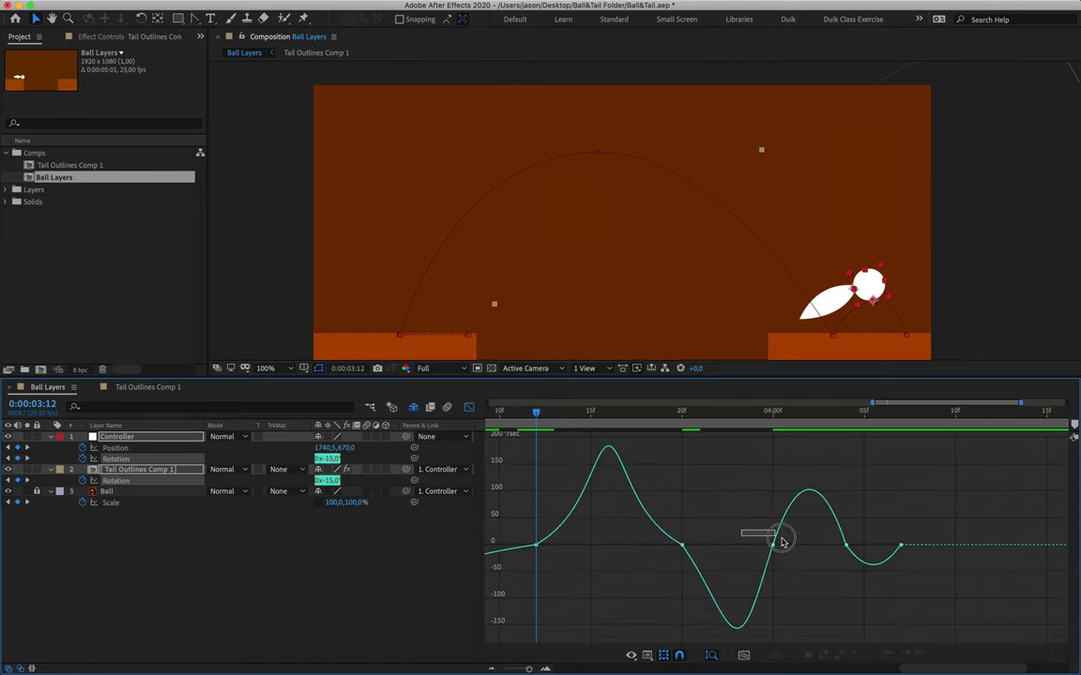
drag(755, 528, 892, 545)
click(831, 551)
click(830, 549)
click(880, 525)
click(826, 563)
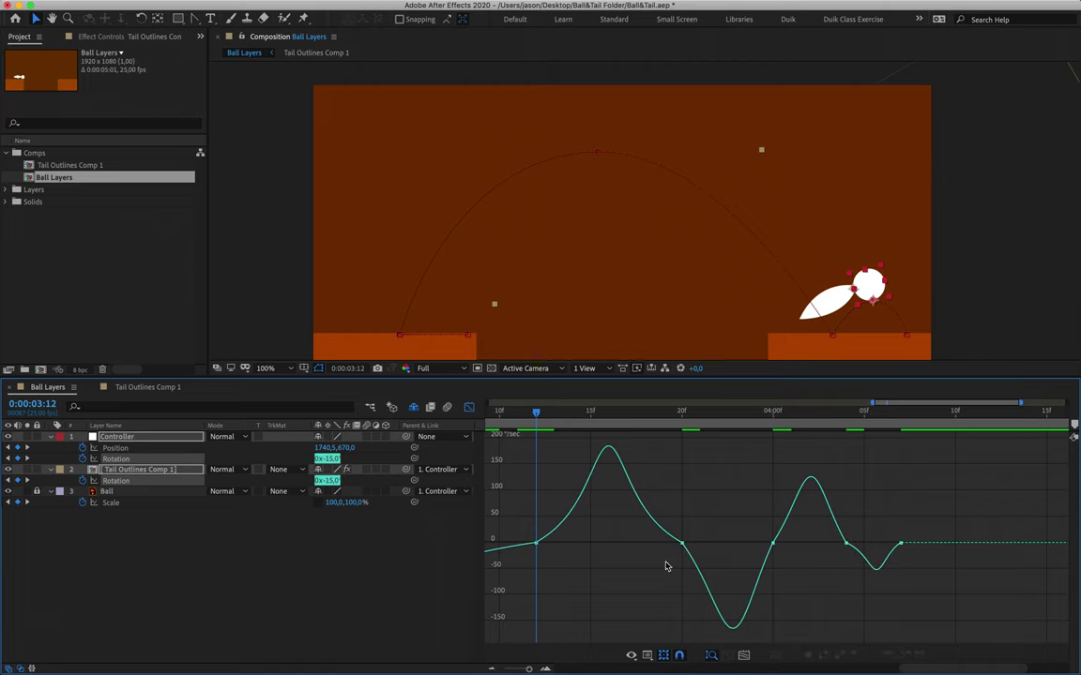
drag(527, 669, 488, 669)
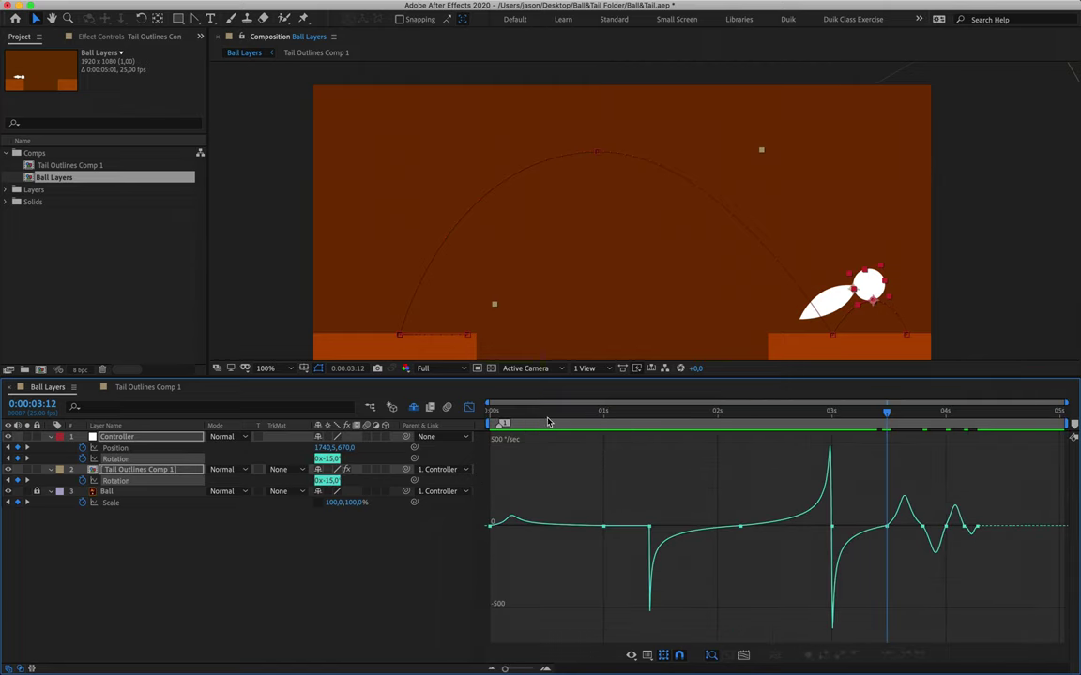
- Preview the bounce, leave the Graph Editor, return to frame 0 and select Tail Outlines Comp 1
key(space)
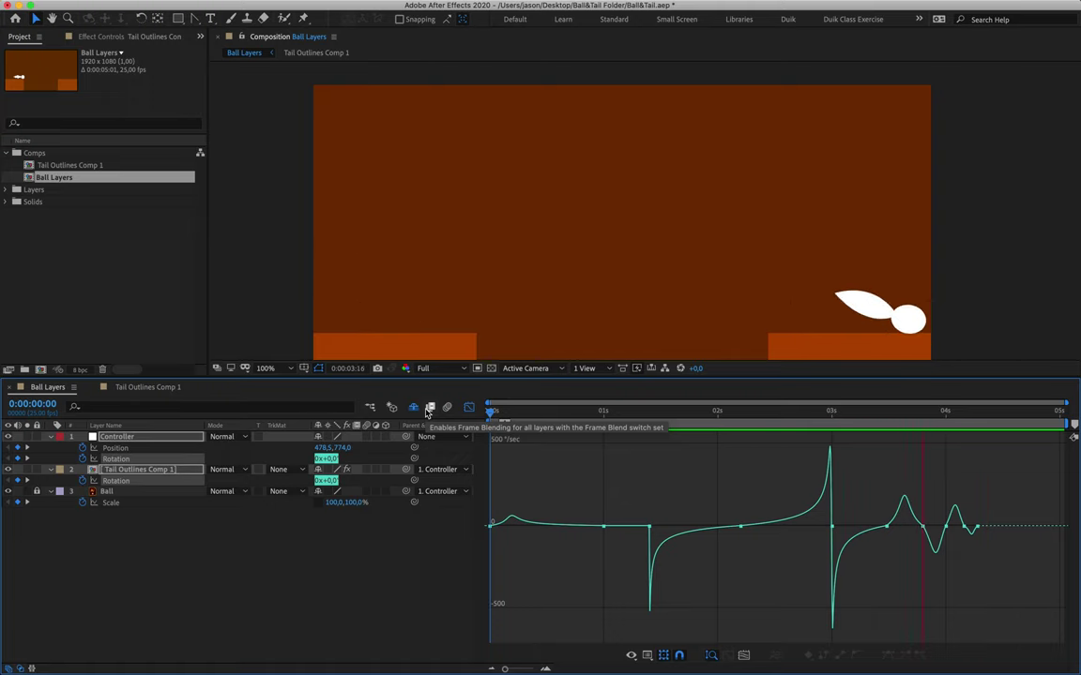
click(525, 413)
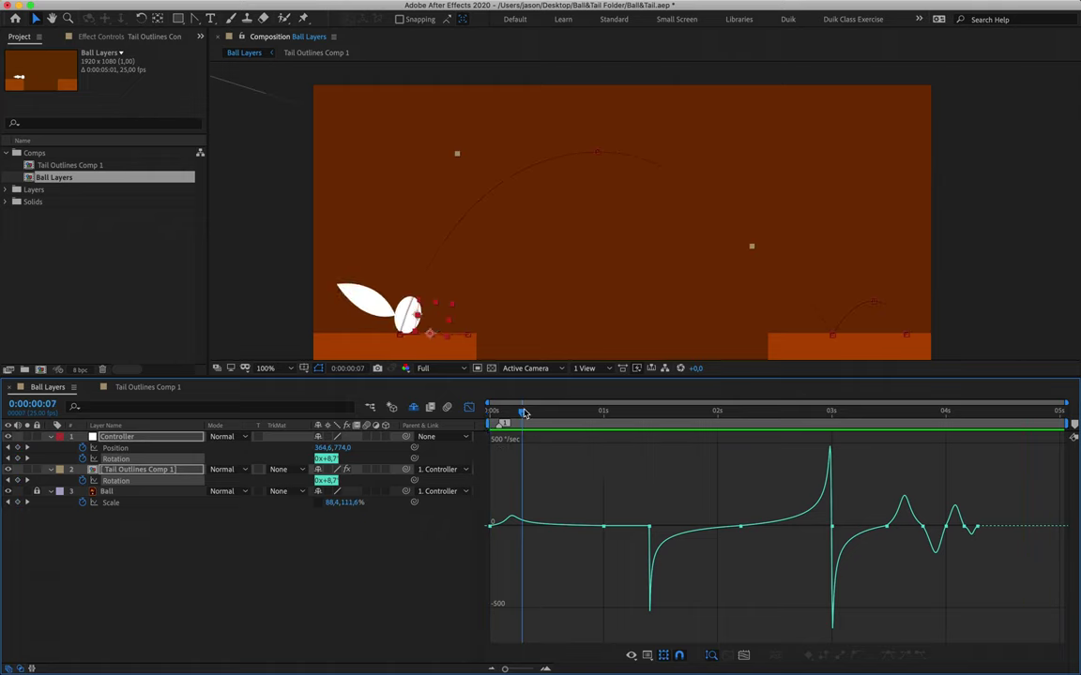
click(469, 407)
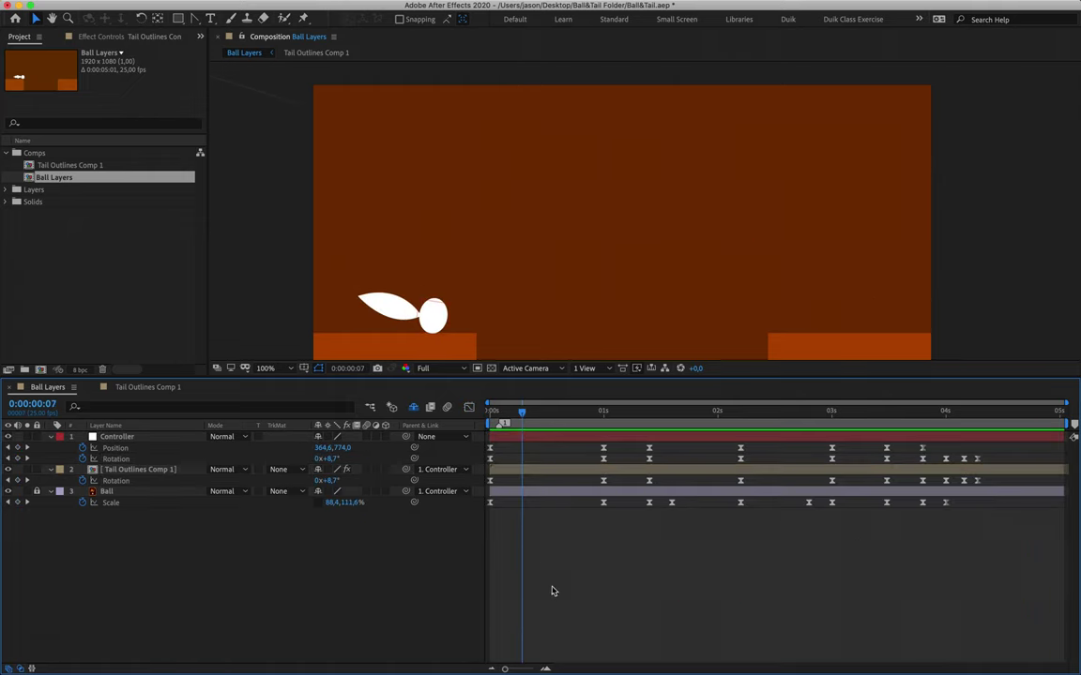
drag(521, 412, 484, 415)
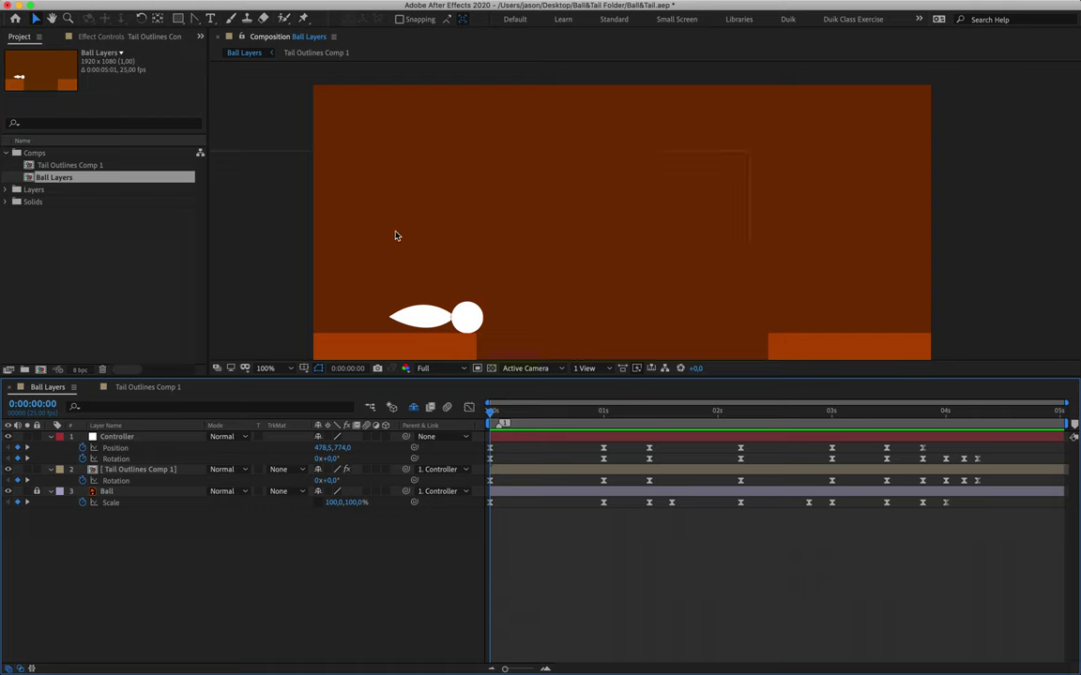
click(404, 317)
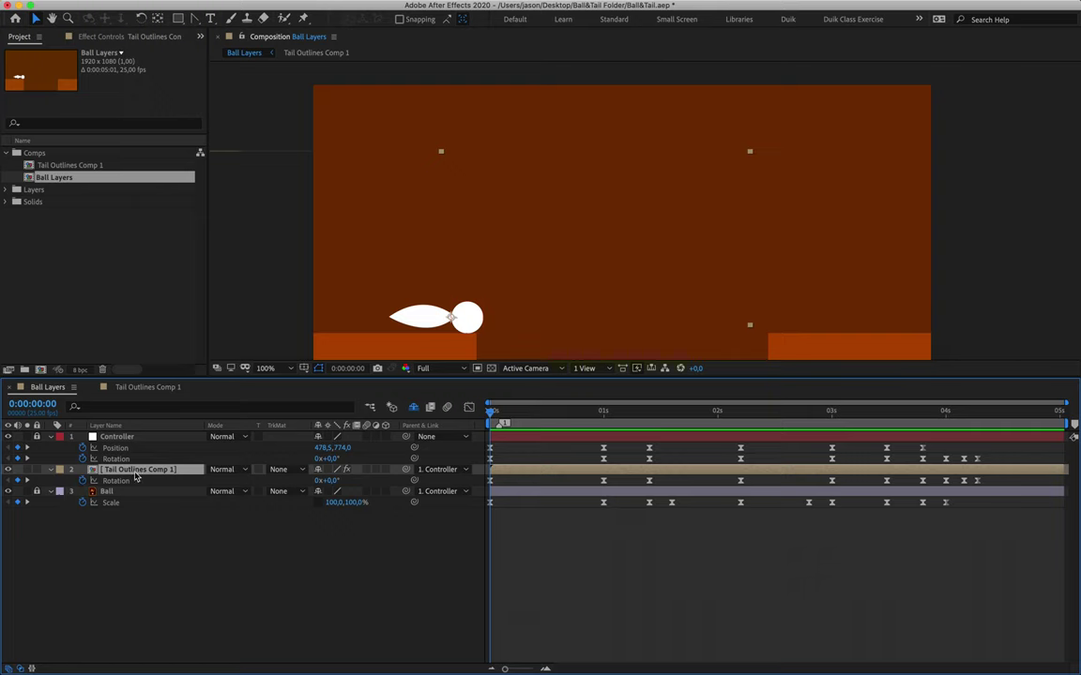
- Expand the tail layer's CC Bend It effect and set a Bend keyframe of 0 at 0:00:00:00
click(50, 470)
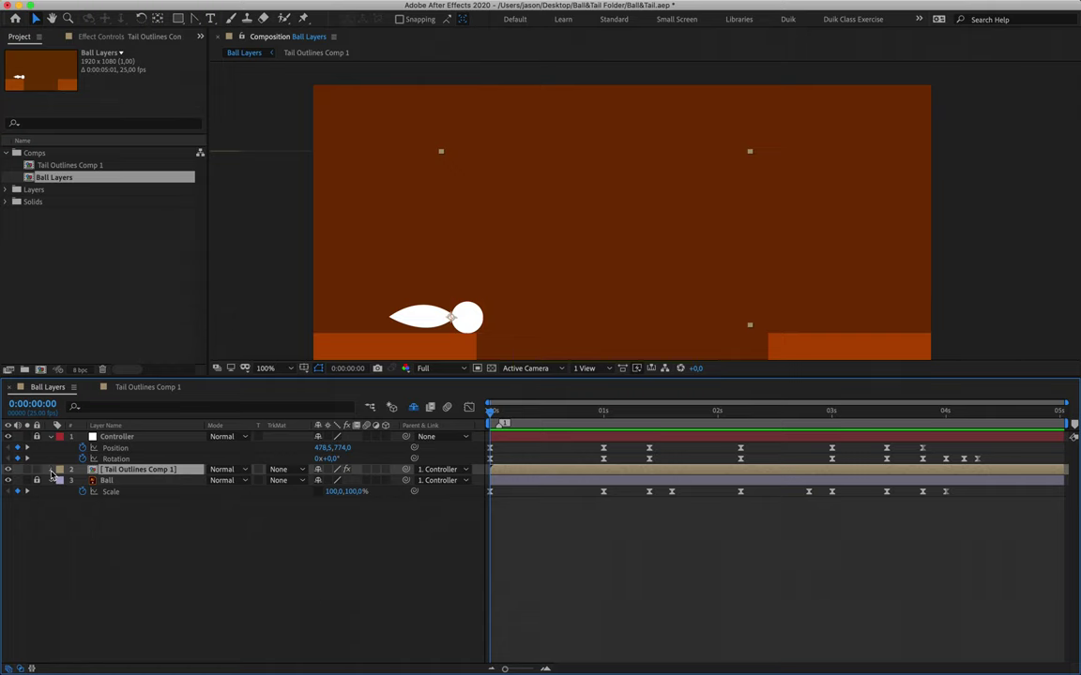
click(52, 472)
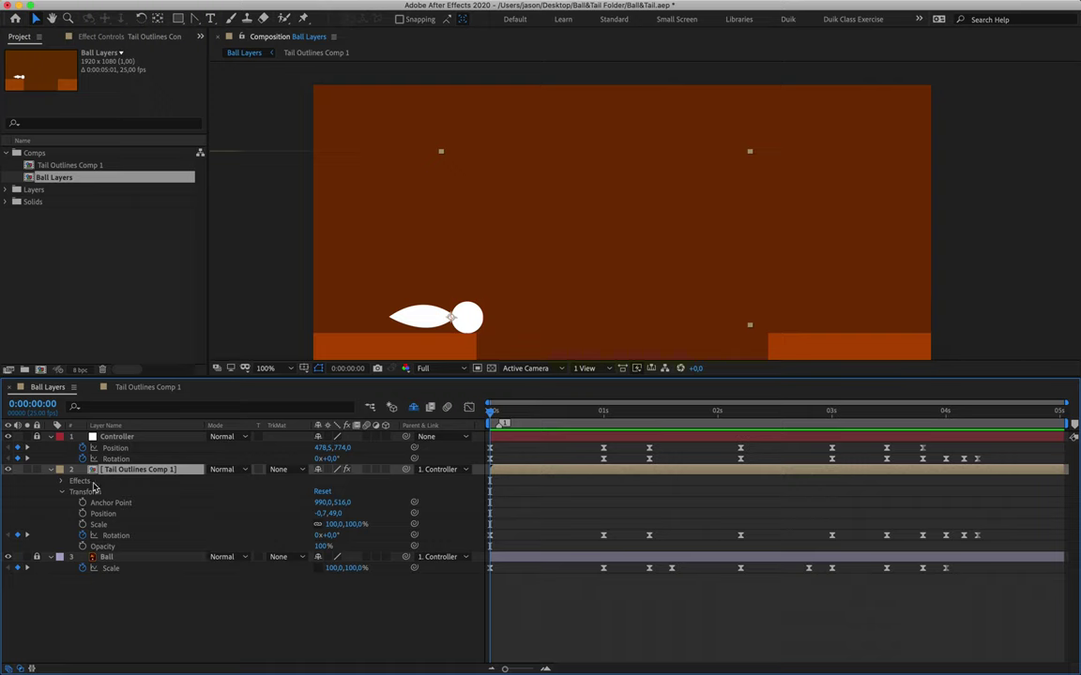
click(62, 482)
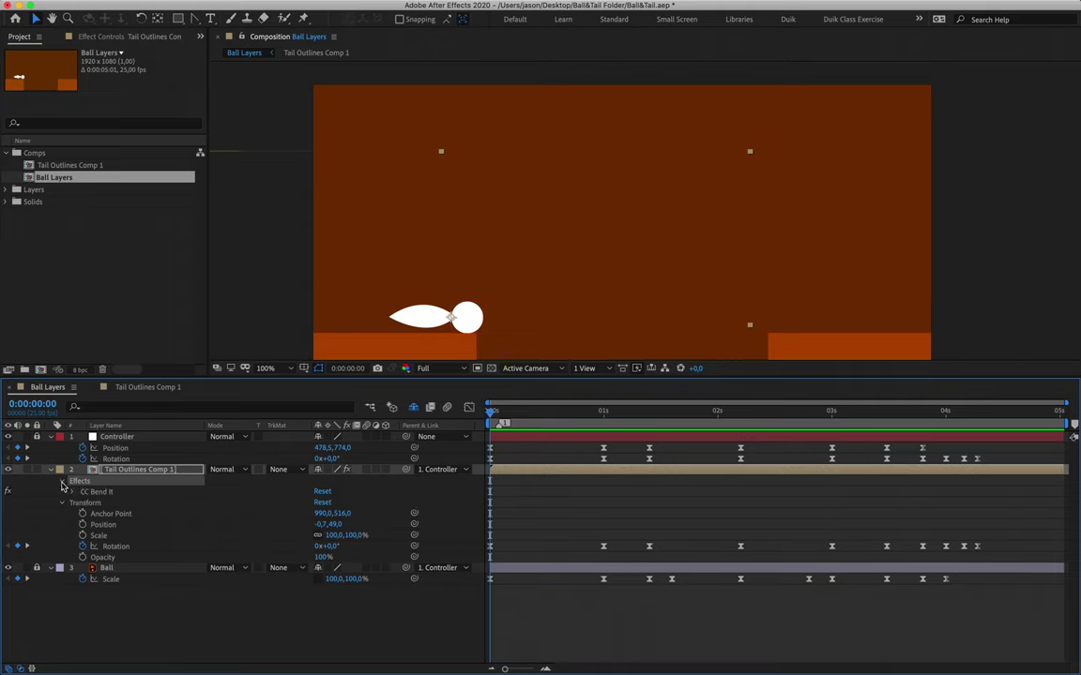
click(96, 492)
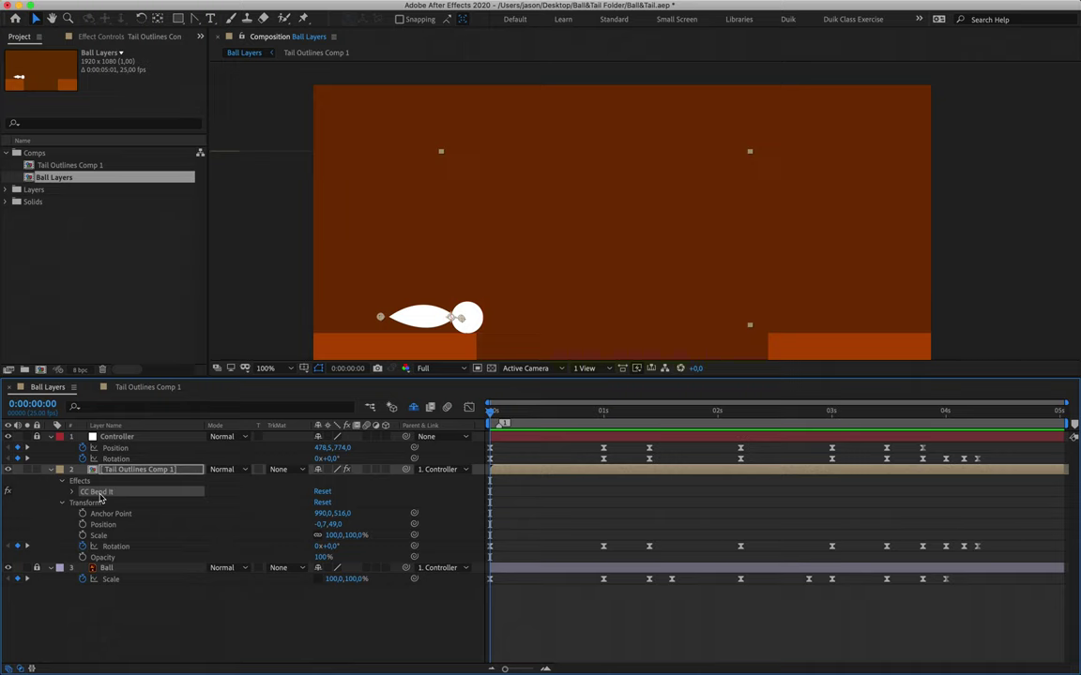
click(72, 492)
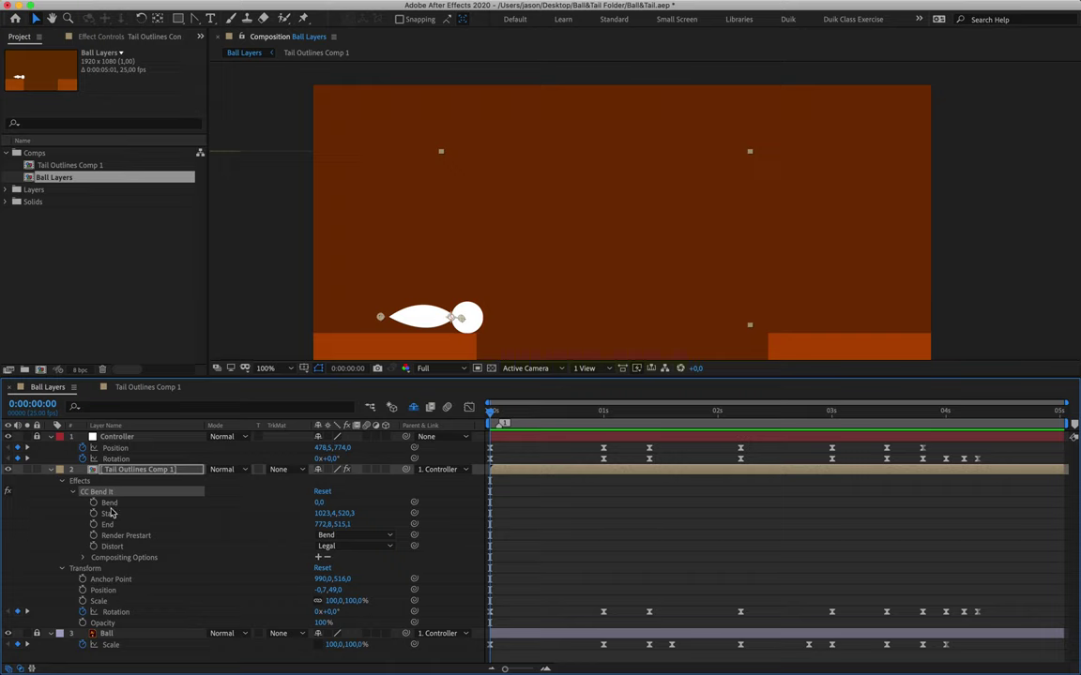
click(93, 503)
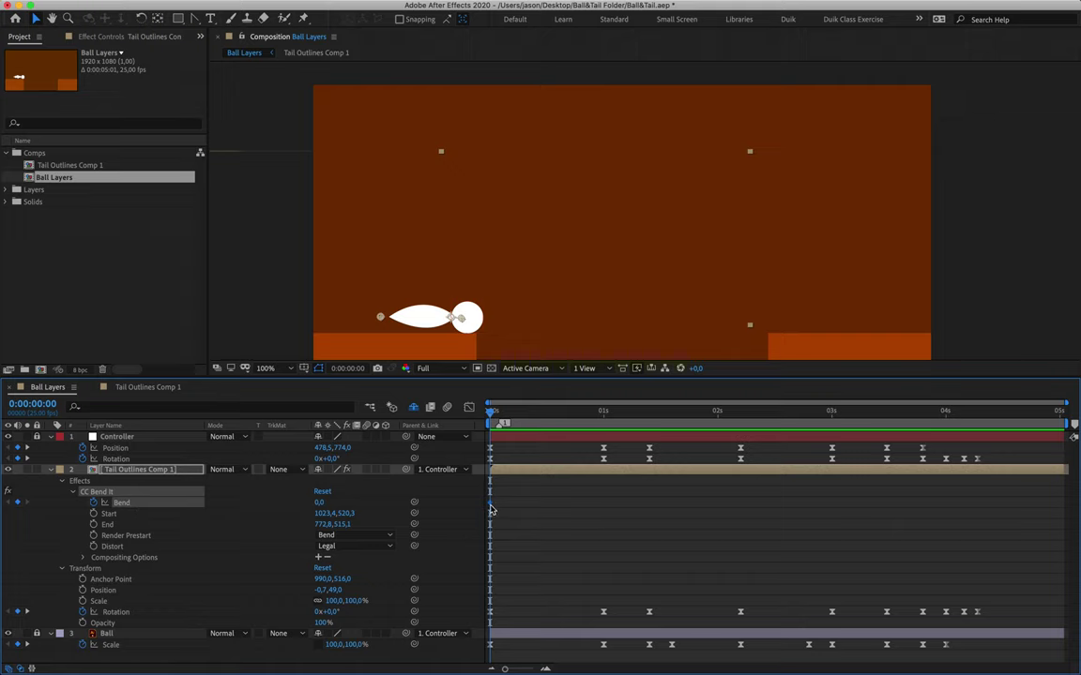
- Show only the tail layer's keyframed properties with U, then deselect it
mouse_move(490, 509)
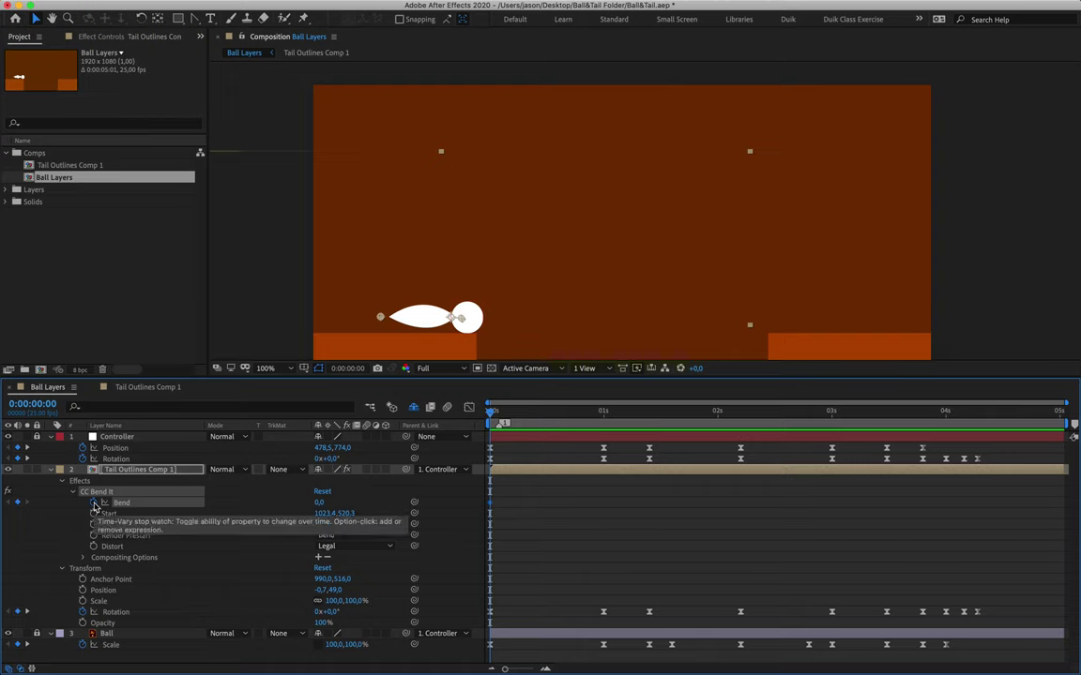
click(151, 471)
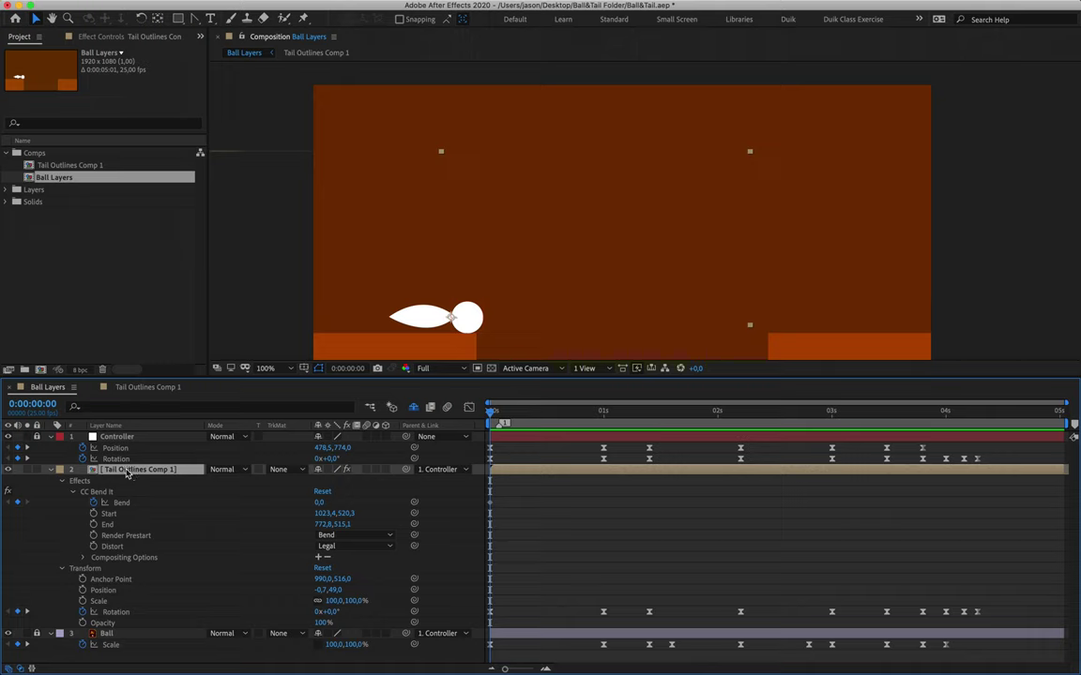
key(u)
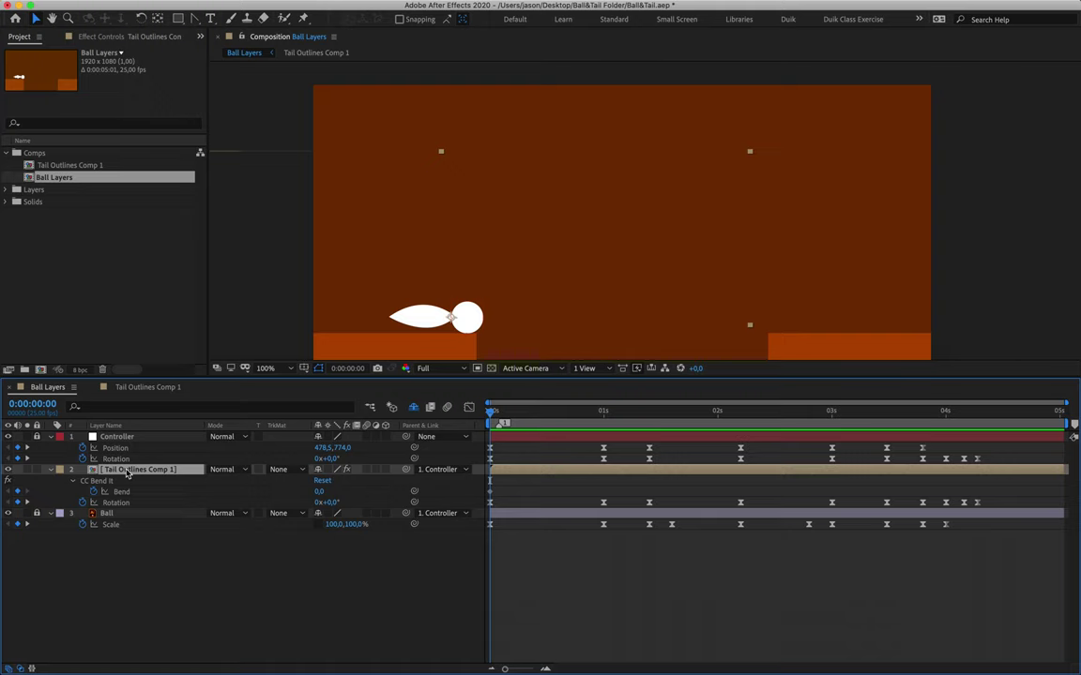
click(210, 619)
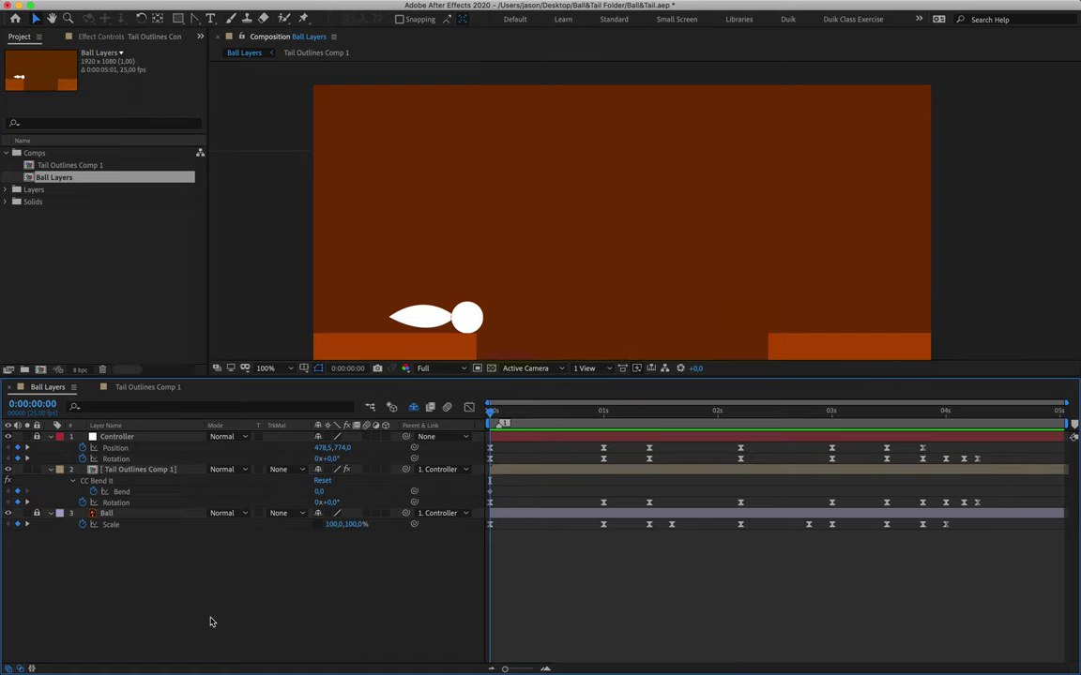
- Lock the Controller layer against edits
click(121, 493)
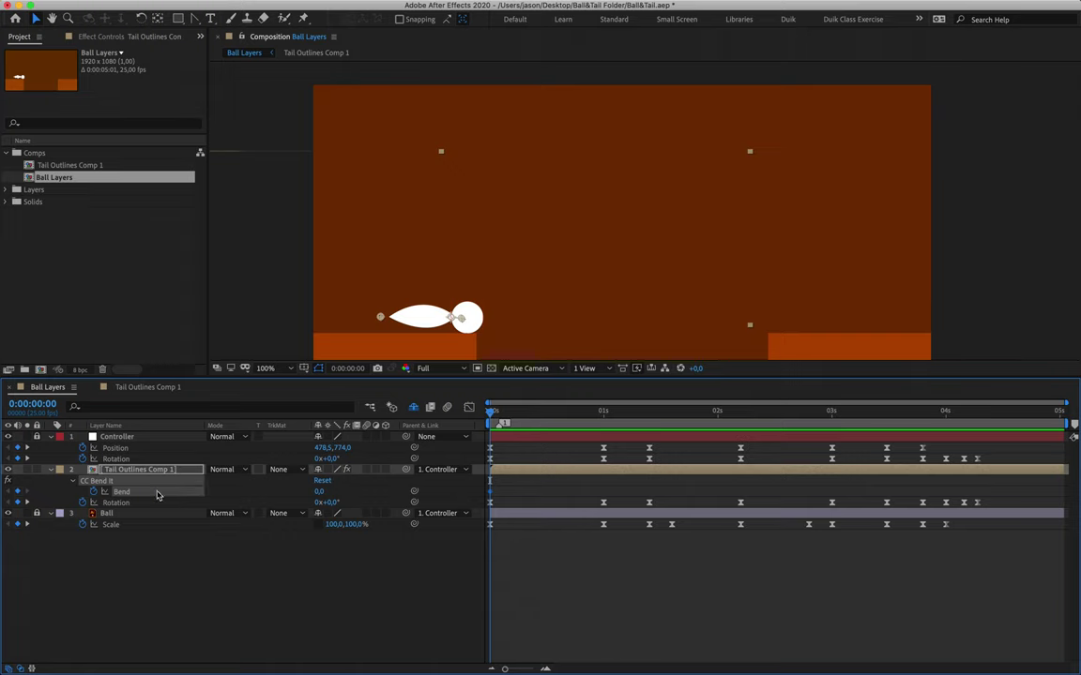
click(147, 554)
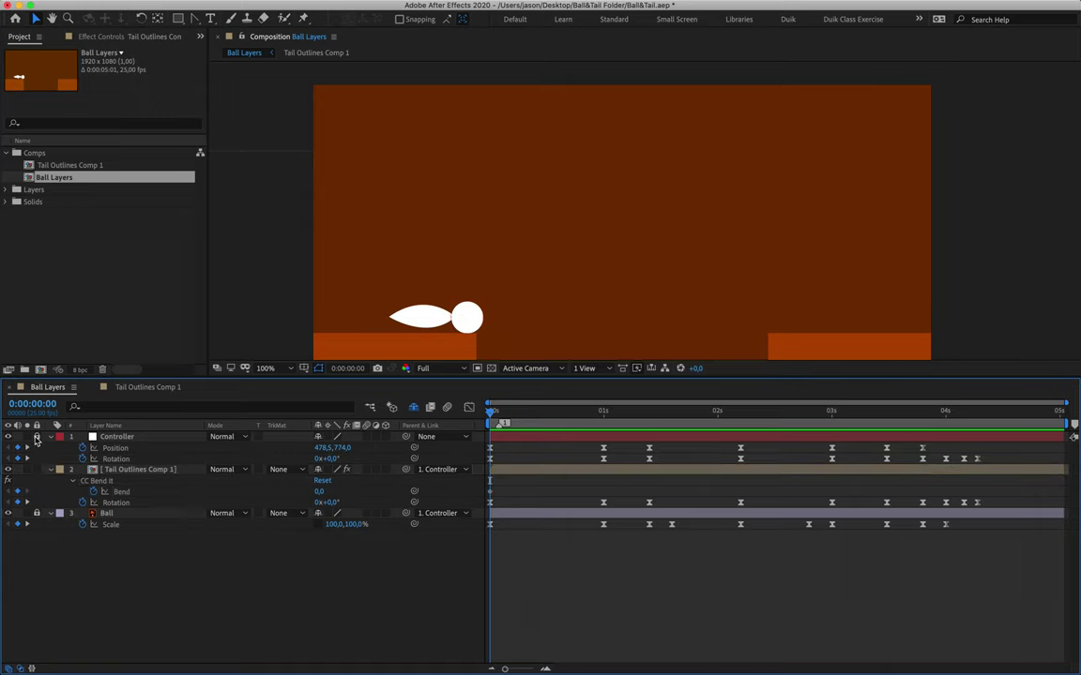
click(139, 437)
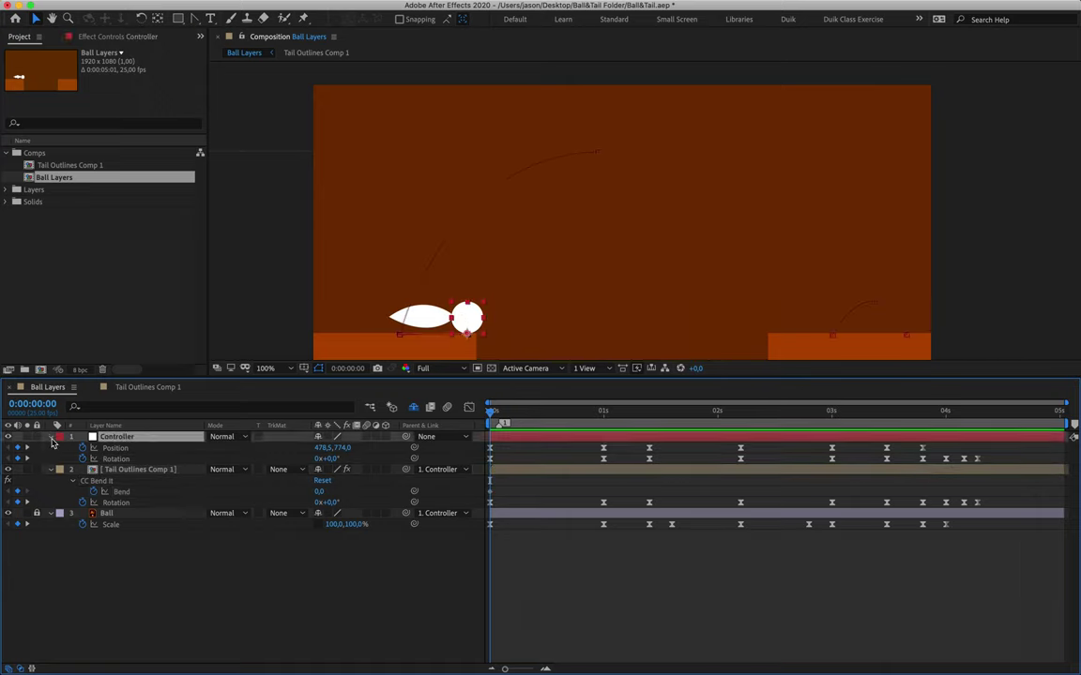
click(52, 438)
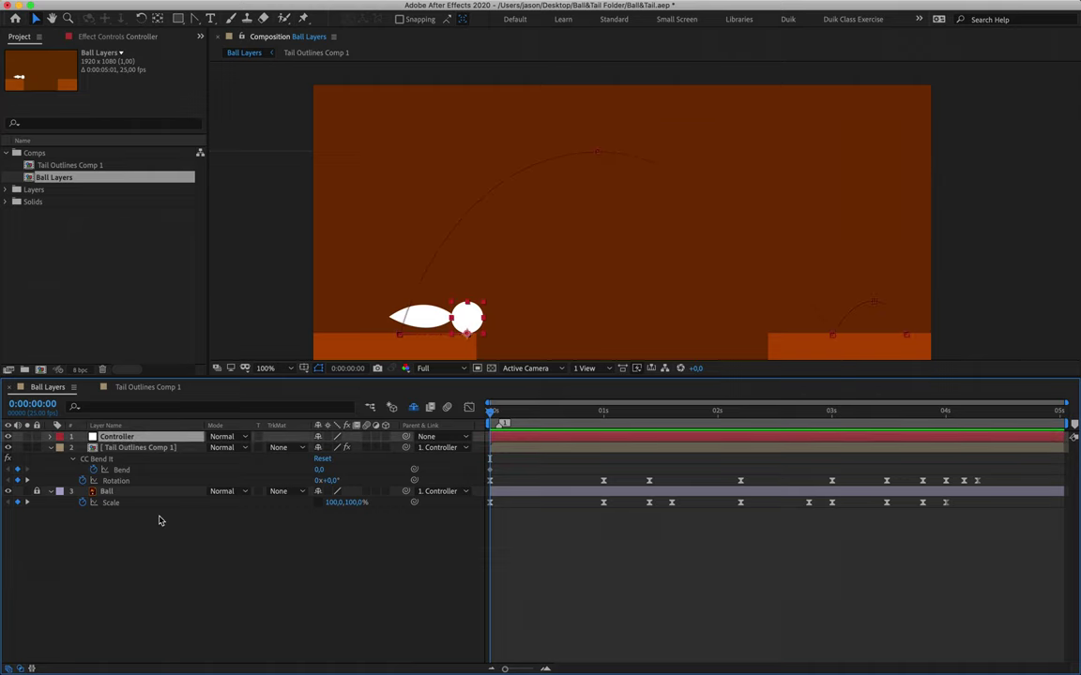
key(u)
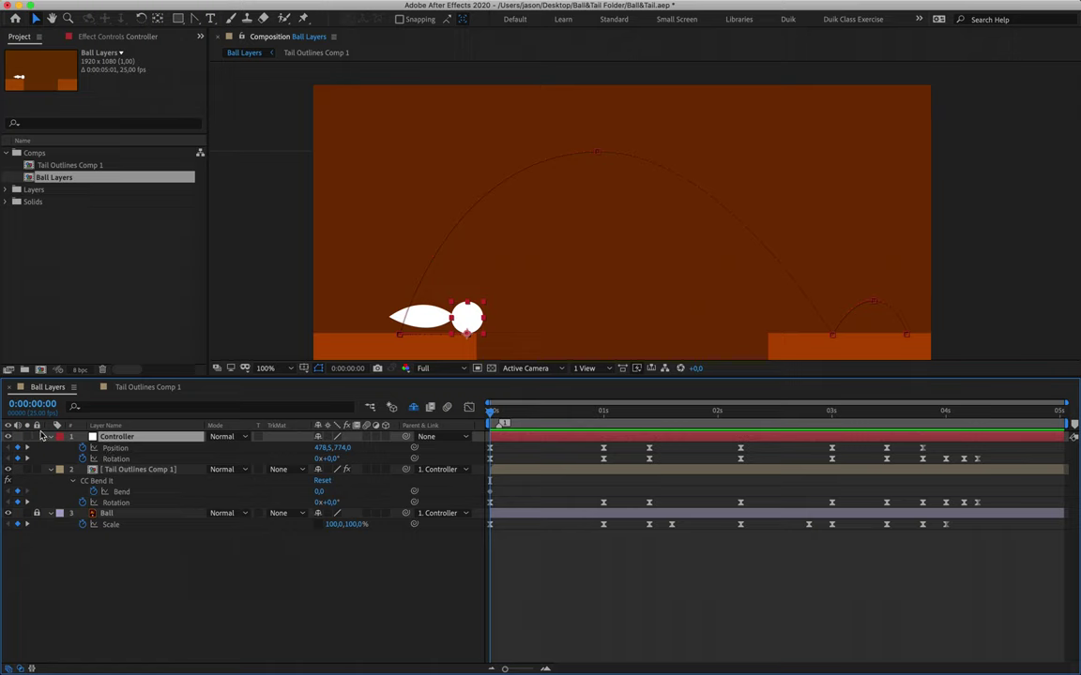
click(37, 436)
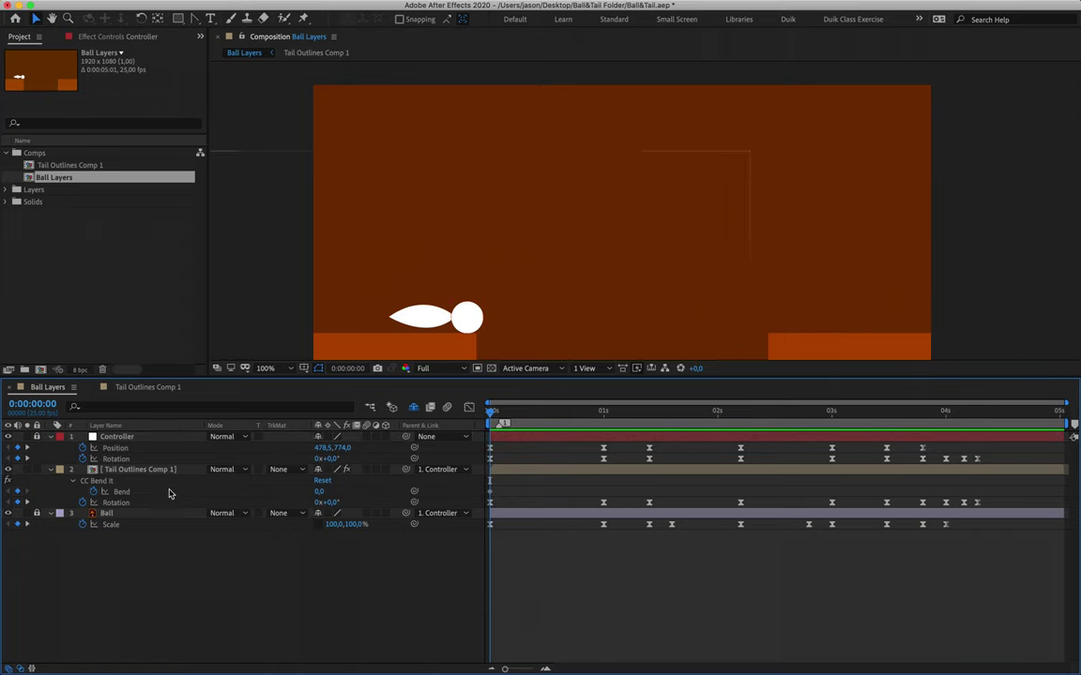
- Scrub the tail's CC Bend It Bend value upward at the start frame to curl the tail
click(121, 497)
click(155, 535)
drag(320, 494, 299, 460)
- Reset the tail's Bend to 0 at the start frame
click(298, 466)
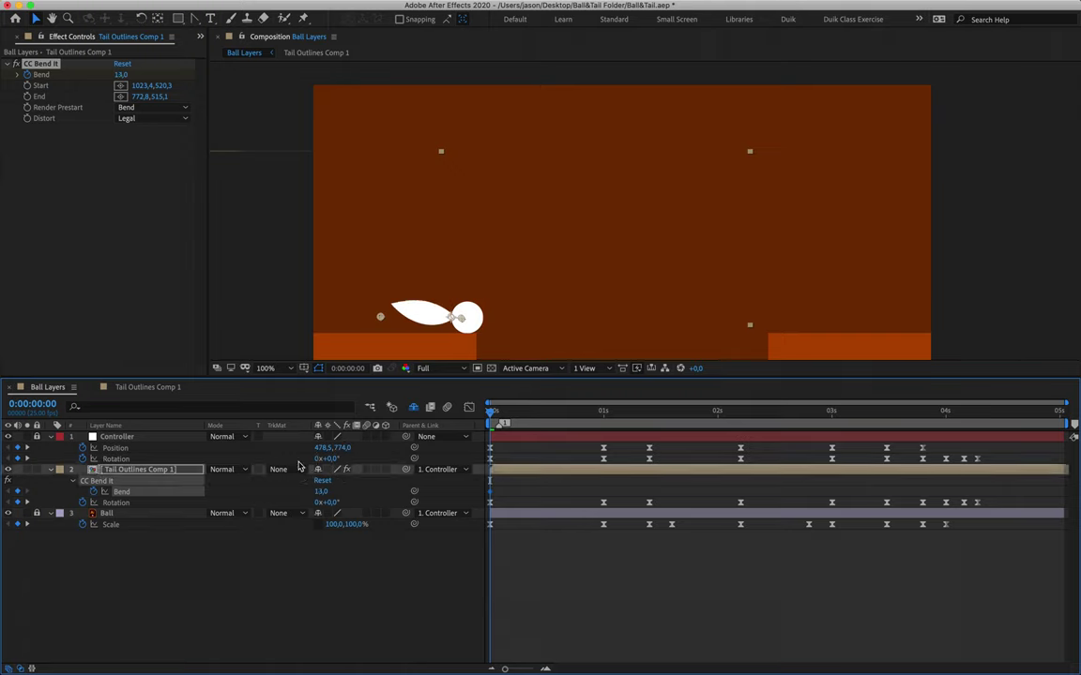
click(321, 492)
text(0)
key(Return)
- Key the tail's Bend at 70 around 1 second and replay the first bounce to check it
drag(491, 416, 604, 417)
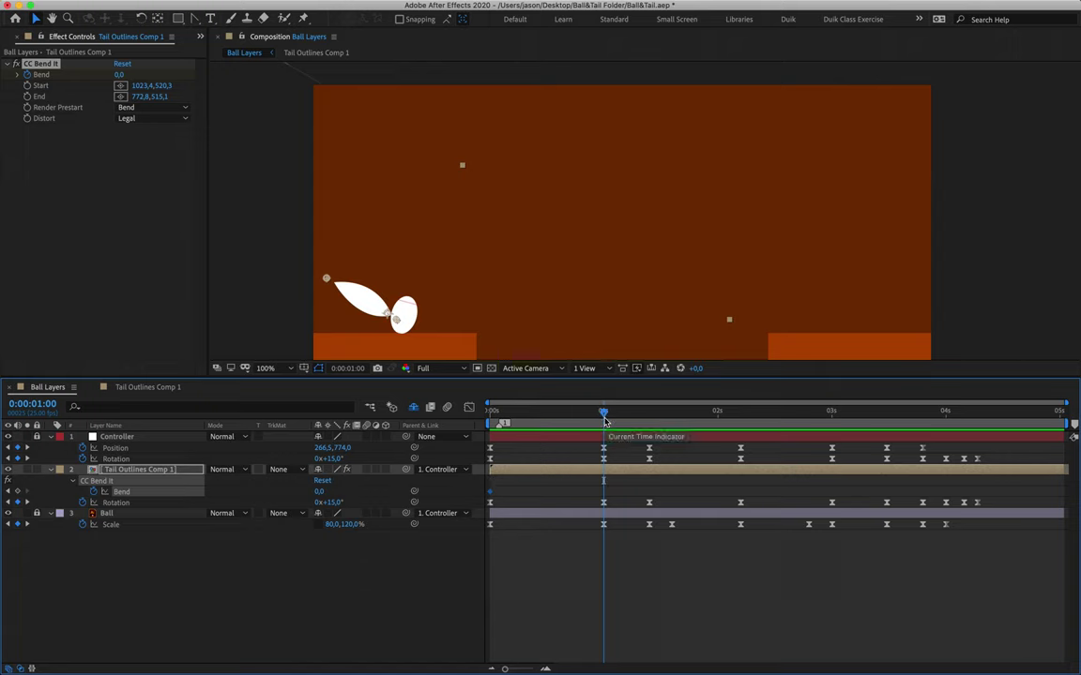
mouse_move(319, 491)
mouse_down()
mouse_move(366, 493)
mouse_move(324, 490)
mouse_up()
click(594, 416)
drag(594, 416, 646, 451)
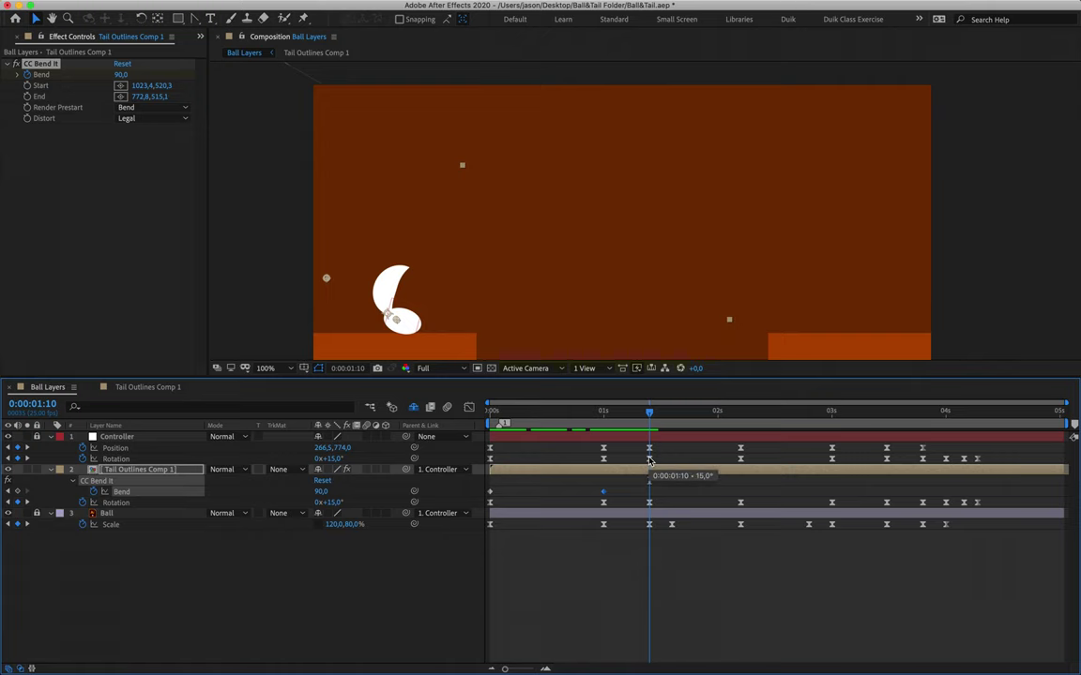
drag(648, 411, 603, 449)
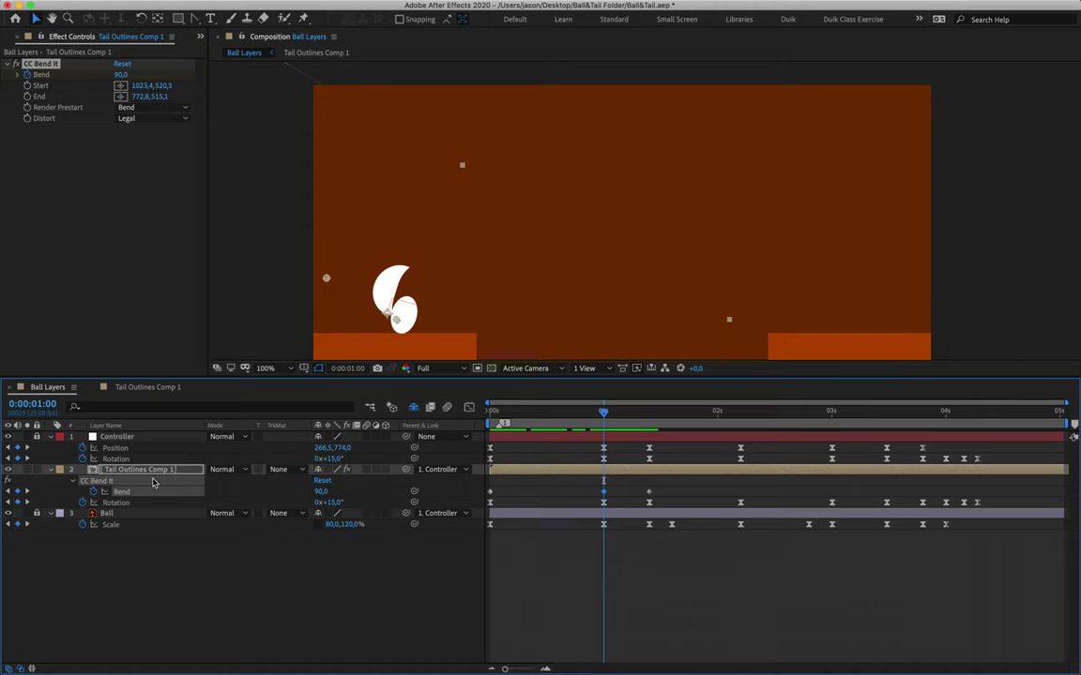
click(322, 496)
text(70)
key(Return)
mouse_move(547, 415)
mouse_down()
mouse_move(494, 414)
mouse_move(646, 415)
mouse_move(603, 416)
mouse_move(653, 427)
mouse_move(549, 419)
mouse_move(606, 432)
mouse_move(603, 418)
mouse_move(647, 418)
mouse_move(606, 438)
mouse_move(646, 436)
mouse_move(652, 414)
mouse_move(741, 429)
mouse_up()
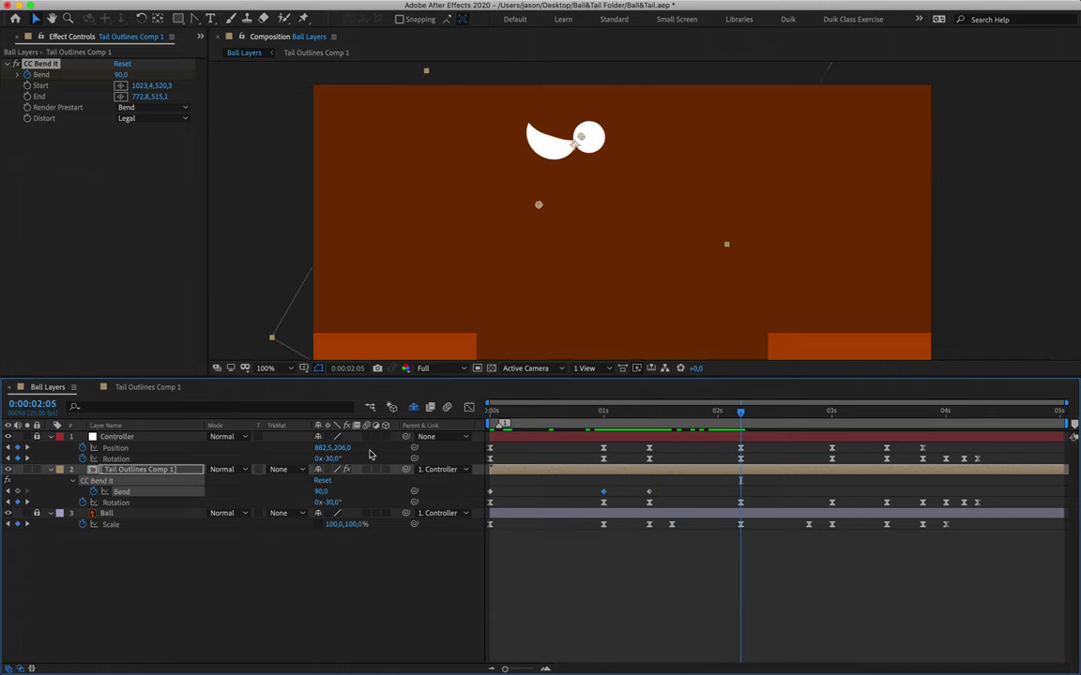
- Key Bend at -50 at 2:05 and a rough upward bend at 3:00, then scrub to review
drag(320, 490, 242, 501)
drag(740, 411, 832, 420)
drag(322, 492, 384, 485)
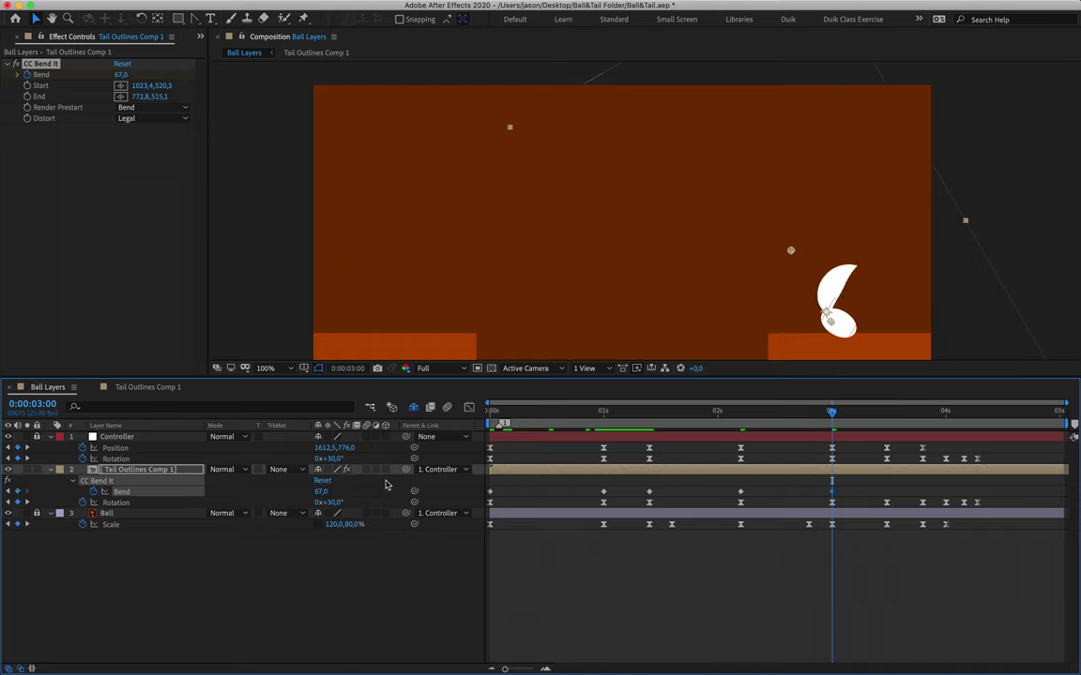
mouse_move(591, 417)
mouse_down()
mouse_move(492, 413)
mouse_move(605, 414)
mouse_up()
click(603, 493)
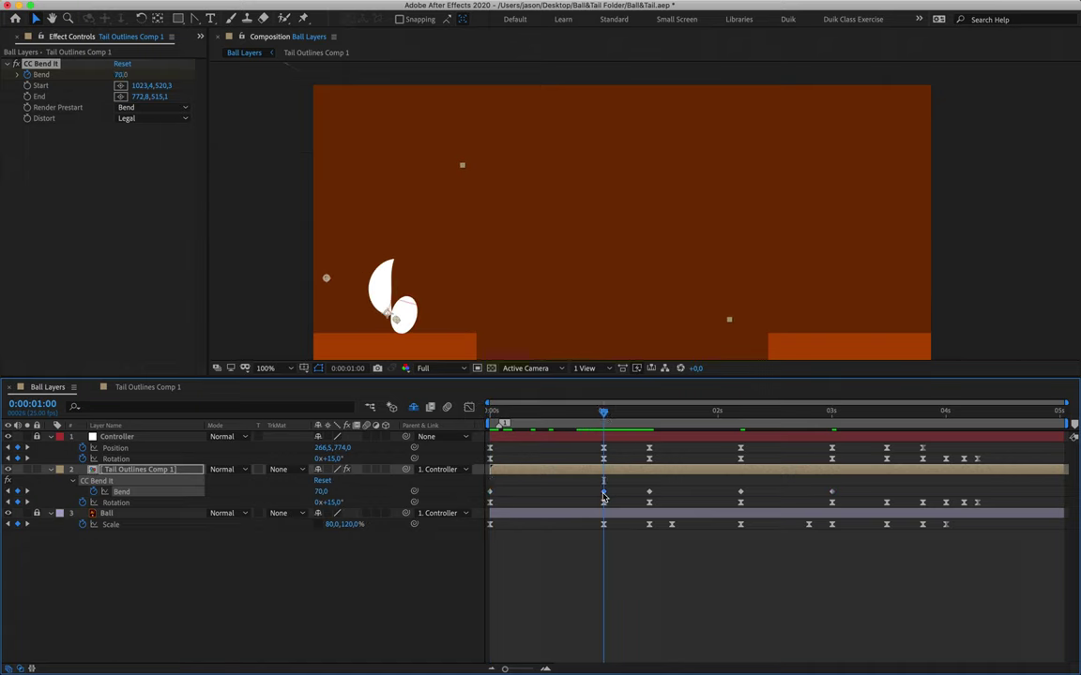
click(629, 411)
drag(631, 413, 742, 419)
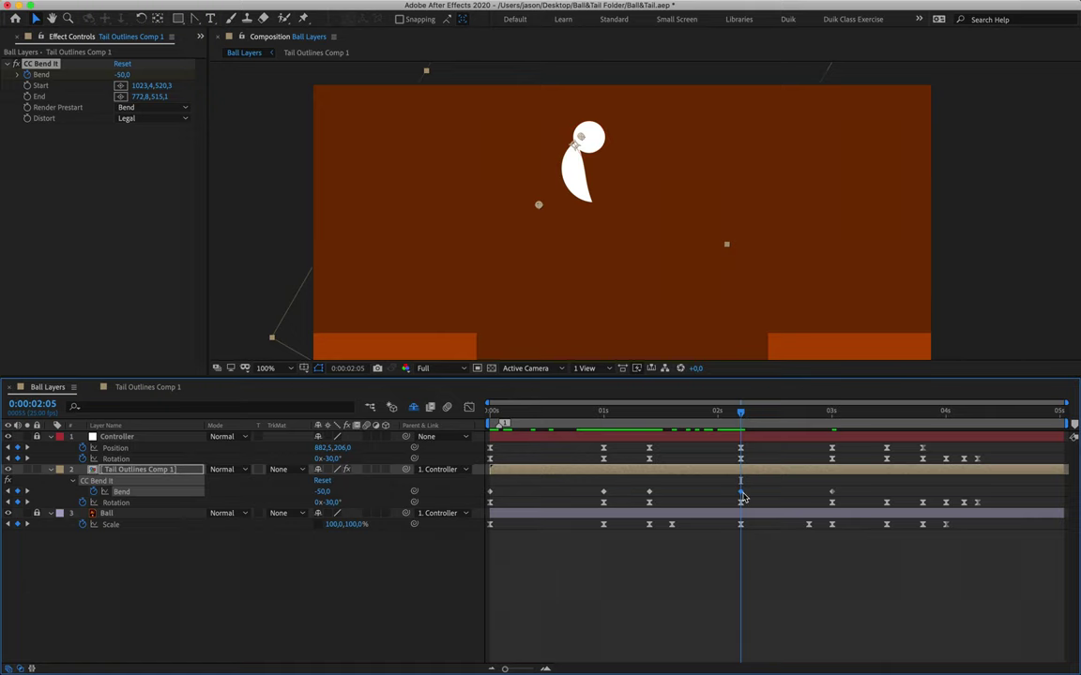
drag(742, 418, 832, 414)
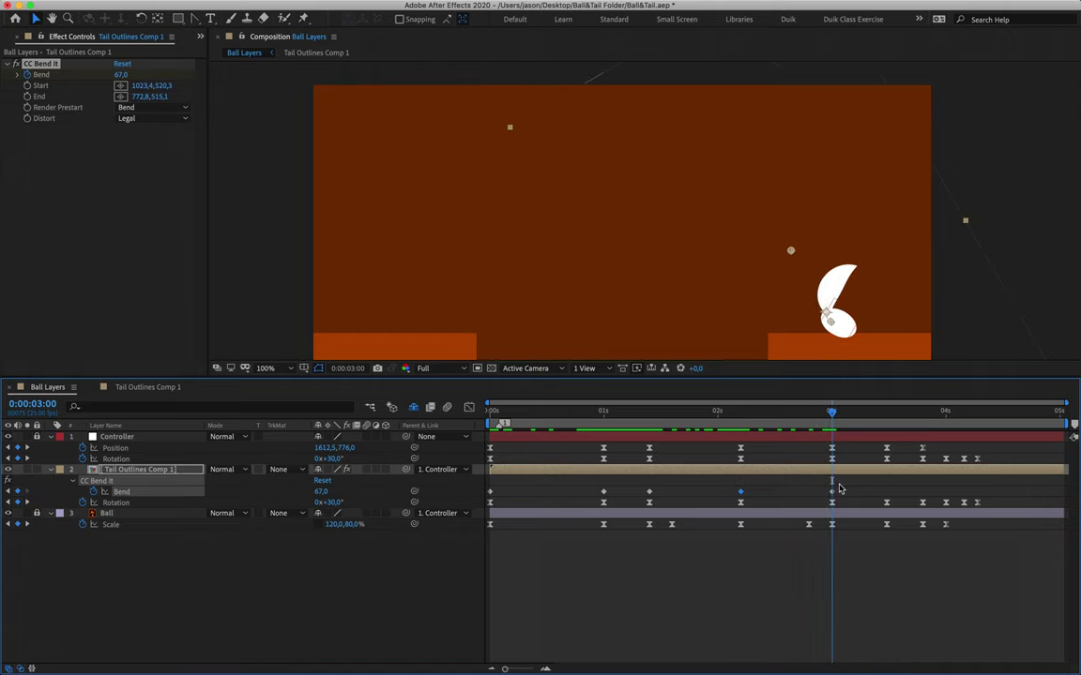
- Set the tail's Bend to 65 at 3:00 and -35 at 3:12
click(322, 491)
text(65)
key(Return)
drag(830, 413, 886, 412)
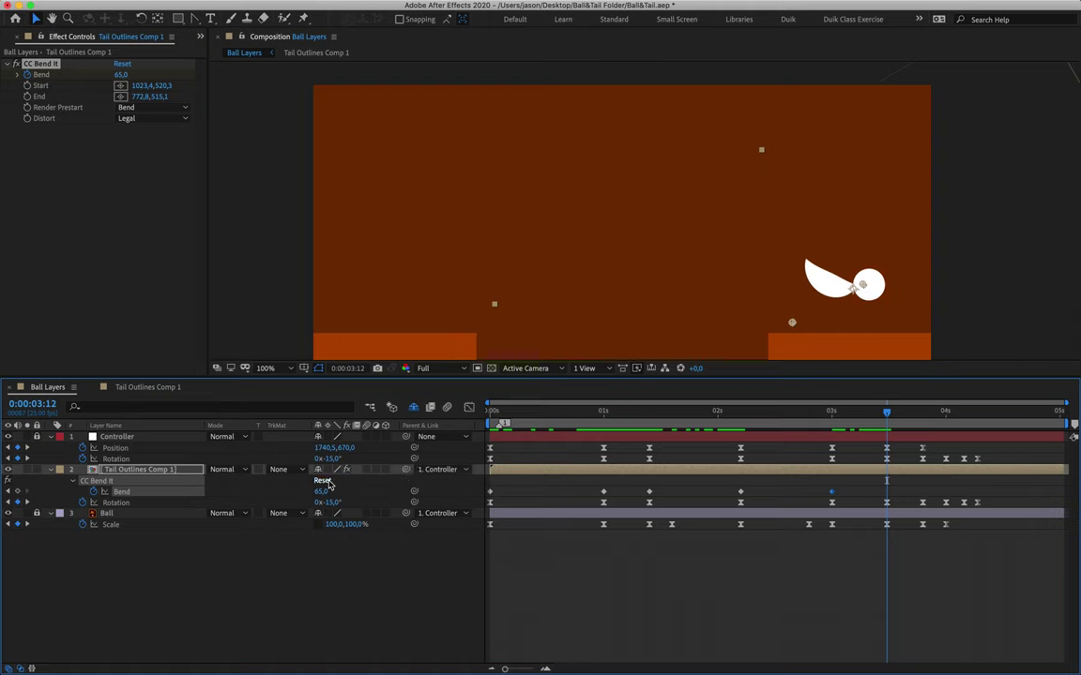
drag(323, 491, 260, 492)
click(329, 493)
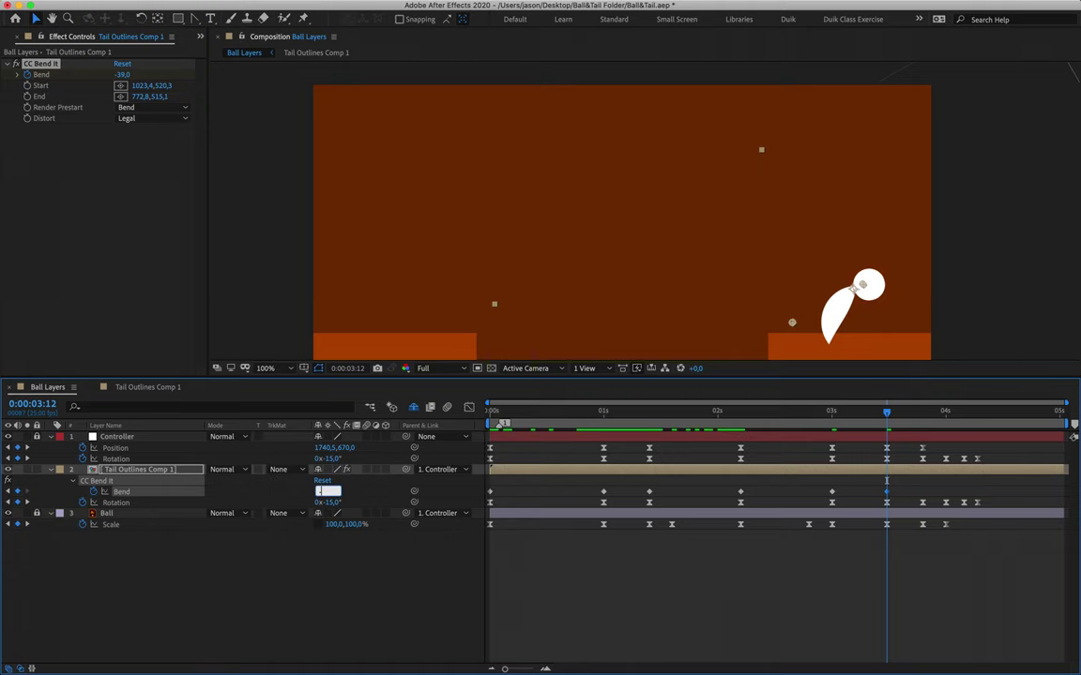
text(-35)
key(Return)
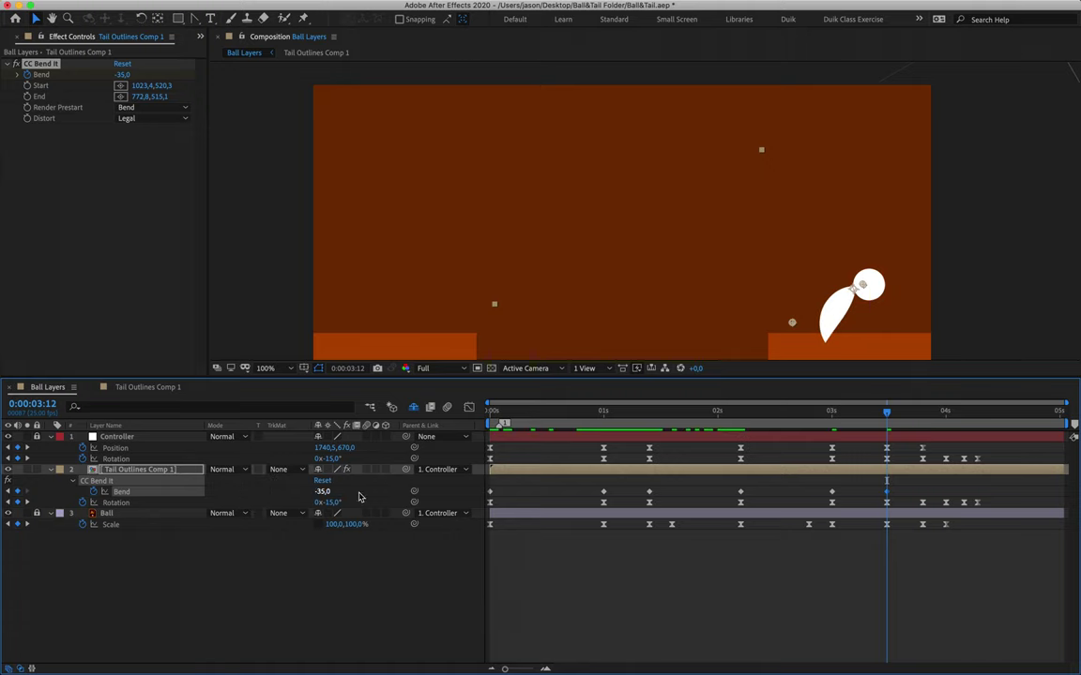
- Key Bend at 35 at 3:20, -14 at 4:00, 6 at 4:04, settling by 4:07, then preview
drag(911, 416, 925, 421)
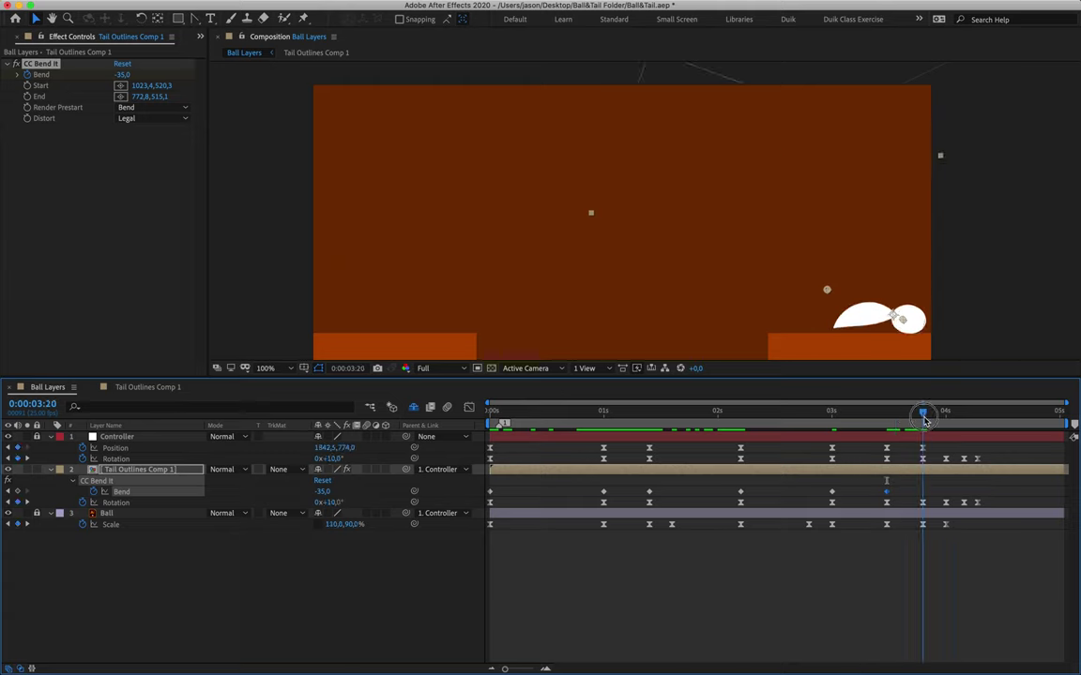
drag(325, 493, 366, 490)
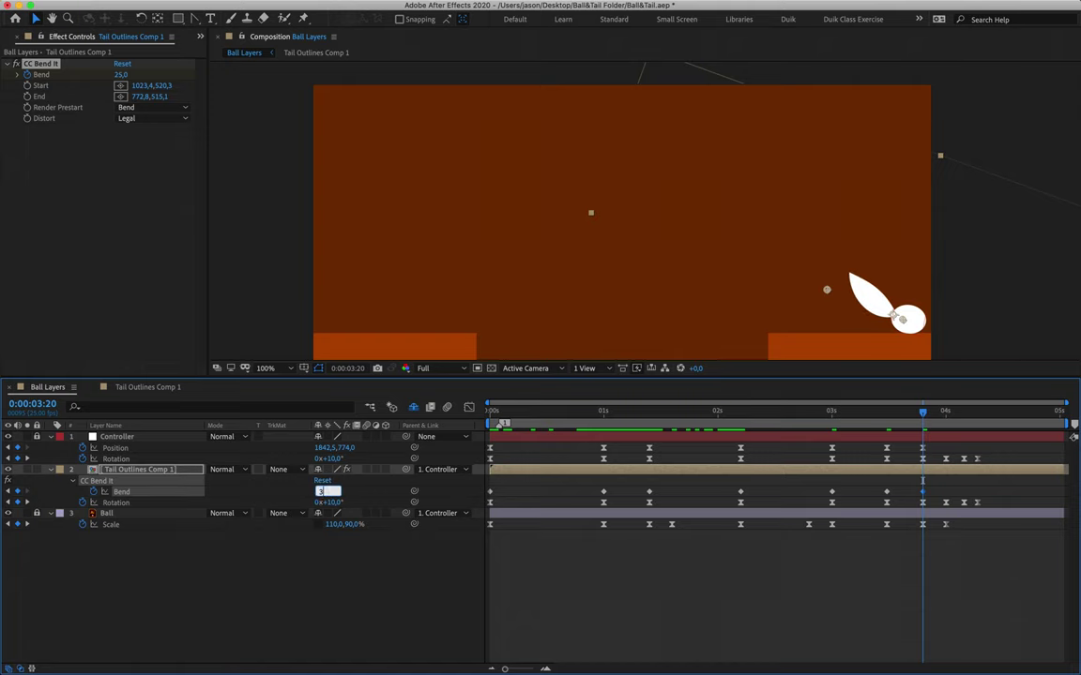
drag(925, 419, 948, 426)
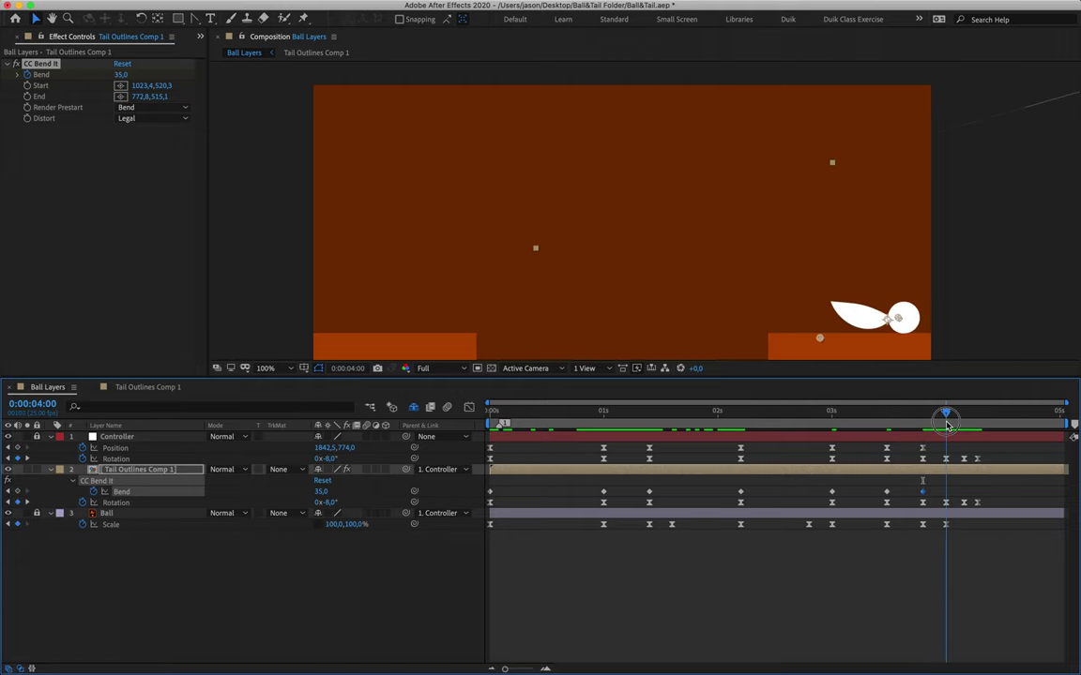
mouse_move(323, 494)
mouse_down()
mouse_move(300, 499)
mouse_move(316, 497)
mouse_up()
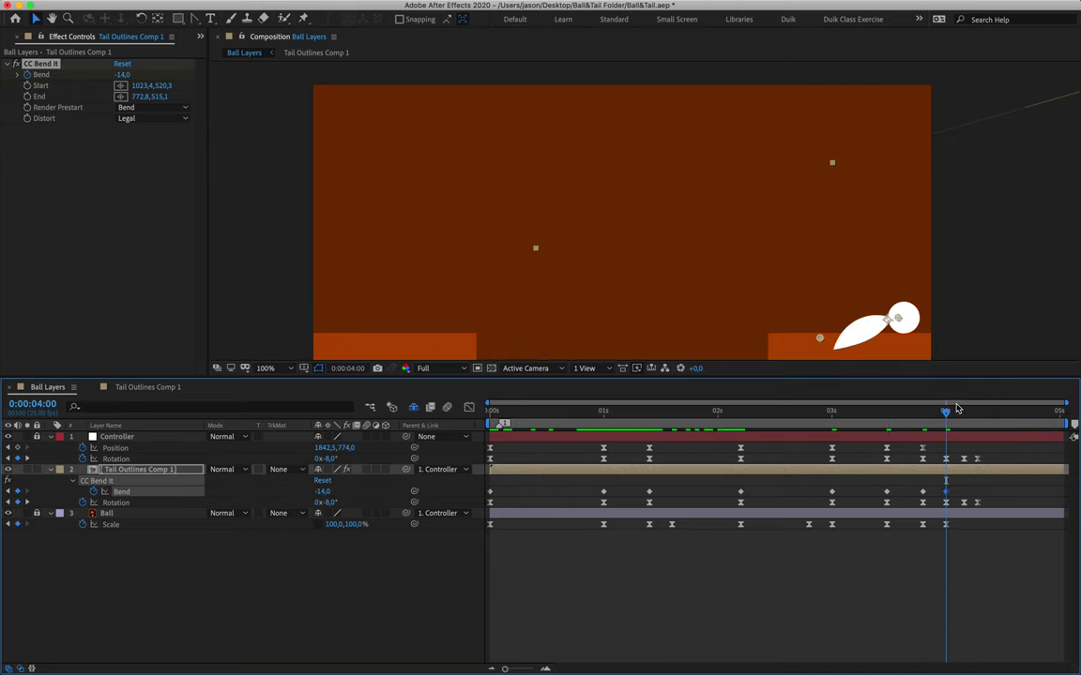
drag(948, 420, 966, 421)
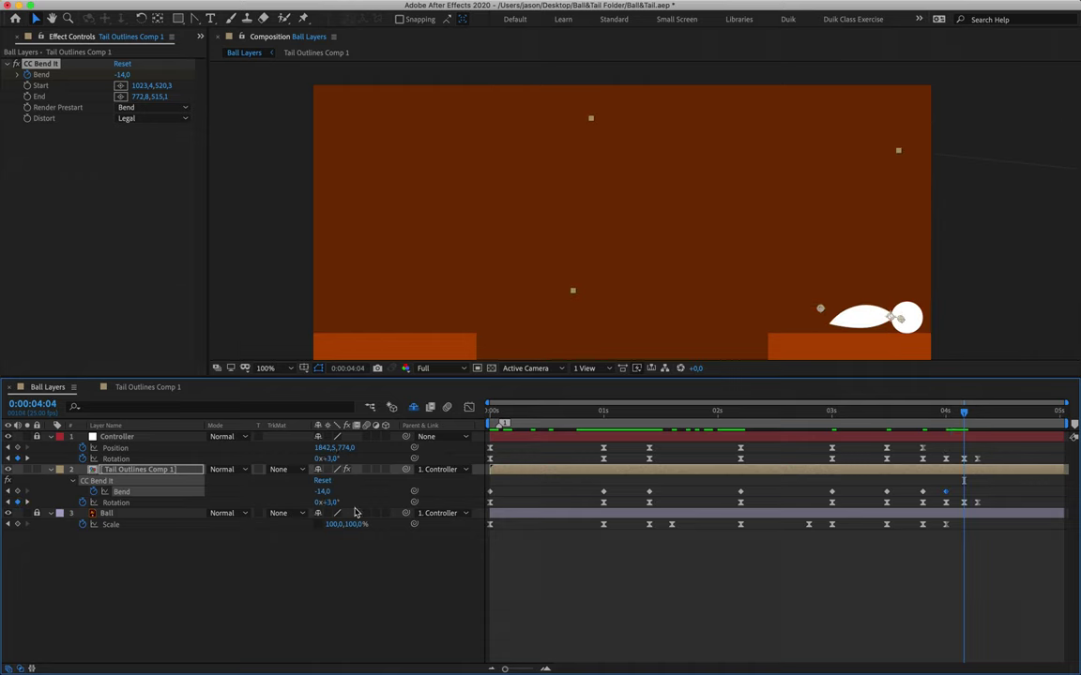
drag(325, 495, 335, 497)
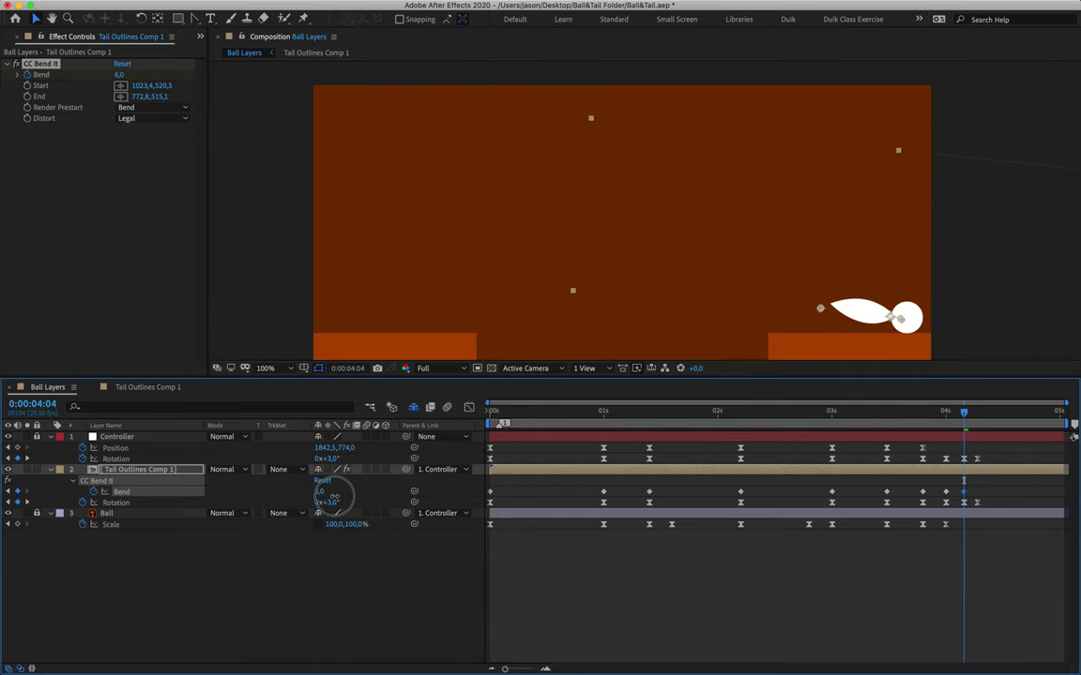
drag(964, 416, 978, 420)
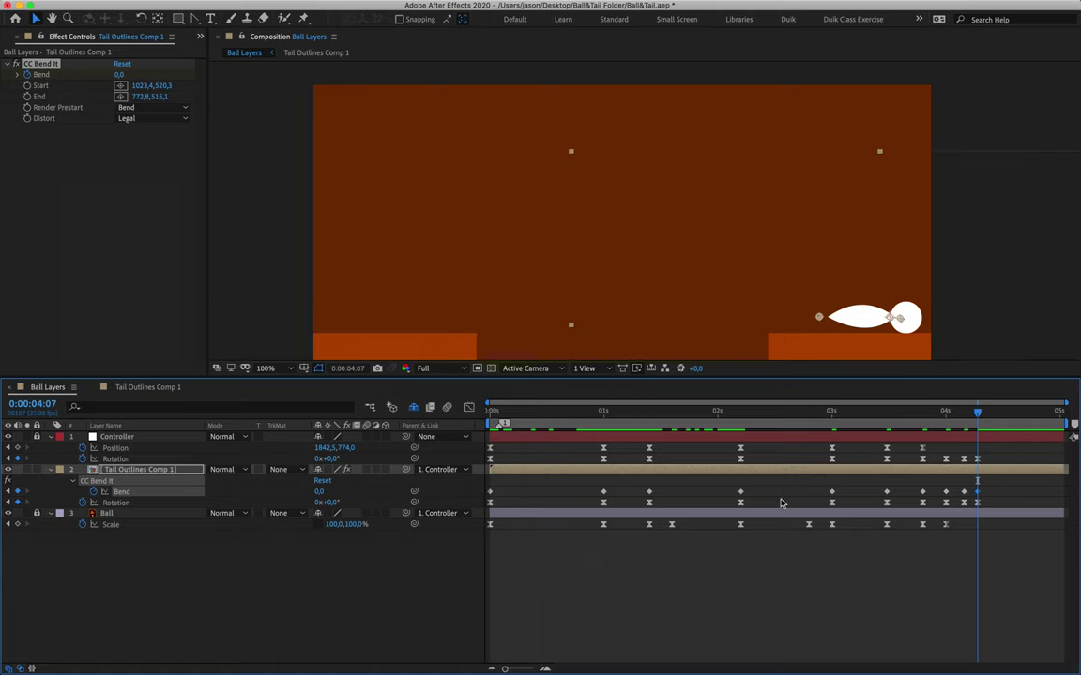
drag(643, 411, 829, 436)
key(space)
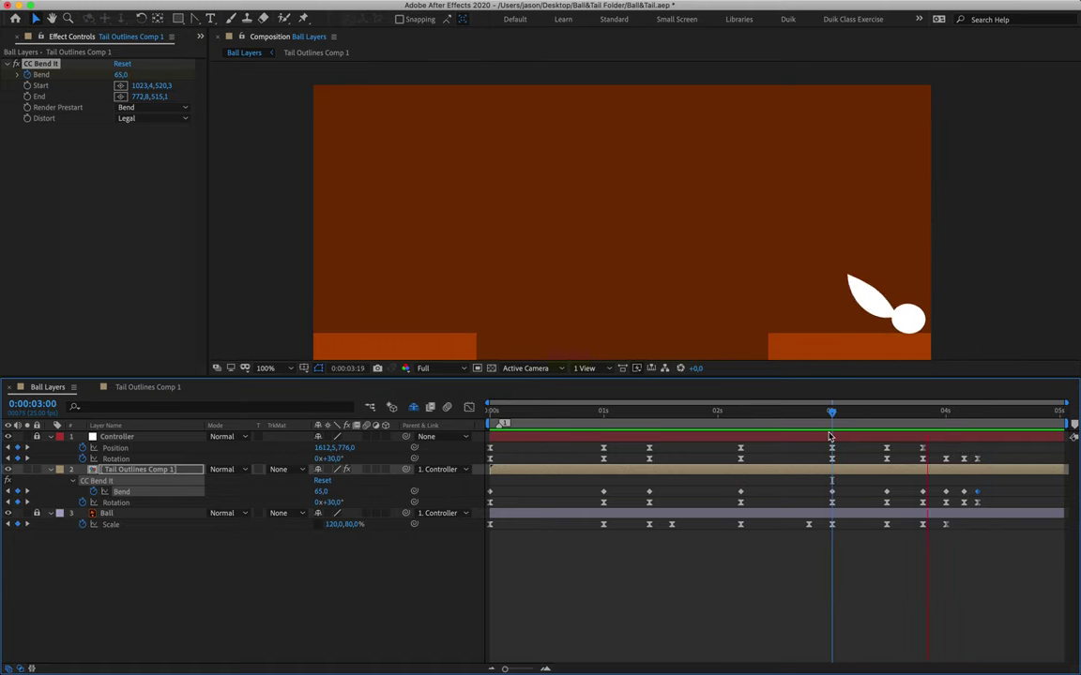
- Apply Easy Ease (F9) to all of the tail's Bend keyframes
key(space)
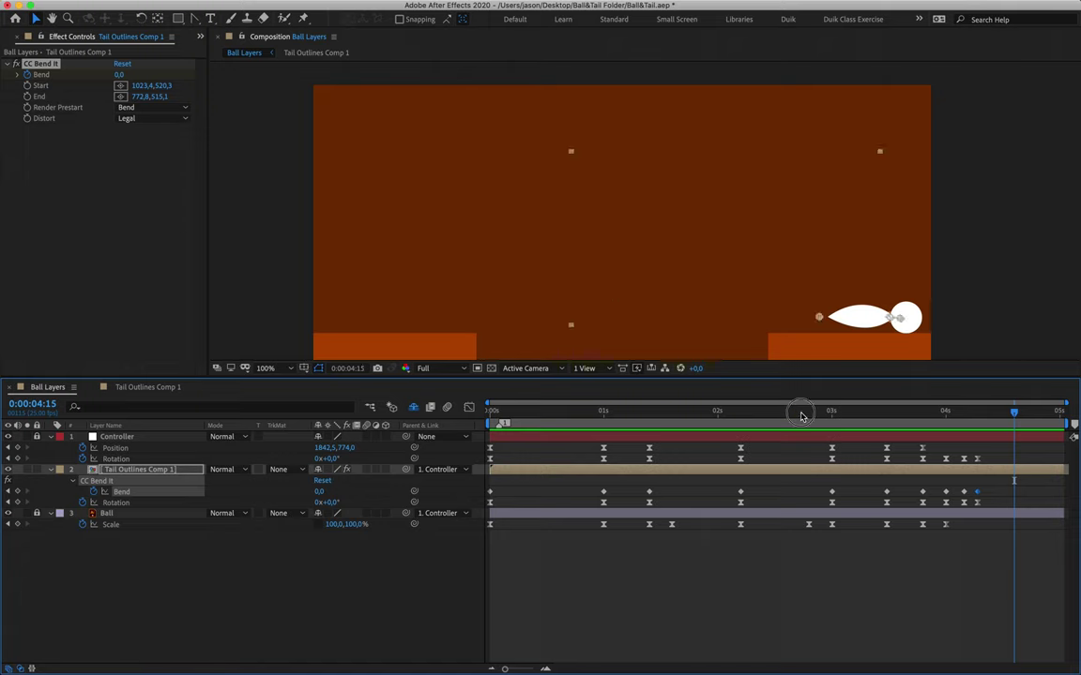
drag(802, 417, 691, 417)
drag(998, 499, 482, 497)
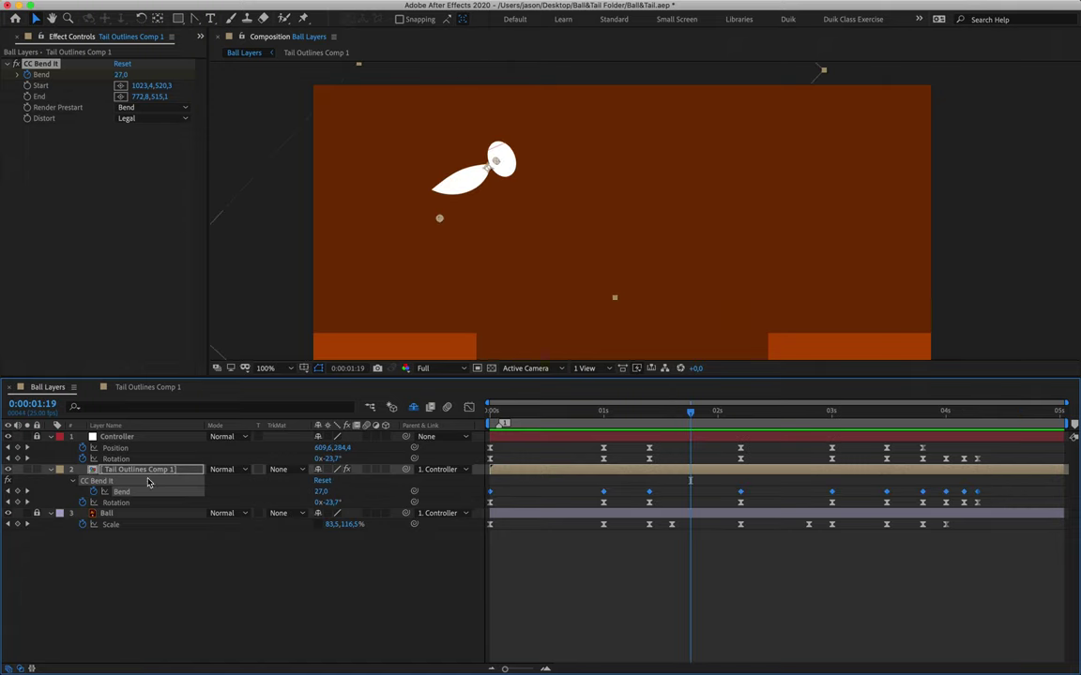
key(F9)
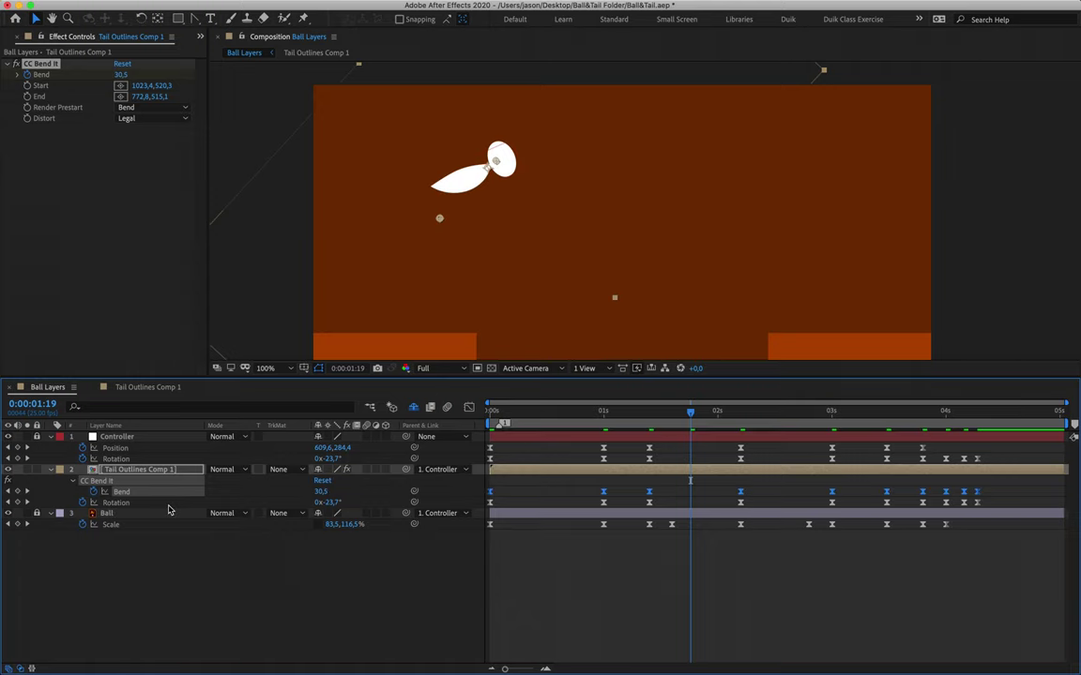
- In the Bend speed graph, stretch the 1-second keyframe's incoming influence to 100% and preview
click(470, 407)
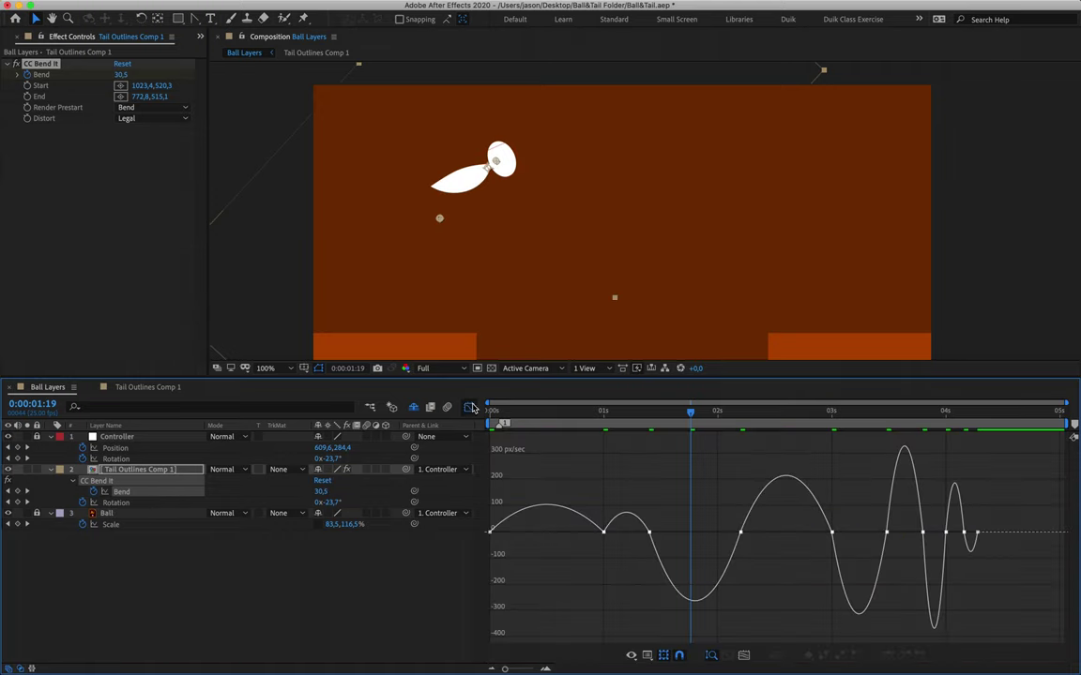
drag(554, 414, 603, 441)
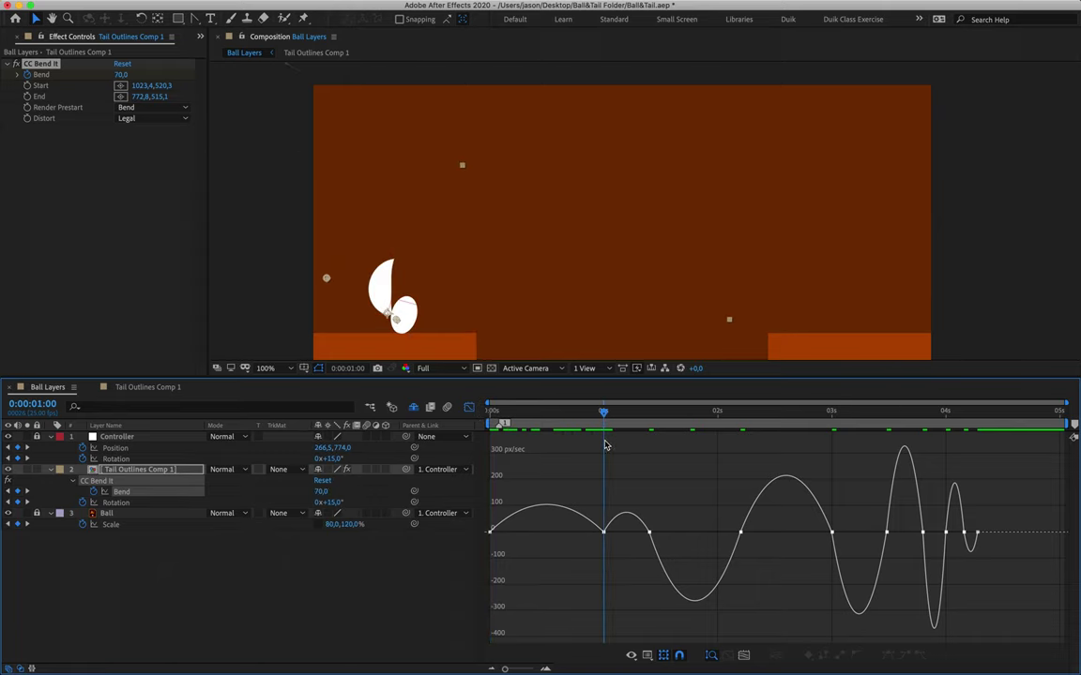
click(603, 533)
drag(585, 532, 522, 540)
key(space)
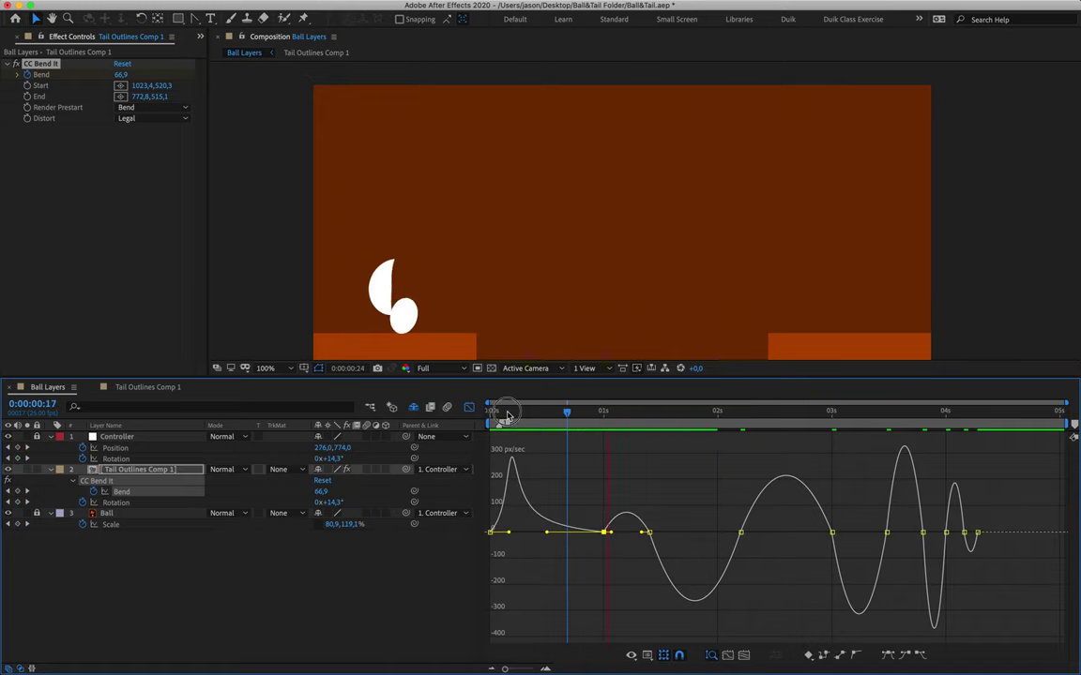
key(space)
key(space)
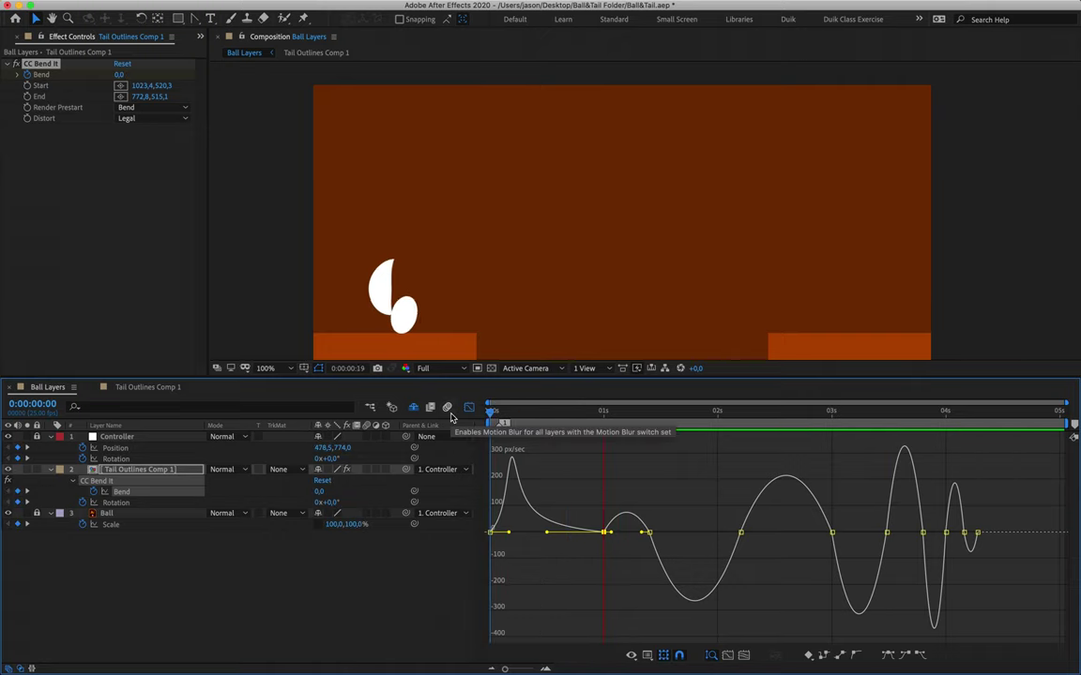
mouse_move(584, 411)
mouse_down()
mouse_move(646, 411)
mouse_move(491, 412)
mouse_move(642, 409)
mouse_move(603, 405)
mouse_up()
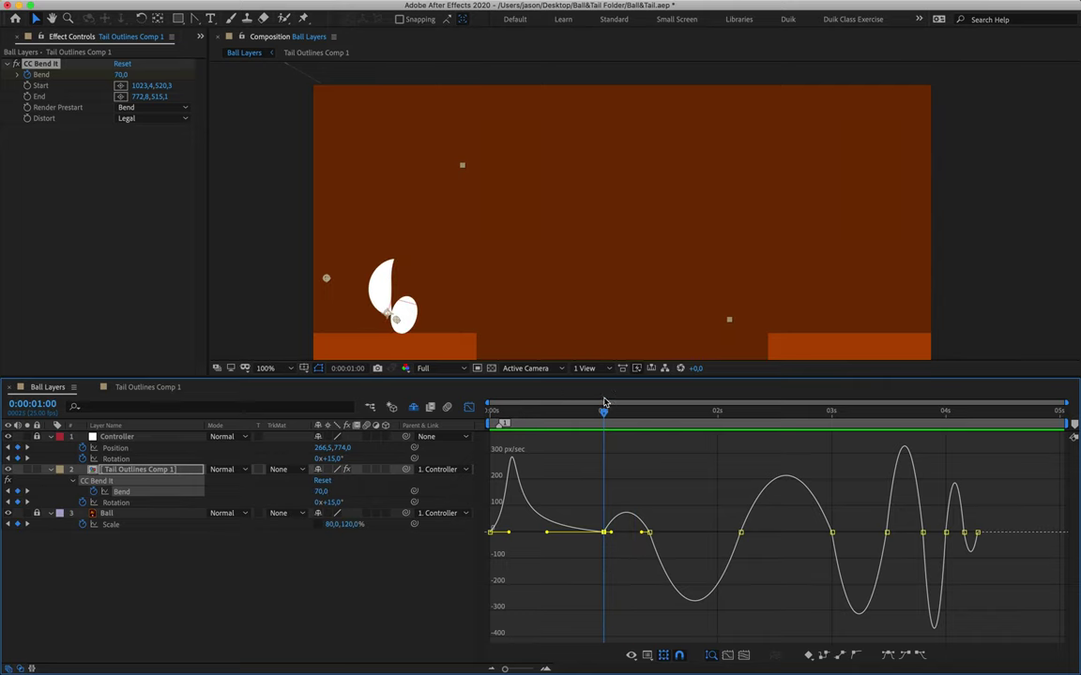
- Drag the influence of the Bend keyframe just after 1 second to sharpen its hump into a spike
click(647, 534)
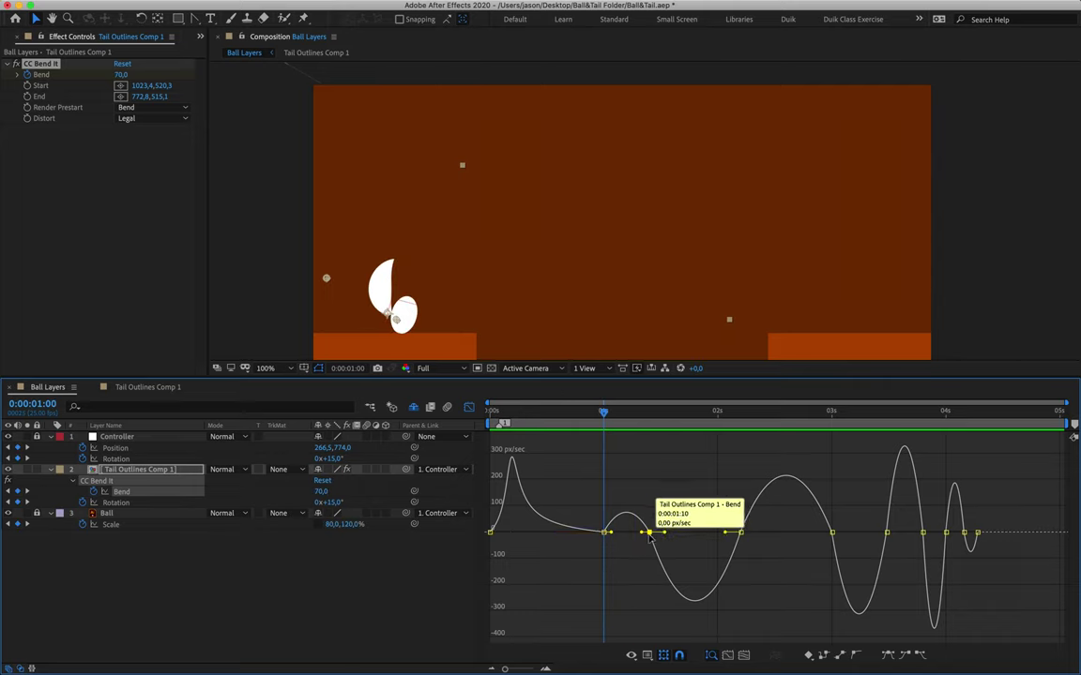
drag(639, 536, 624, 535)
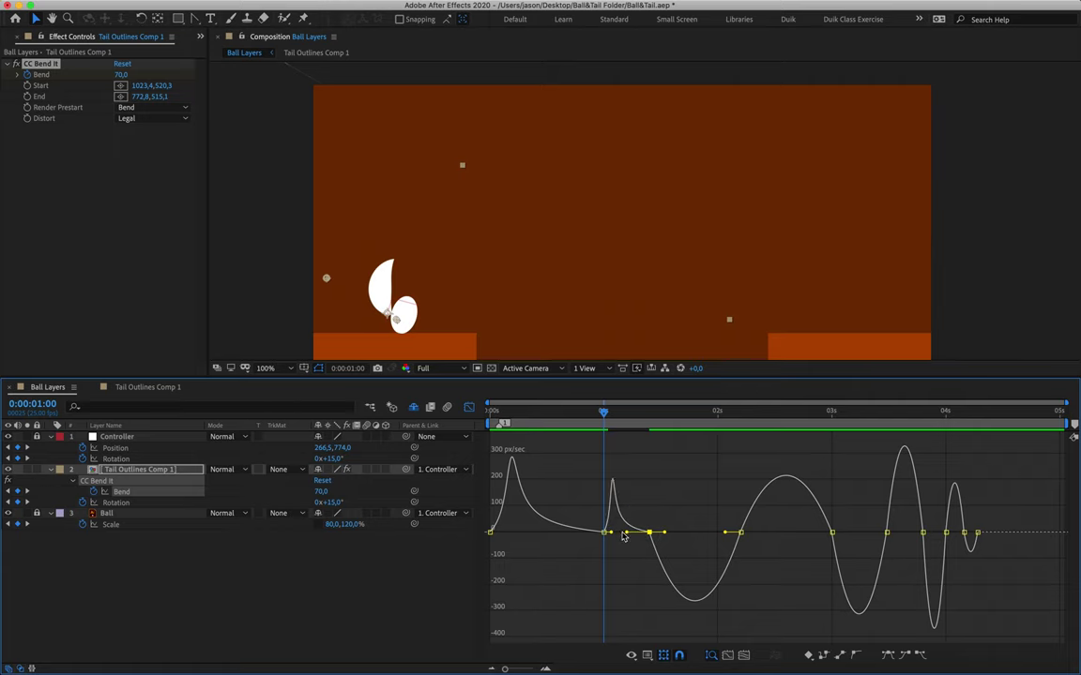
key(space)
drag(600, 414, 736, 436)
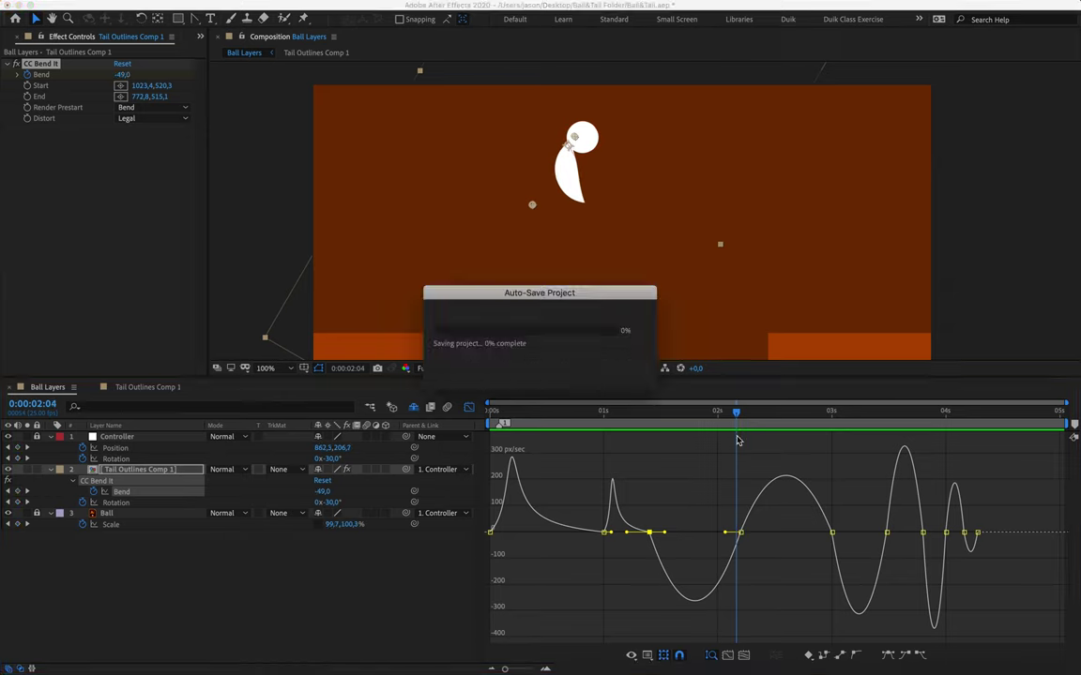
click(740, 531)
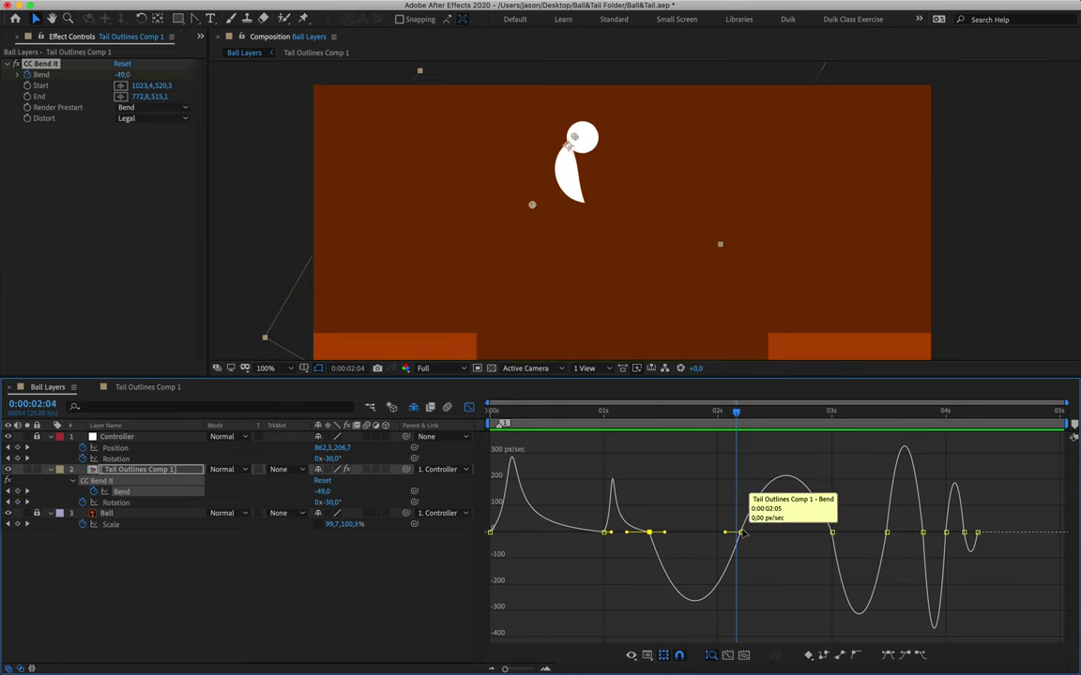
drag(737, 413, 741, 413)
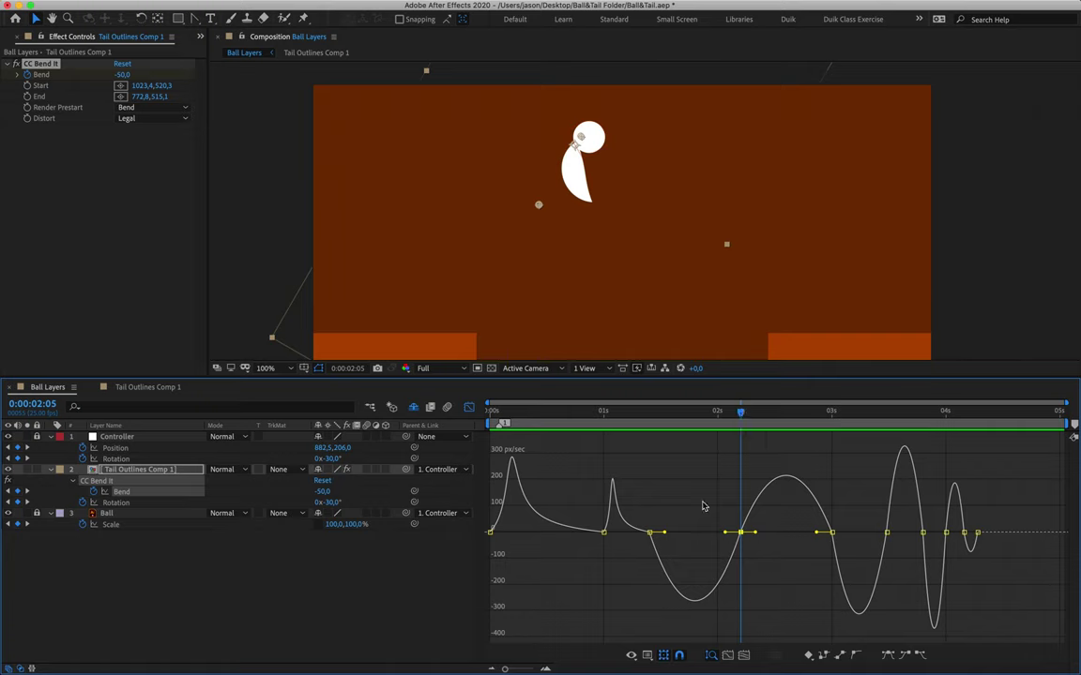
- Lengthen the easing into and out of the 02:05 Bend keyframe and preview the result
drag(728, 536, 695, 532)
drag(756, 505, 785, 504)
drag(664, 530, 626, 525)
click(741, 526)
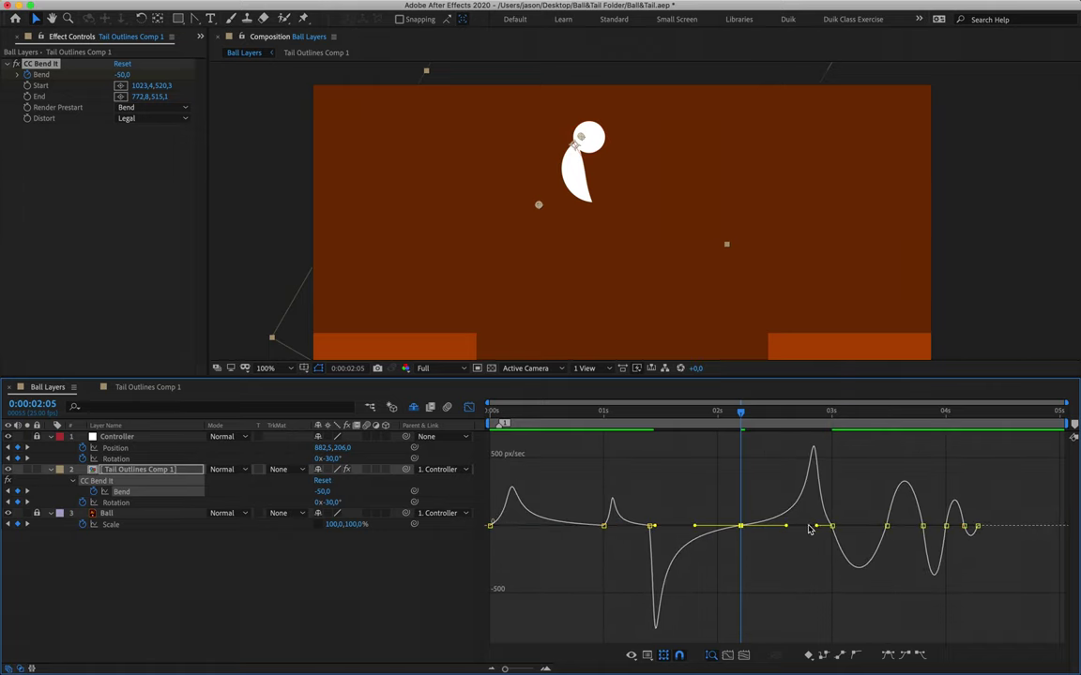
drag(816, 529, 823, 528)
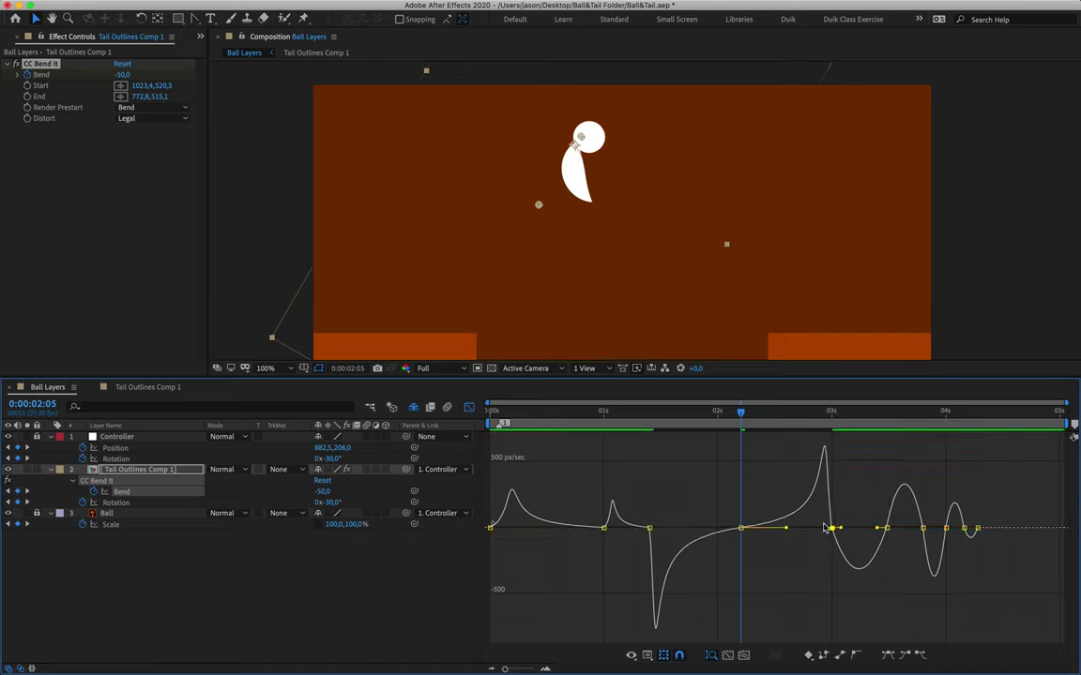
drag(645, 418, 833, 445)
key(space)
key(space)
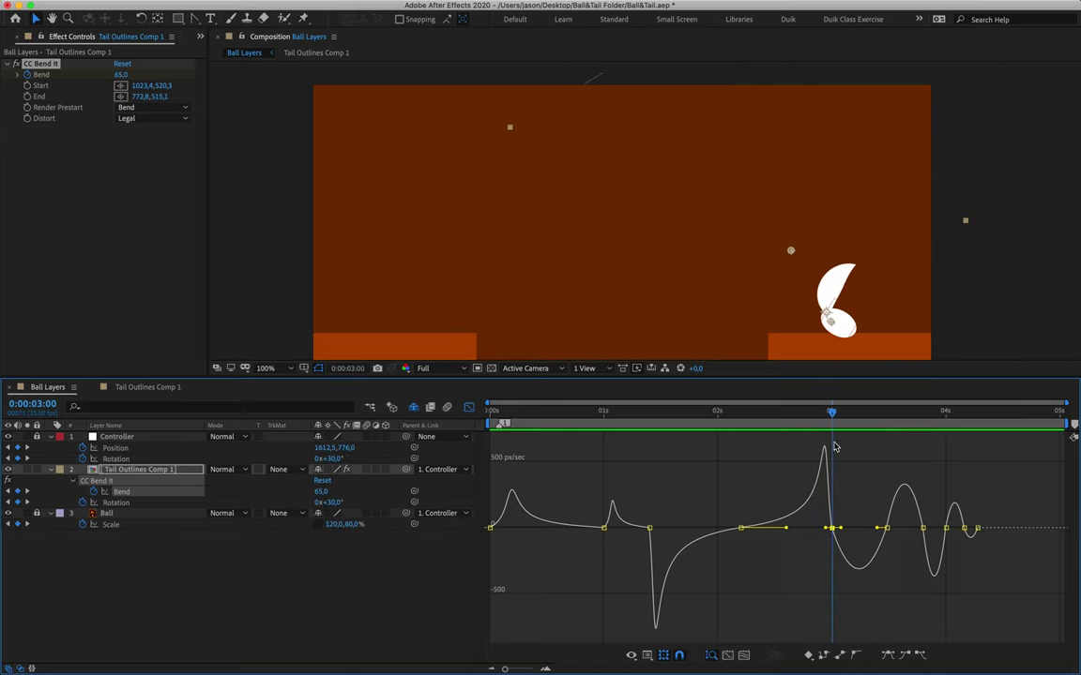
- Reshape the Bend easing just after 3 seconds and preview from there
drag(840, 531, 903, 532)
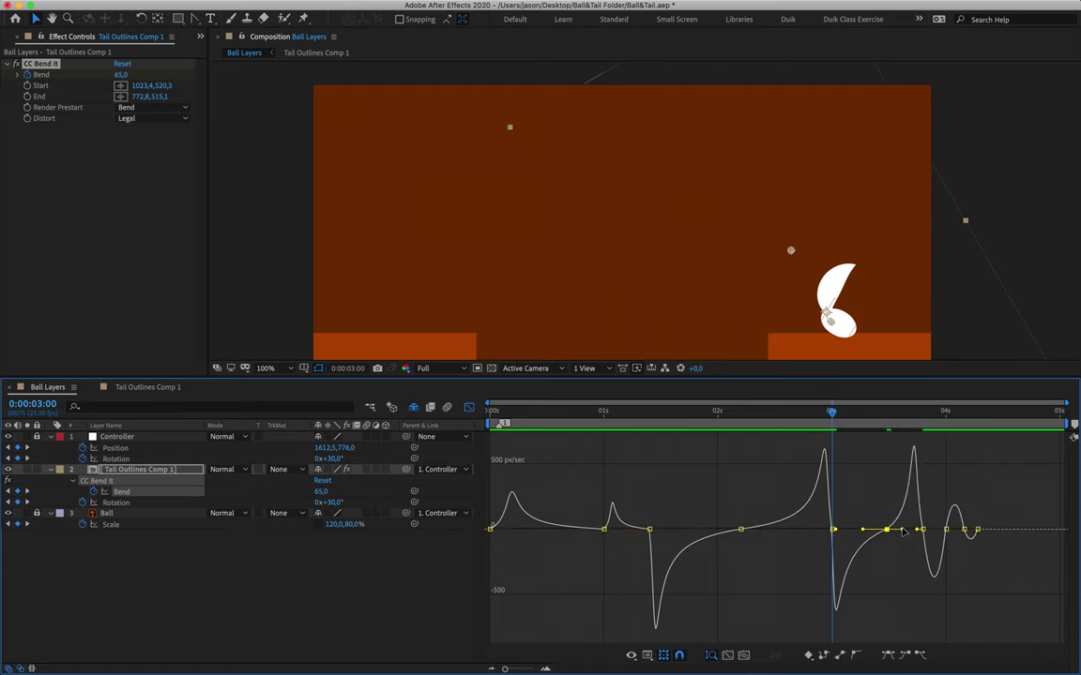
key(space)
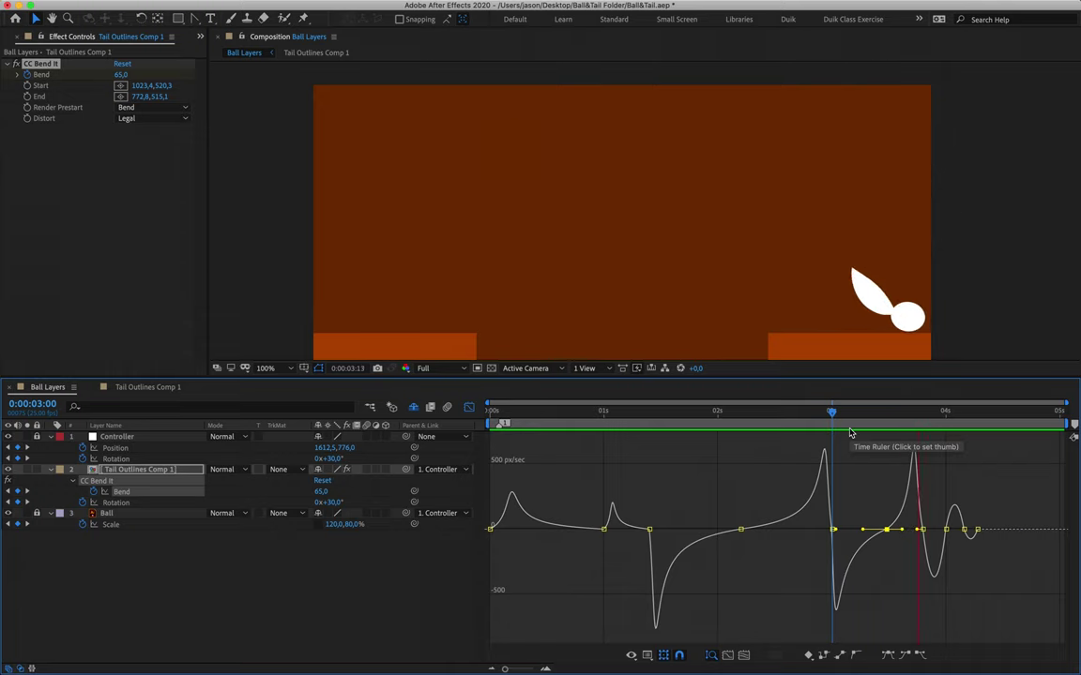
key(space)
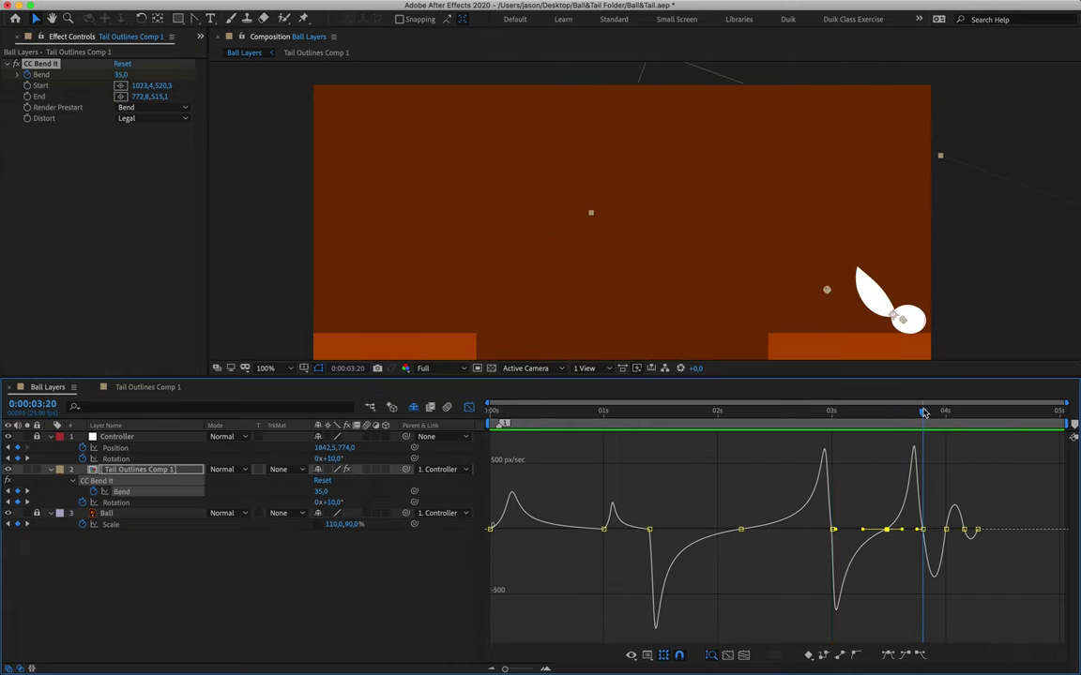
scroll(947, 540, up, 6)
- Reshape the Bend easing around the 4-second keyframe and zoom the graph out to five seconds
mouse_move(859, 5)
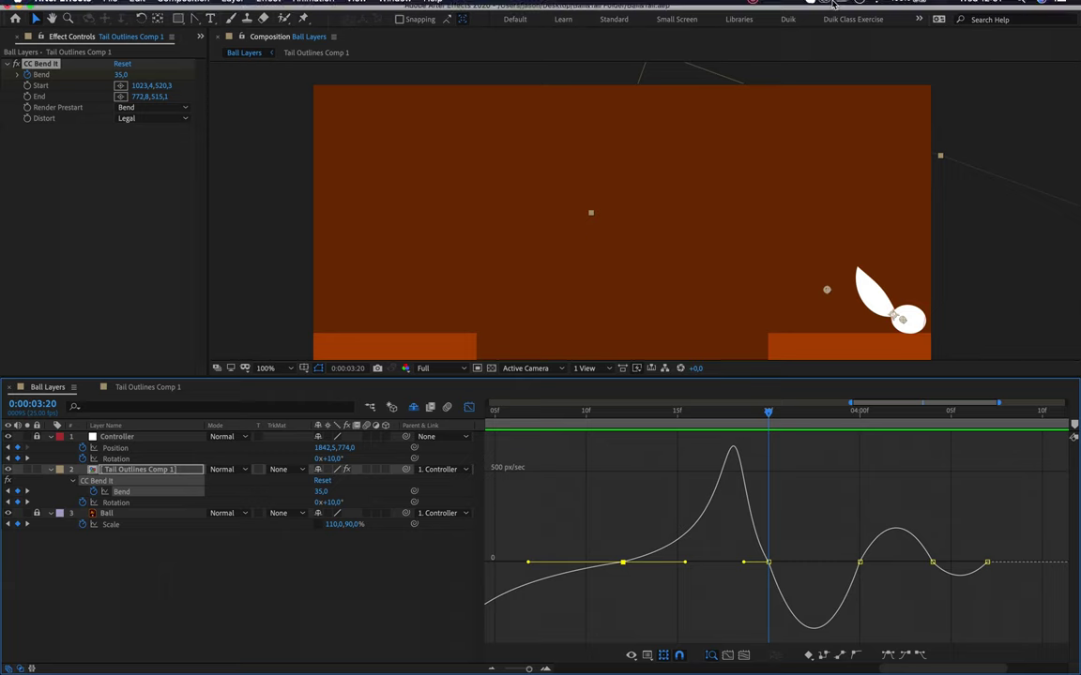
click(752, 7)
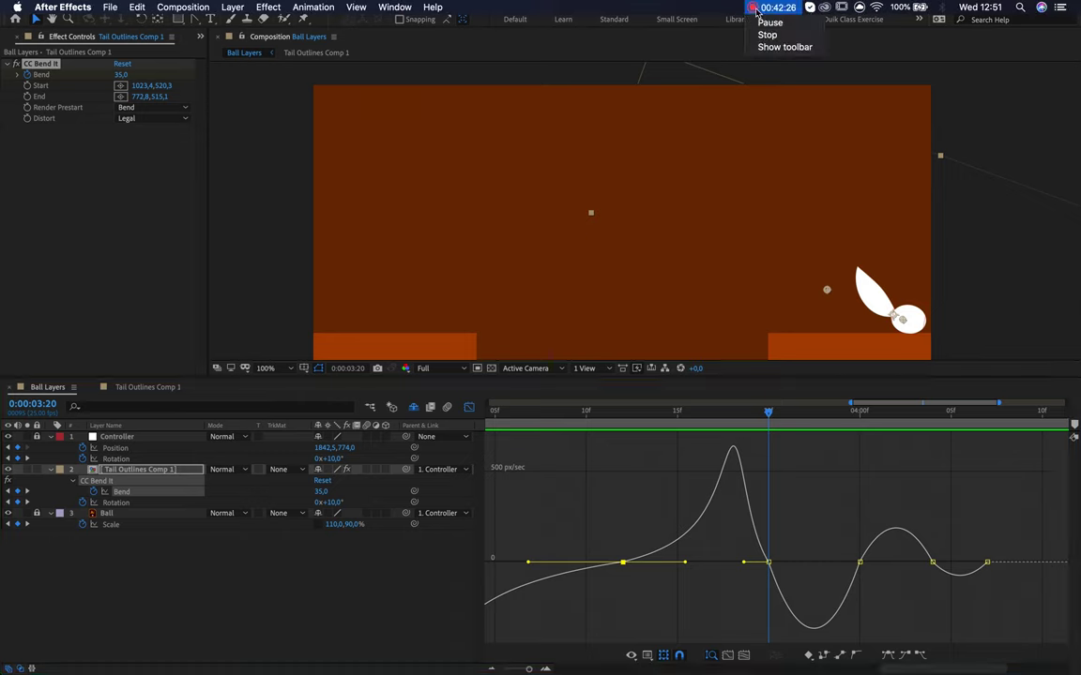
click(767, 22)
click(767, 24)
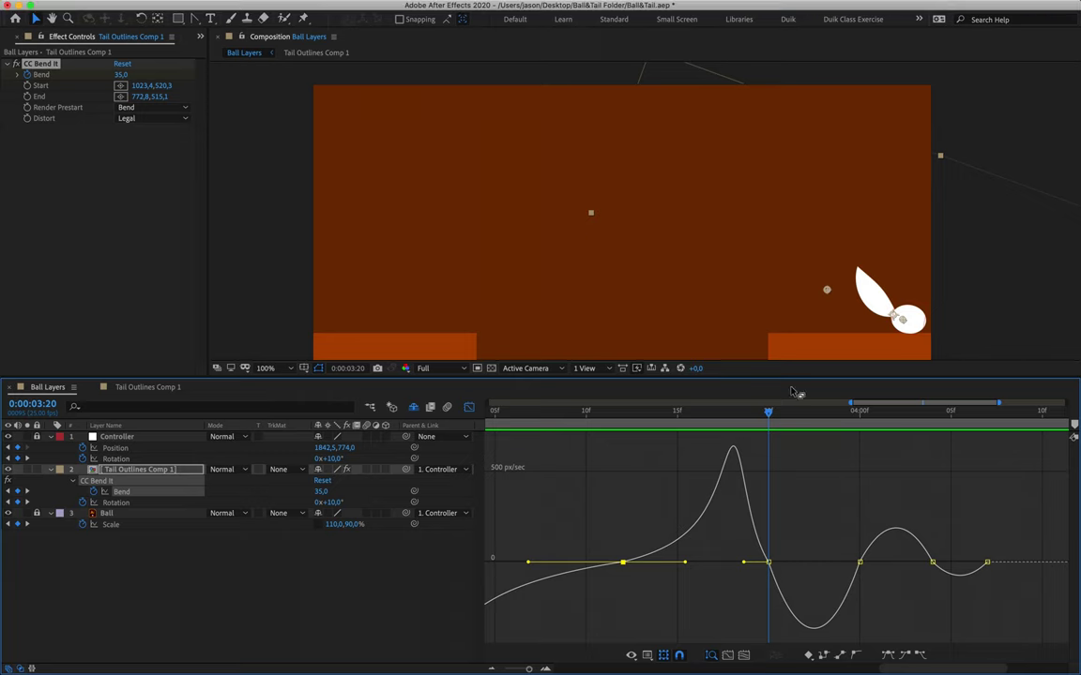
click(767, 562)
drag(843, 564, 792, 552)
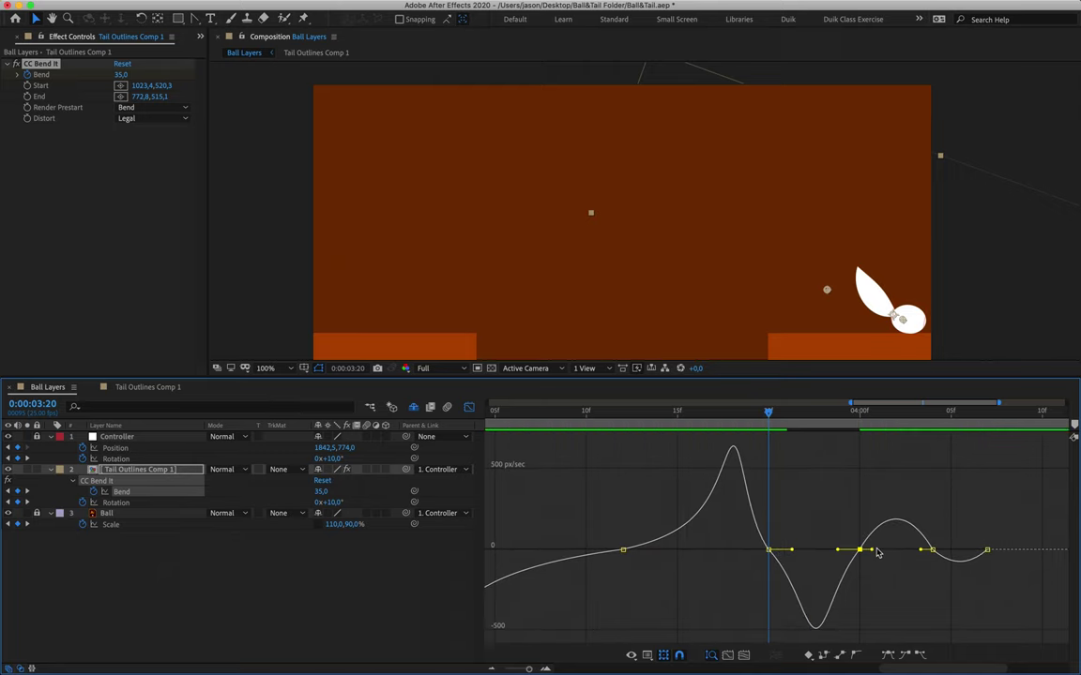
drag(872, 552, 975, 551)
drag(515, 669, 504, 669)
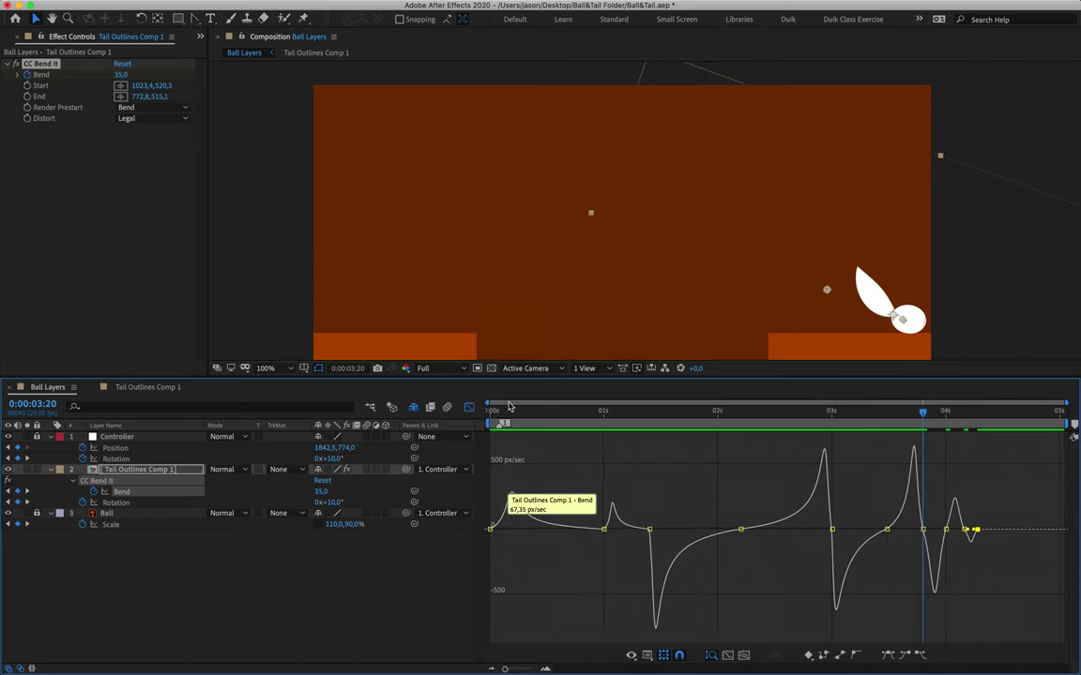
- Preview the tail animation from the start, using a top-menu option during playback, then stop
key(Home)
key(space)
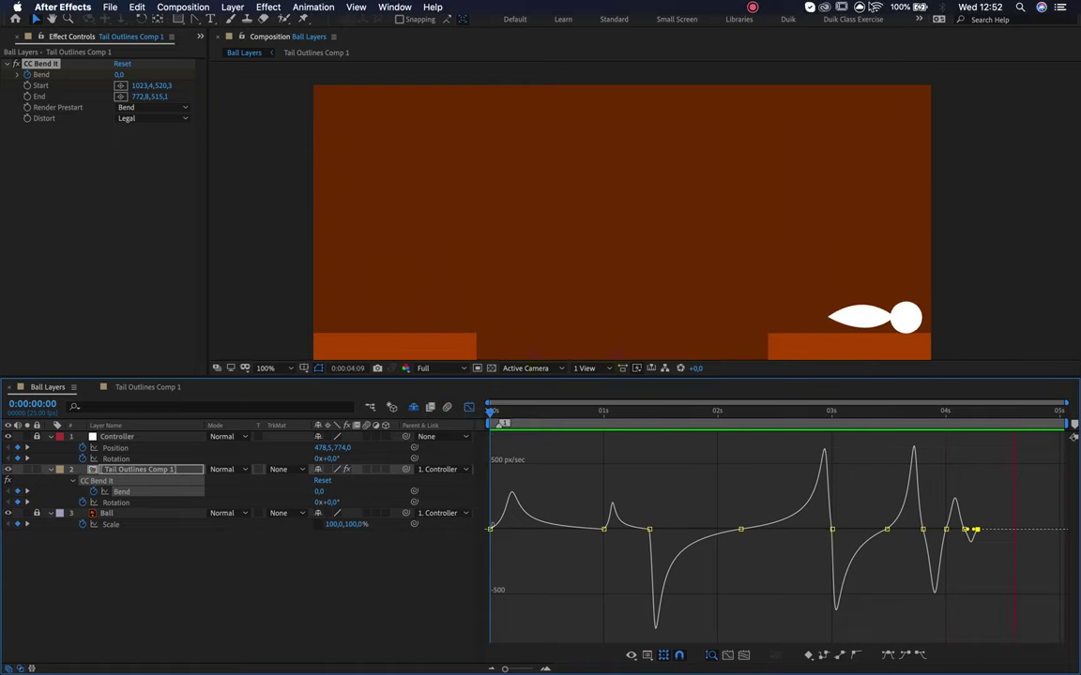
click(767, 8)
click(767, 22)
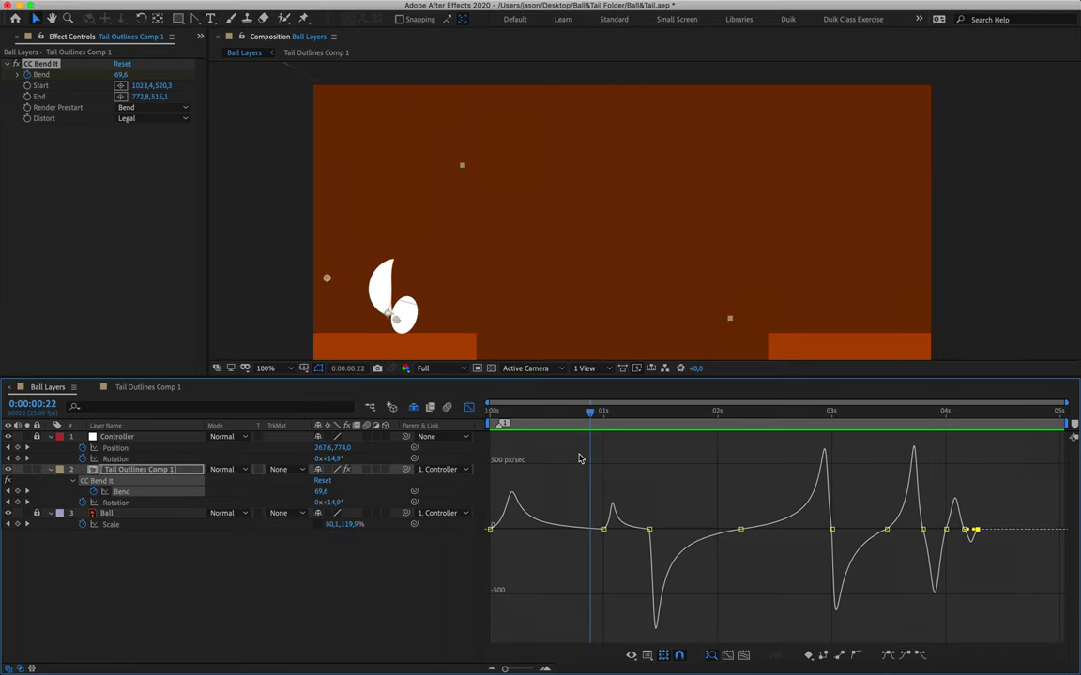
key(space)
- Return to the layer keyframe view and preview the full bounce
click(469, 407)
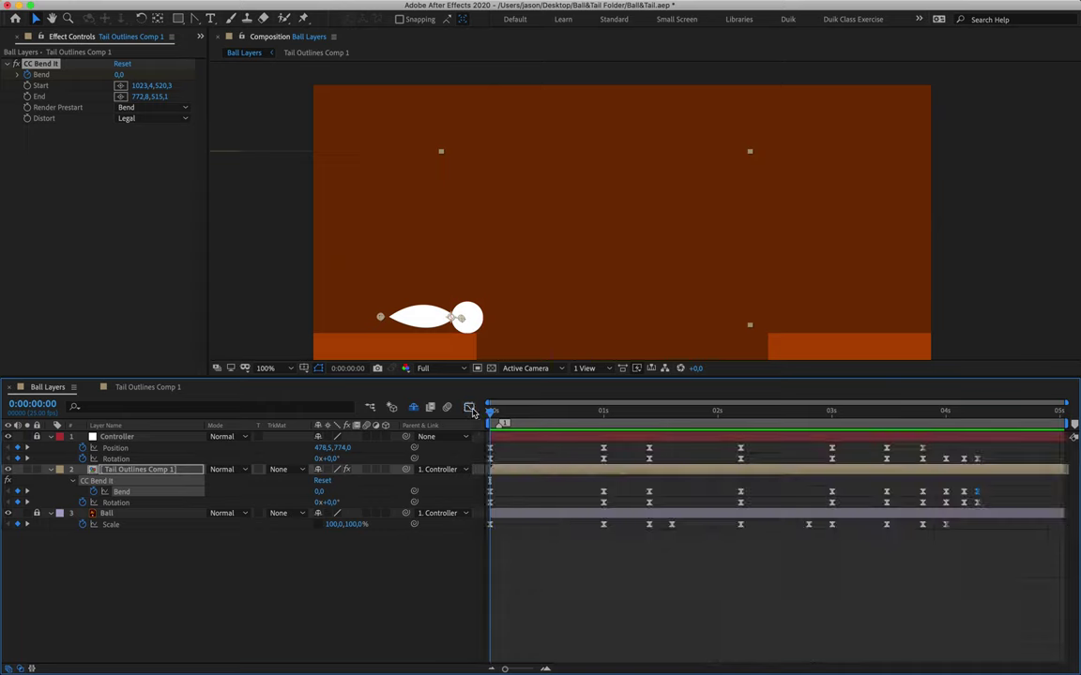
click(550, 565)
key(space)
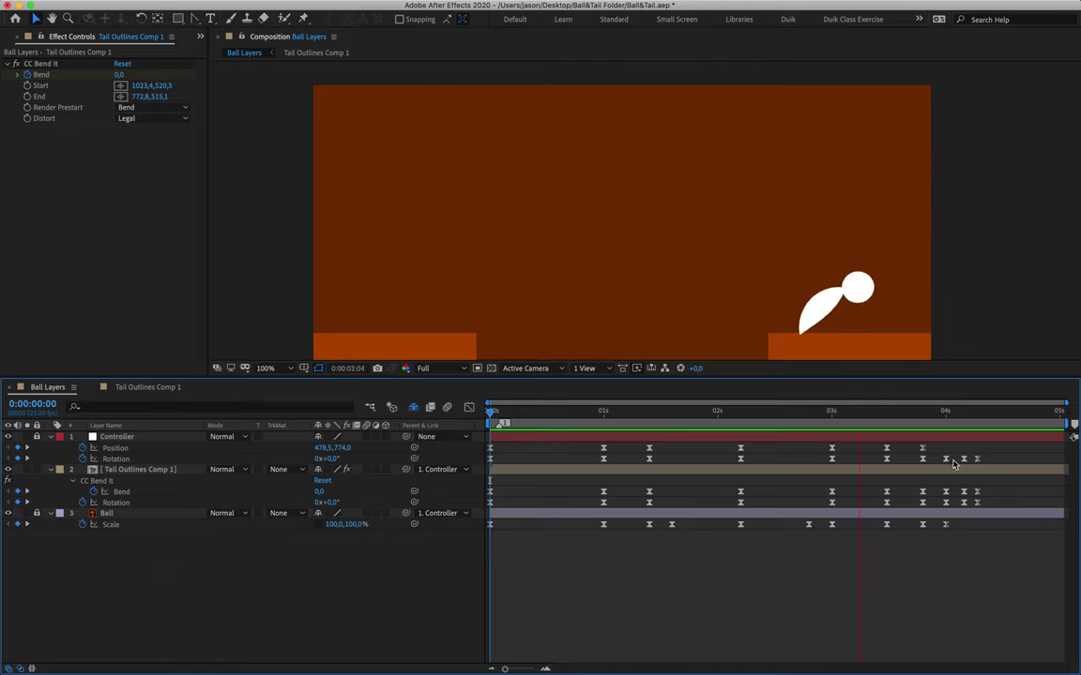
key(space)
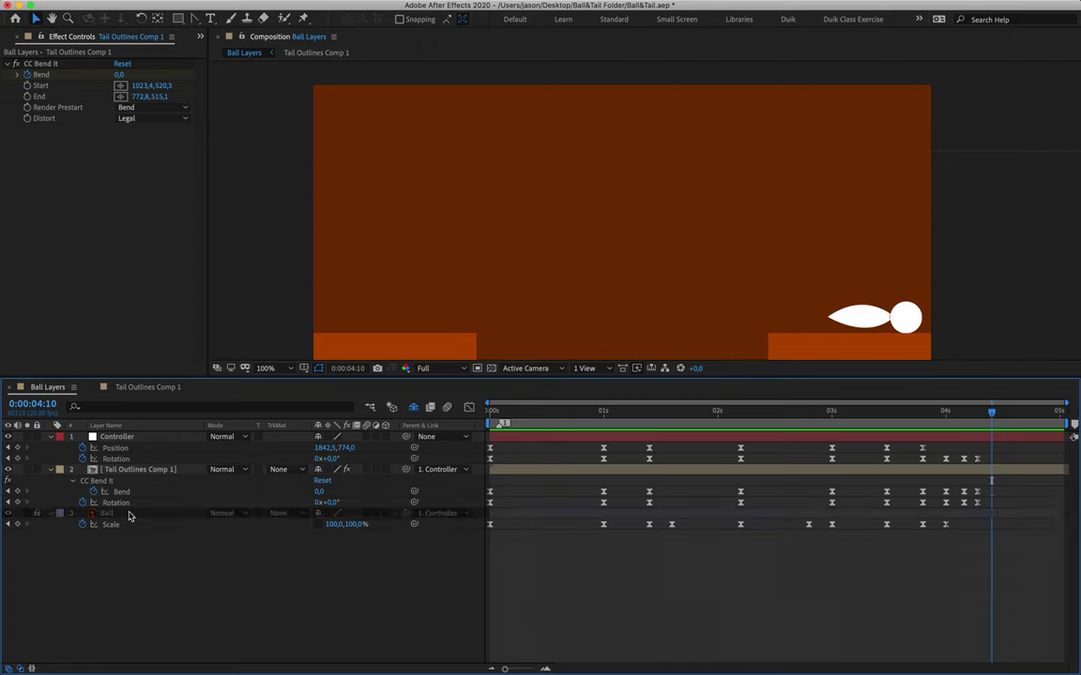
- Shift the Controller Rotation and tail Bend/Rotation keyframes two frames later and replay
drag(1038, 465, 463, 515)
click(136, 440)
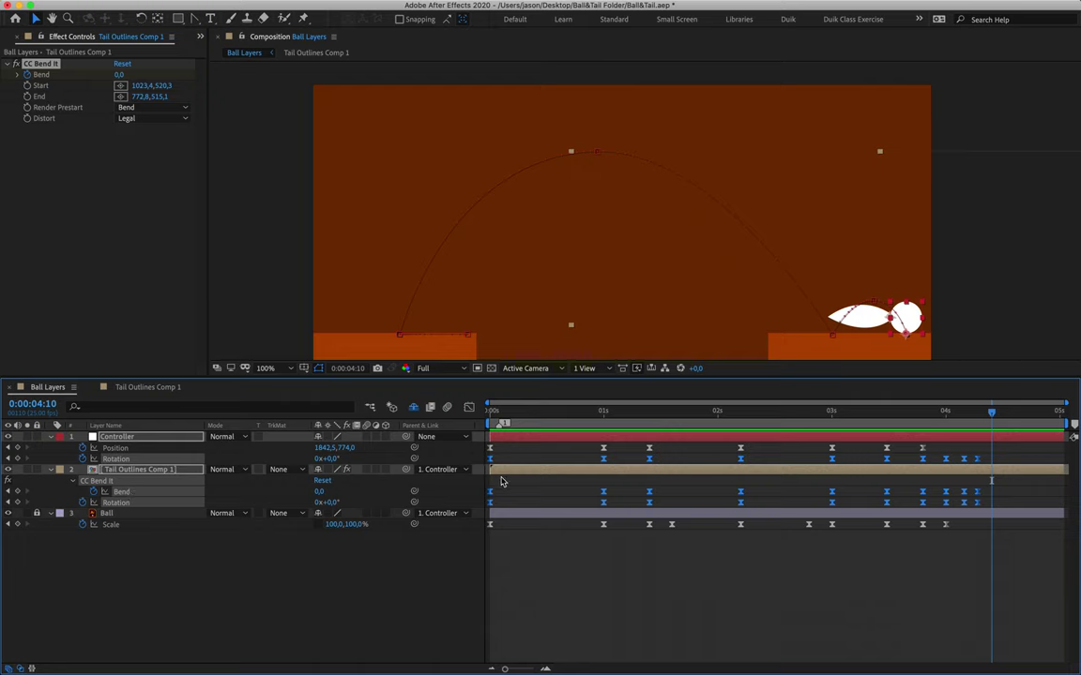
drag(491, 465, 495, 466)
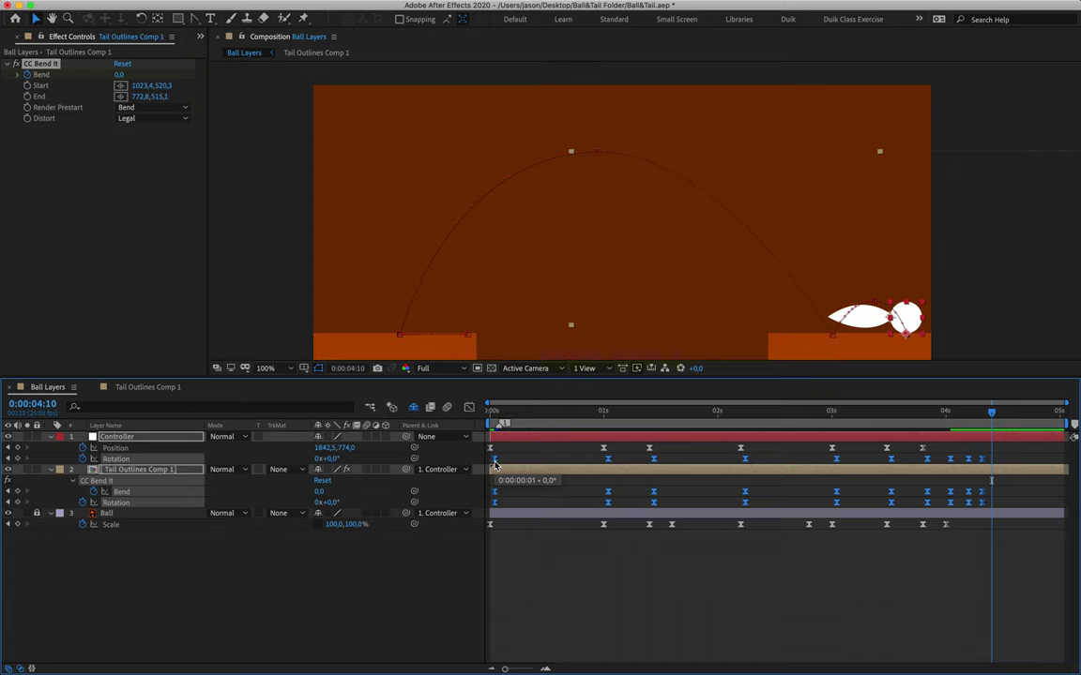
drag(1013, 485, 499, 498)
click(493, 411)
key(space)
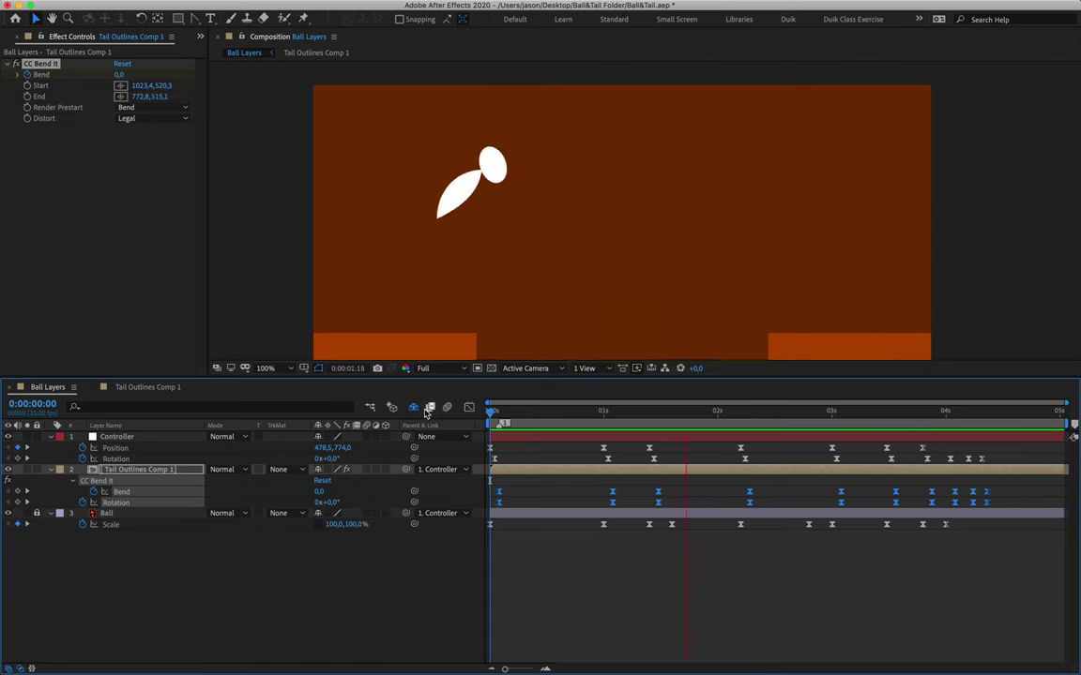
- Deselect the tail layer, stop the preview and return to the first frame
click(184, 575)
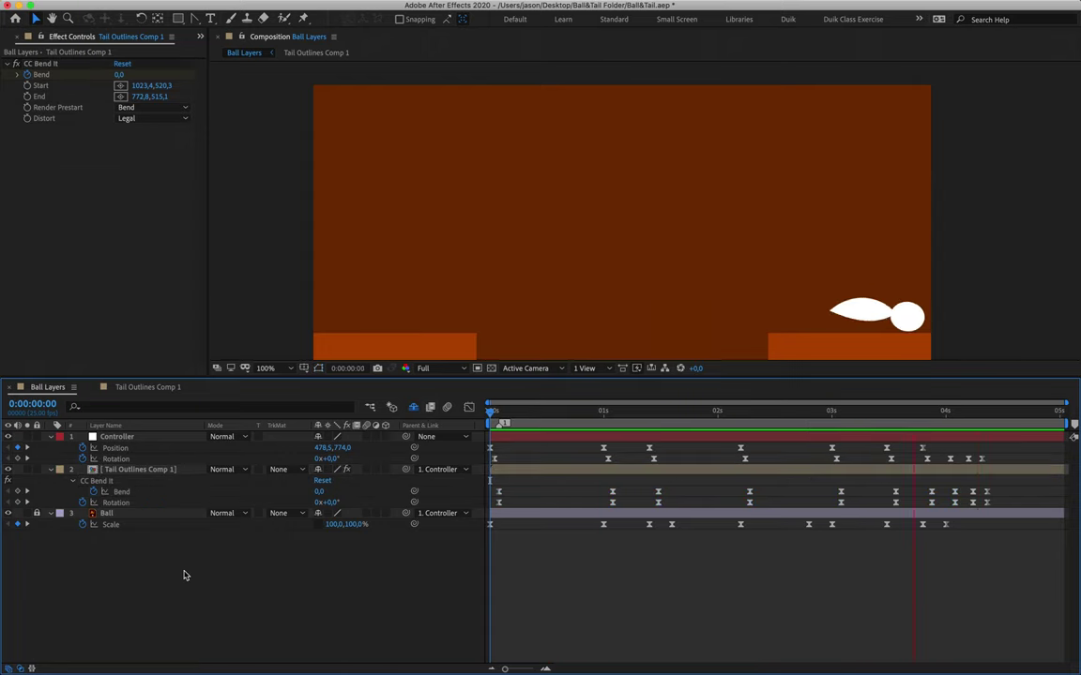
key(space)
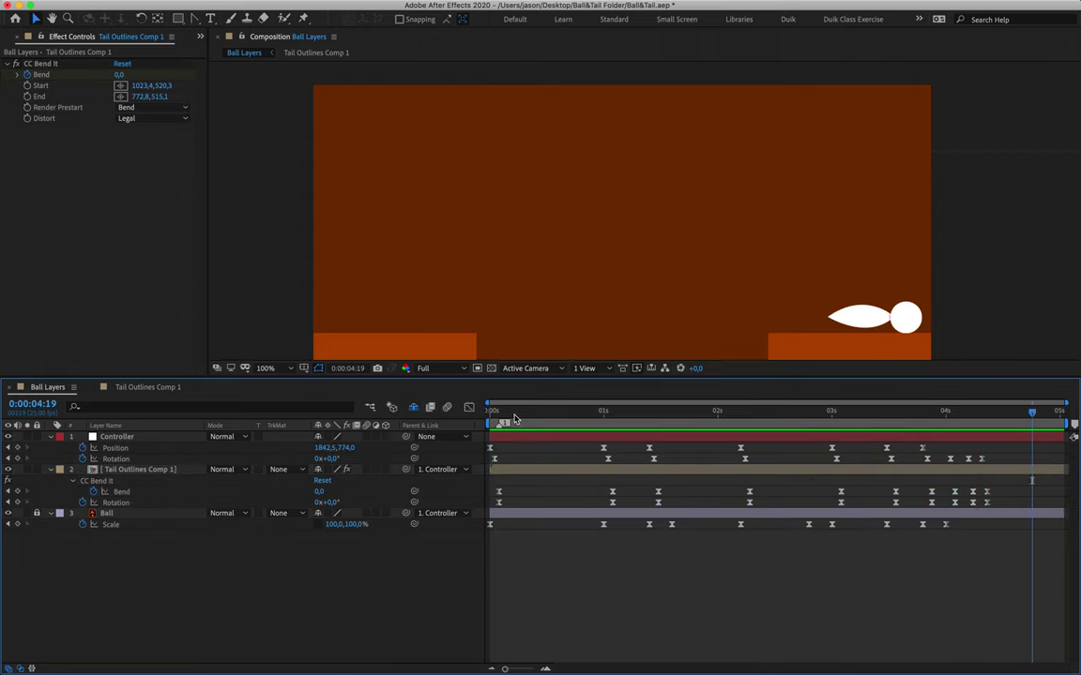
key(Home)
- Collapse the Controller, tail and Ball layers and show the hidden shy floor and background layers
click(51, 437)
click(51, 447)
click(50, 459)
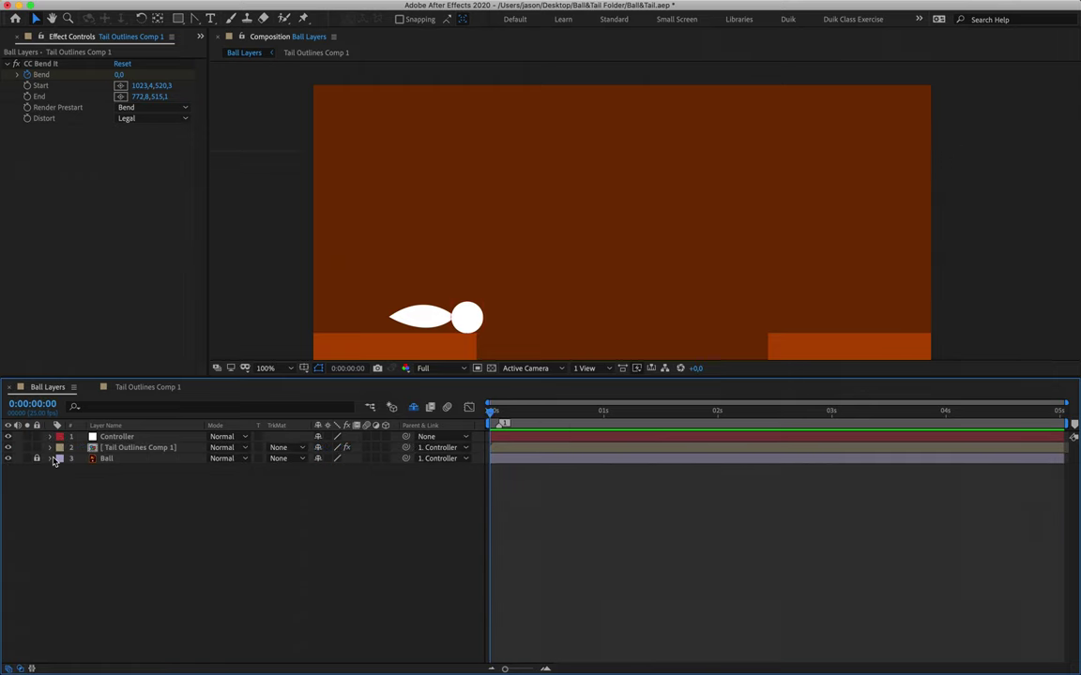
click(416, 413)
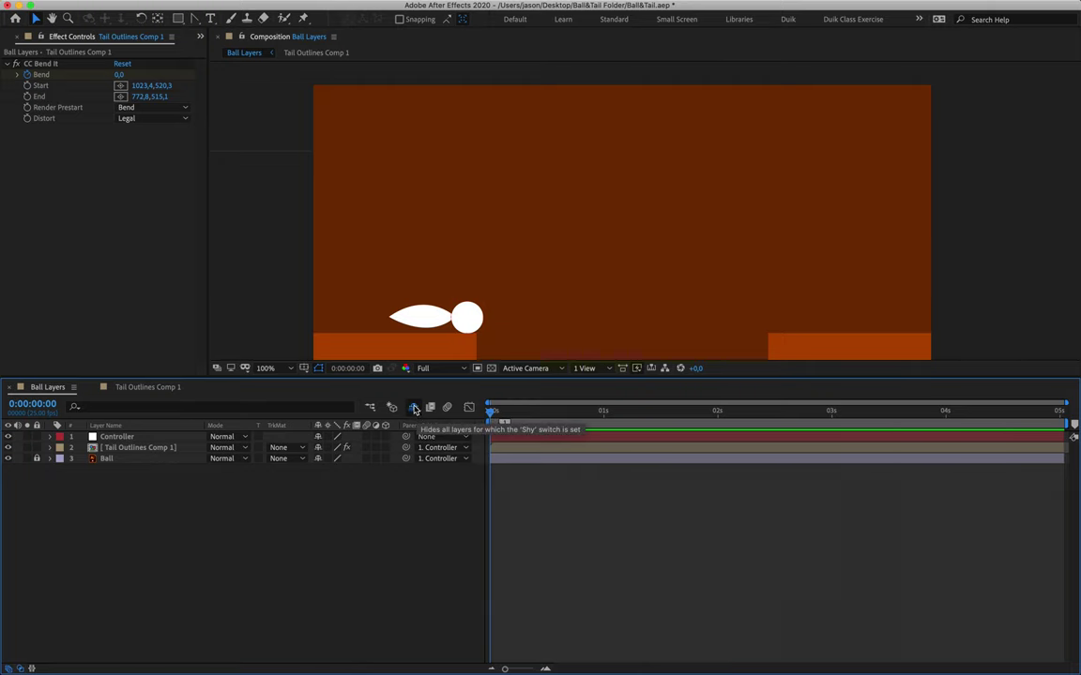
click(415, 409)
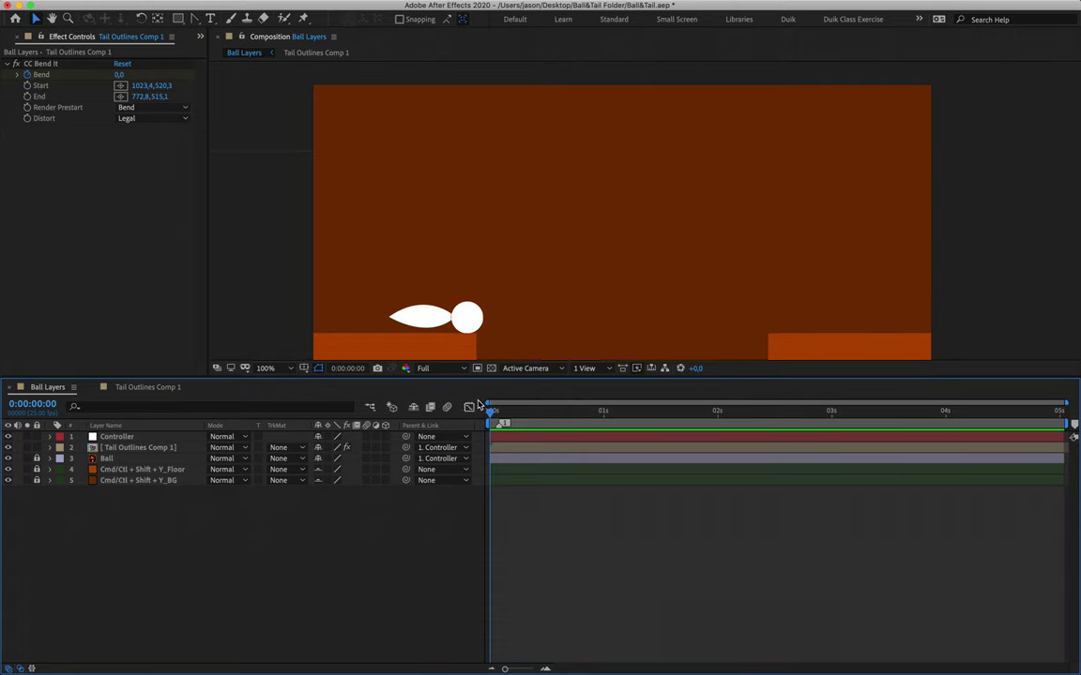
- Unlock the floor and background layers and select the floor layer
click(414, 408)
click(414, 408)
click(414, 408)
click(413, 408)
drag(38, 479, 37, 469)
click(161, 470)
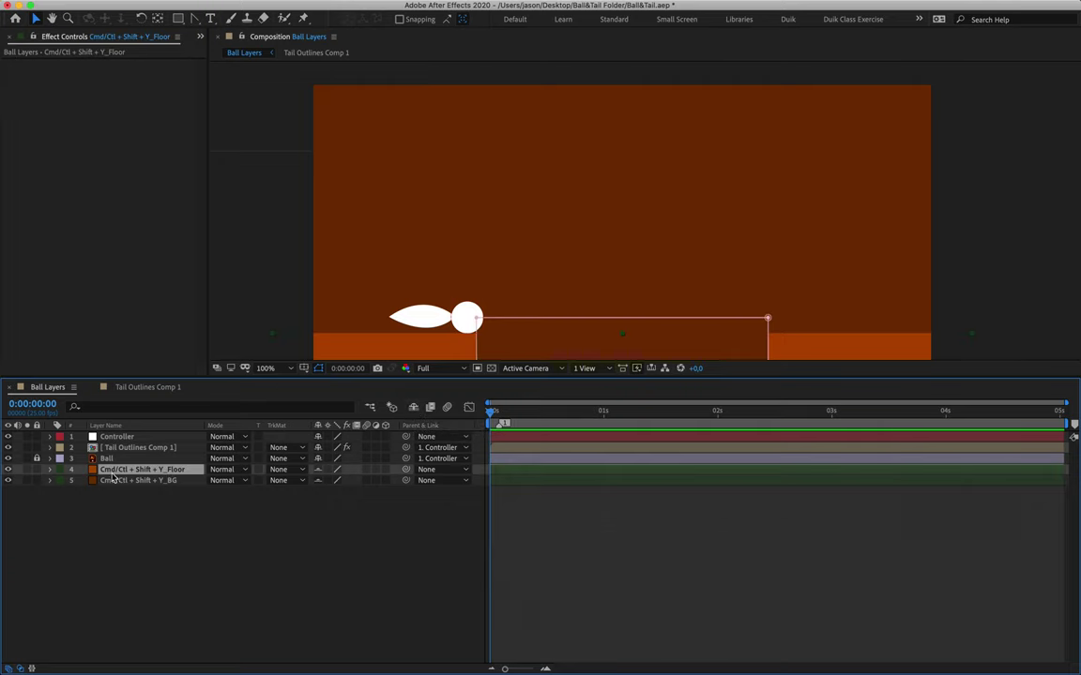
click(180, 480)
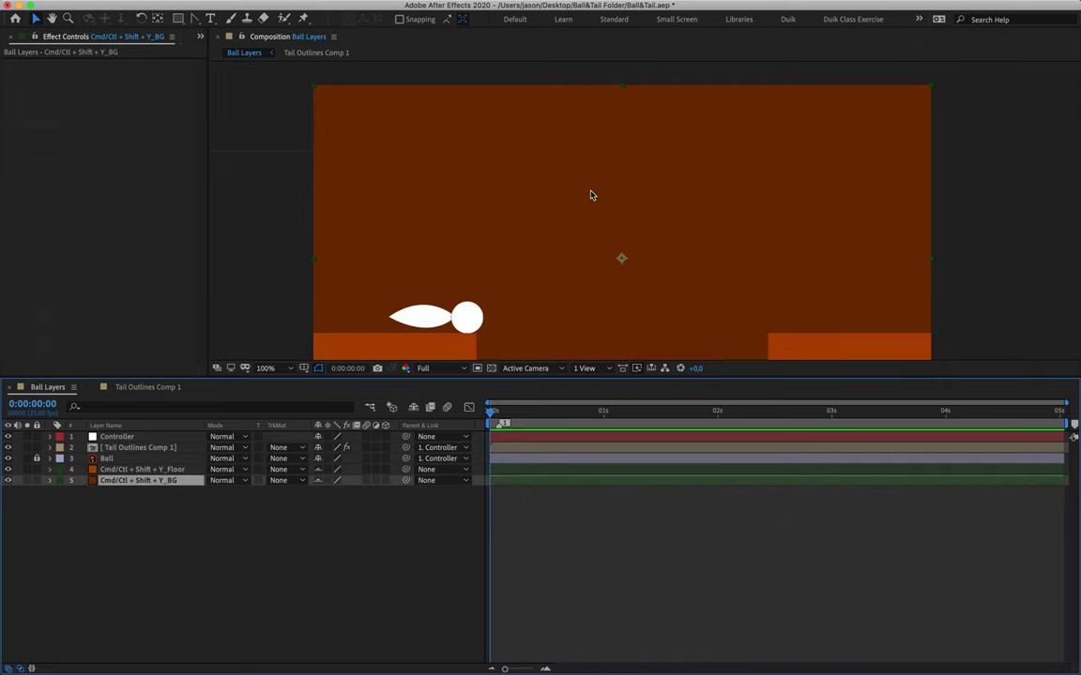
key(comma)
click(150, 469)
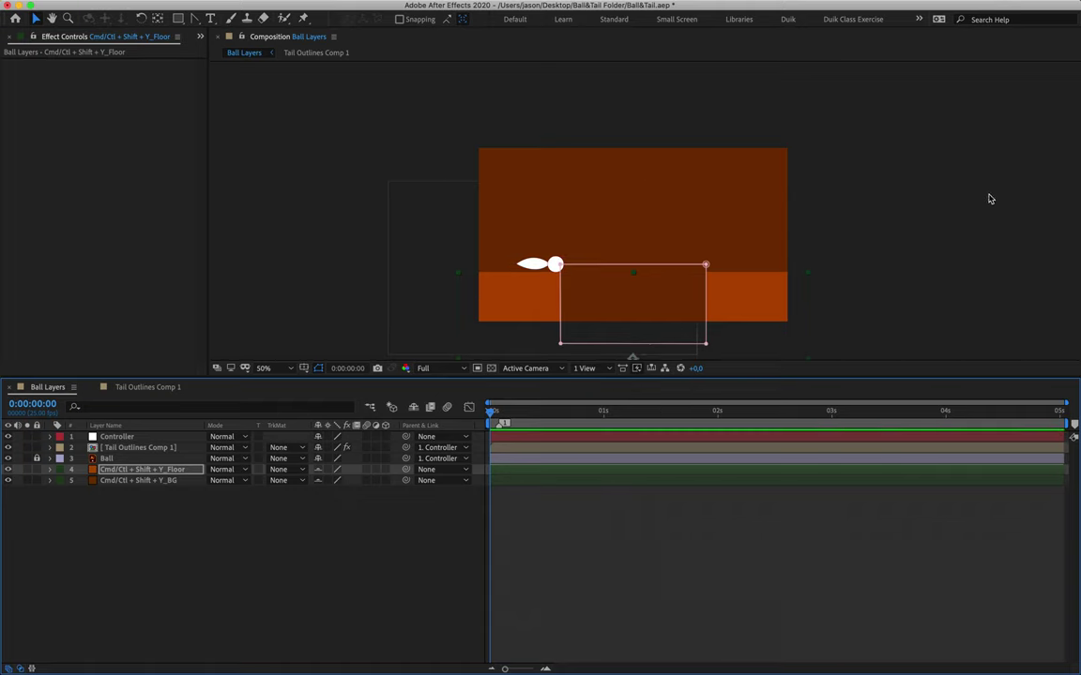
- At 0:00:05:00, move the floor layer slightly lower beneath the ball's resting spot
key(period)
drag(637, 281, 634, 229)
key(period)
drag(524, 270, 664, 240)
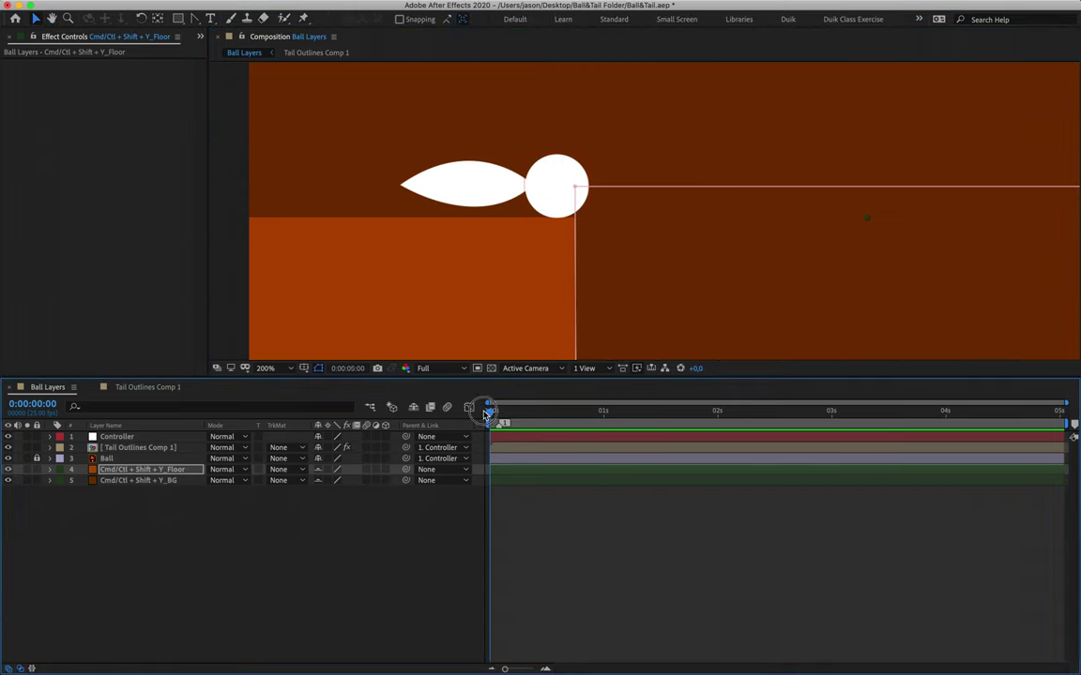
drag(497, 414, 1060, 414)
drag(943, 258, 248, 282)
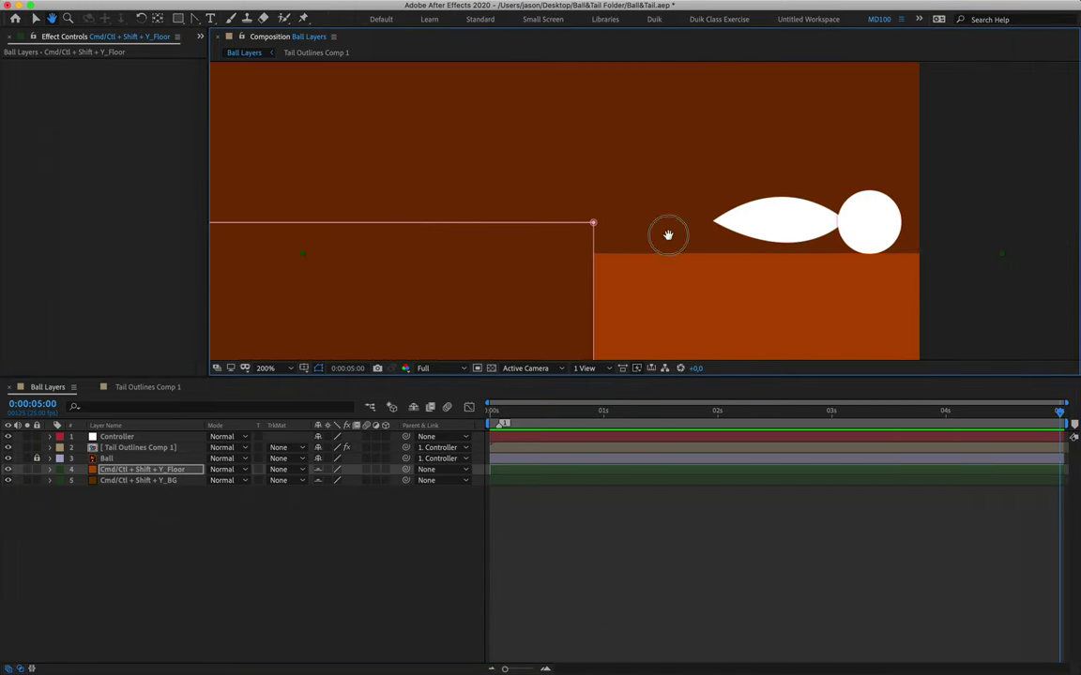
drag(764, 233, 605, 233)
drag(685, 270, 689, 270)
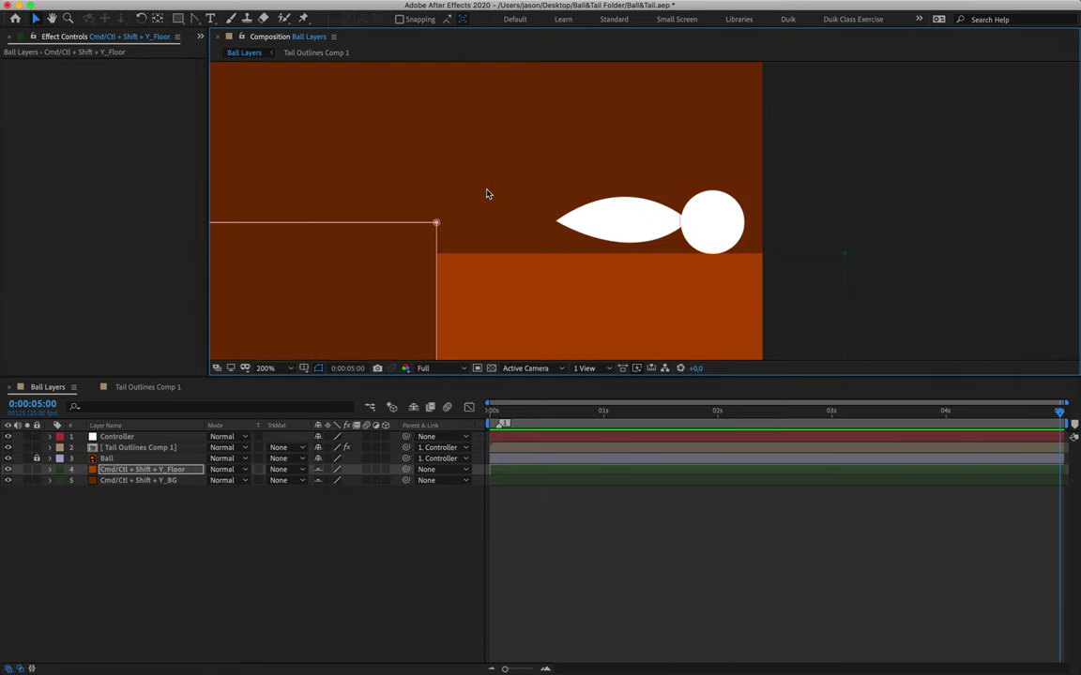
scroll(487, 194, down, 4)
drag(498, 208, 489, 245)
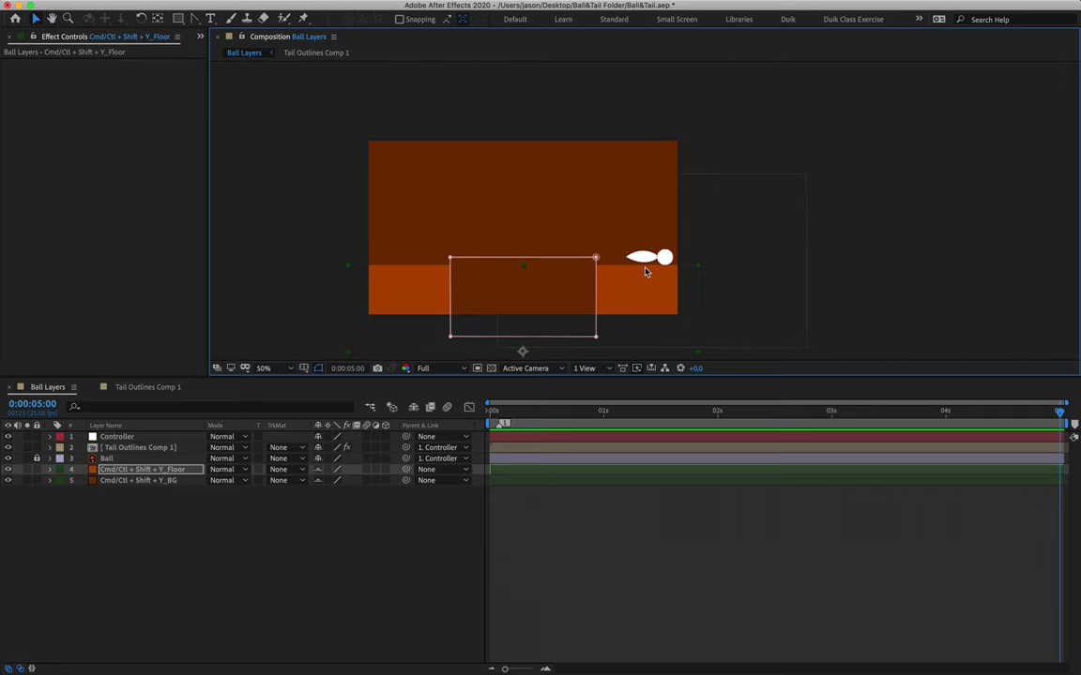
click(244, 623)
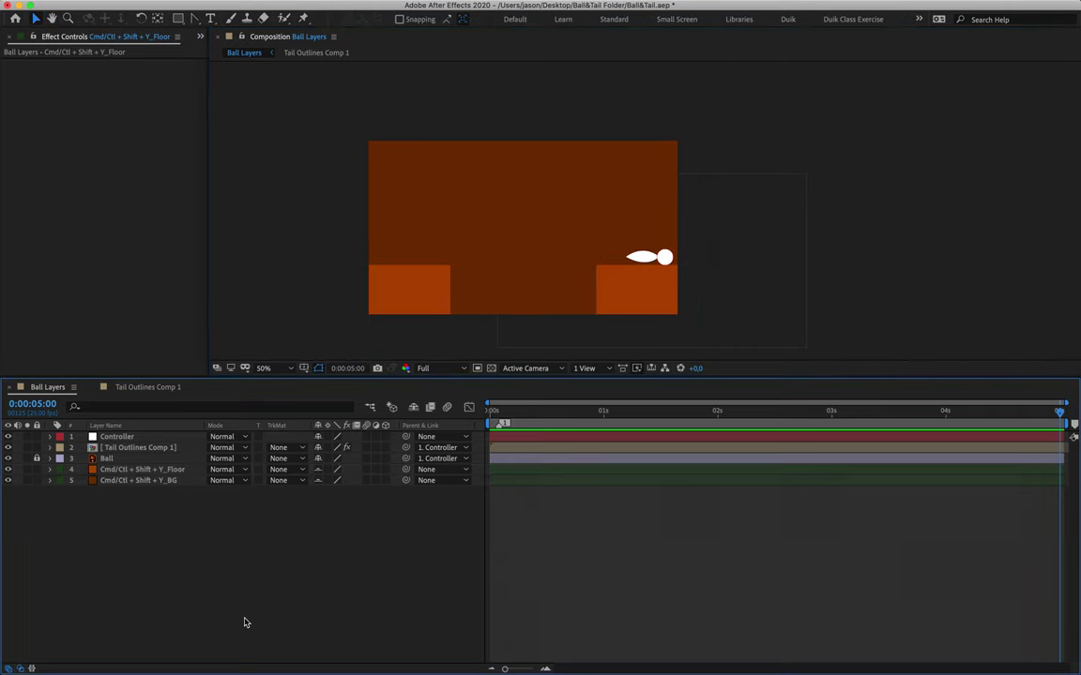
click(167, 470)
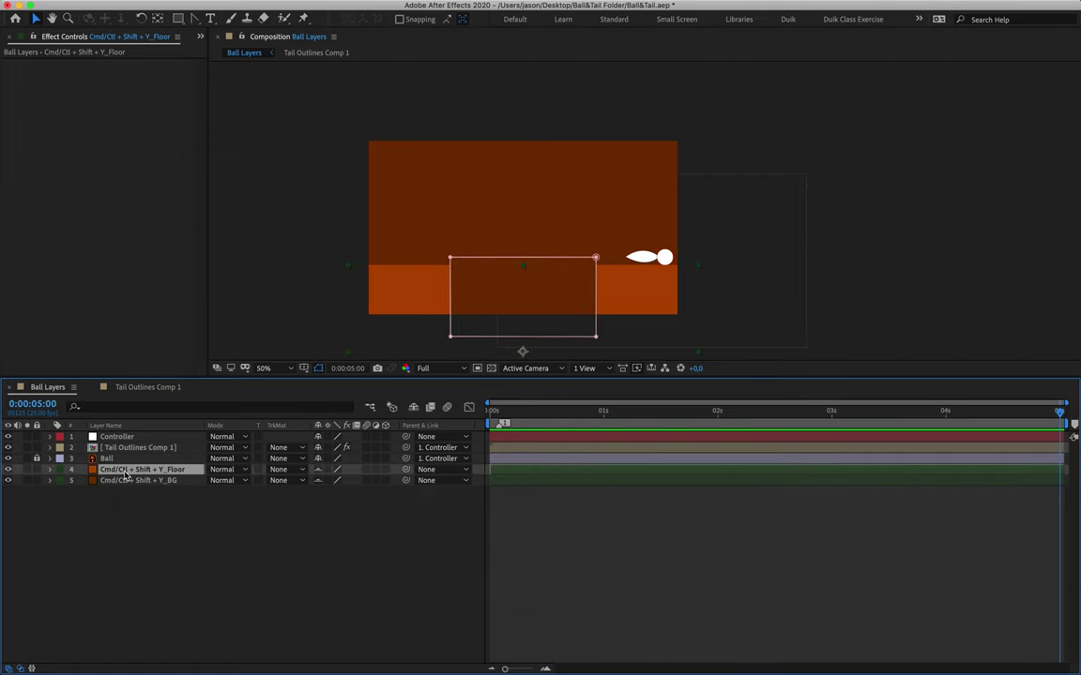
- Recolour the floor solid from orange to turquoise blue 0072A7 in Solid Settings
key(super+shift+y)
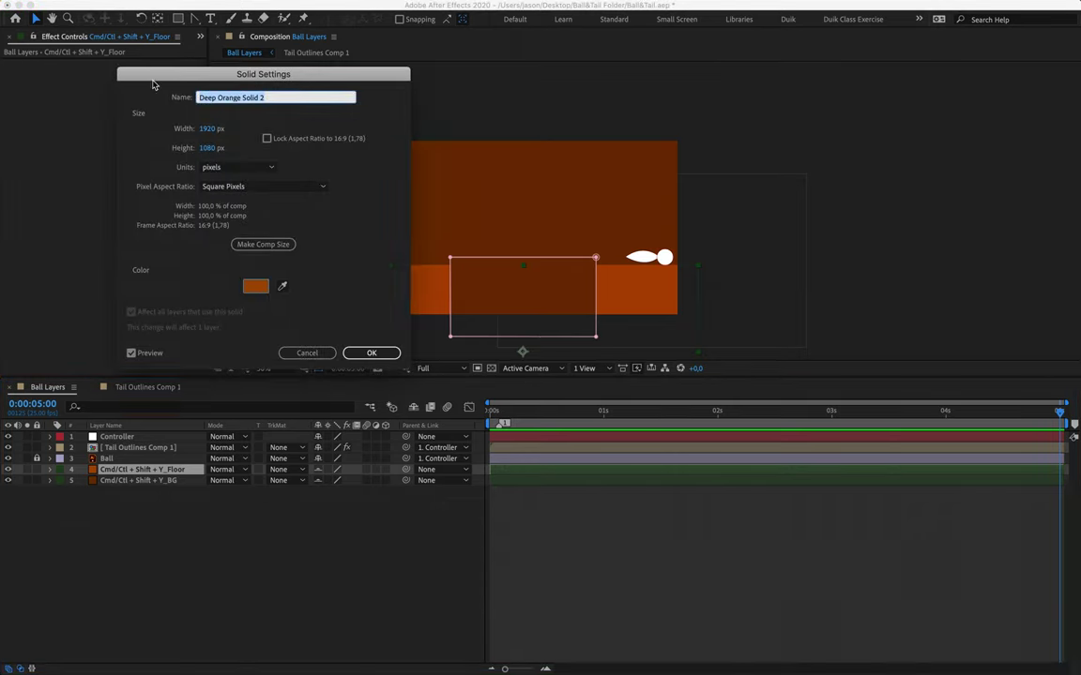
mouse_move(150, 74)
mouse_down()
mouse_move(152, 33)
mouse_move(162, 67)
mouse_up()
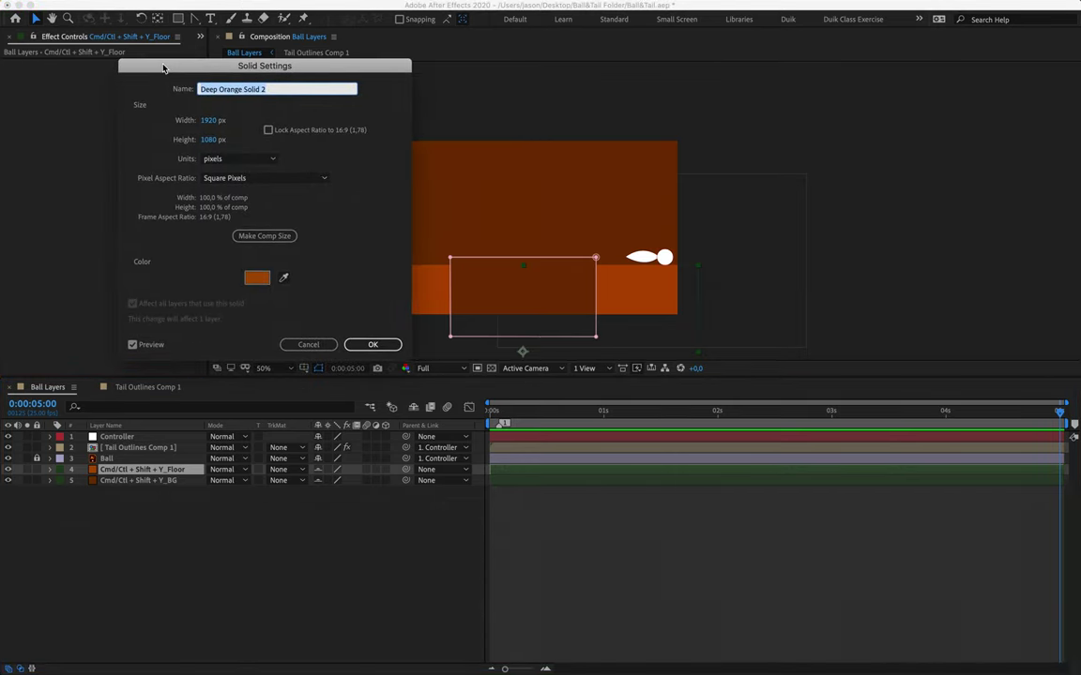
click(257, 280)
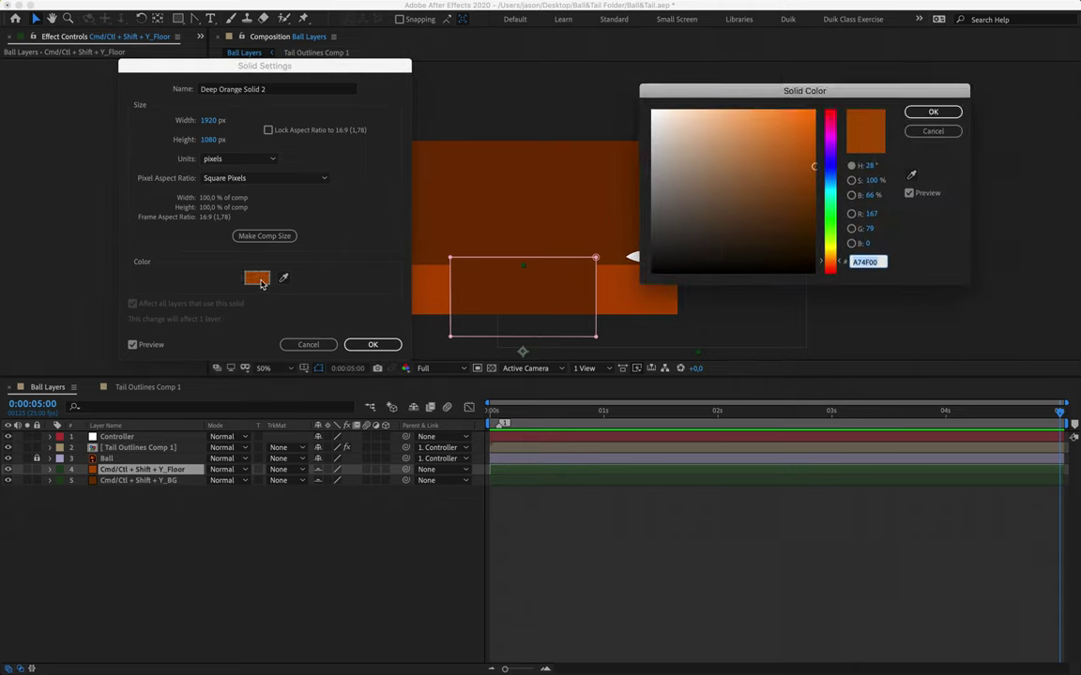
drag(785, 97, 856, 97)
drag(899, 131, 905, 186)
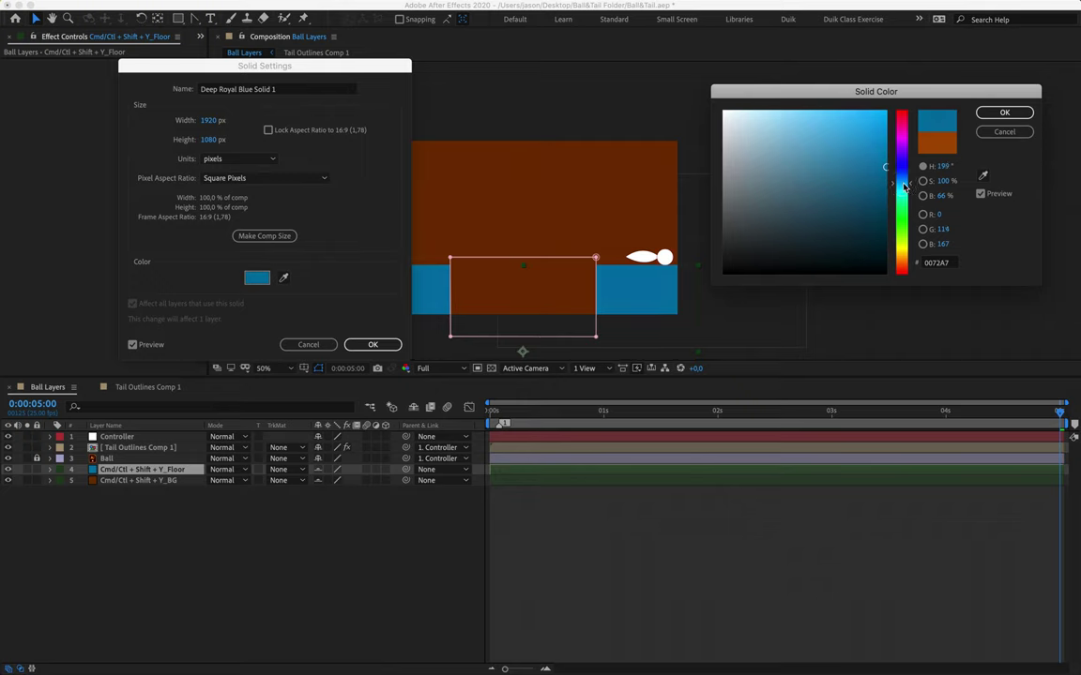
click(992, 115)
click(356, 344)
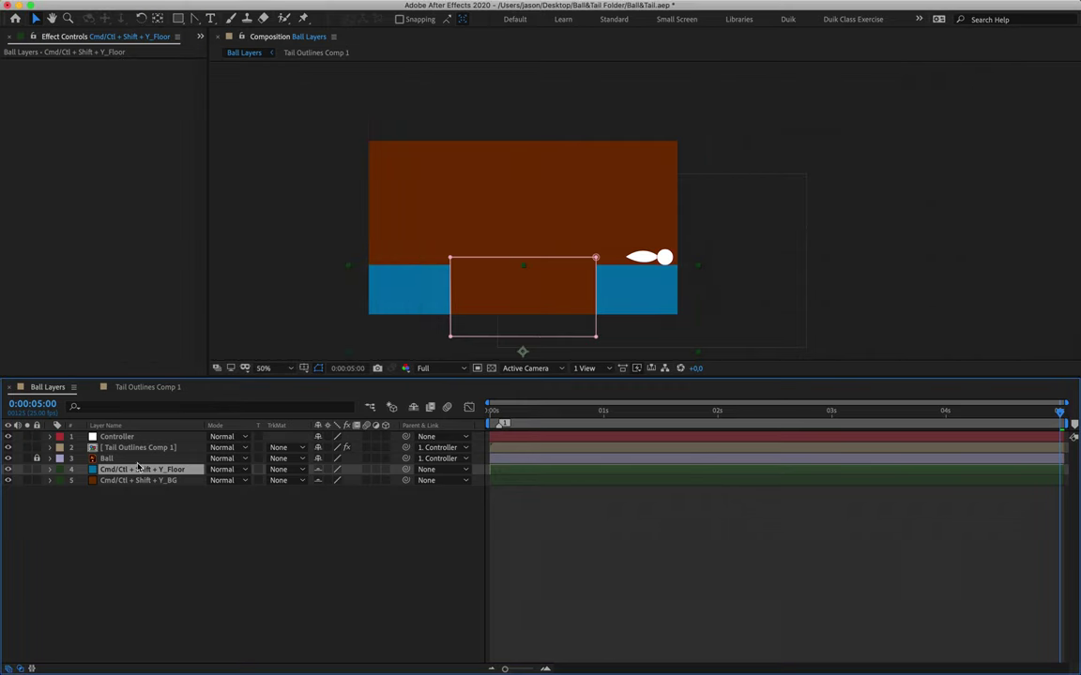
click(141, 480)
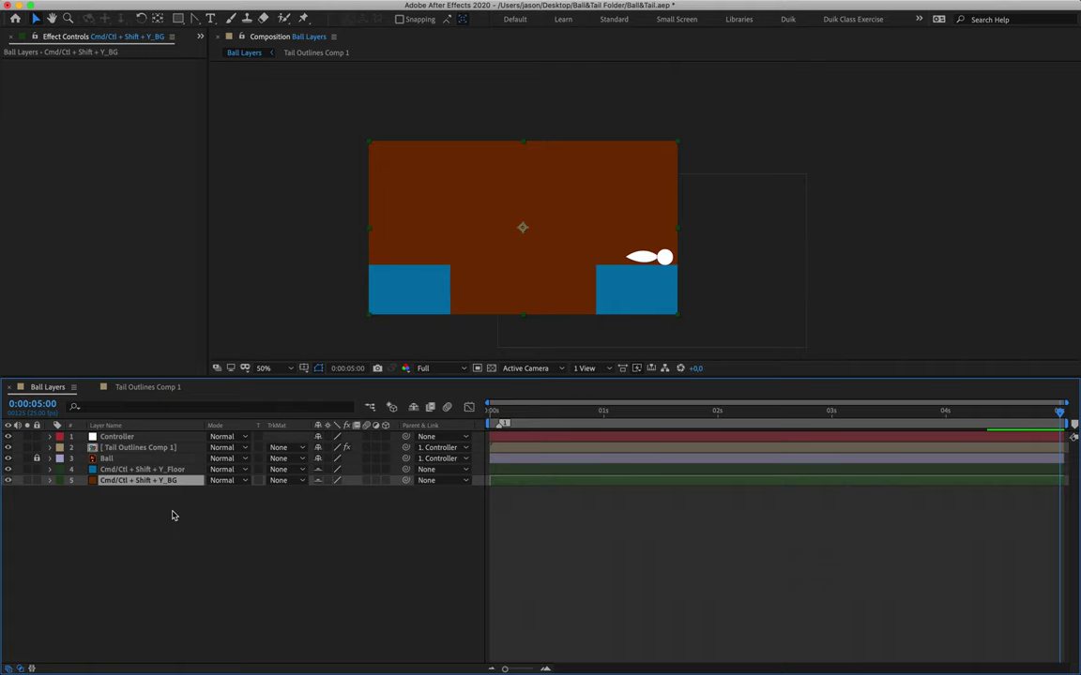
- Change the background solid from dark orange to deep royal blue 00306C
key(super+shift+y)
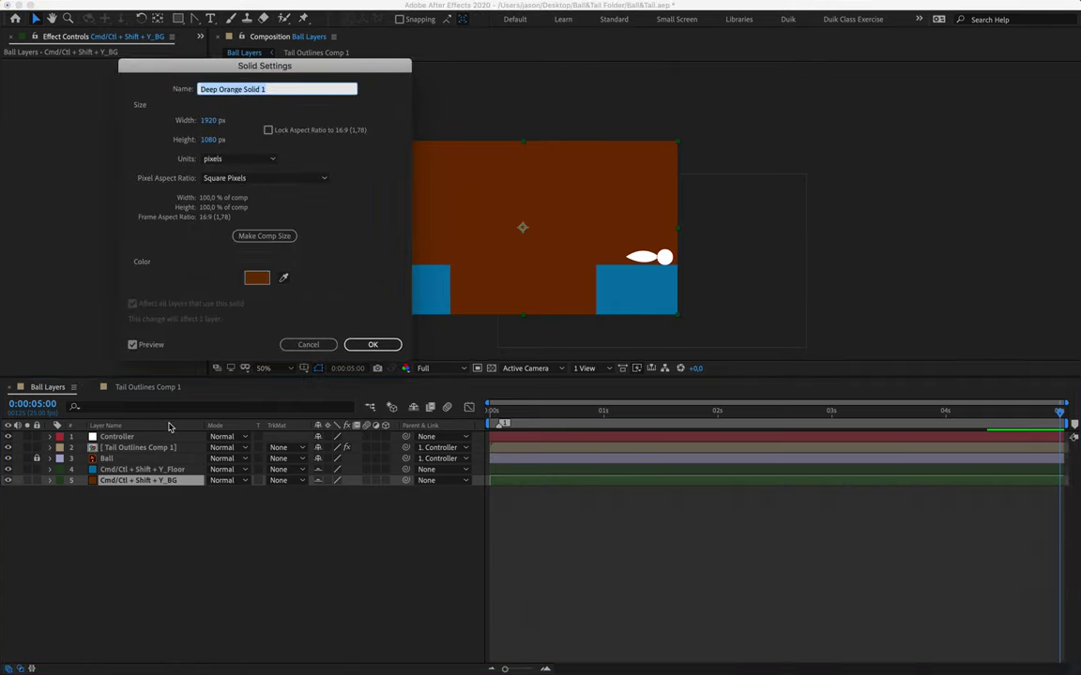
click(255, 276)
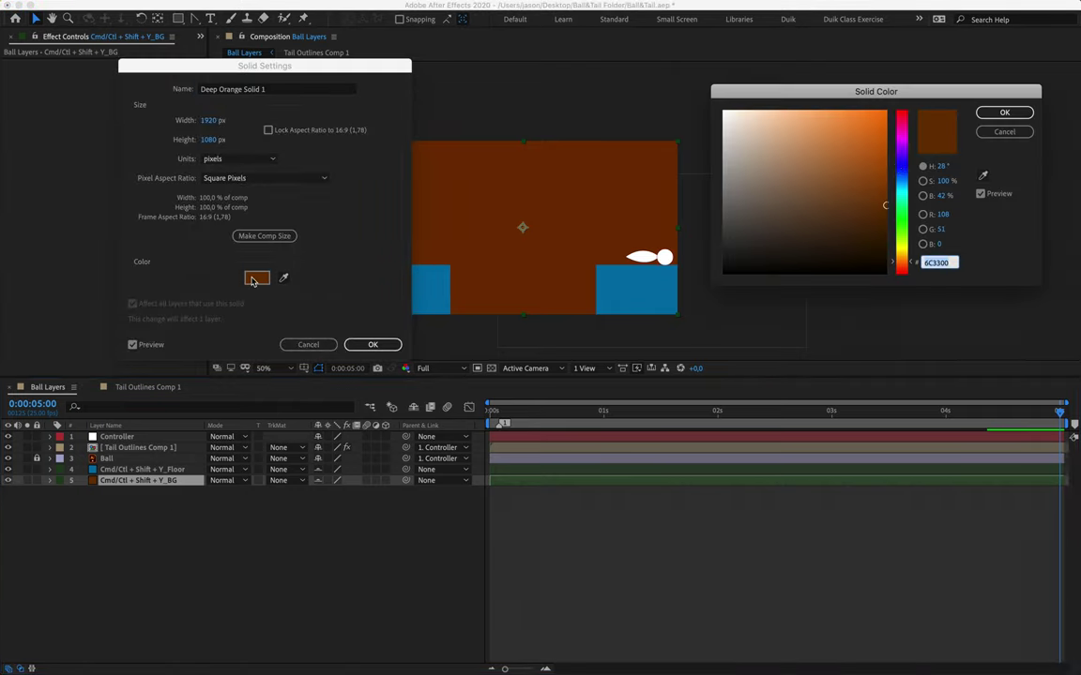
click(903, 190)
drag(903, 191, 904, 177)
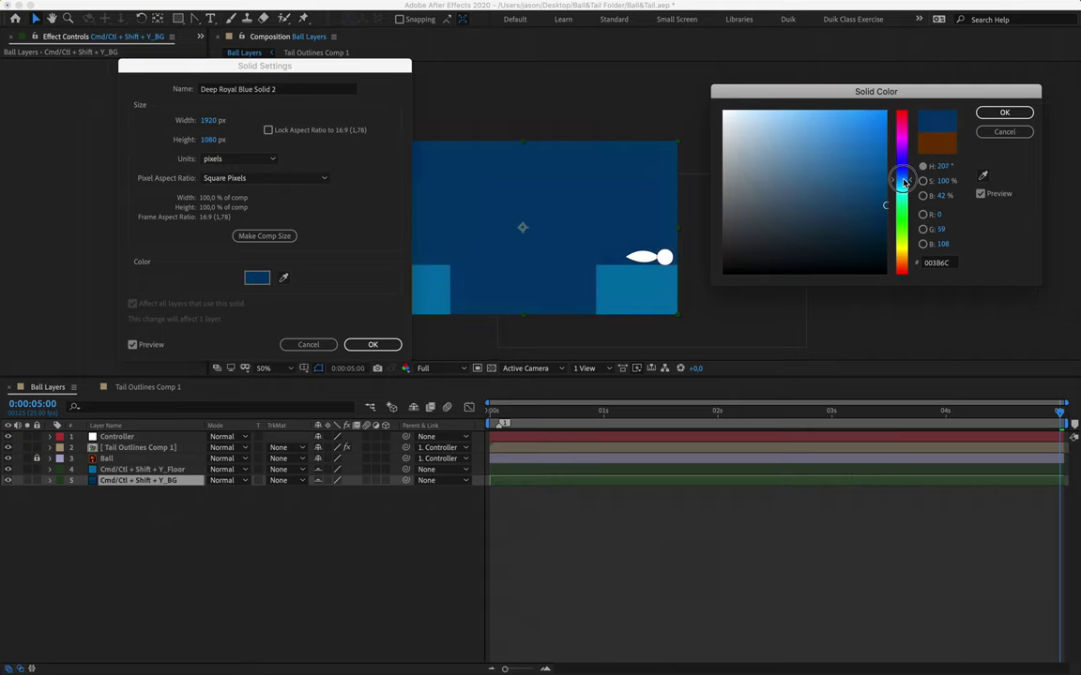
click(1004, 111)
click(373, 344)
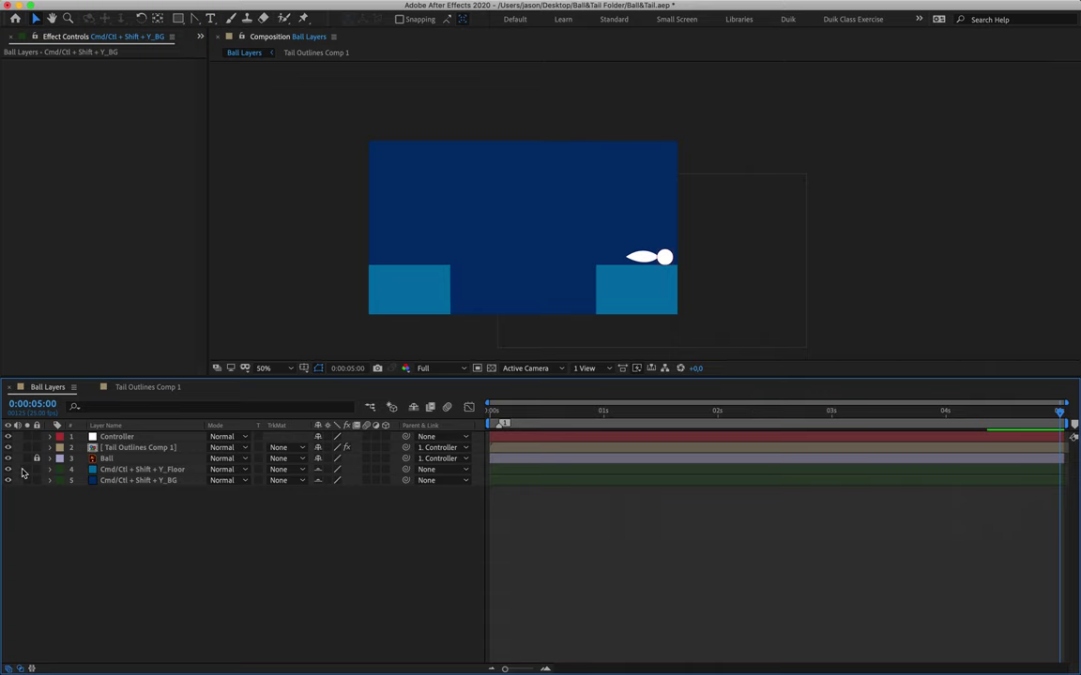
- Lock the floor and background layers and hide them as shy layers
drag(37, 469, 37, 480)
click(413, 407)
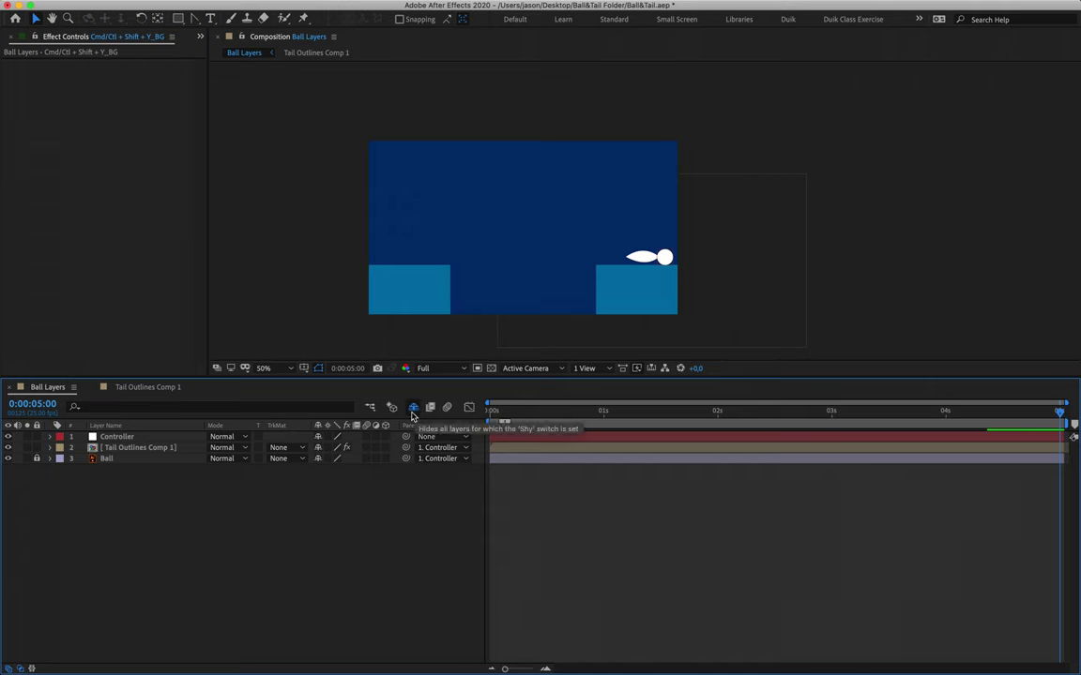
click(381, 554)
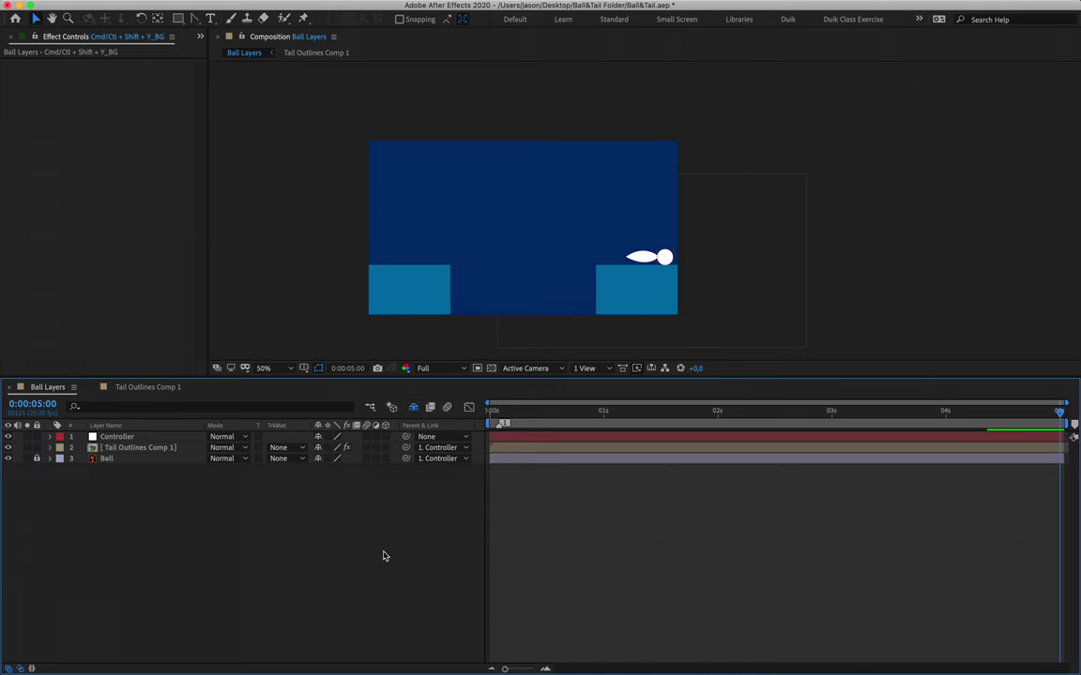
- Open the Project panel and inspect Bounce Sound.mp4 and videoplayback (2).mp4
mouse_move(425, 5)
click(752, 7)
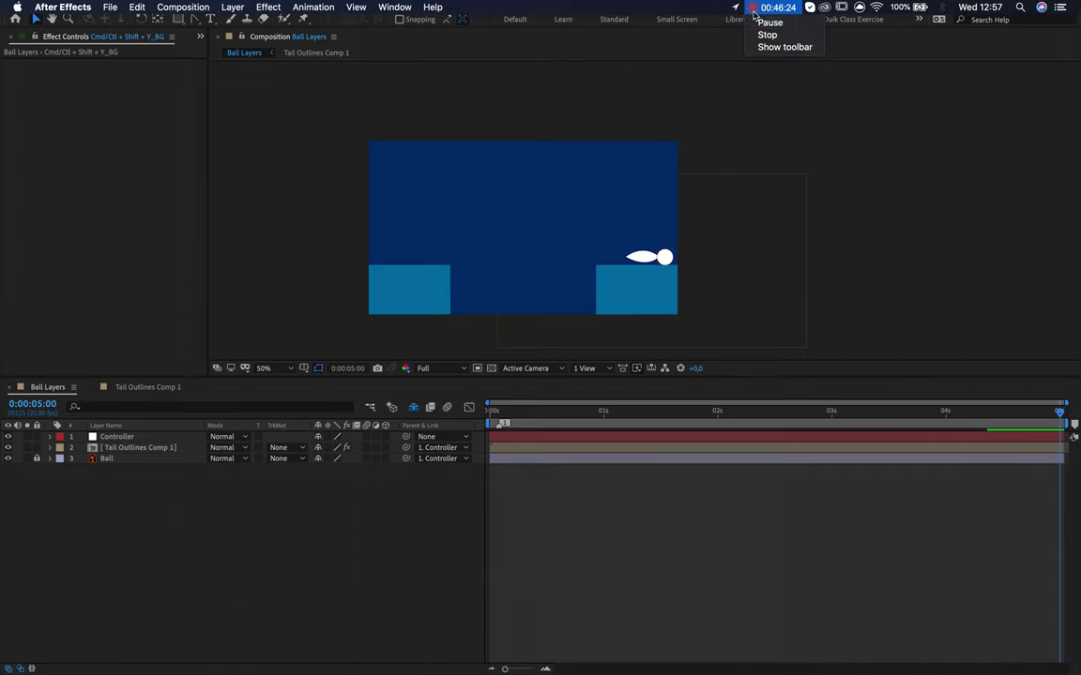
click(767, 22)
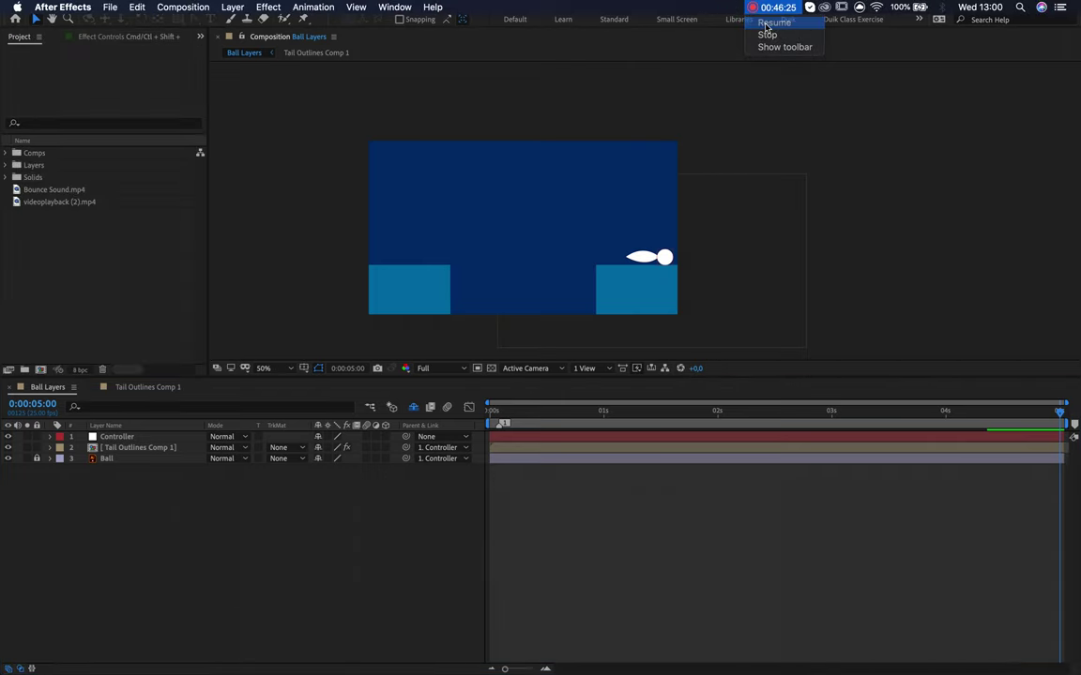
click(767, 22)
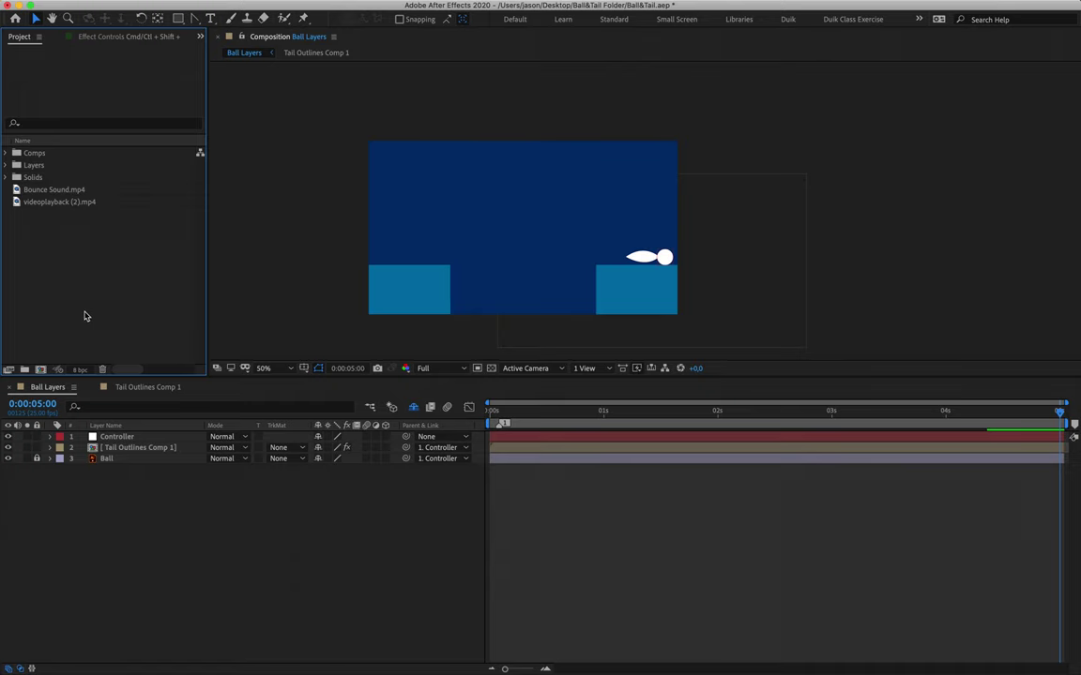
click(55, 191)
click(58, 204)
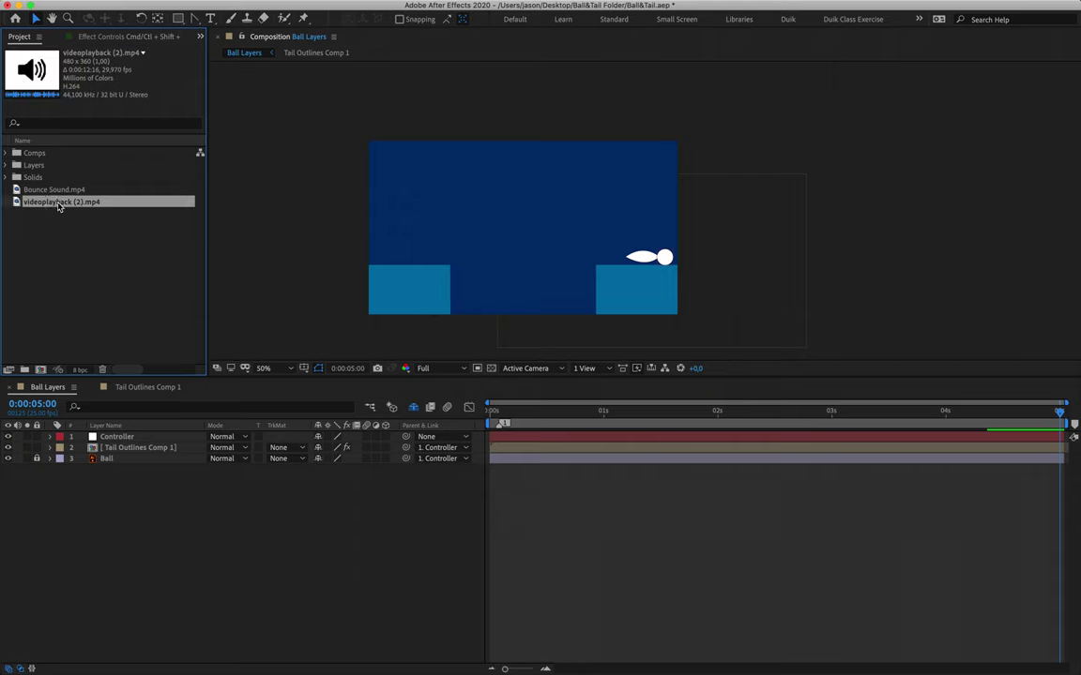
click(57, 194)
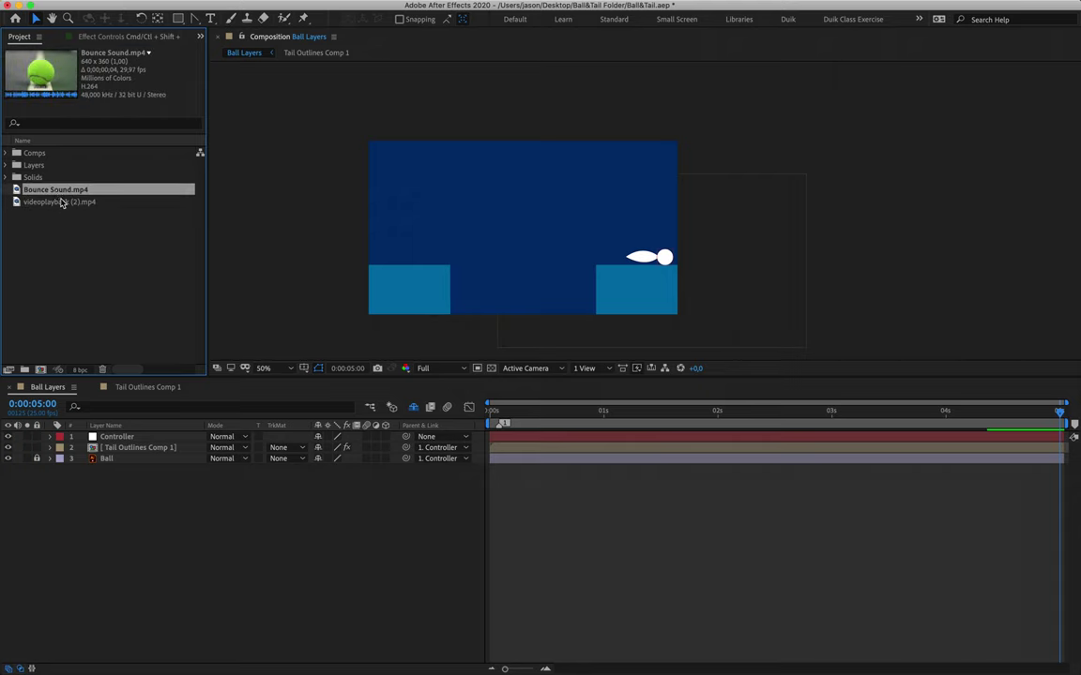
click(61, 203)
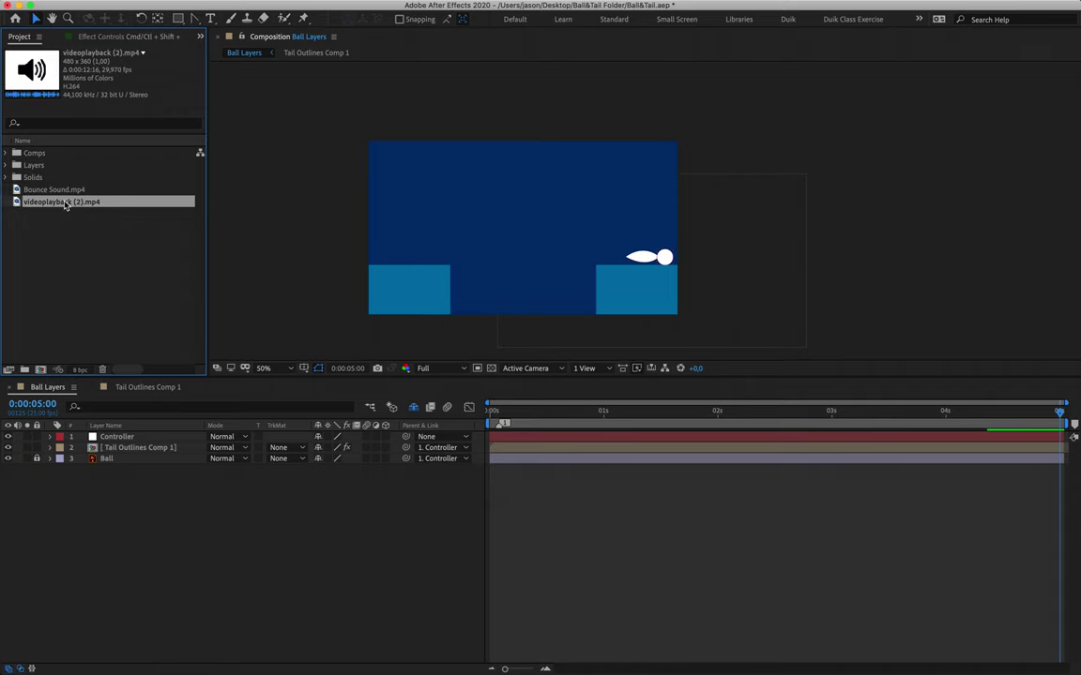
click(120, 439)
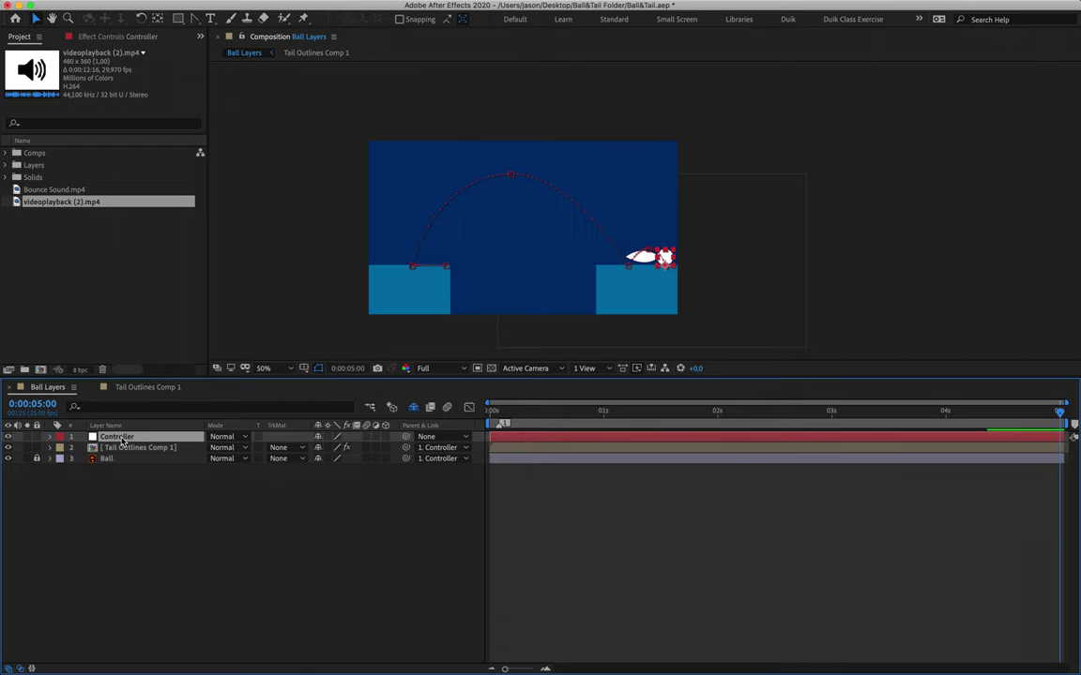
- Show the Controller's position keyframes and preview the bounce, stopping at 0:00:02:14
key(u)
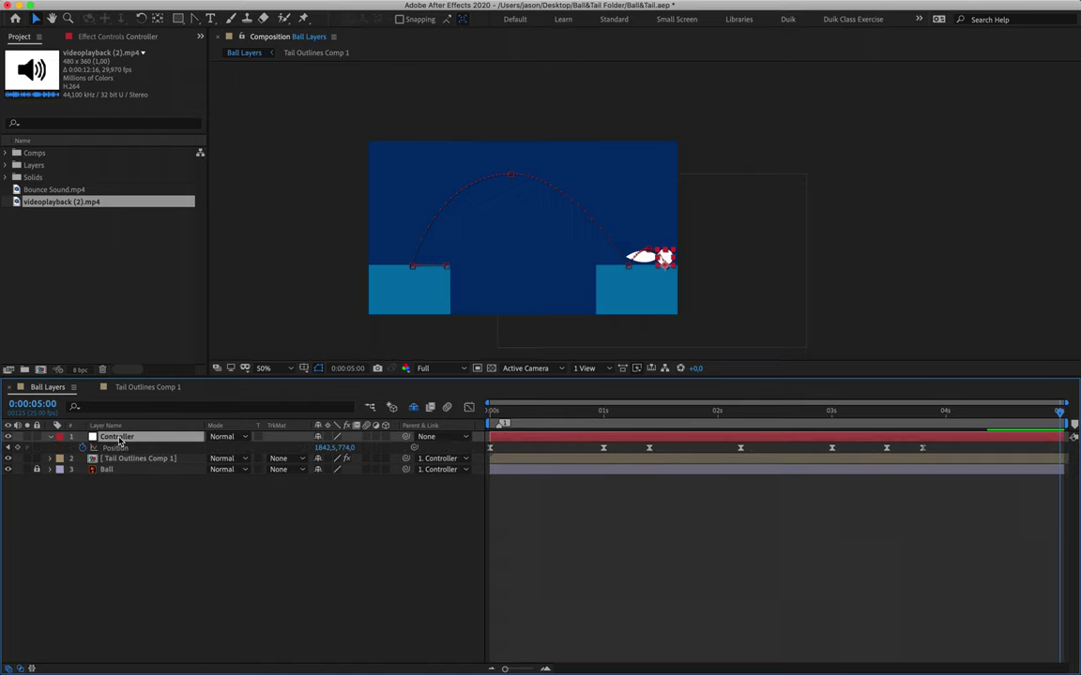
drag(574, 415, 640, 422)
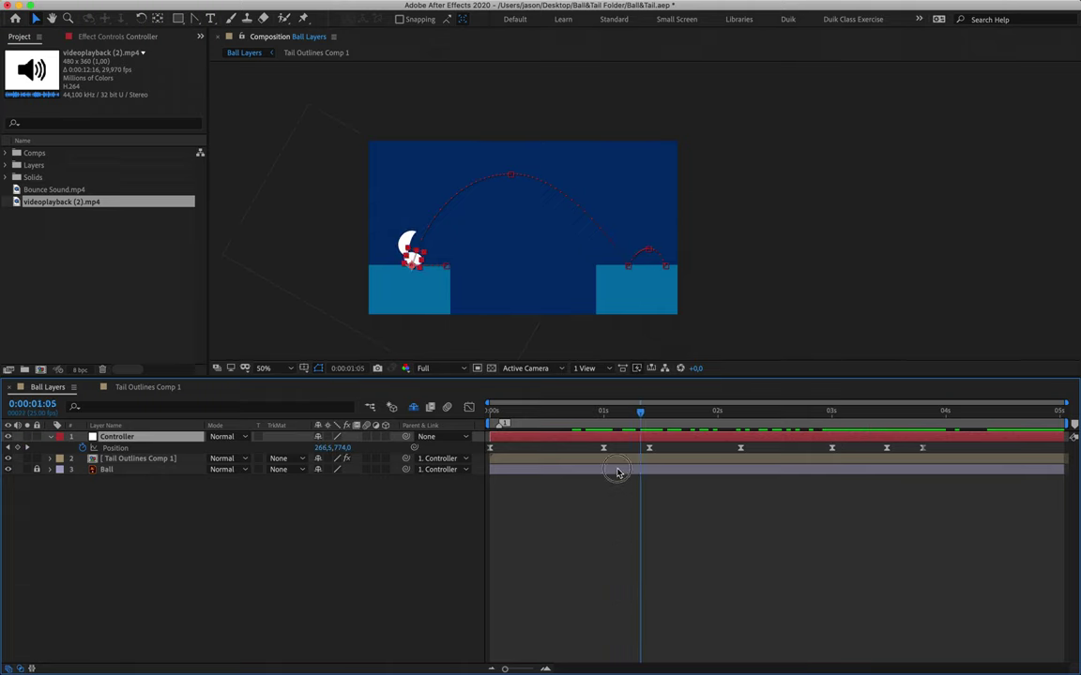
key(Home)
key(space)
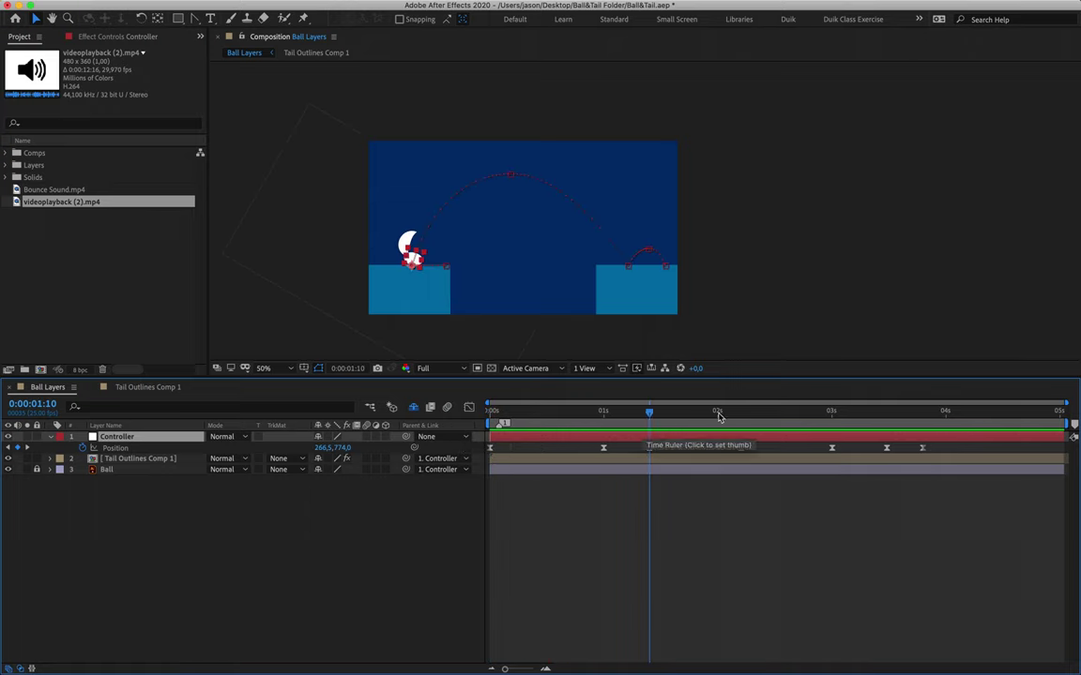
drag(648, 412, 831, 422)
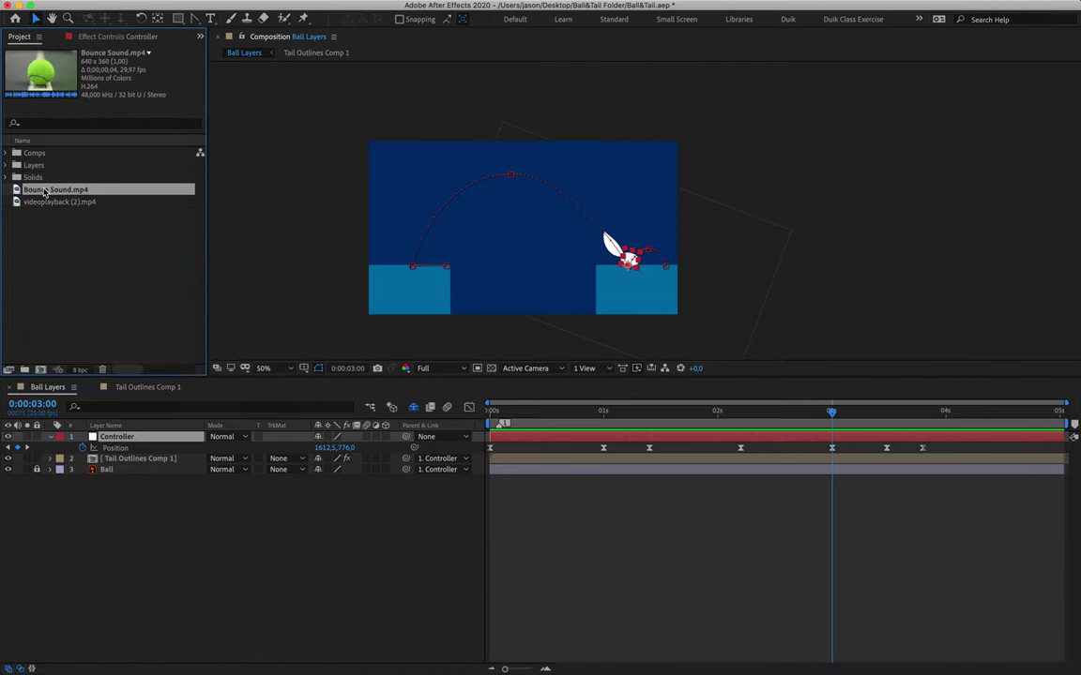
- Add Bounce Sound.mp4 to Ball Layers, starting at the 3:00 landing
drag(64, 191, 116, 511)
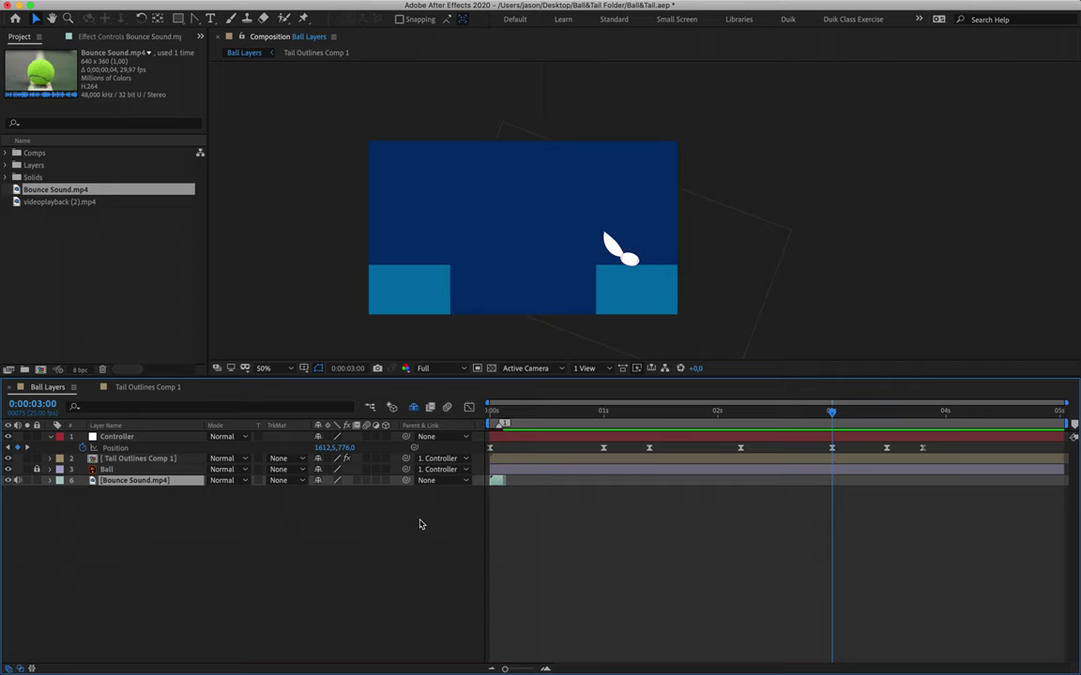
drag(497, 483, 832, 506)
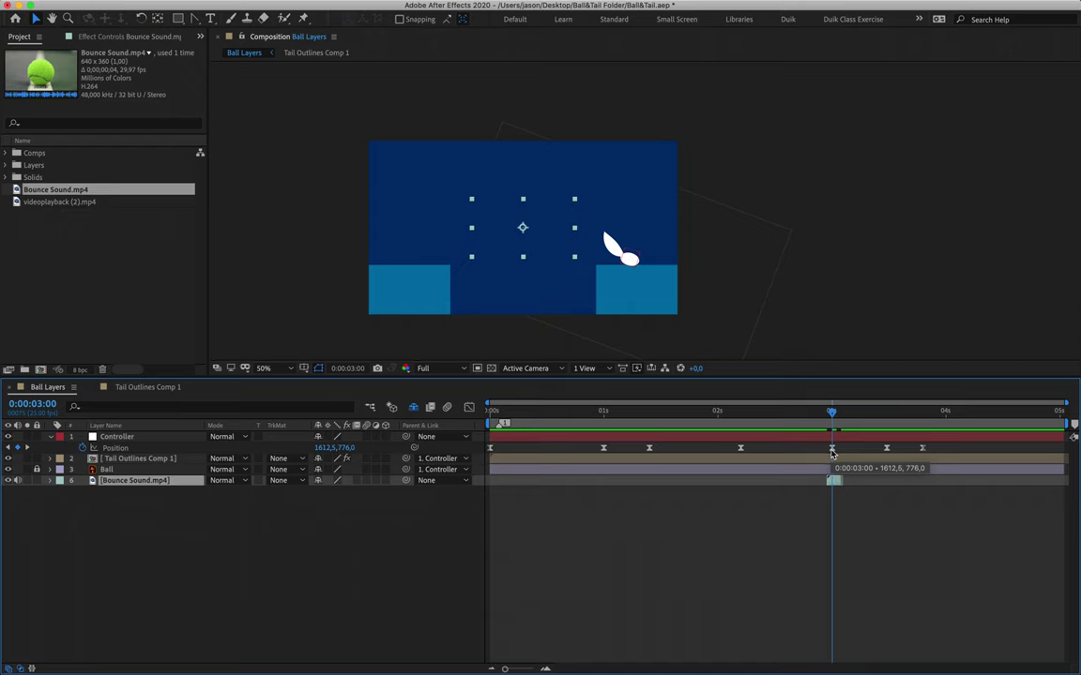
key(equal)
key(equal)
key(equal)
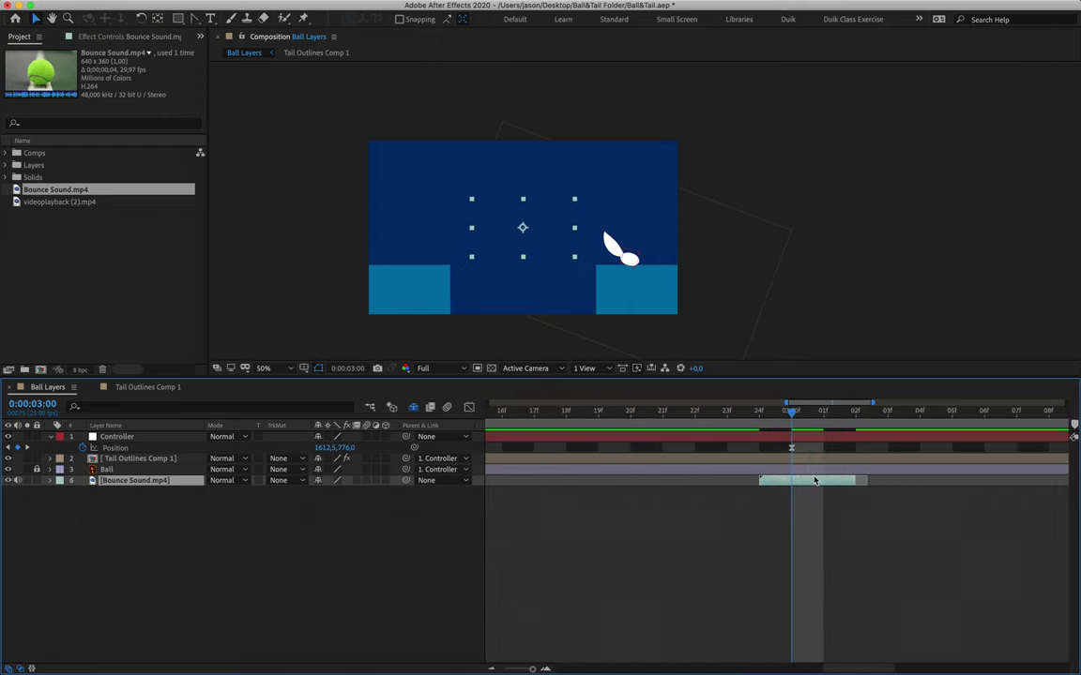
drag(775, 486, 808, 484)
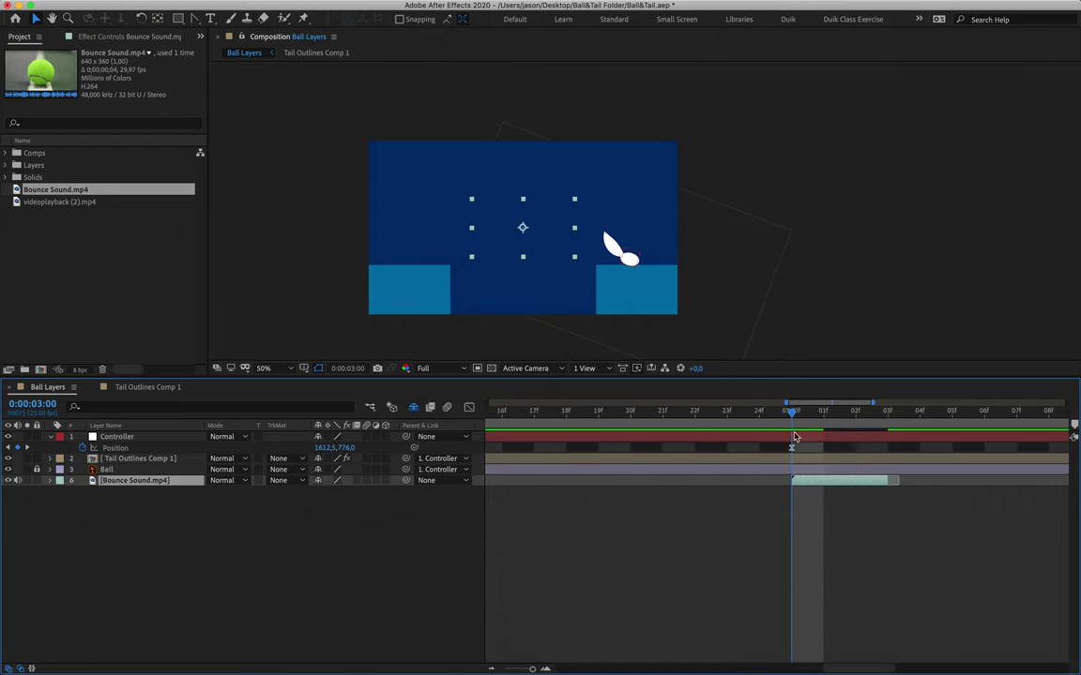
key(super+z)
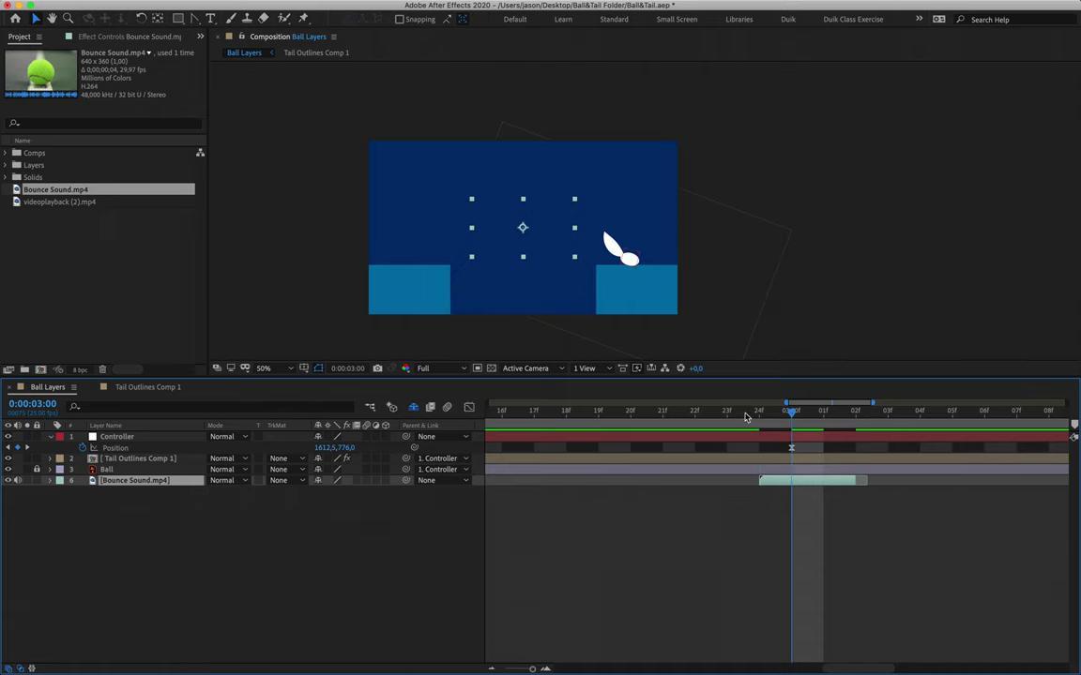
drag(747, 414, 710, 437)
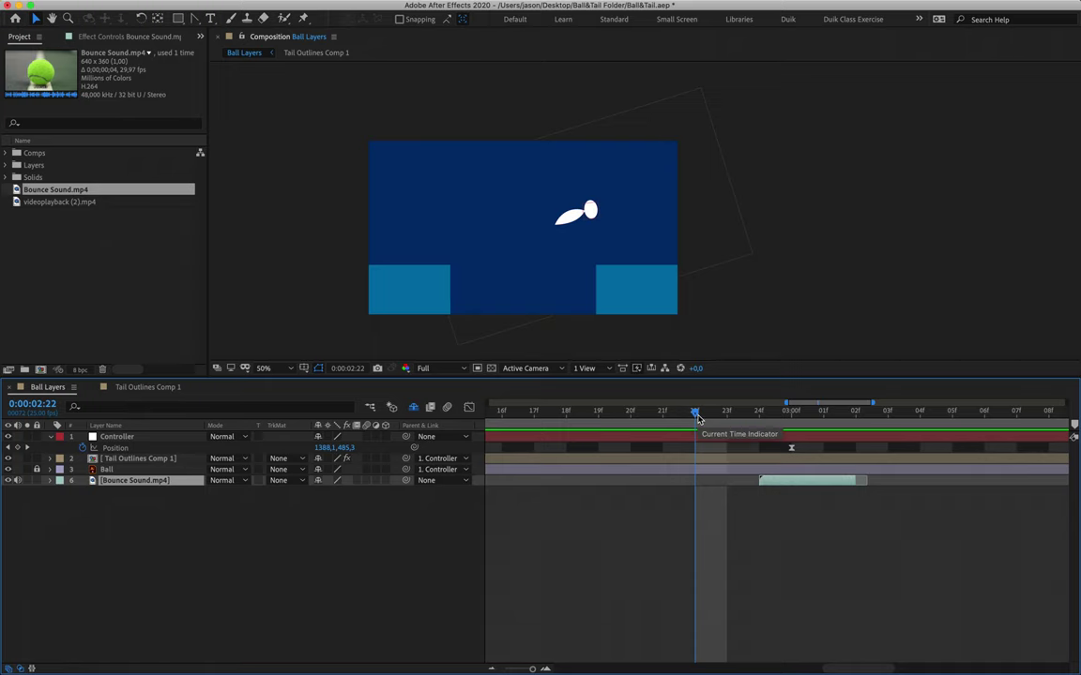
drag(697, 419, 795, 443)
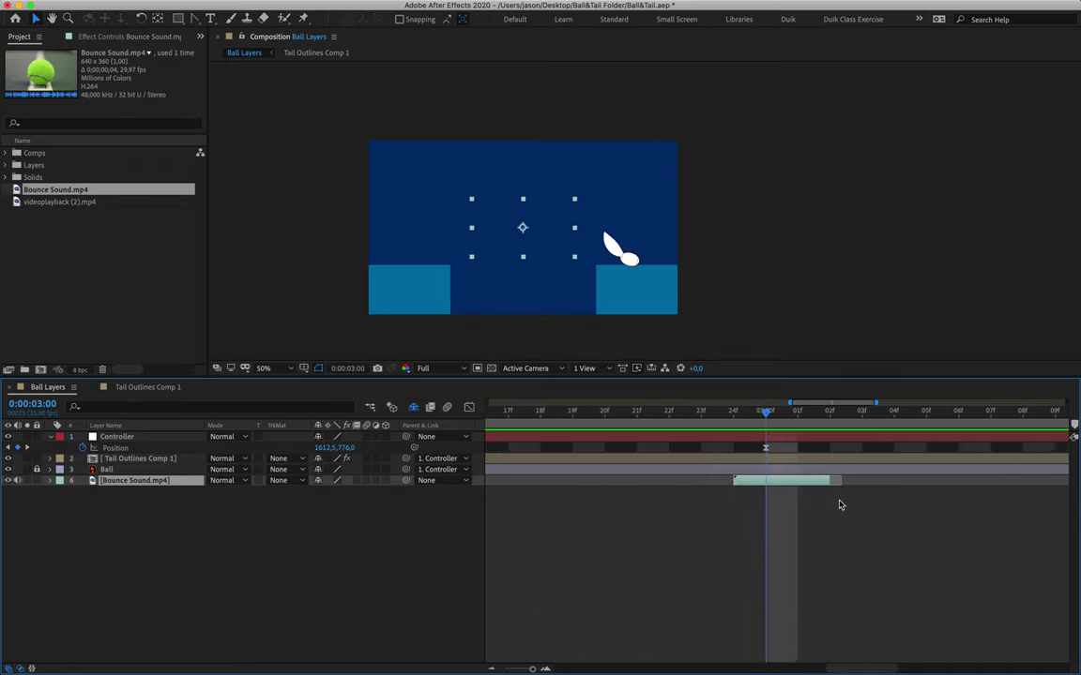
- Duplicate the Bounce Sound layer and start the copy at the 3:20 landing
scroll(840, 504, right, 3)
click(492, 668)
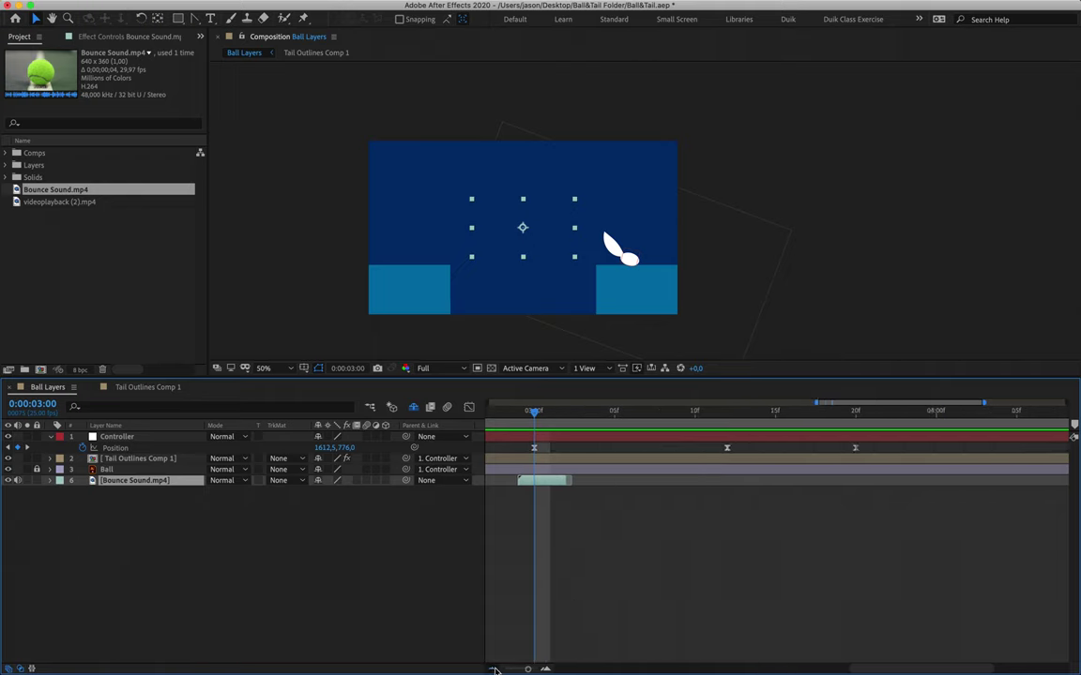
click(492, 668)
drag(647, 412, 751, 416)
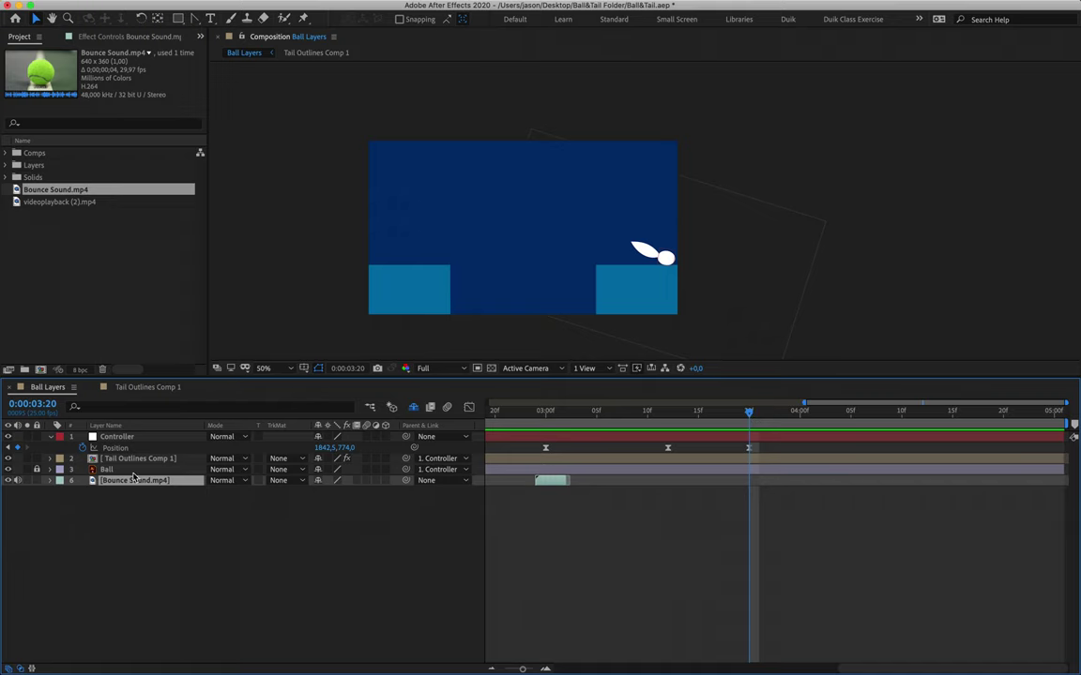
key(super+d)
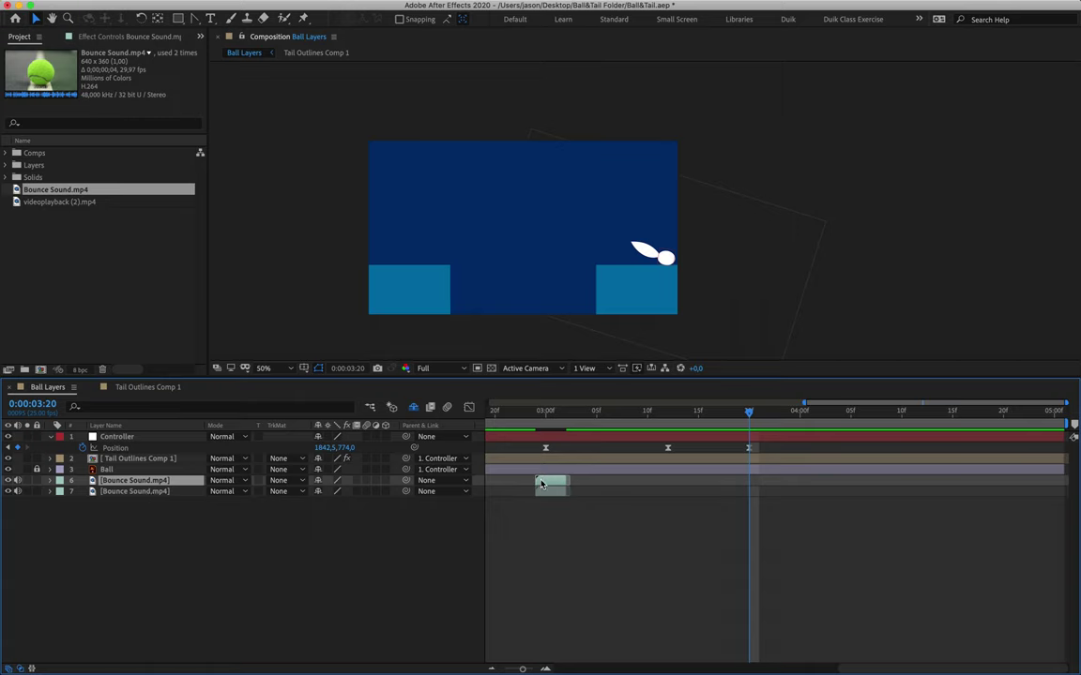
drag(549, 484, 756, 483)
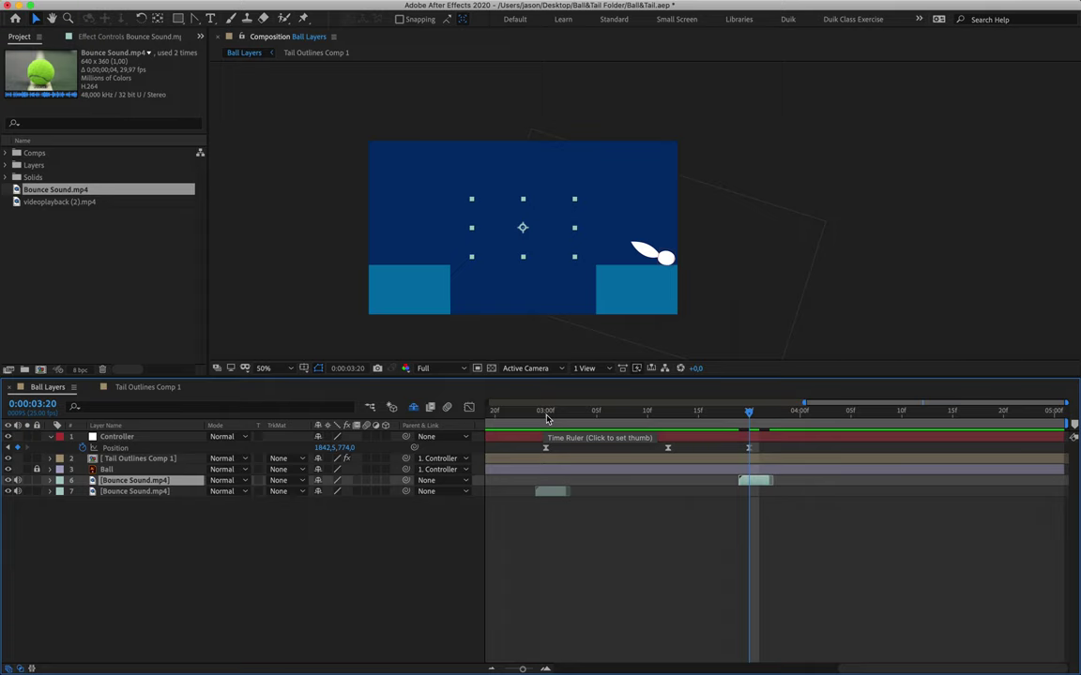
drag(546, 417, 753, 411)
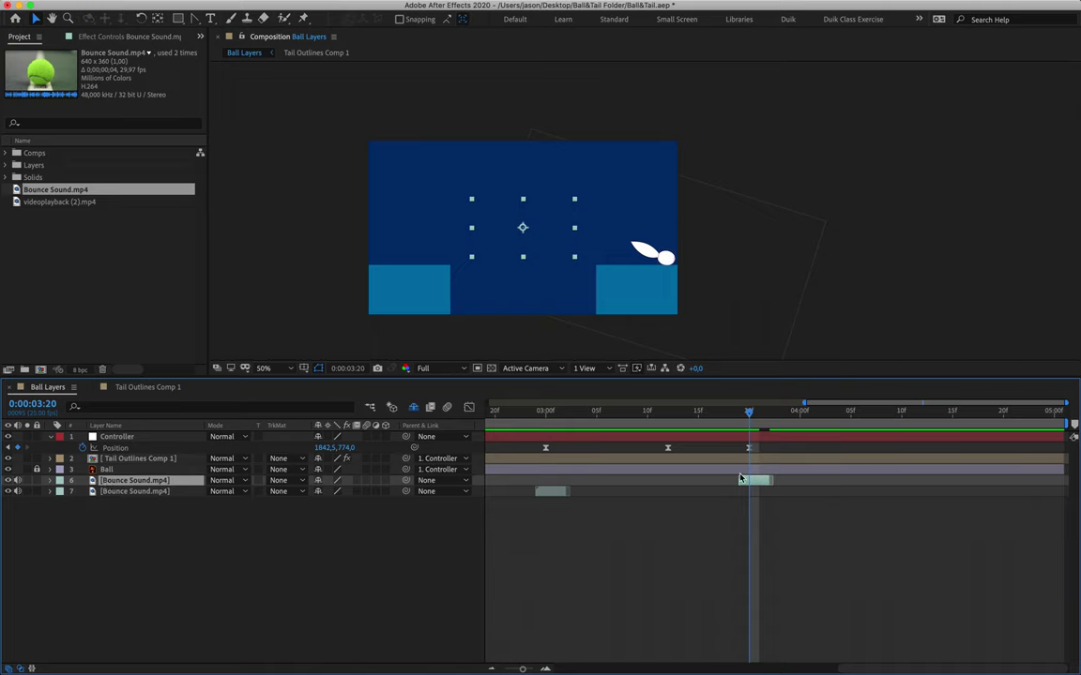
- Set the later Bounce Sound layer's Audio Levels to -12 dB
click(51, 481)
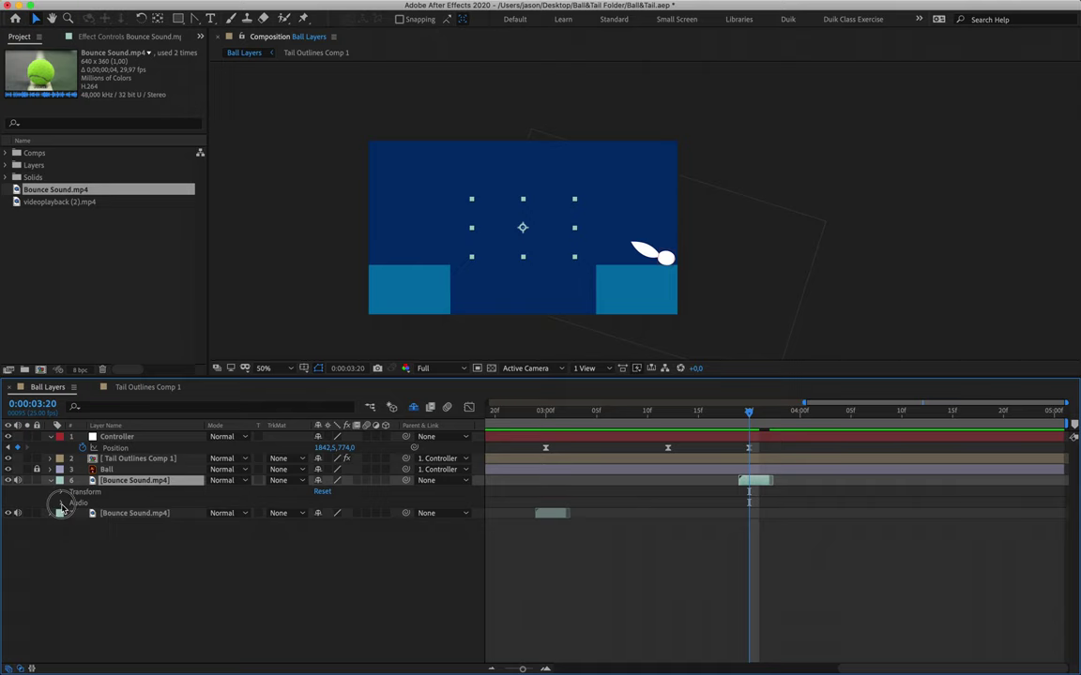
click(62, 504)
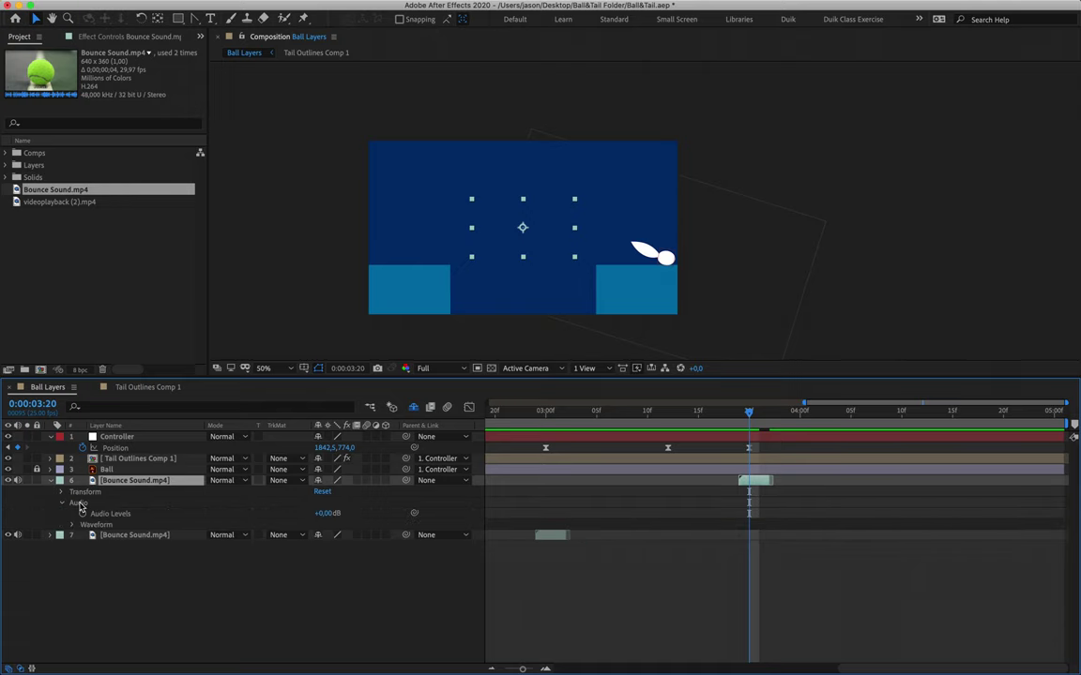
click(326, 514)
text(-12)
key(Return)
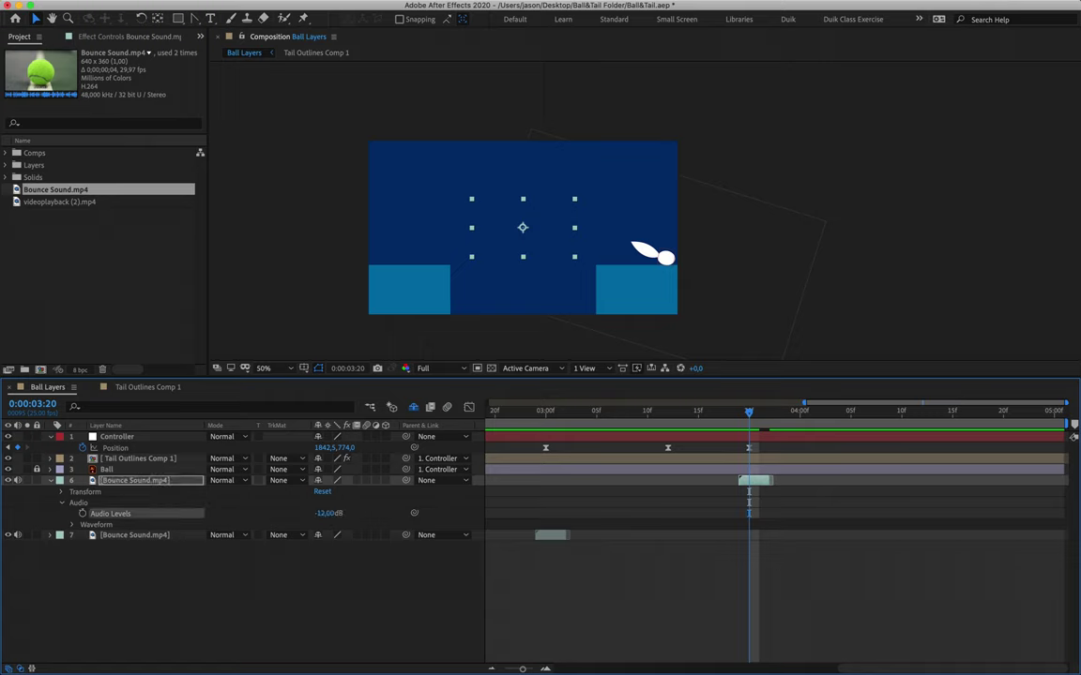
- Preview the bounce with sound around the landings, then collapse the layer
drag(724, 417, 549, 420)
key(space)
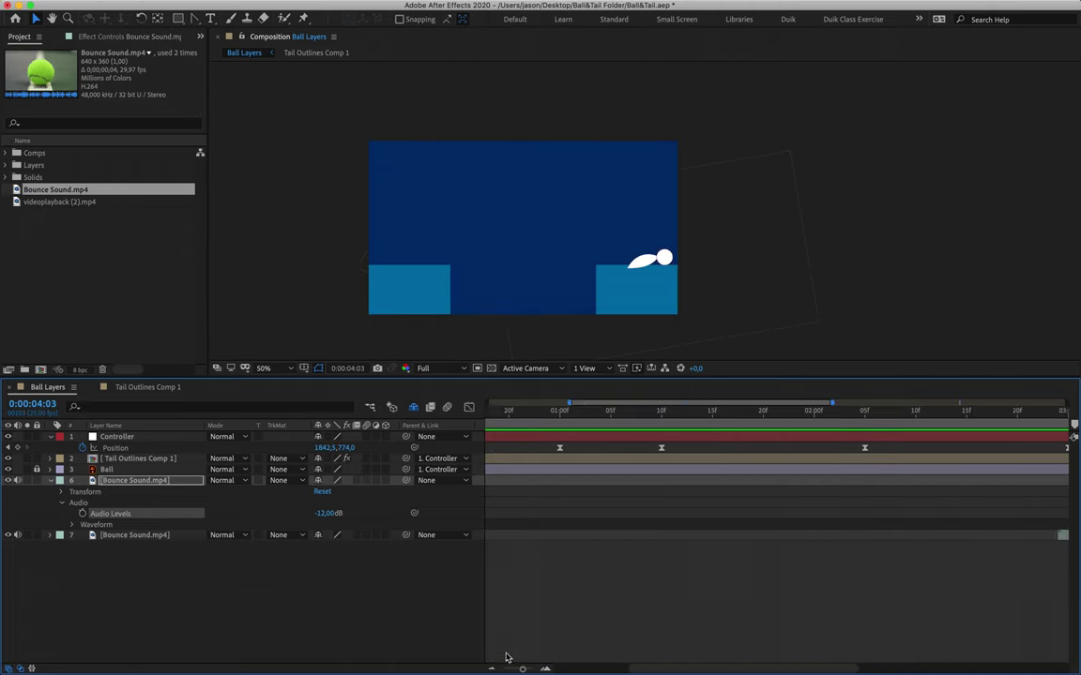
drag(522, 669, 500, 670)
drag(600, 427, 650, 417)
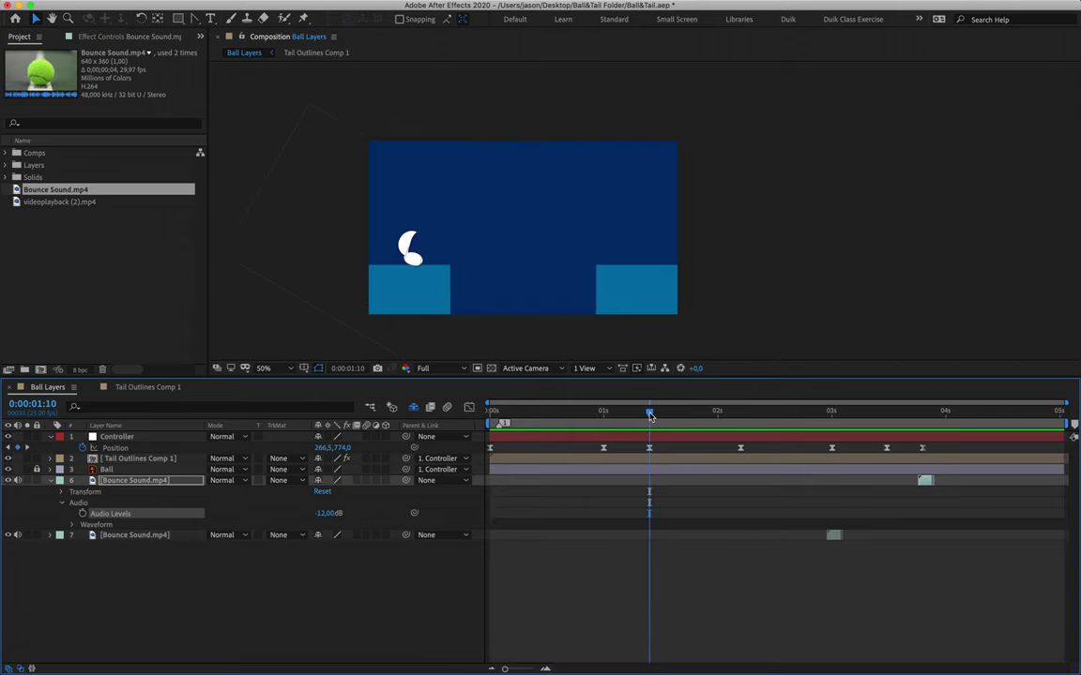
key(Page_Down)
key(Page_Down)
key(Page_Down)
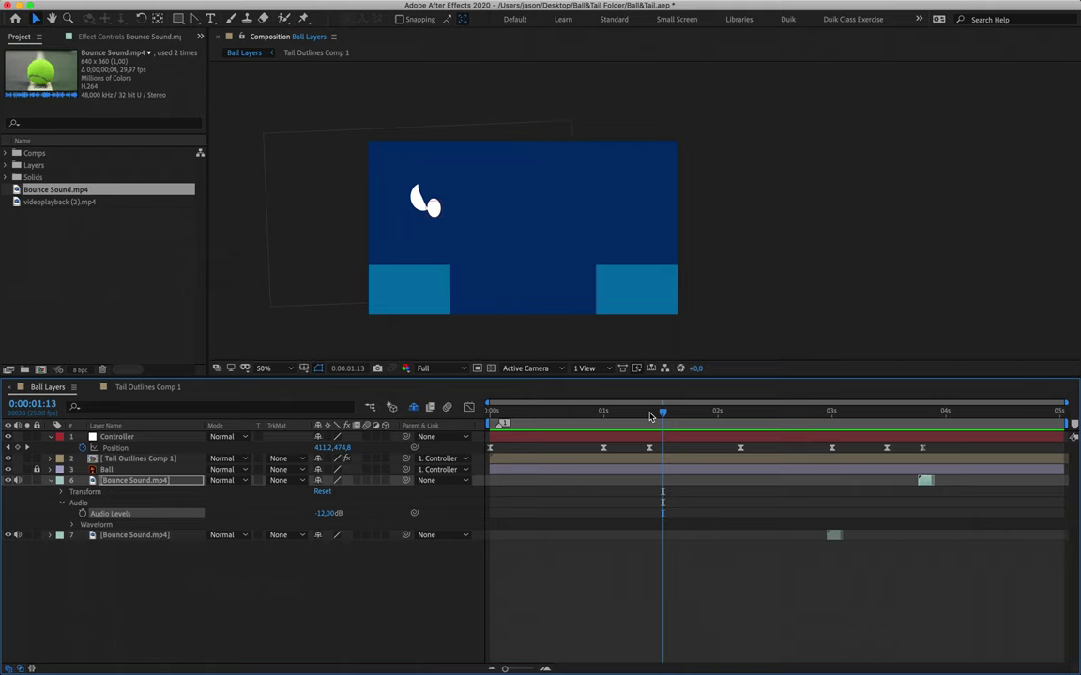
key(Page_Down)
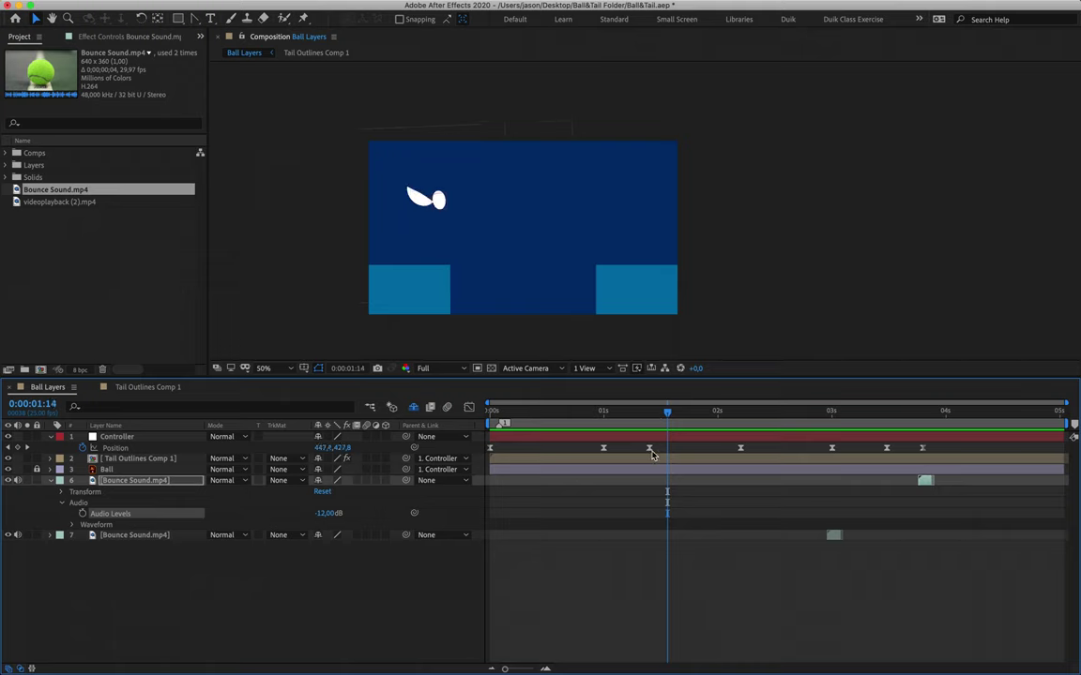
click(51, 483)
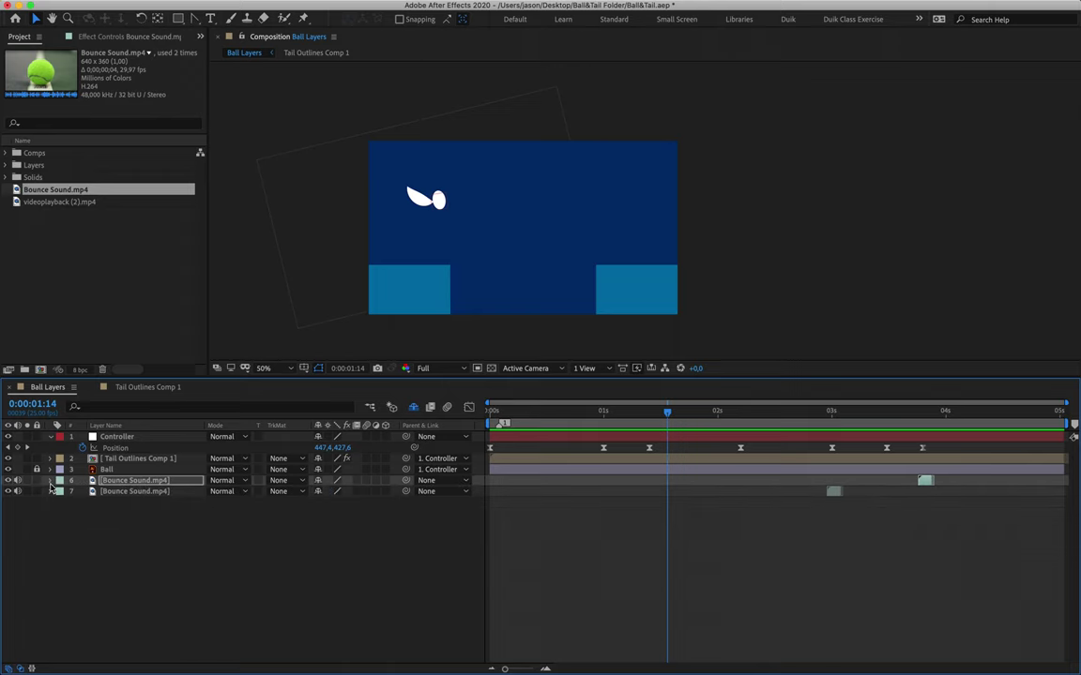
- Add videoplayback (2).mp4 to the composition starting near 1 second and preview it
click(49, 203)
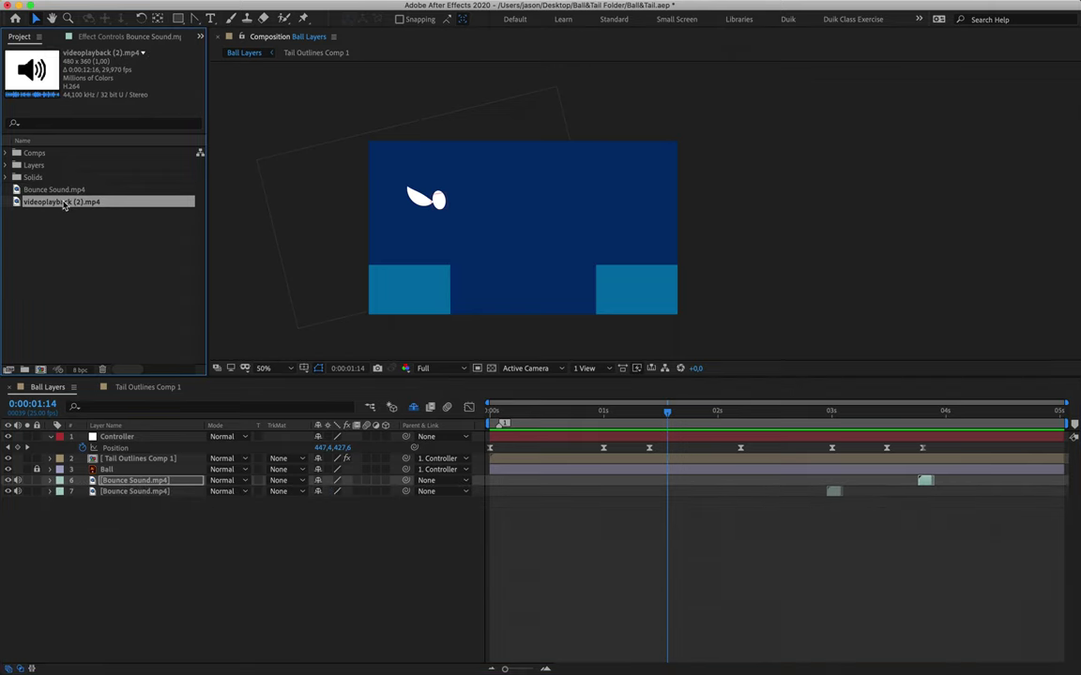
drag(61, 204, 185, 516)
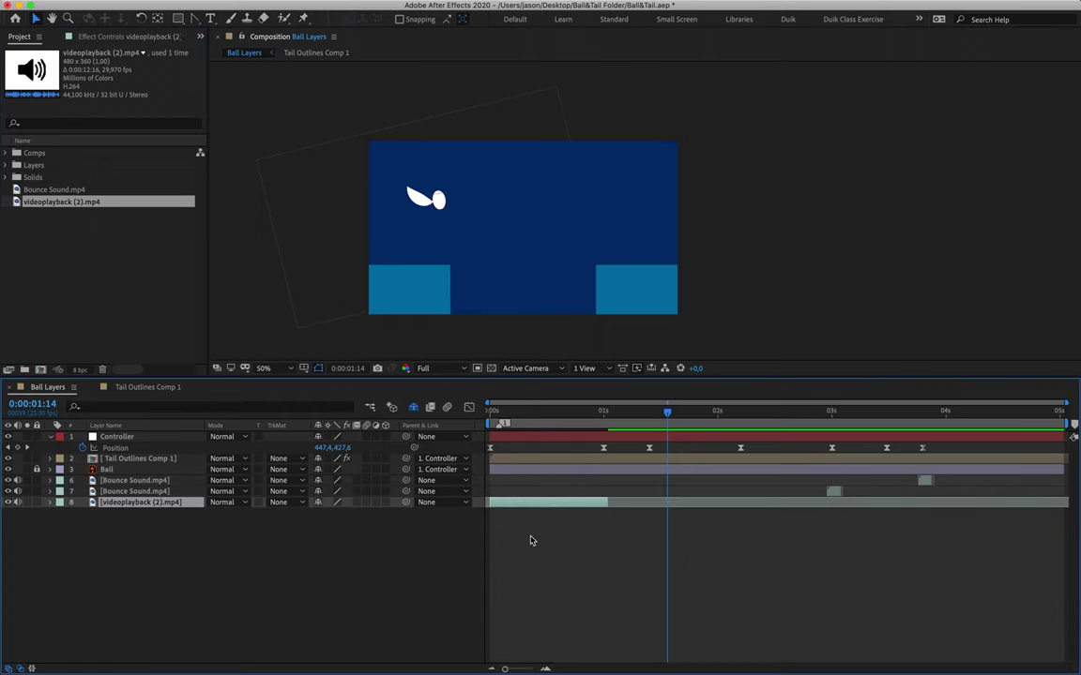
drag(534, 508, 689, 507)
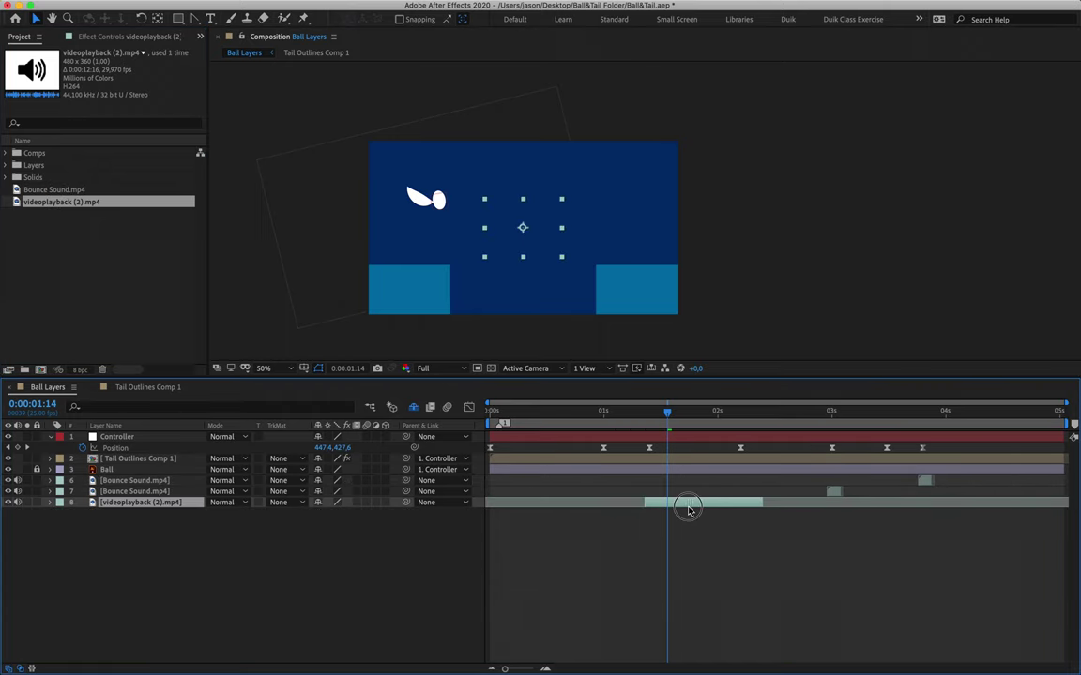
click(630, 560)
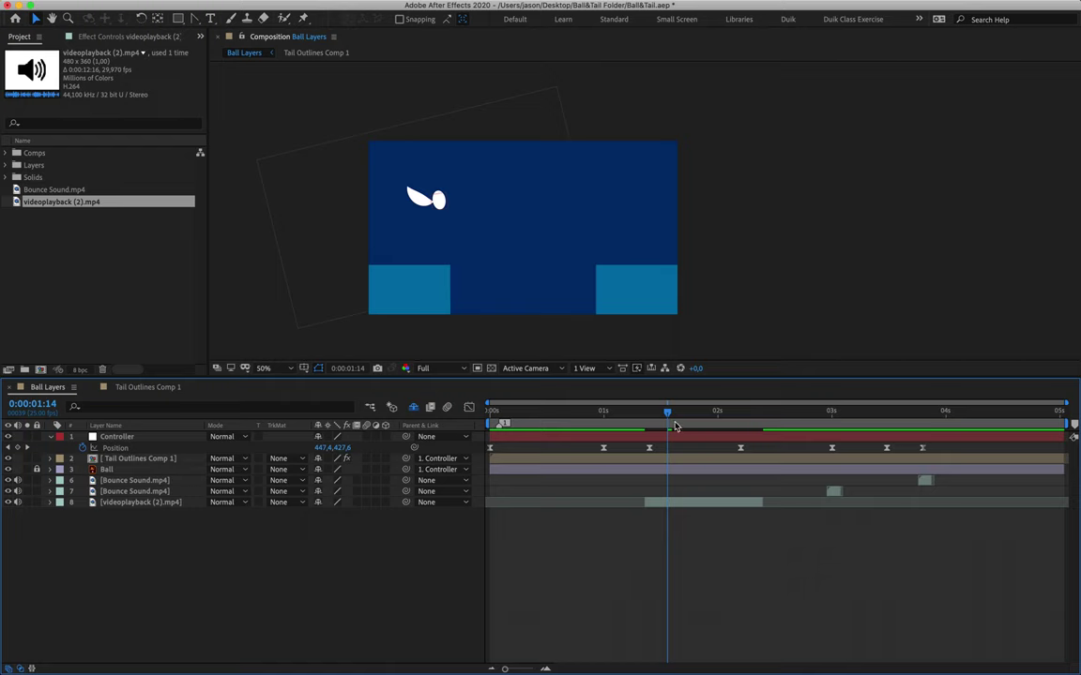
key(space)
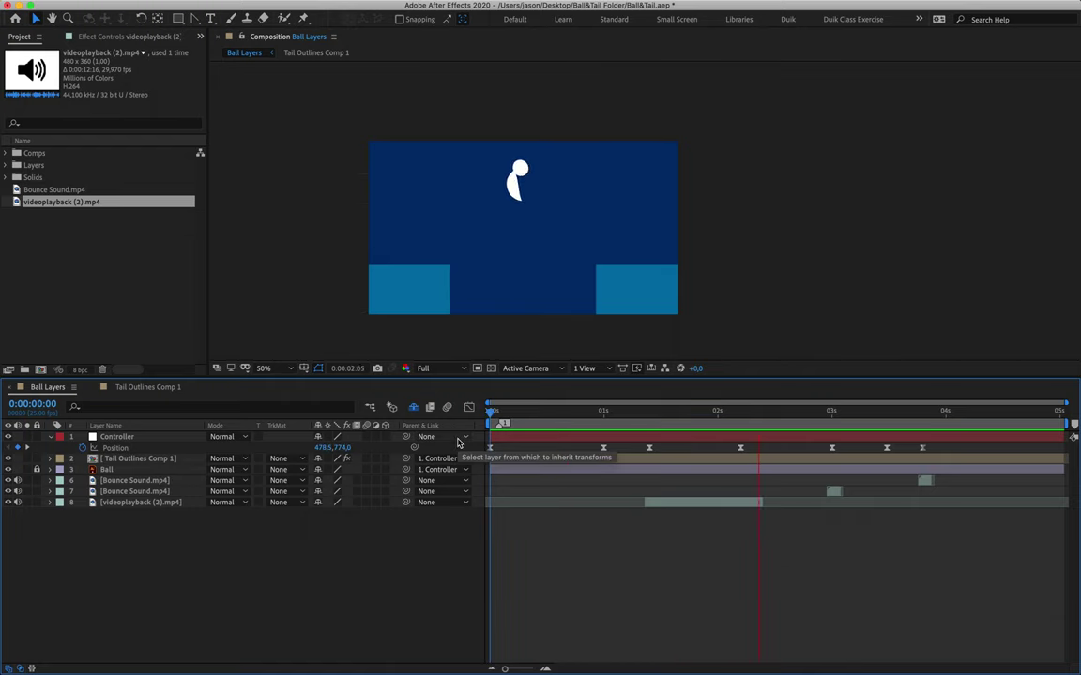
key(space)
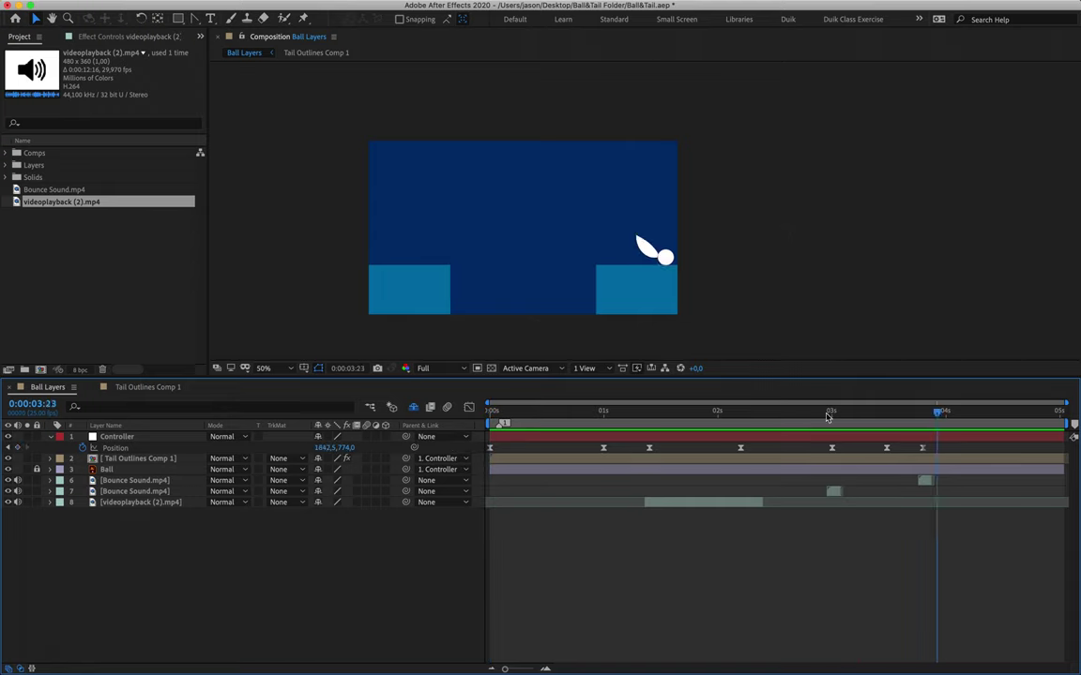
- Duplicate the videoplayback layer, move the copy near 3 seconds and set its Audio Levels to -12 dB
mouse_move(834, 418)
mouse_down()
mouse_move(868, 412)
mouse_move(832, 405)
mouse_move(846, 410)
mouse_up()
click(671, 506)
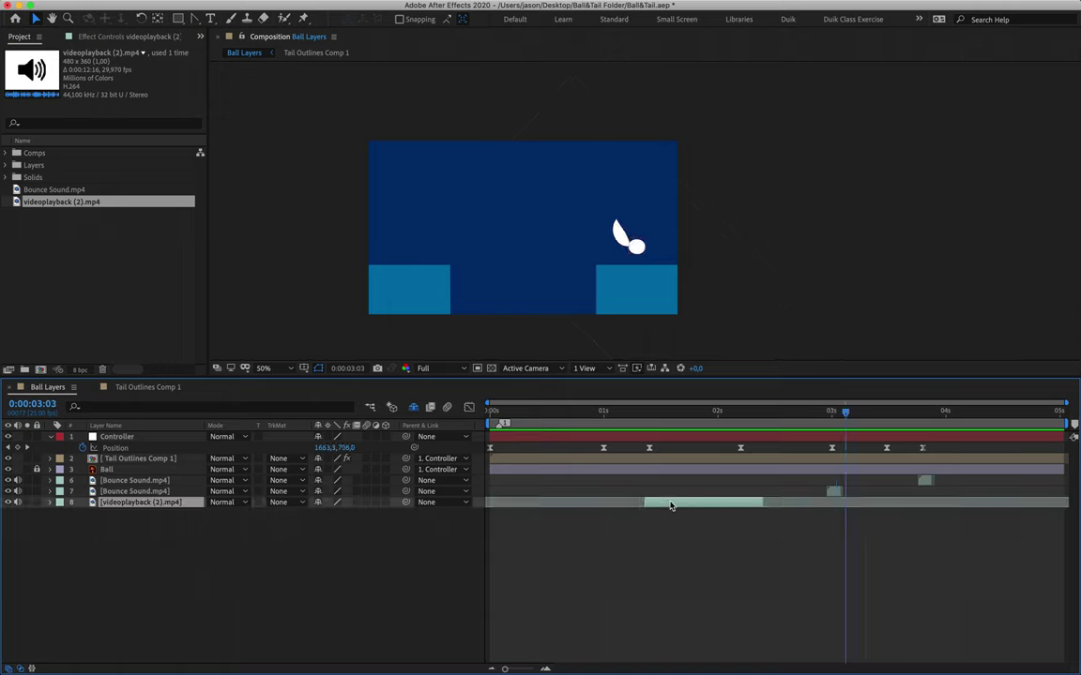
key(super+d)
drag(670, 506, 834, 504)
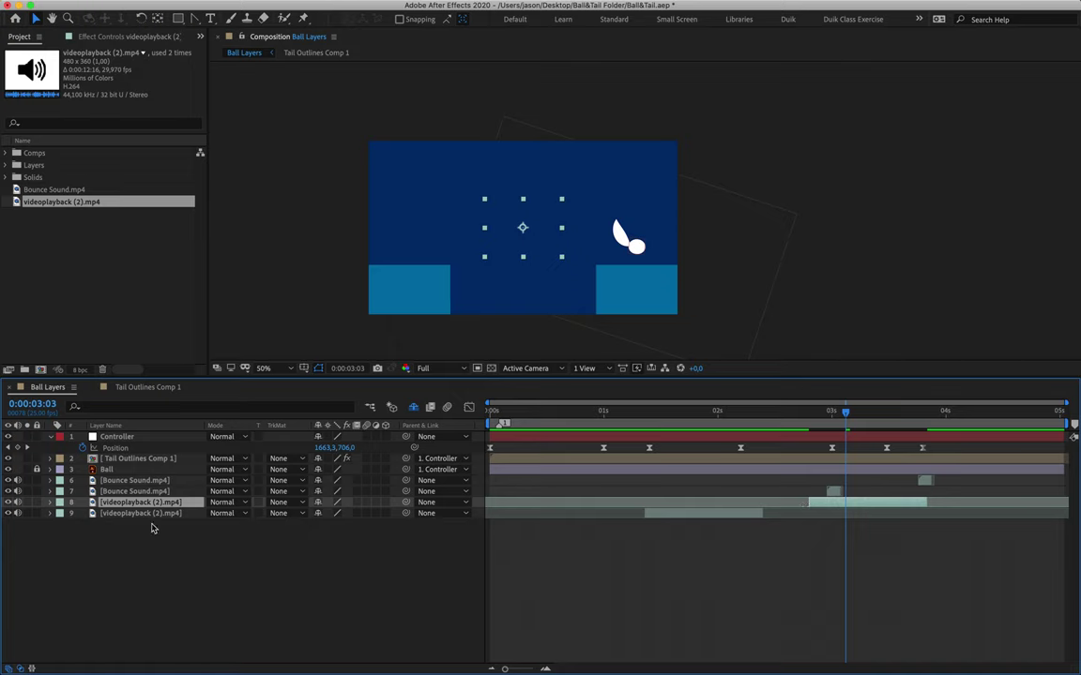
click(51, 502)
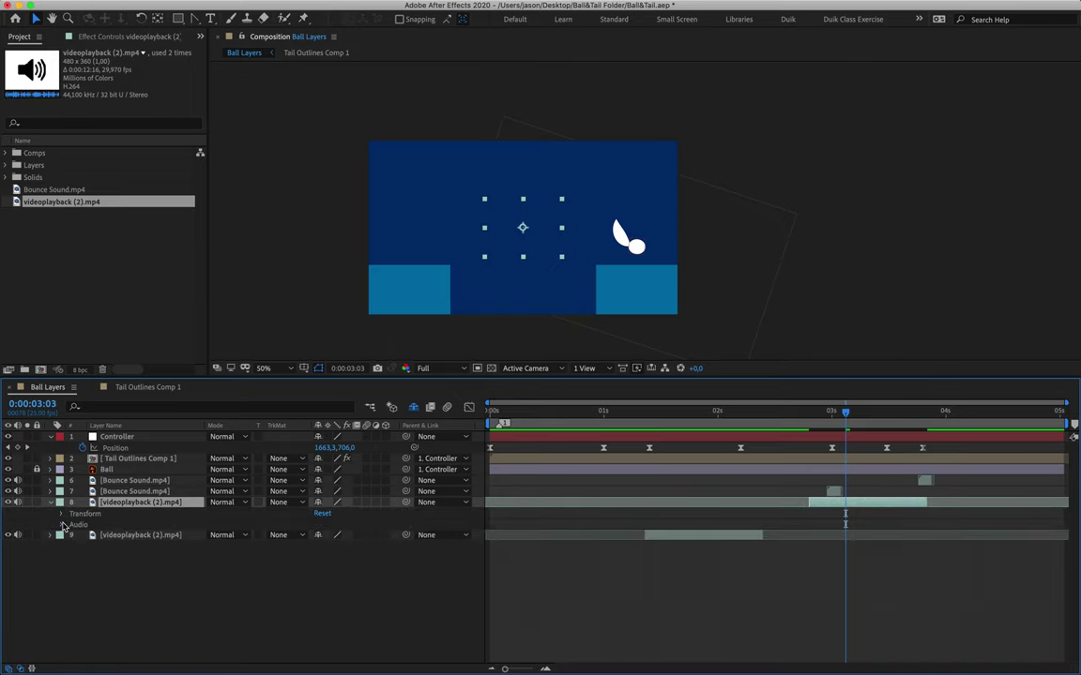
click(62, 525)
click(327, 537)
key(Return)
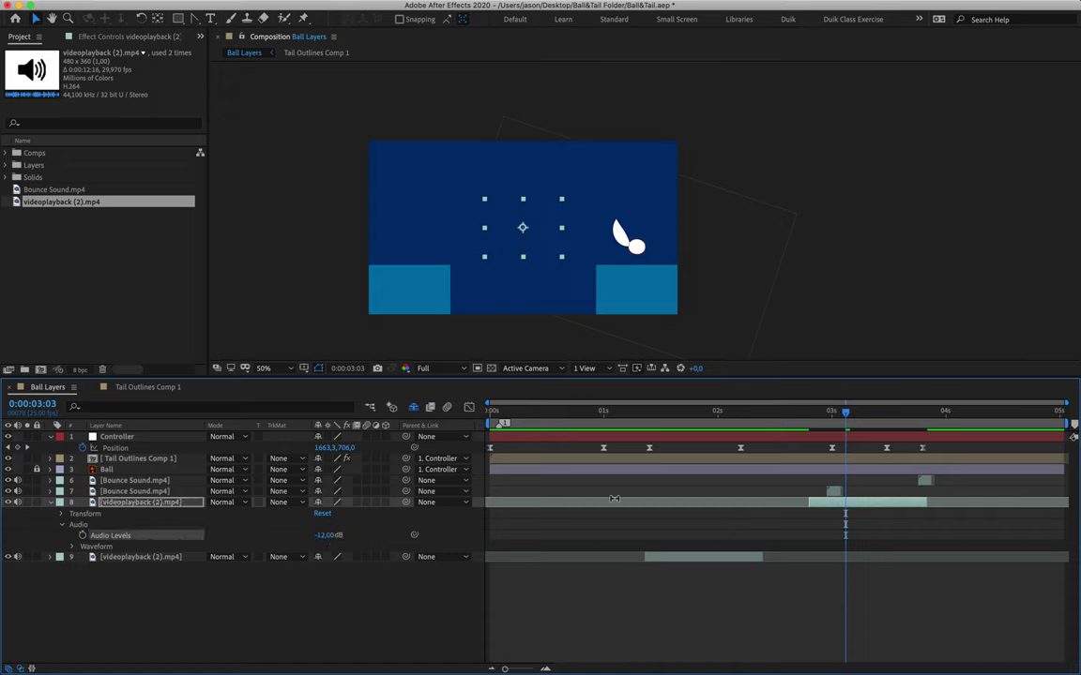
- Align the copy's start with the landing near 03:07, nudging it slightly earlier after previewing
drag(755, 414, 586, 419)
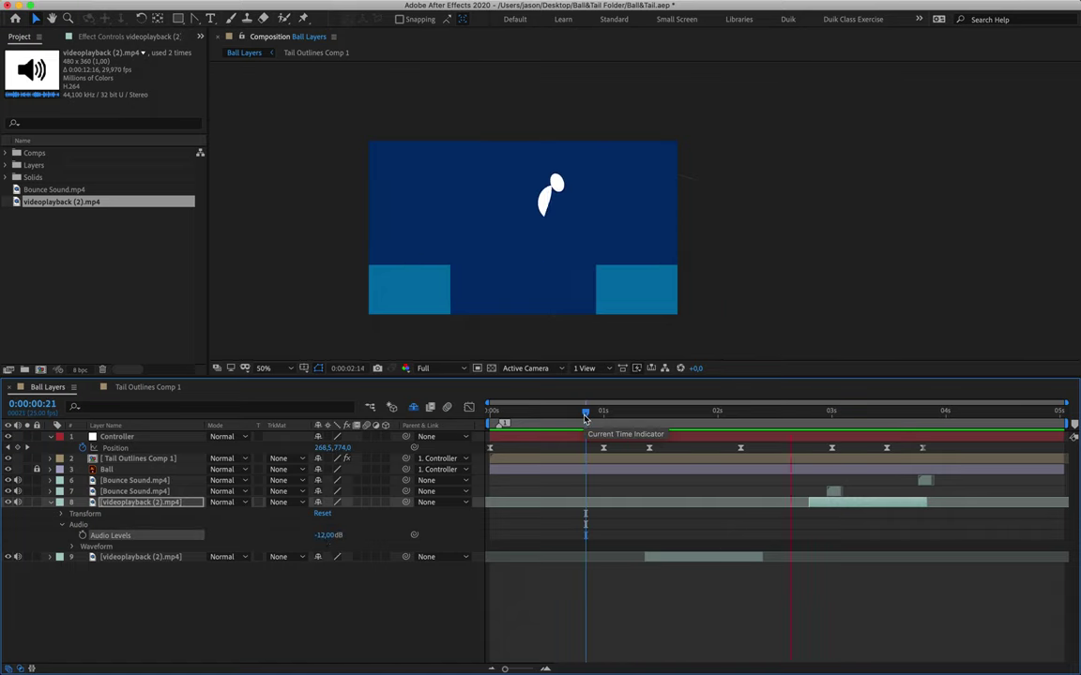
click(841, 414)
mouse_move(842, 415)
mouse_down()
mouse_move(810, 417)
mouse_move(874, 414)
mouse_move(861, 413)
mouse_up()
drag(854, 509, 897, 504)
click(717, 414)
key(space)
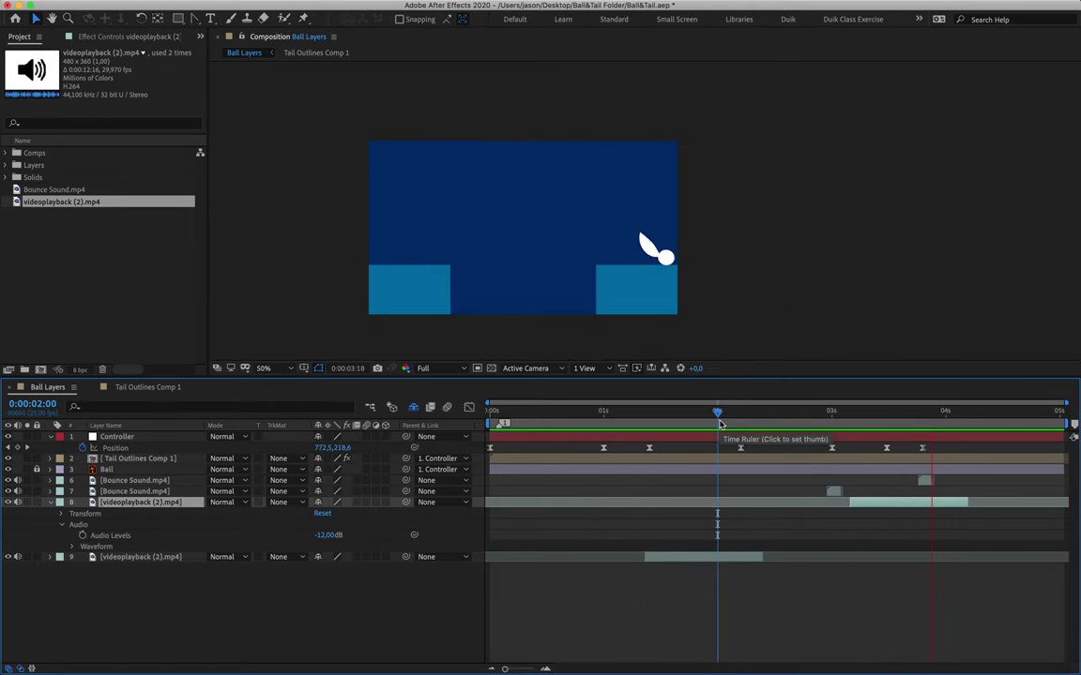
click(883, 504)
drag(883, 504, 875, 503)
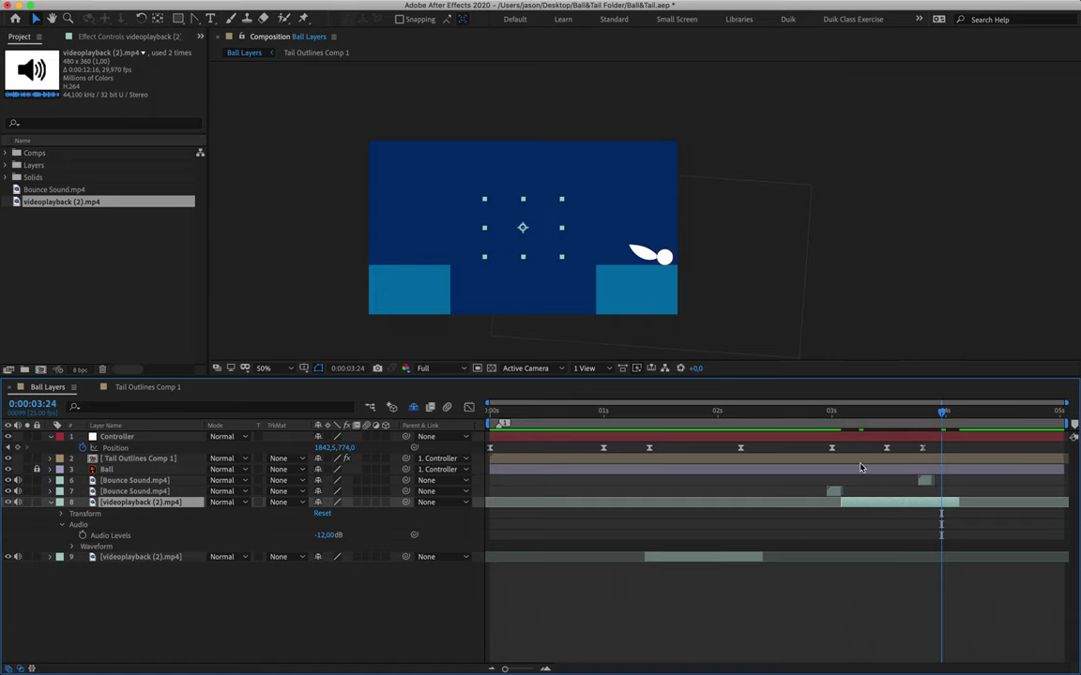
drag(845, 412, 797, 428)
key(space)
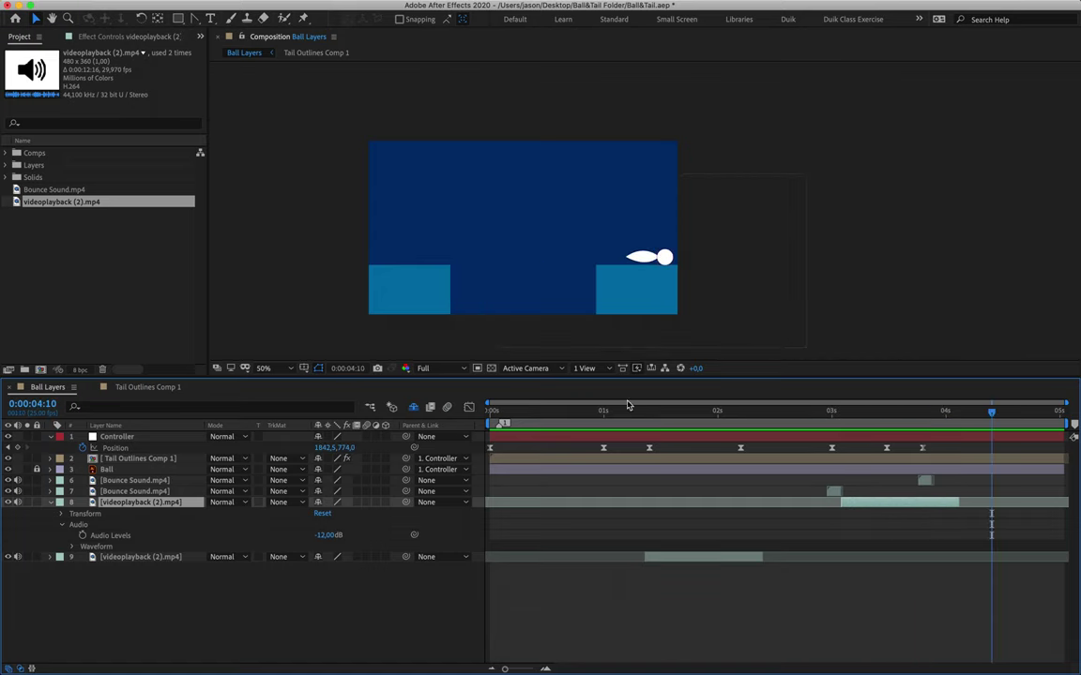
key(Home)
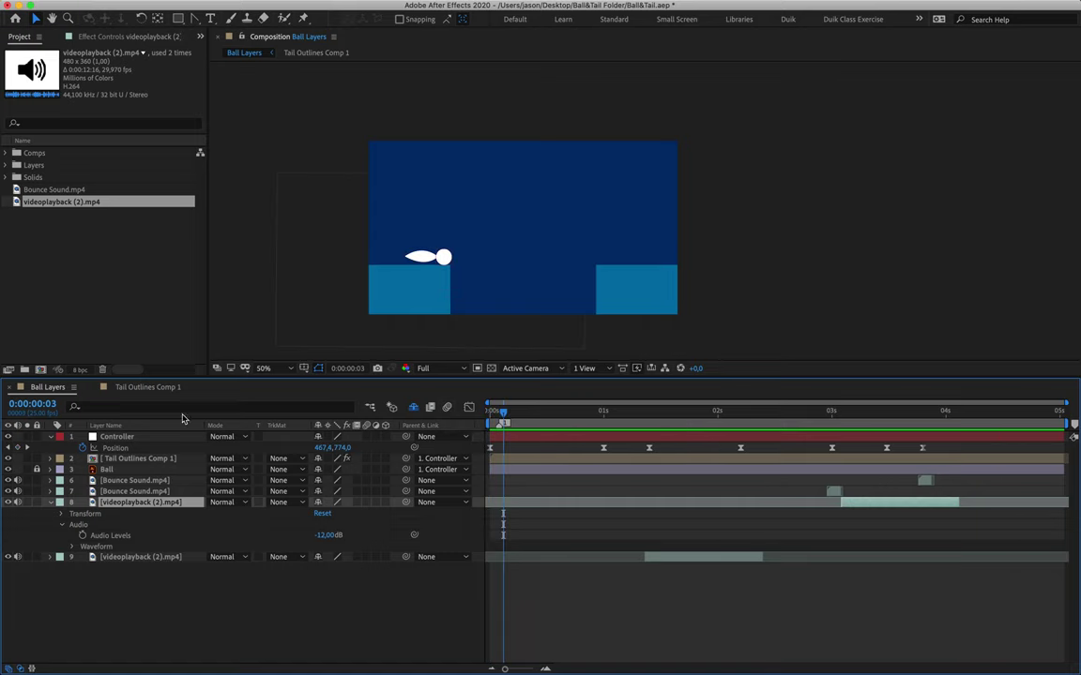
- Launch Adobe Media Encoder from the Dock alongside After Effects
click(62, 531)
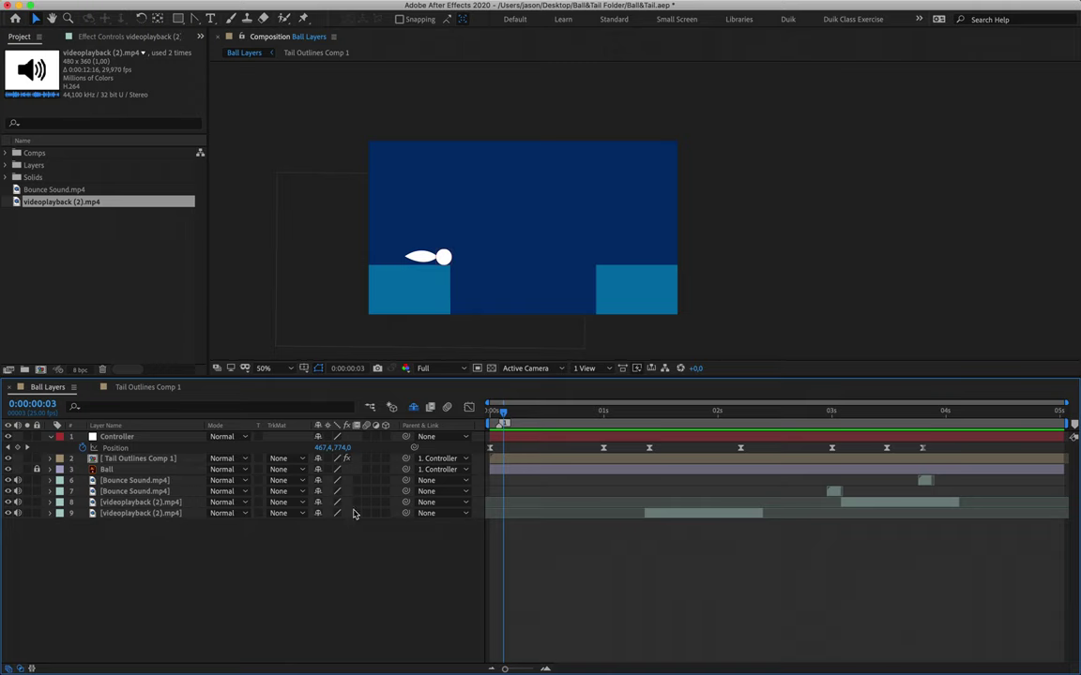
mouse_move(423, 668)
click(418, 652)
click(729, 184)
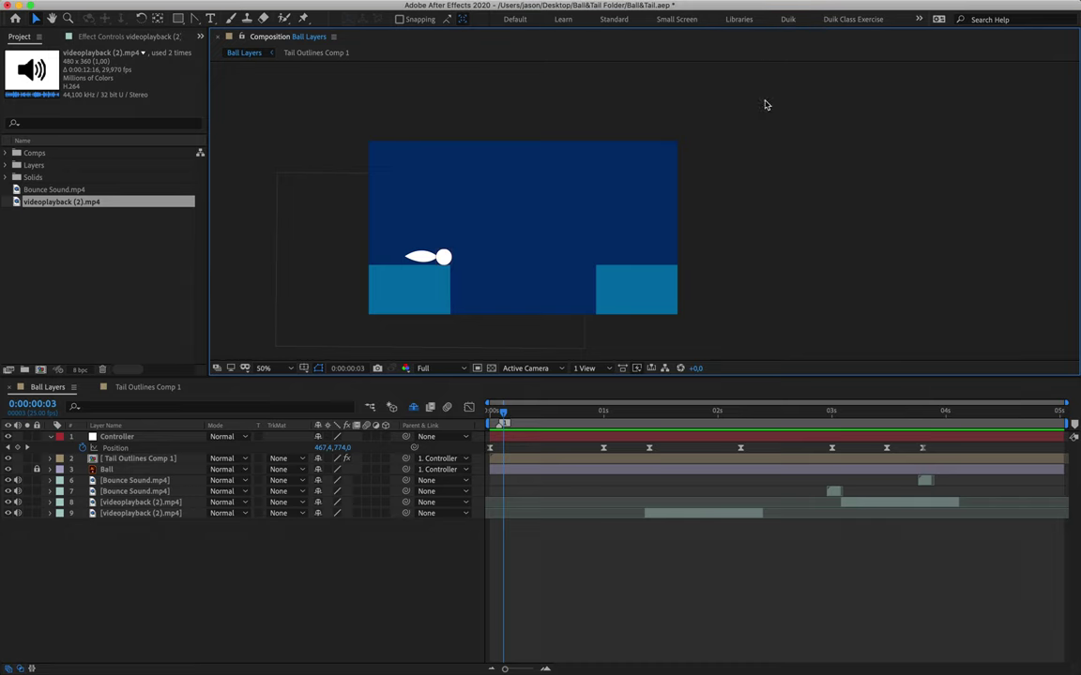
click(762, 7)
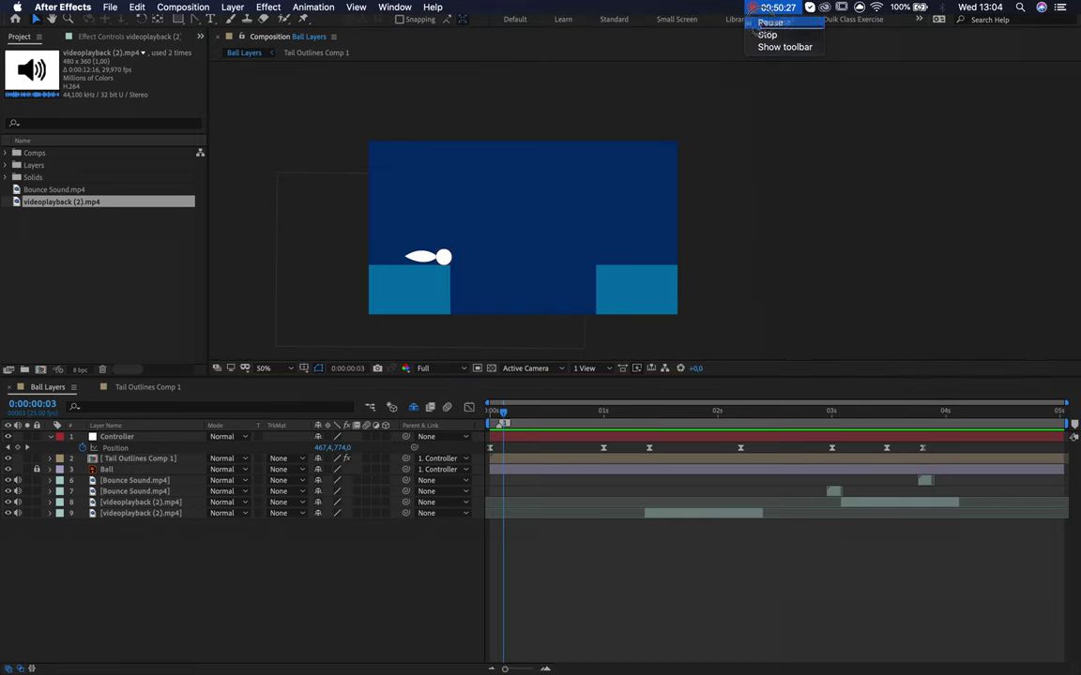
click(756, 22)
click(420, 662)
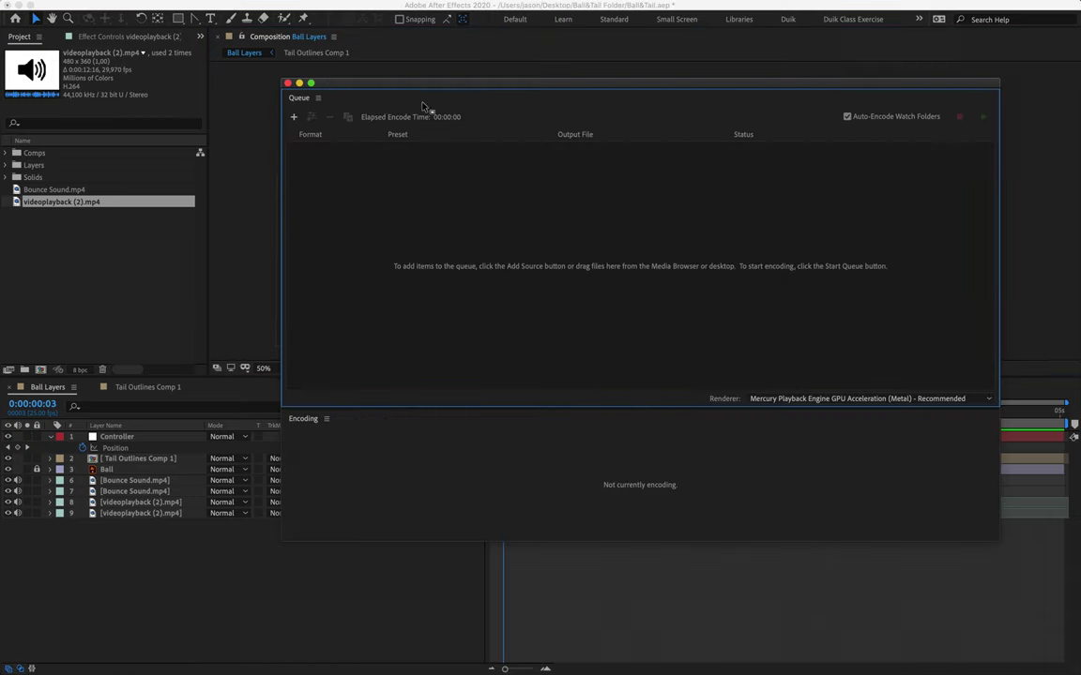
mouse_move(409, 84)
mouse_down()
mouse_move(357, 115)
mouse_move(485, 52)
mouse_move(420, 110)
mouse_move(459, 75)
mouse_move(418, 70)
mouse_up()
click(167, 497)
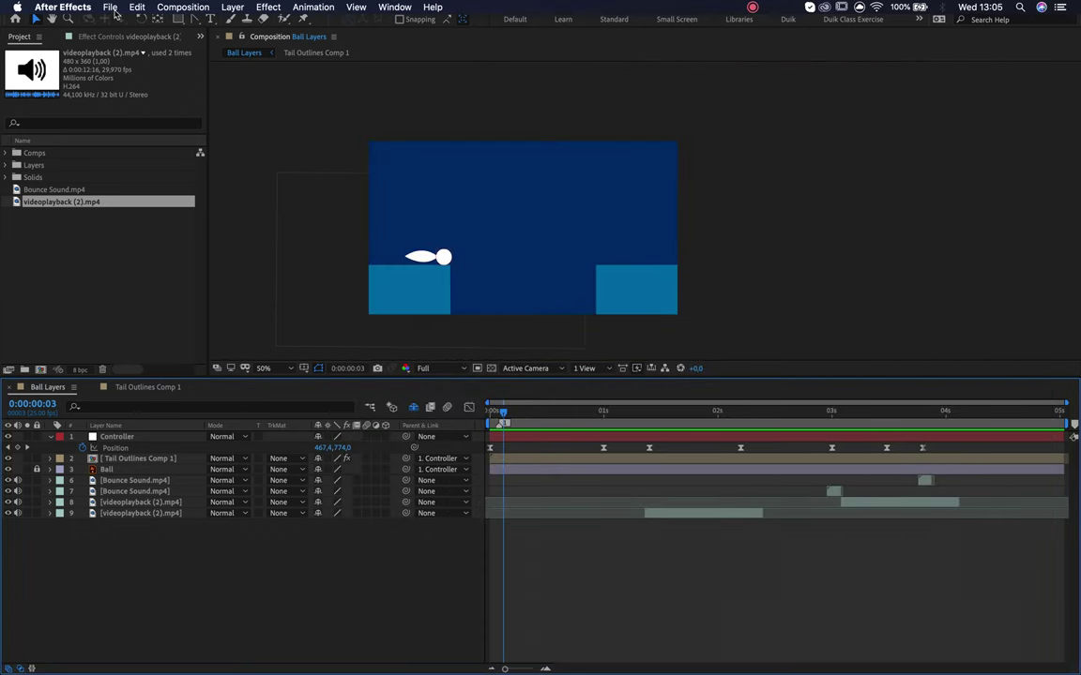
- Add the Ball Layers composition to the Adobe Media Encoder queue
click(111, 8)
mouse_move(225, 197)
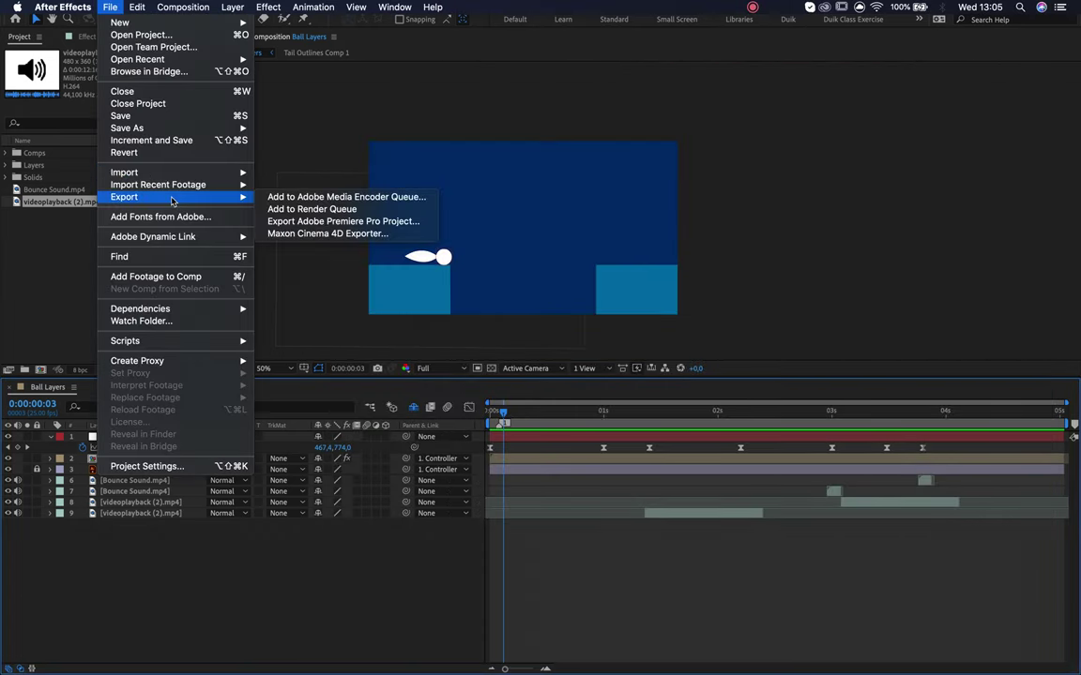
click(328, 199)
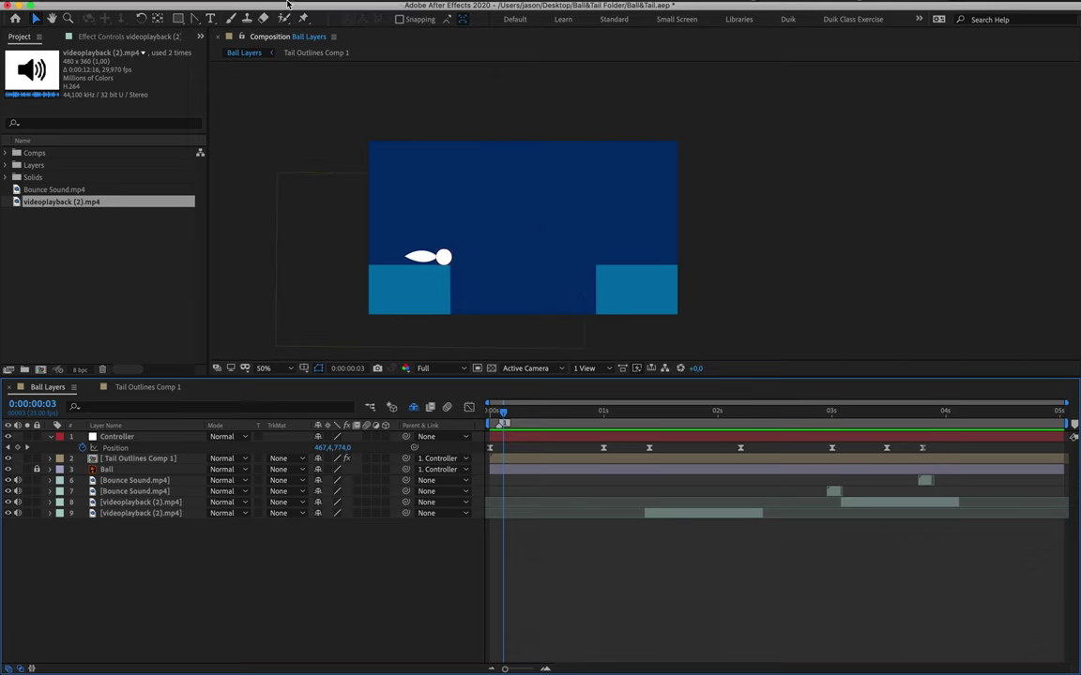
click(111, 8)
mouse_move(163, 196)
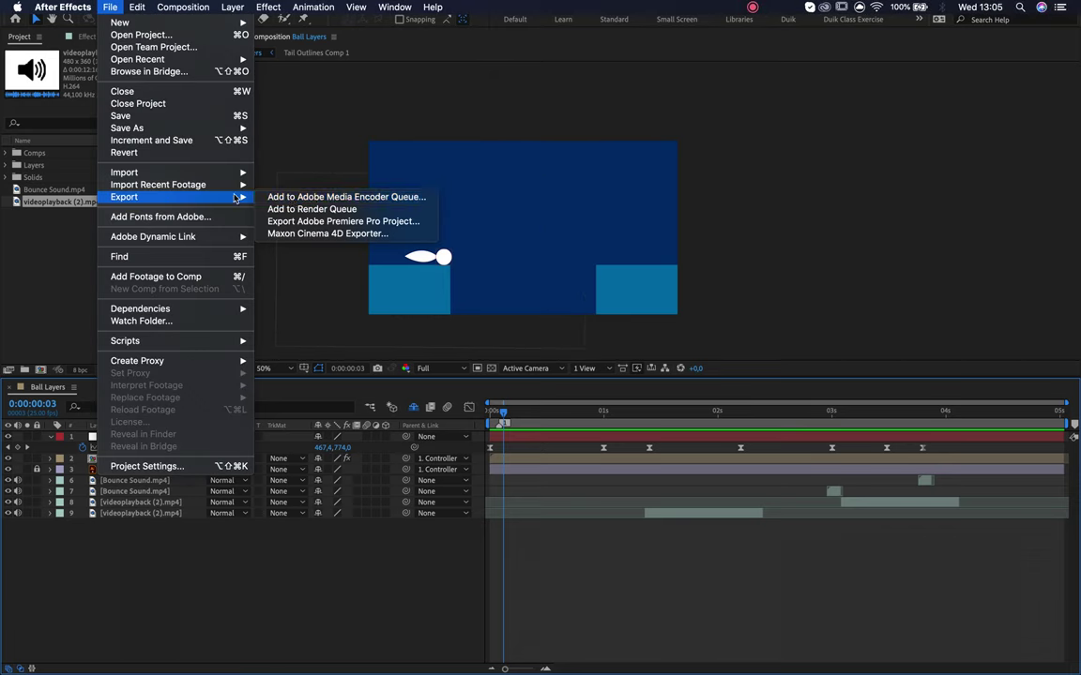
click(395, 198)
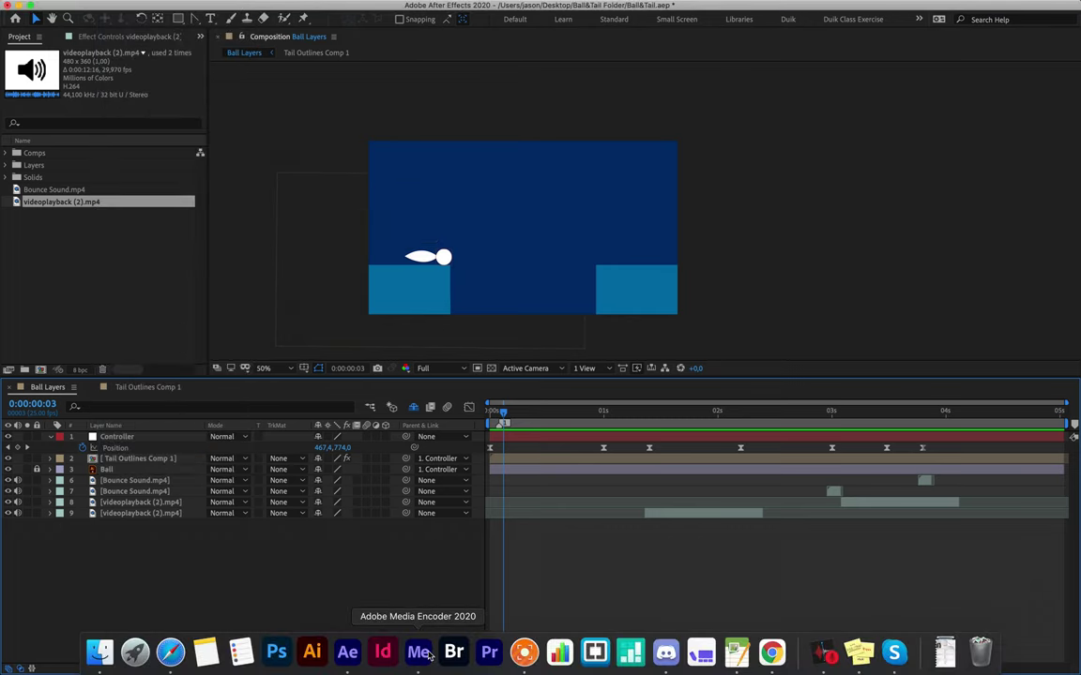
- Bring Media Encoder forward, shift its window left, and select the Ball Layers queue item
click(419, 653)
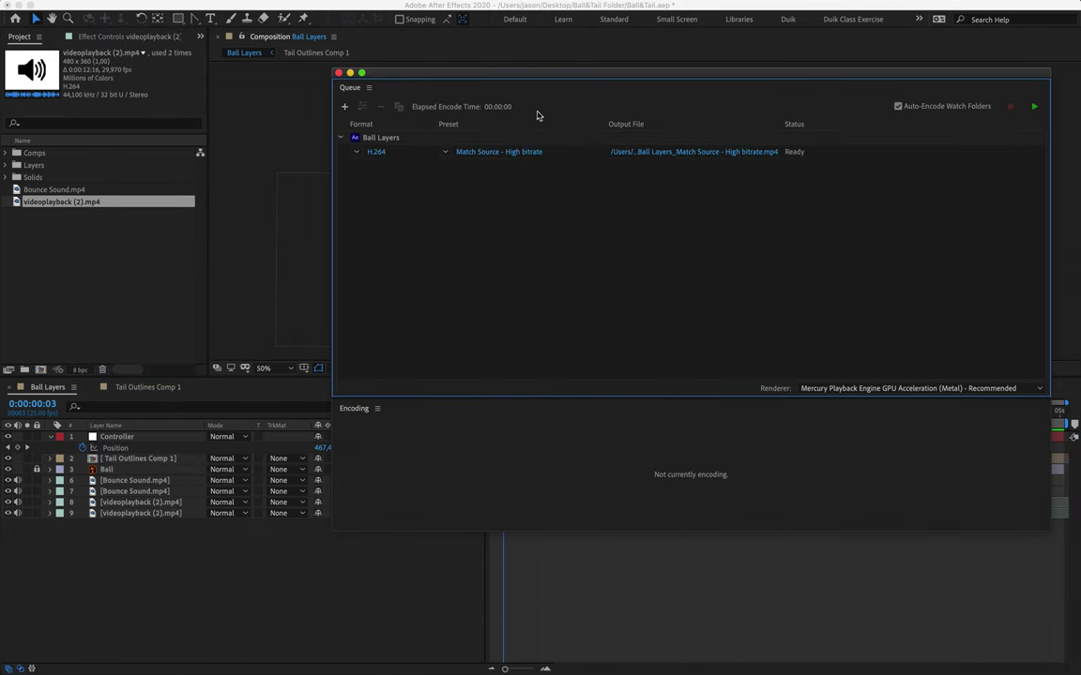
drag(565, 76, 436, 86)
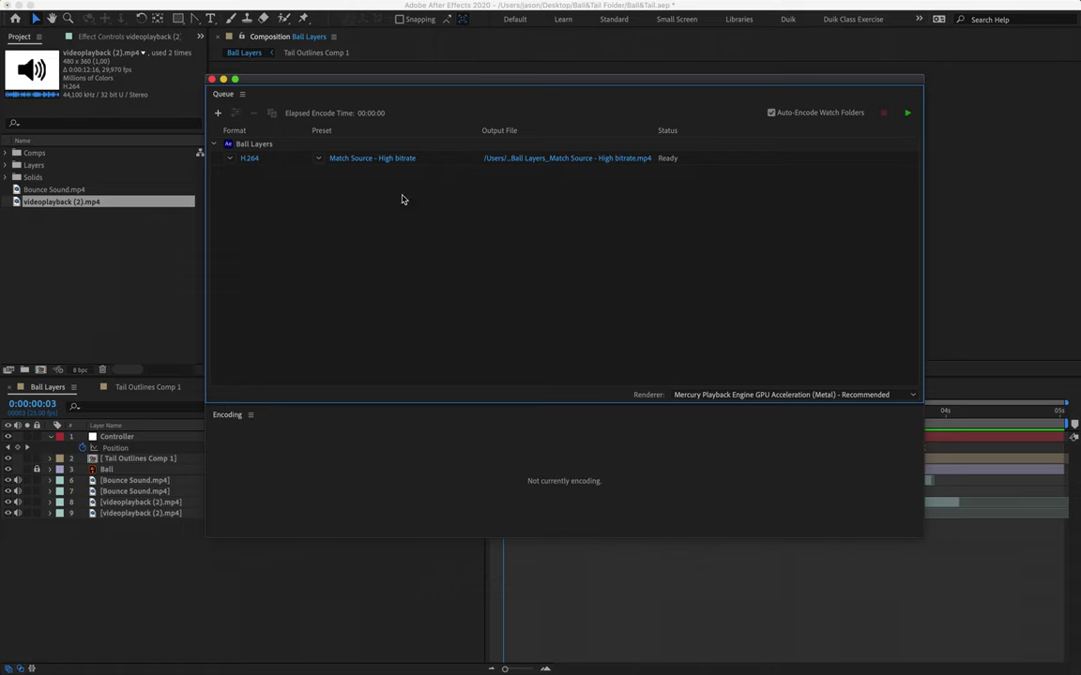
click(286, 149)
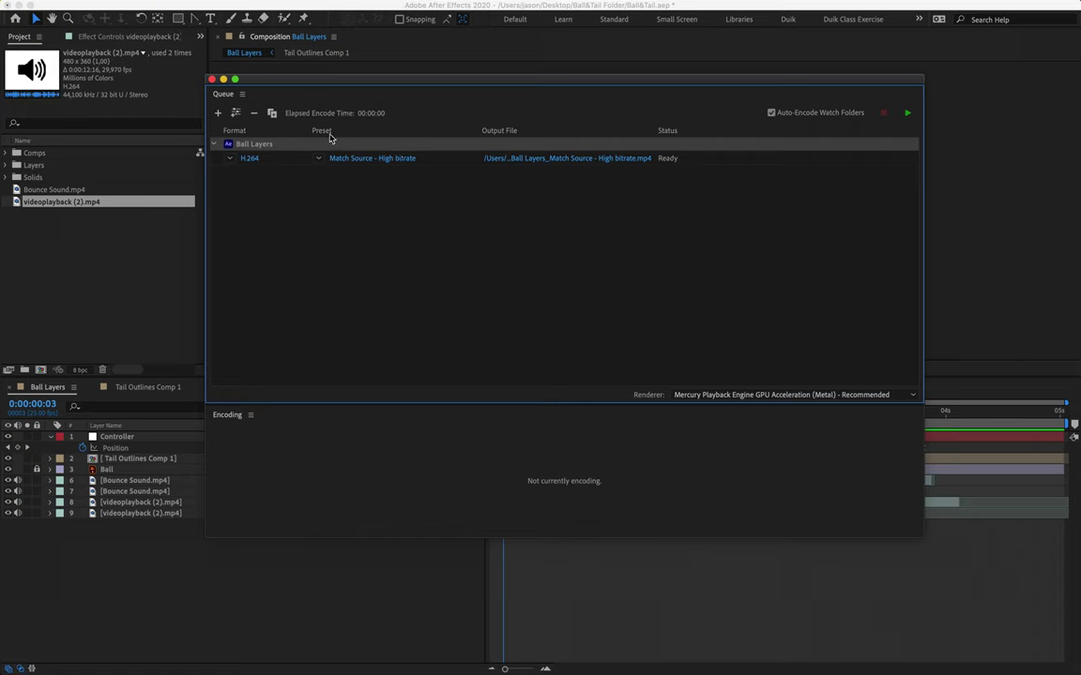
mouse_move(367, 157)
- Keep the Ball Layers output on H.264 with Match Source - High bitrate, then choose its output file
click(231, 160)
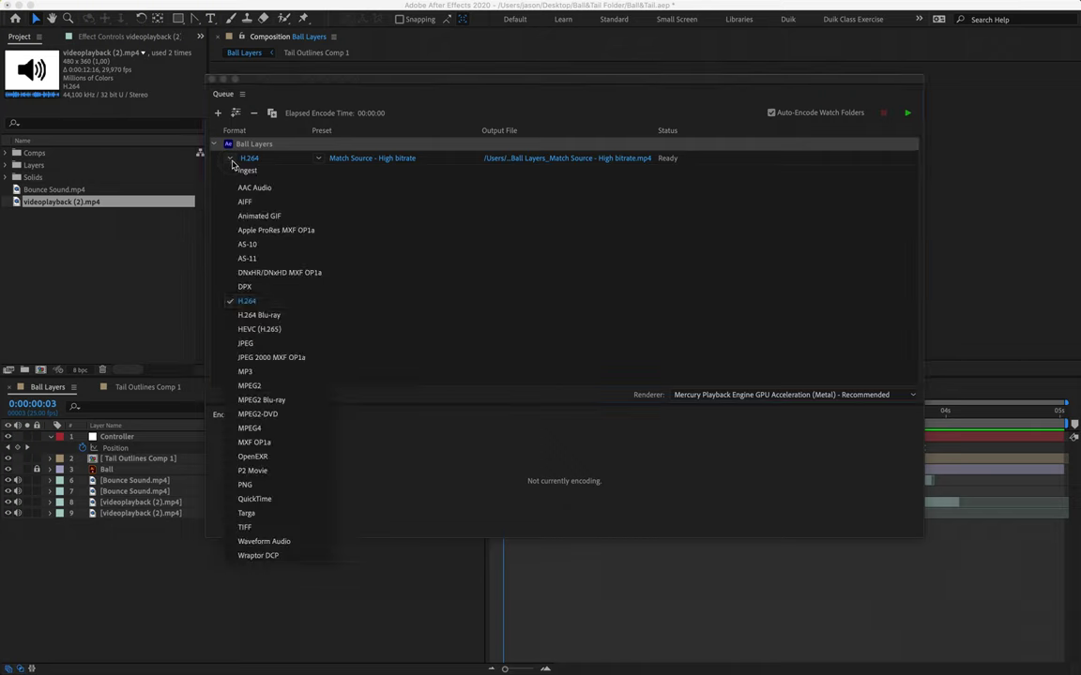
click(264, 301)
click(317, 163)
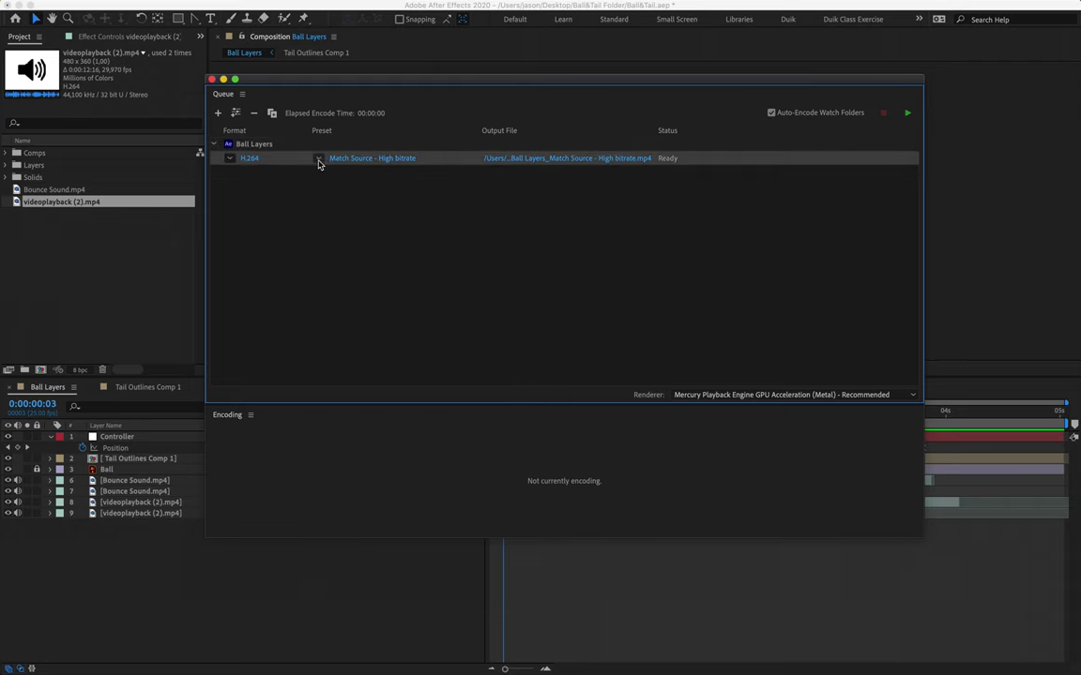
click(318, 163)
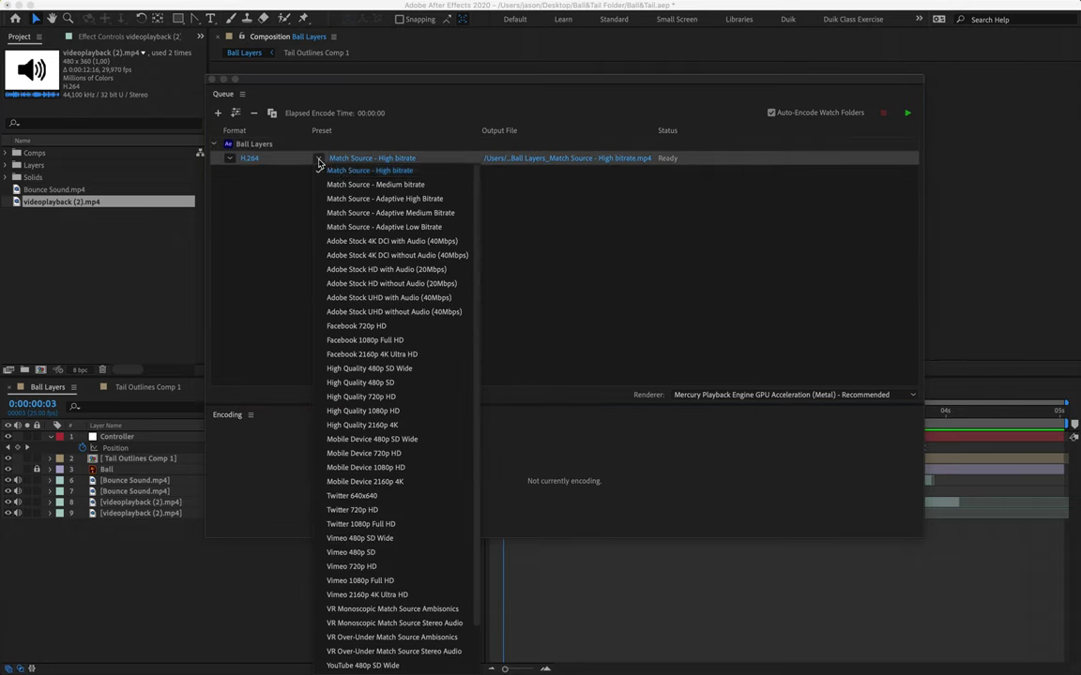
click(423, 179)
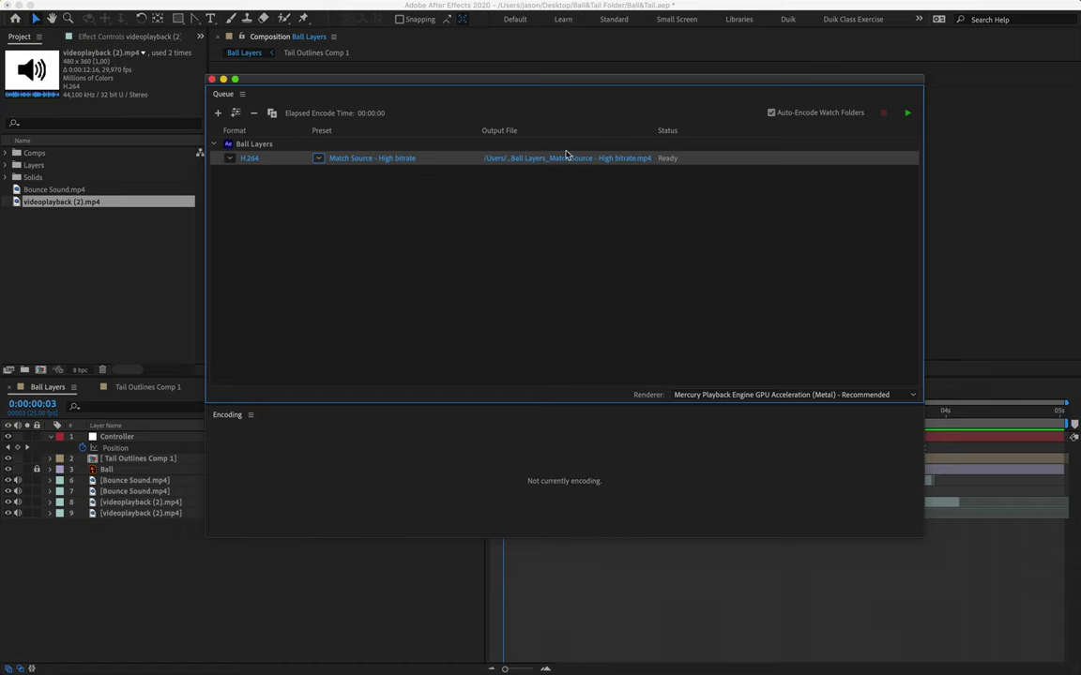
click(562, 186)
click(546, 158)
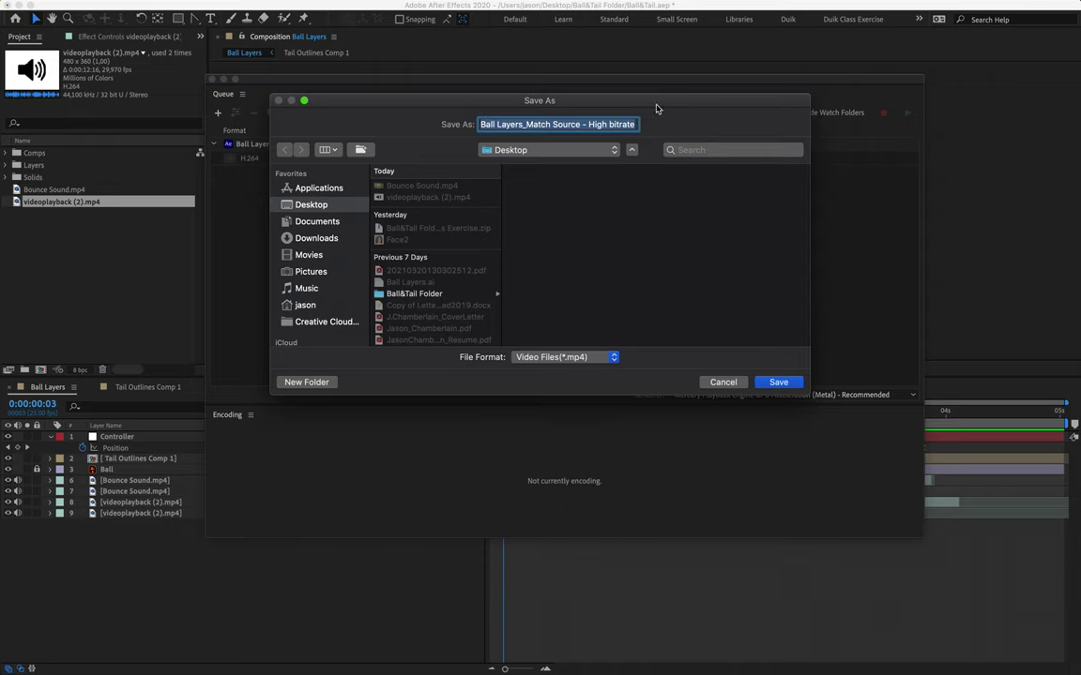
- Save the output as Ball&Tail_130016.mp4 on the Desktop and start encoding the queue
text(Ball&Tail_130016)
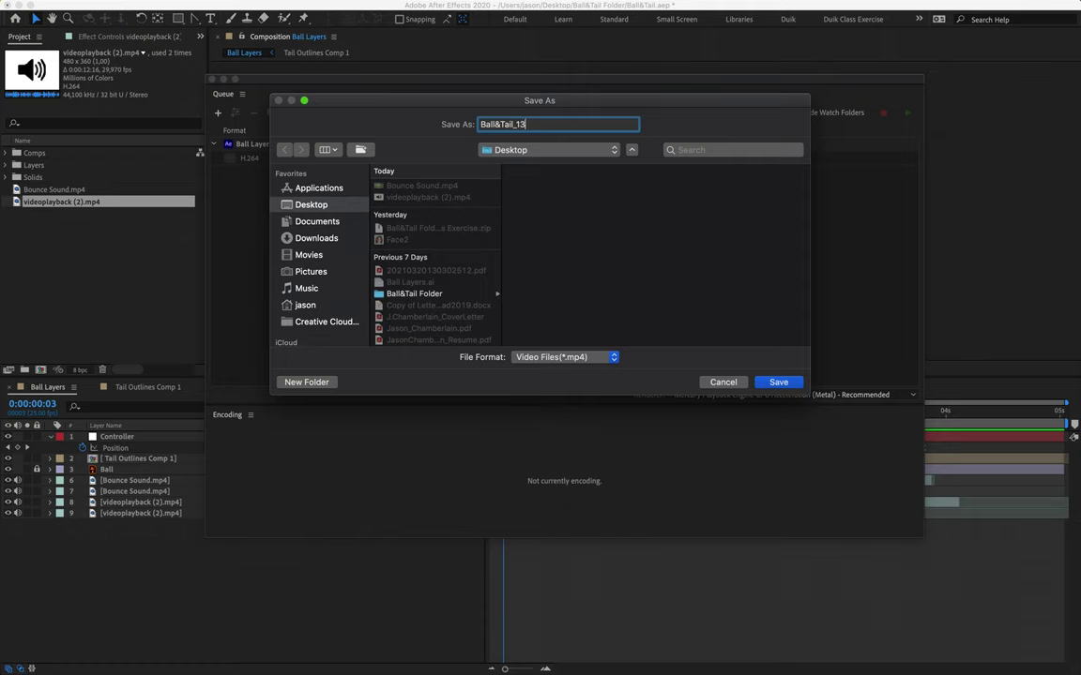
click(776, 382)
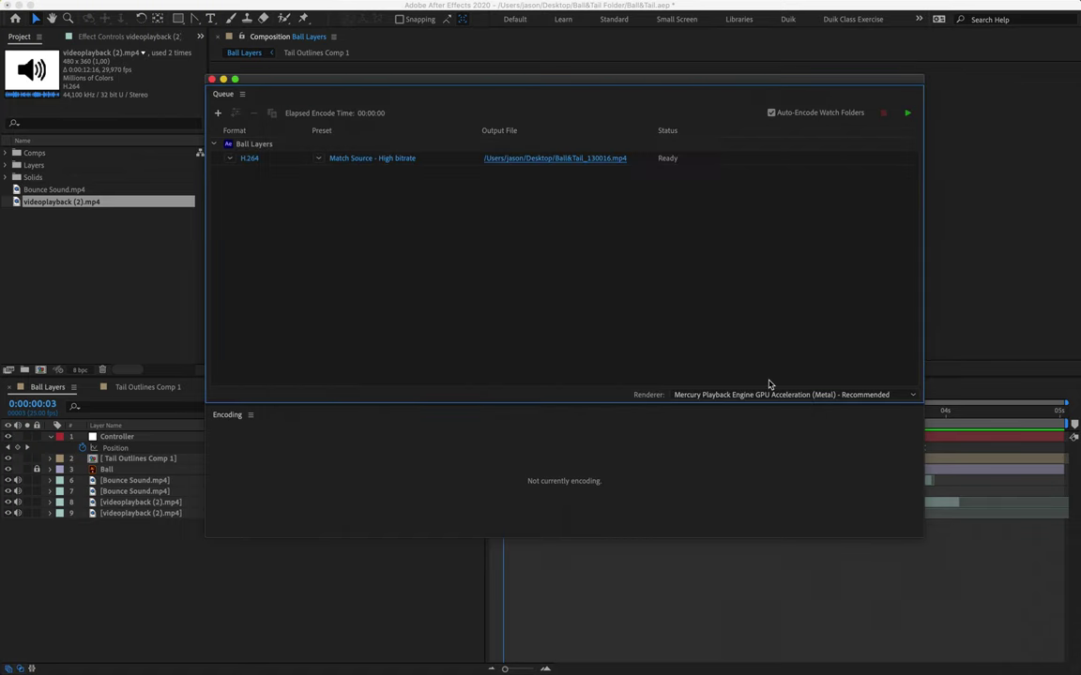
click(907, 114)
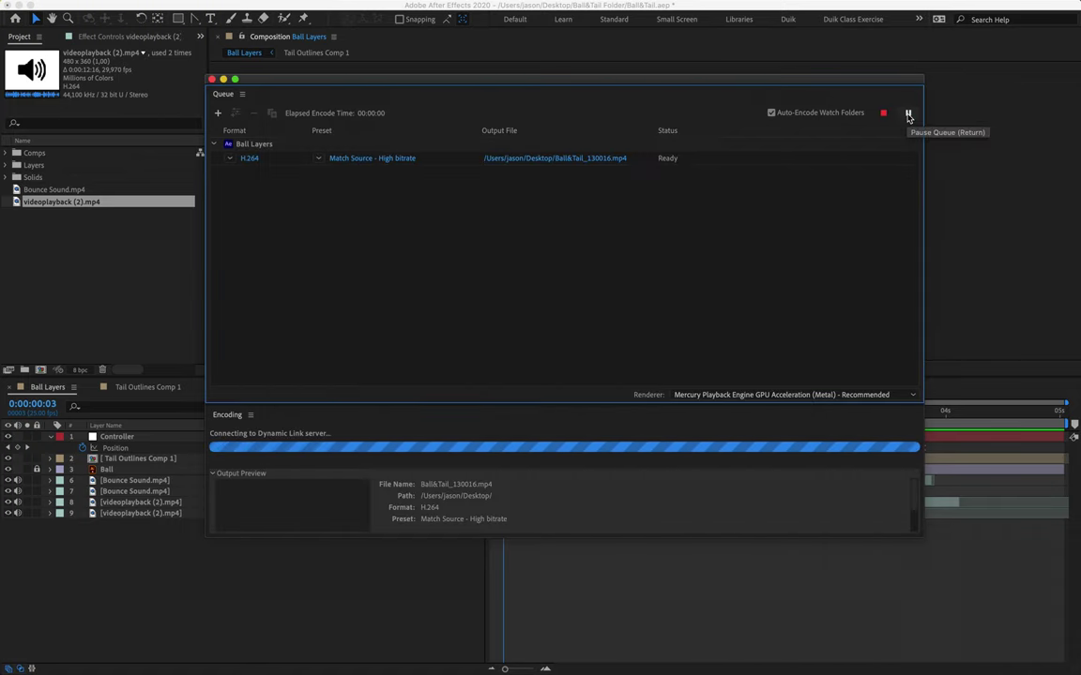